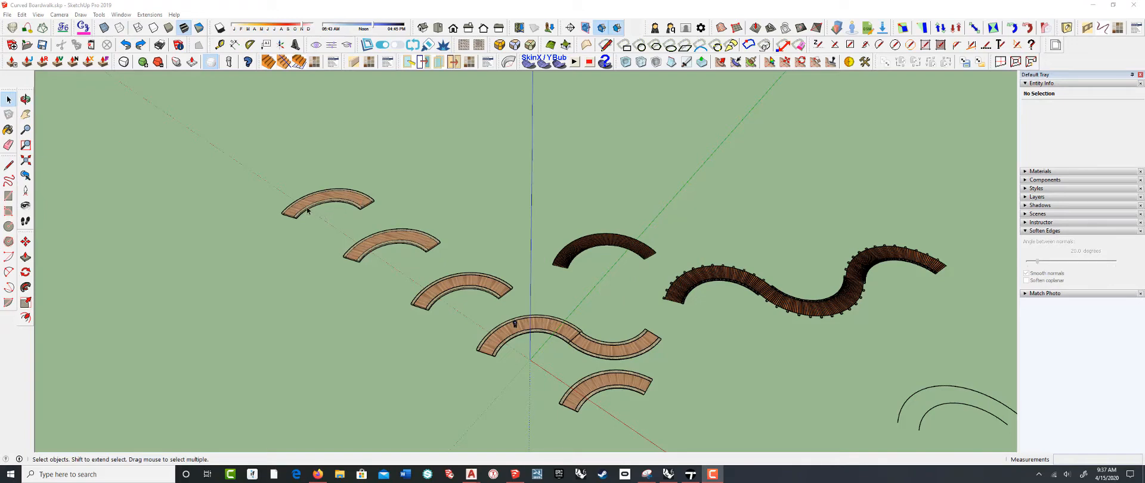
- Examine the existing curved boardwalk models from several distances and angles
{"action": "scroll", "coordinate": [267, 199], "scroll_direction": "up", "scroll_amount": 8}
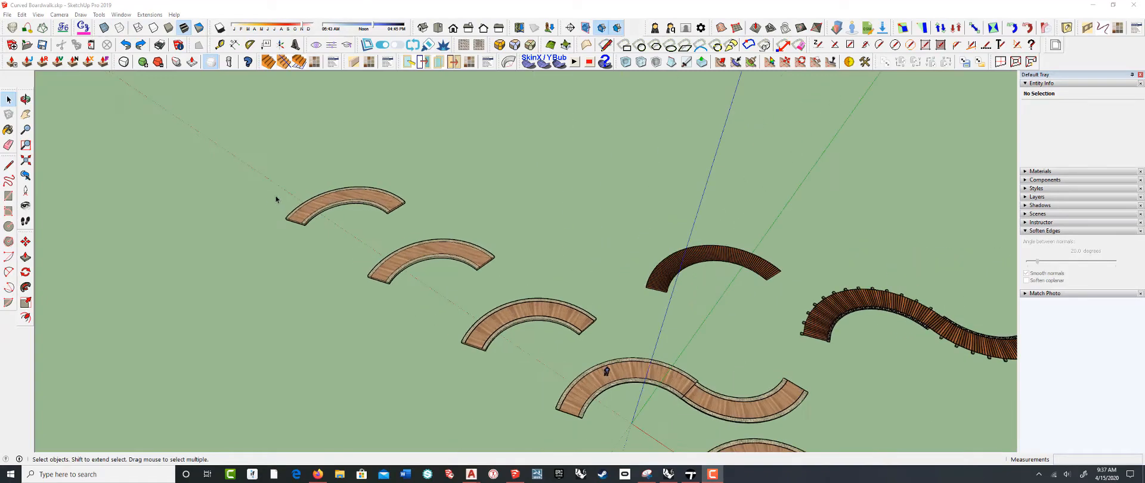
{"action": "scroll", "coordinate": [354, 205], "scroll_direction": "up", "scroll_amount": 3}
{"action": "middle_click_drag", "start_coordinate": [324, 192], "coordinate": [288, 190]}
{"action": "scroll", "coordinate": [360, 207], "scroll_direction": "down", "scroll_amount": 5}
{"action": "scroll", "coordinate": [360, 206], "scroll_direction": "up", "scroll_amount": 2}
{"action": "key", "text": "space"}
{"action": "scroll", "coordinate": [364, 215], "scroll_direction": "down", "scroll_amount": 4}
{"action": "scroll", "coordinate": [360, 218], "scroll_direction": "up", "scroll_amount": 5}
{"action": "scroll", "coordinate": [364, 228], "scroll_direction": "up", "scroll_amount": 2}
{"action": "scroll", "coordinate": [292, 191], "scroll_direction": "down", "scroll_amount": 4}
{"action": "scroll", "coordinate": [294, 191], "scroll_direction": "down", "scroll_amount": 8}
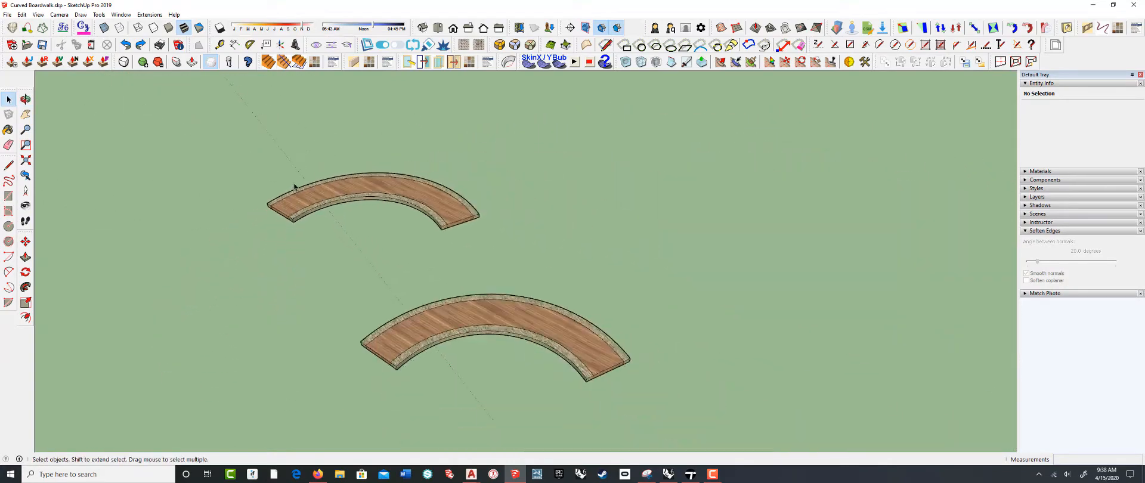
{"action": "scroll", "coordinate": [294, 202], "scroll_direction": "down", "scroll_amount": 3}
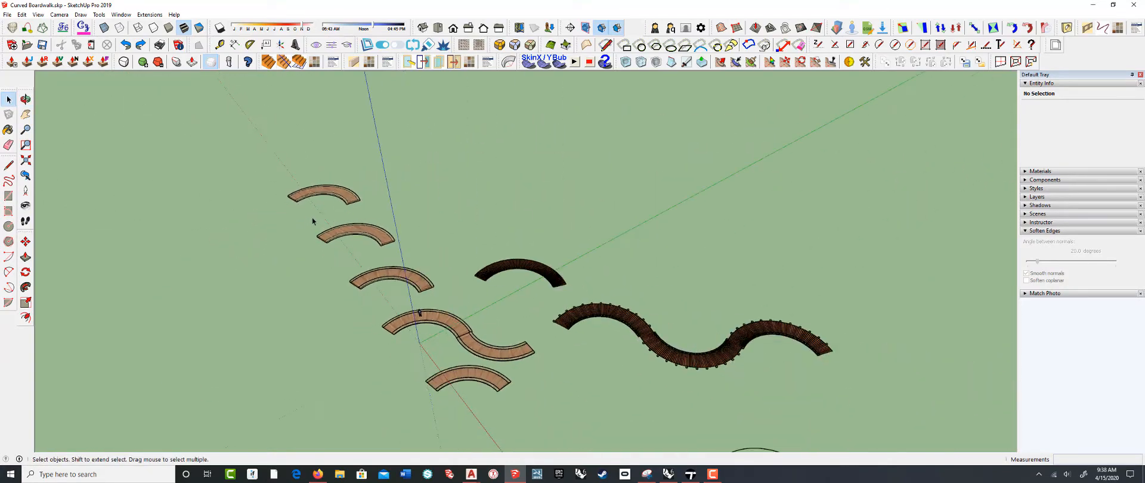
{"action": "middle_click_drag", "start_coordinate": [298, 205], "coordinate": [359, 205]}
{"action": "scroll", "coordinate": [360, 183], "scroll_direction": "down", "scroll_amount": 2}
{"action": "scroll", "coordinate": [360, 183], "scroll_direction": "up", "scroll_amount": 1}
{"action": "scroll", "coordinate": [359, 203], "scroll_direction": "up", "scroll_amount": 5}
{"action": "scroll", "coordinate": [359, 200], "scroll_direction": "up", "scroll_amount": 2}
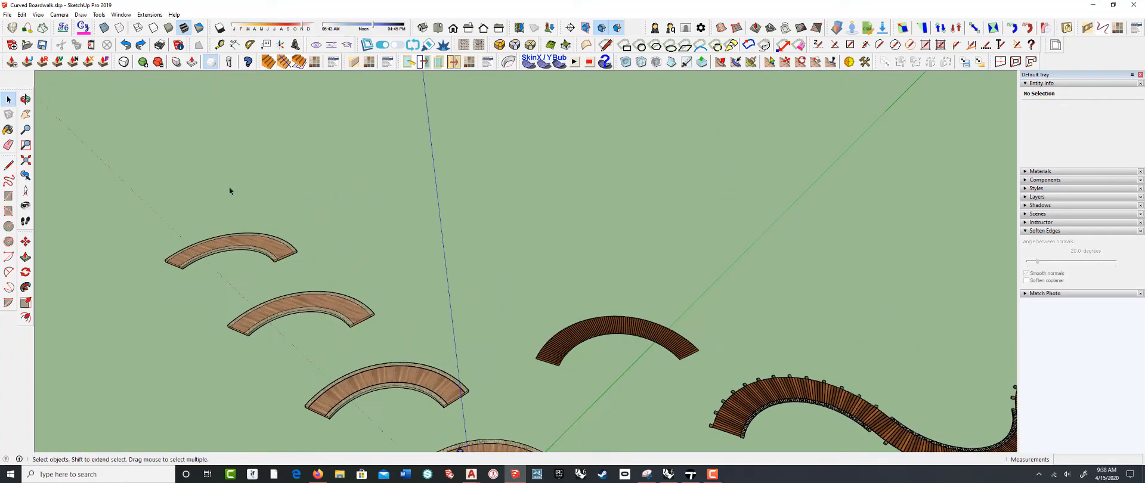
- Draw a 40-segment two-point arc on the ground behind the boardwalk models, with a bulge of about 6'
{"action": "left_click", "coordinate": [9, 272]}
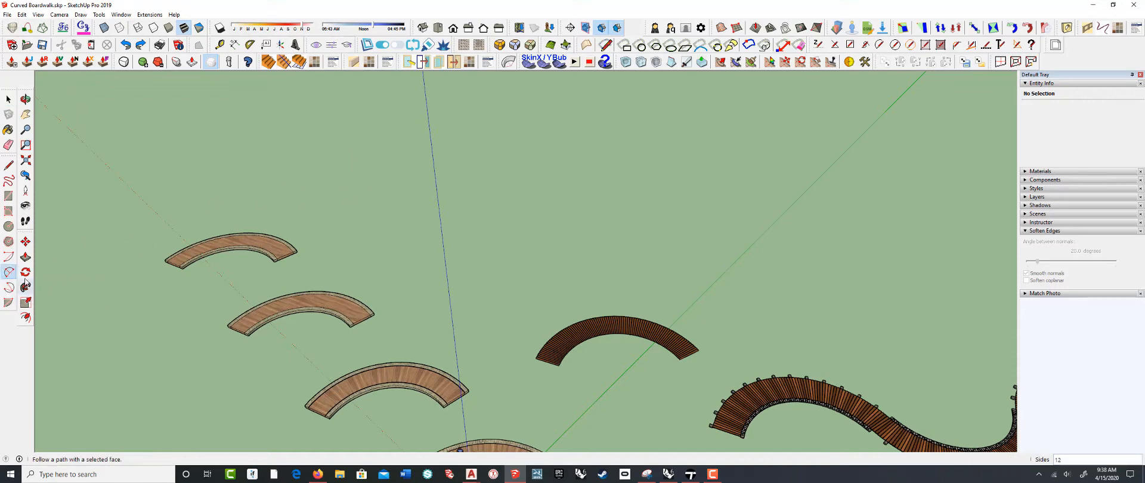
{"action": "left_click", "coordinate": [13, 170]}
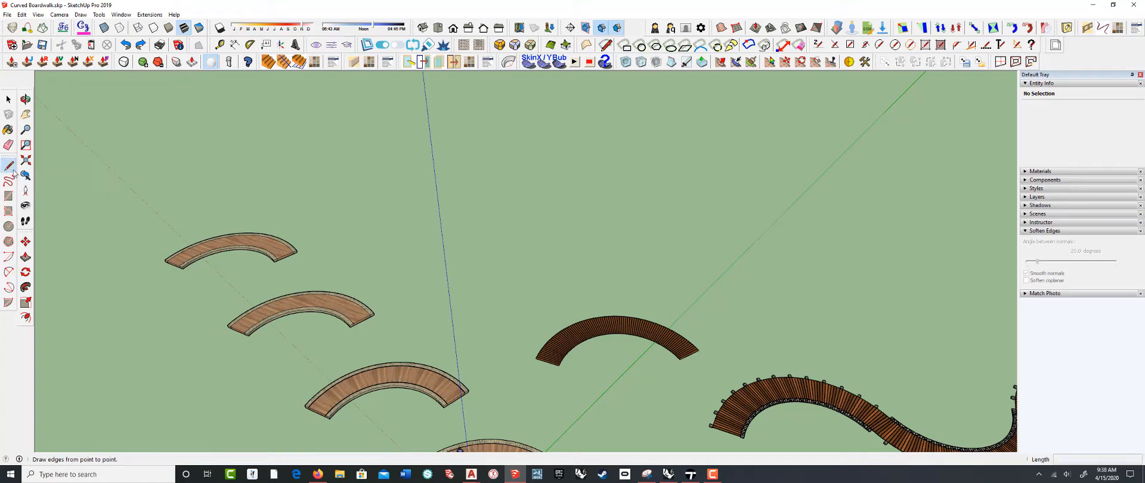
{"action": "left_click", "coordinate": [9, 274]}
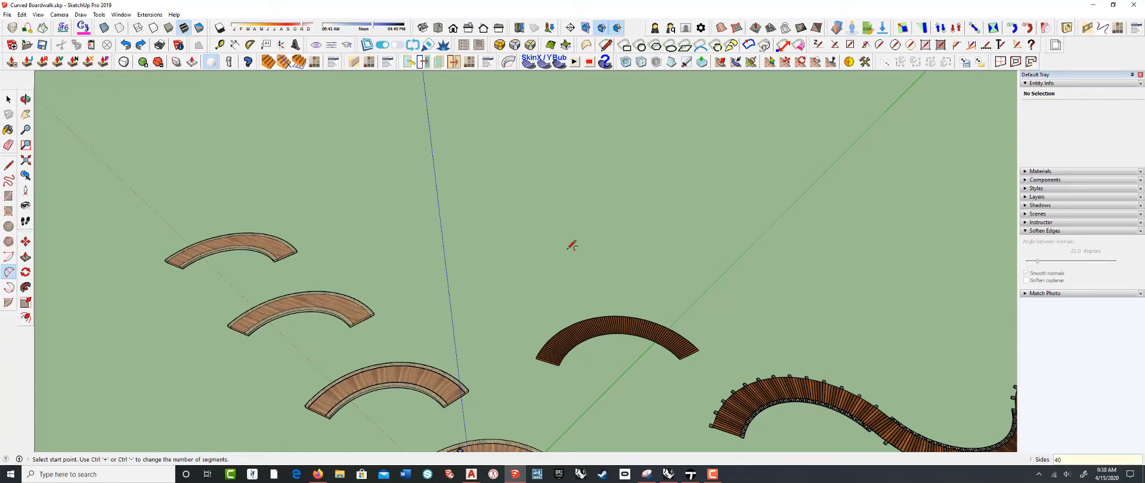
{"action": "left_click", "coordinate": [289, 202]}
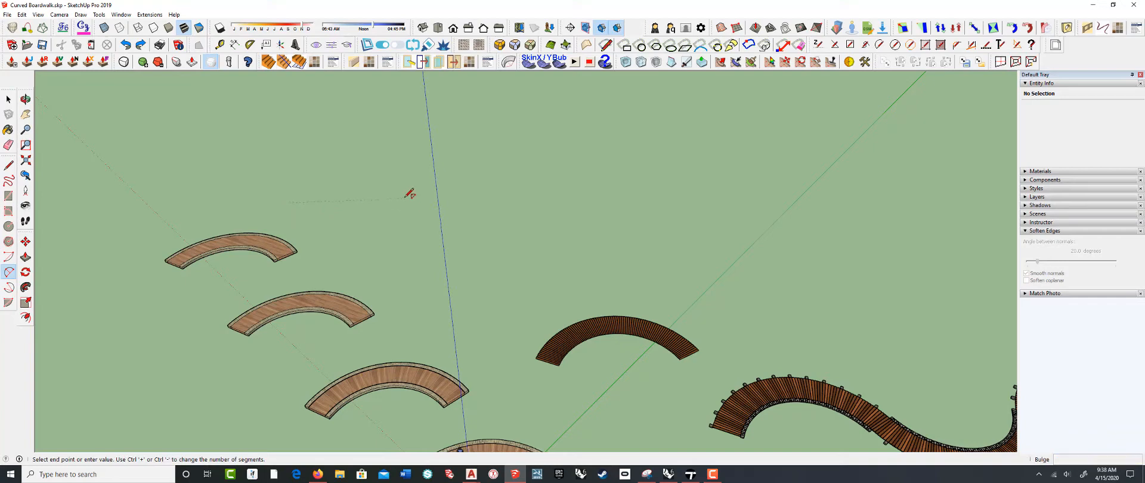
{"action": "left_click", "coordinate": [406, 197]}
{"action": "middle_click_drag", "start_coordinate": [322, 180], "coordinate": [302, 197]}
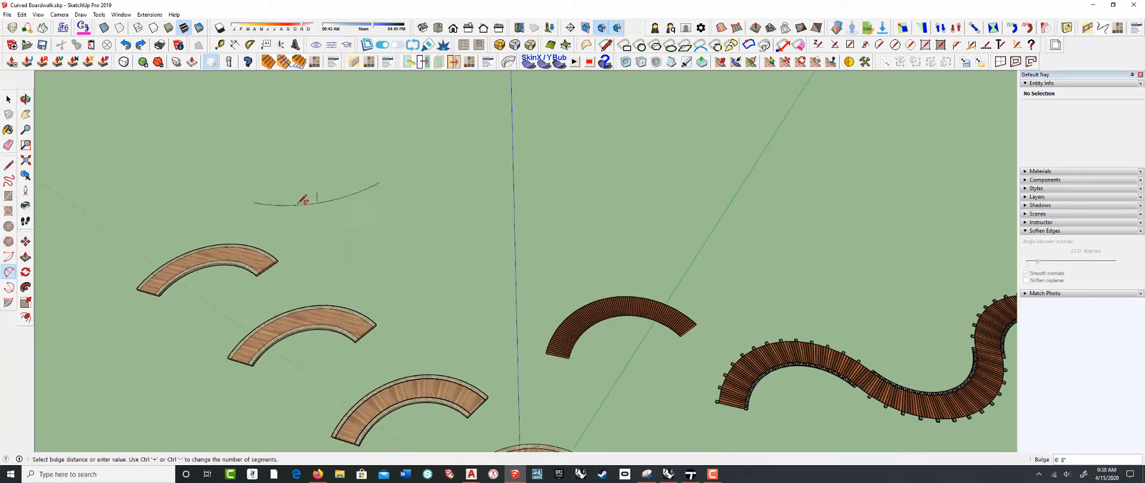
{"action": "scroll", "coordinate": [303, 199], "scroll_direction": "up", "scroll_amount": 3}
{"action": "scroll", "coordinate": [304, 200], "scroll_direction": "up", "scroll_amount": 1}
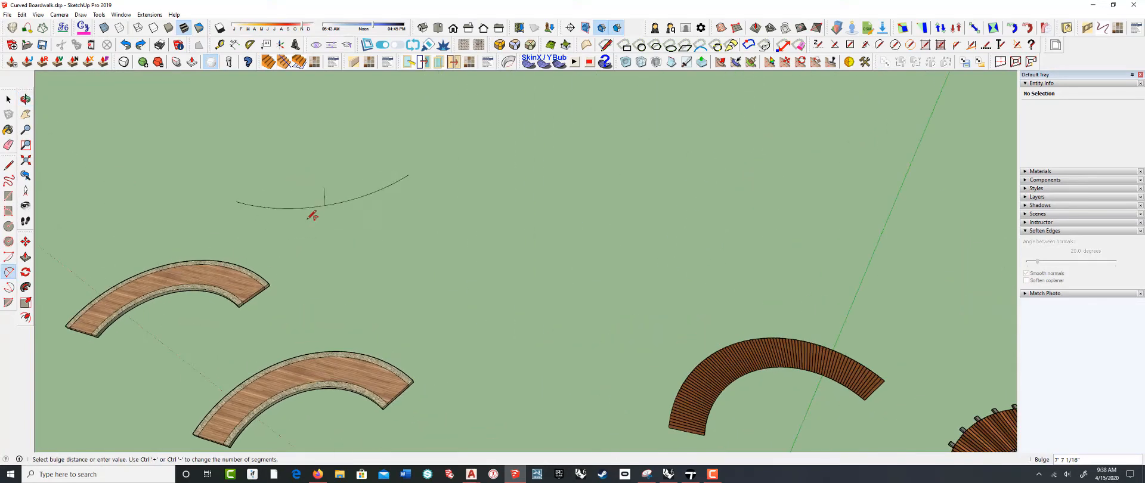
{"action": "scroll", "coordinate": [316, 199], "scroll_direction": "up", "scroll_amount": 1}
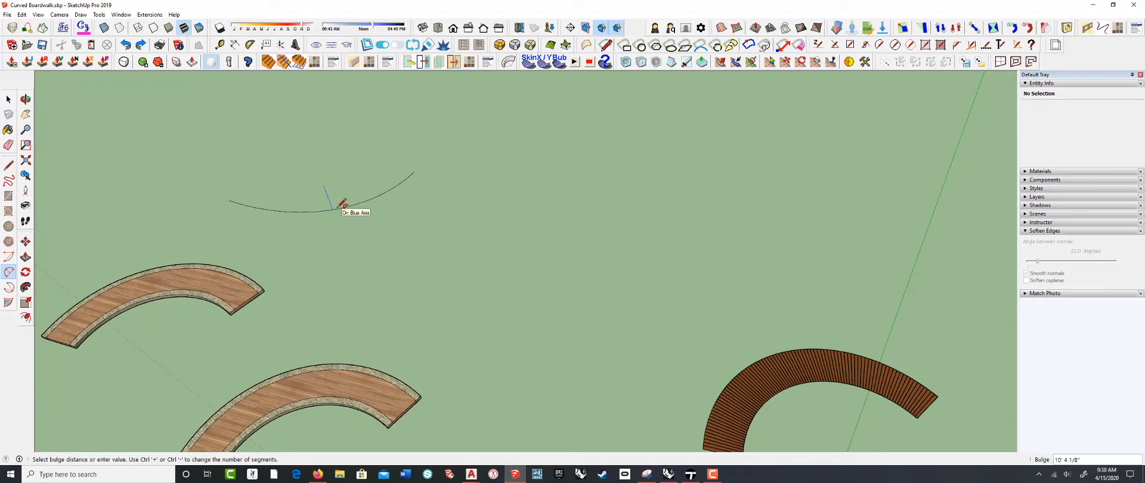
{"action": "left_click", "coordinate": [283, 176]}
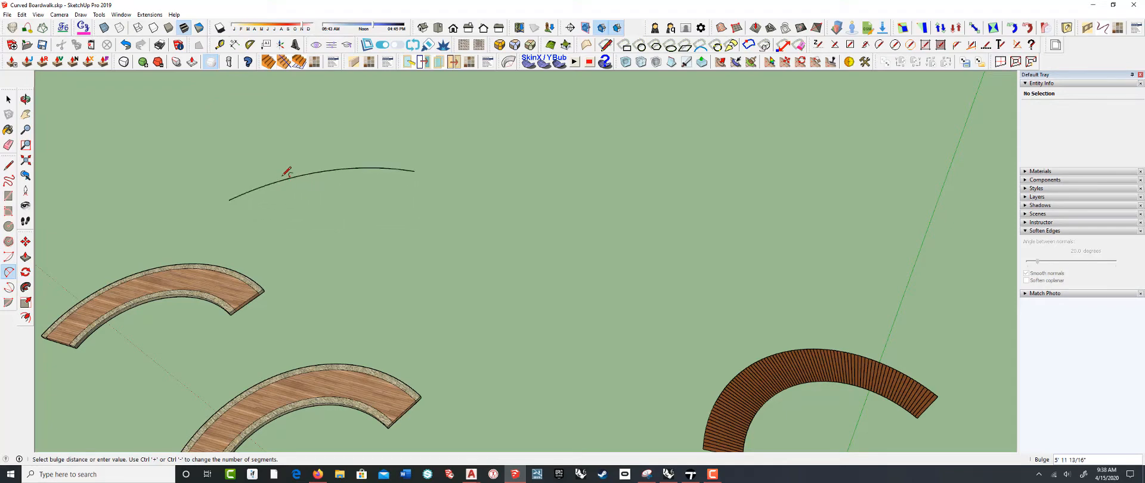
- Extend the arc from its far endpoint with four consecutive tangent arcs, forming a continuous winding path line
{"action": "scroll", "coordinate": [275, 182], "scroll_direction": "up", "scroll_amount": 4}
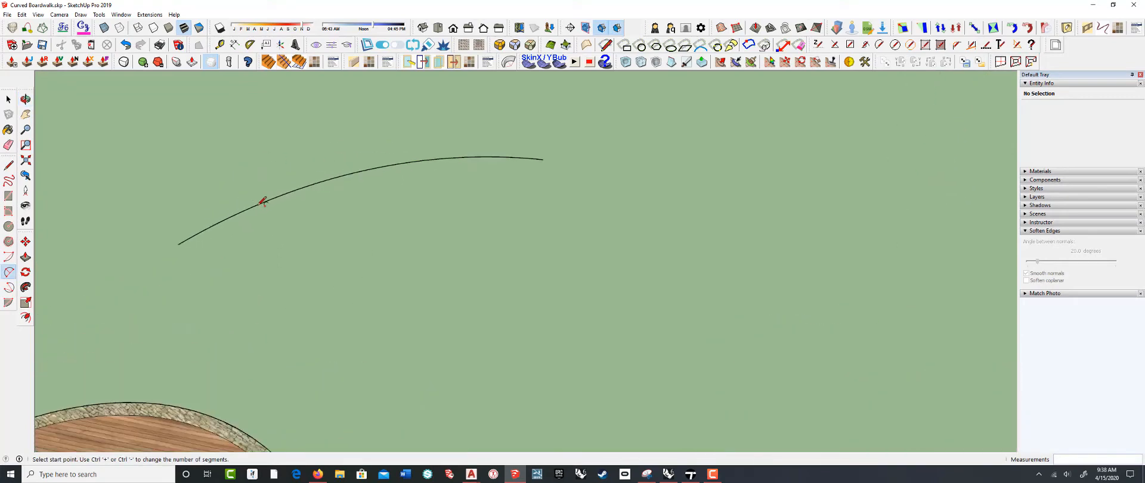
{"action": "scroll", "coordinate": [263, 199], "scroll_direction": "up", "scroll_amount": 5}
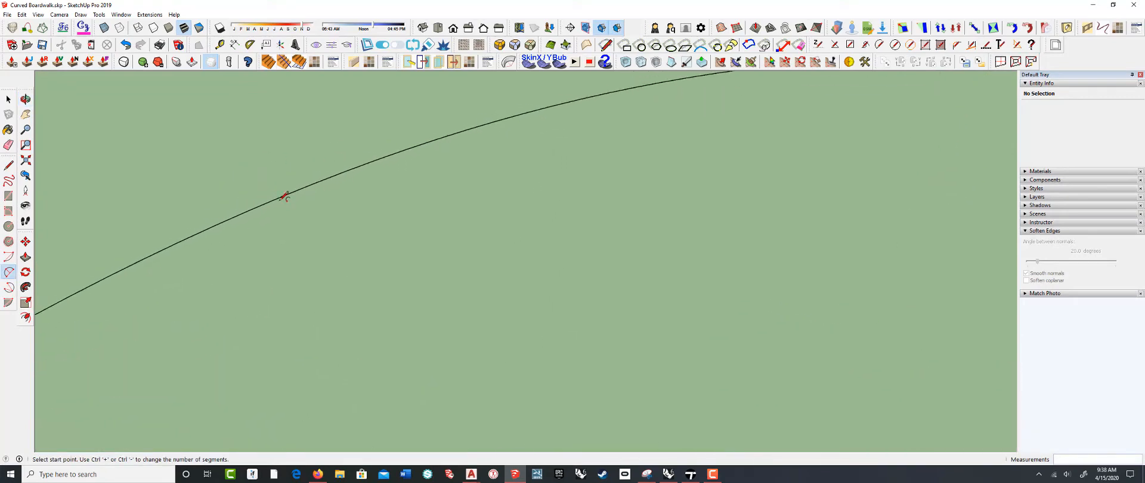
{"action": "scroll", "coordinate": [284, 197], "scroll_direction": "down", "scroll_amount": 4}
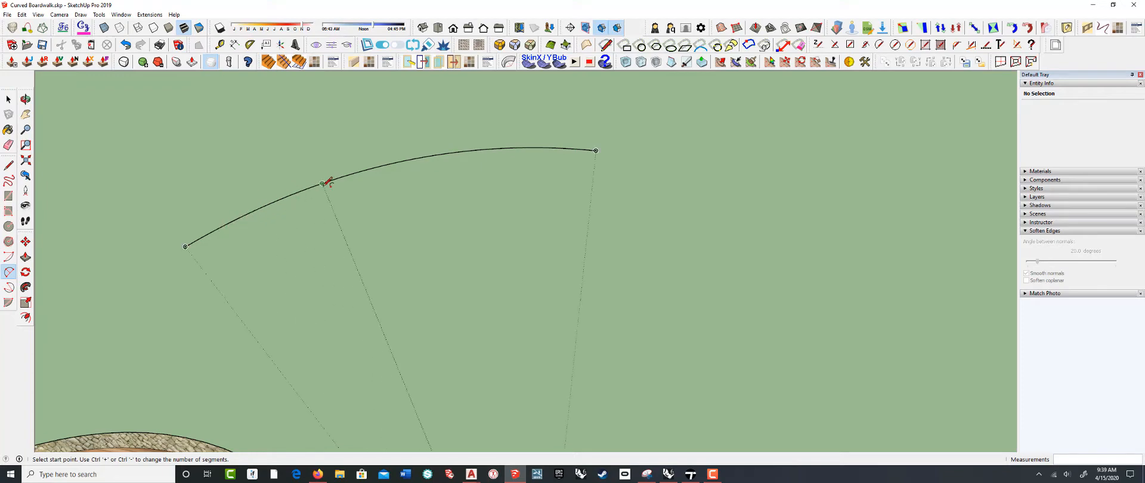
{"action": "scroll", "coordinate": [332, 220], "scroll_direction": "down", "scroll_amount": 2}
{"action": "scroll", "coordinate": [336, 205], "scroll_direction": "down", "scroll_amount": 2}
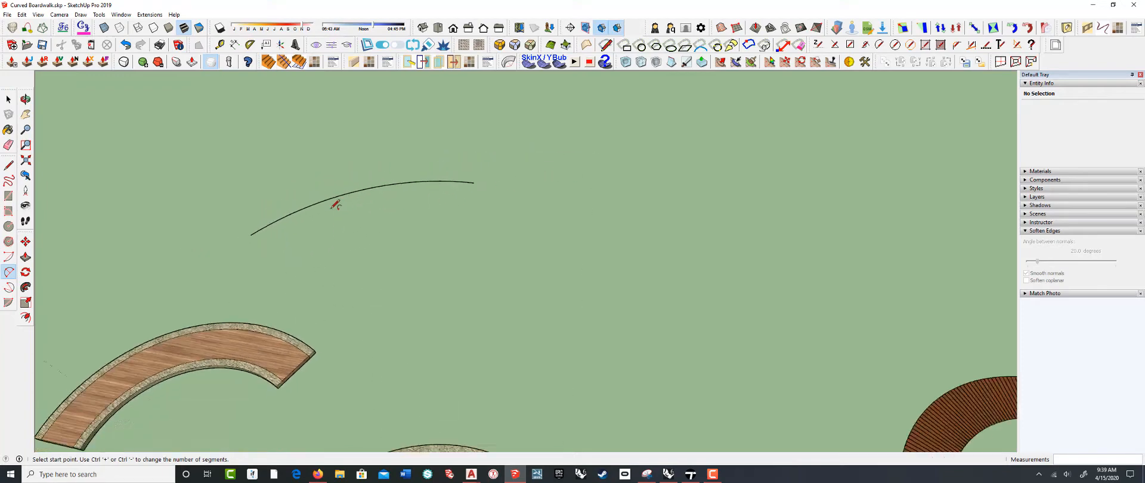
{"action": "scroll", "coordinate": [336, 204], "scroll_direction": "down", "scroll_amount": 1}
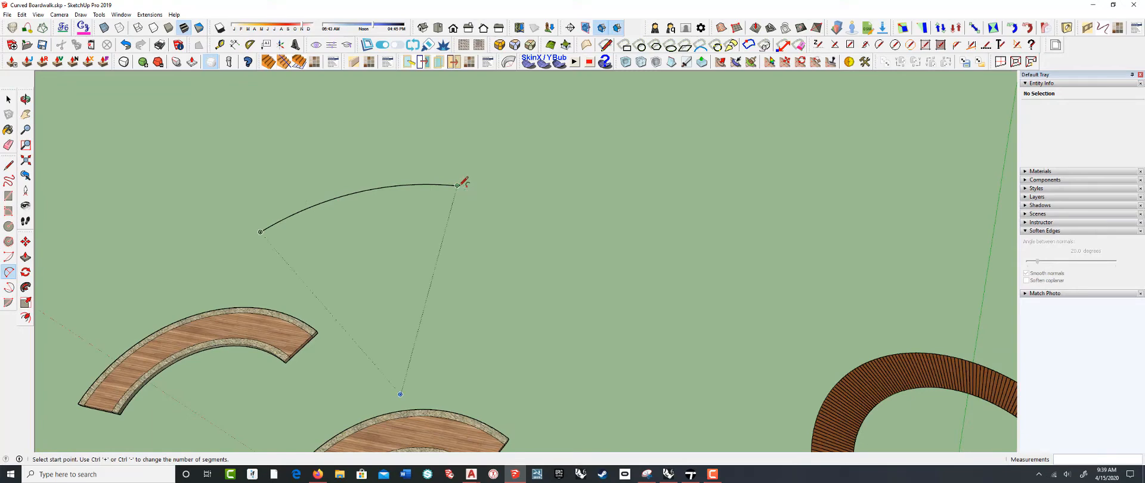
{"action": "left_click", "coordinate": [457, 185]}
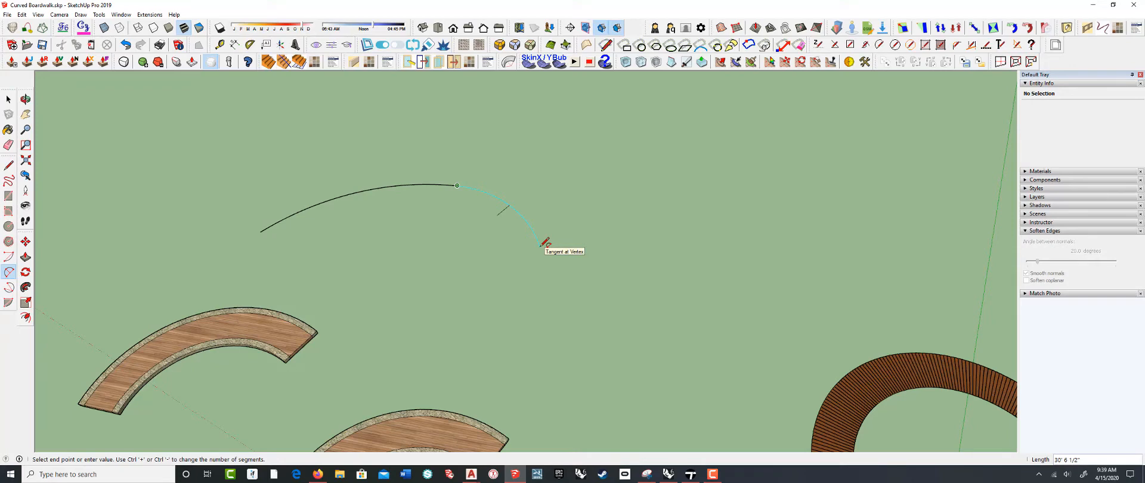
{"action": "left_click", "coordinate": [540, 246]}
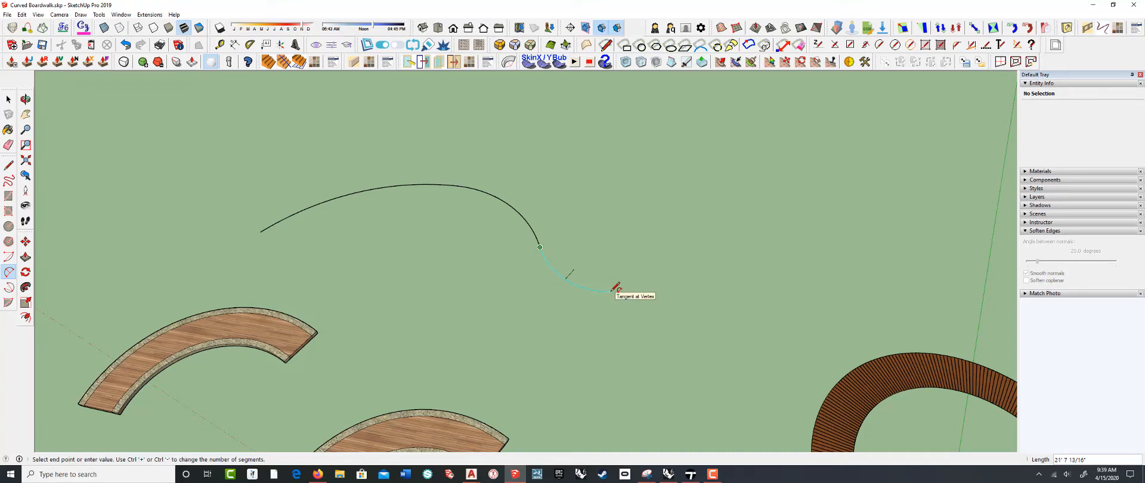
{"action": "left_click", "coordinate": [610, 292]}
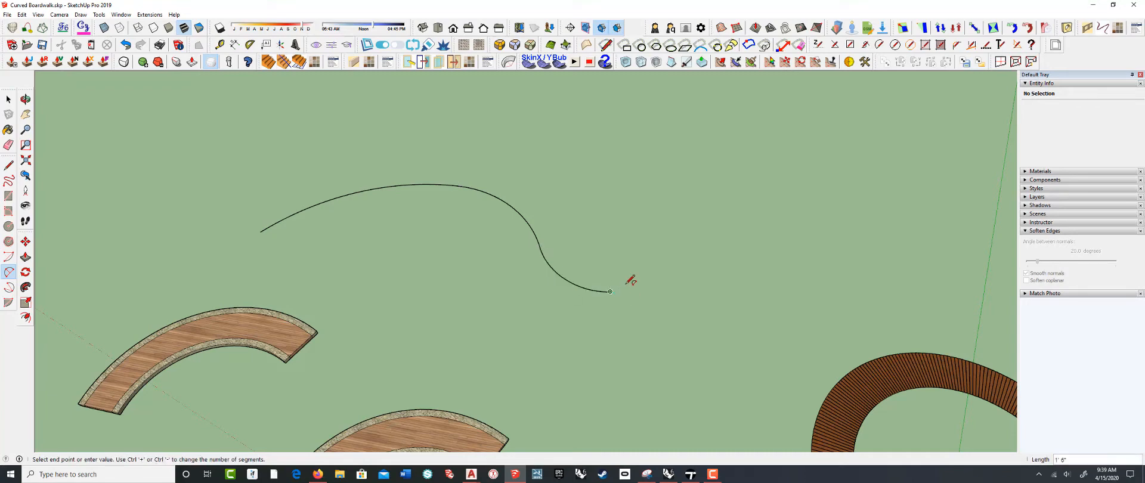
{"action": "left_click", "coordinate": [675, 255]}
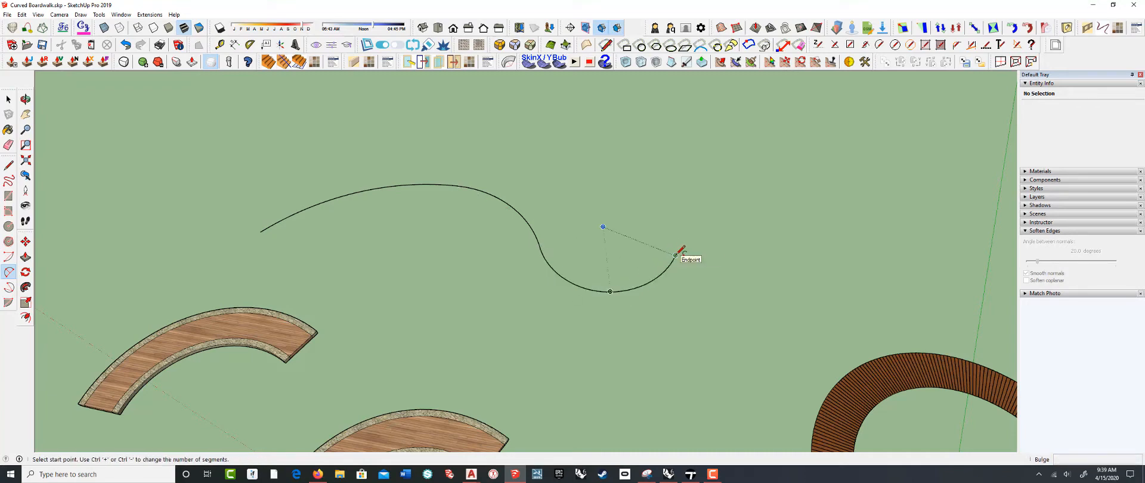
{"action": "double_click", "coordinate": [854, 207]}
{"action": "middle_click_drag", "start_coordinate": [475, 258], "coordinate": [447, 252]}
{"action": "scroll", "coordinate": [453, 249], "scroll_direction": "down", "scroll_amount": 4}
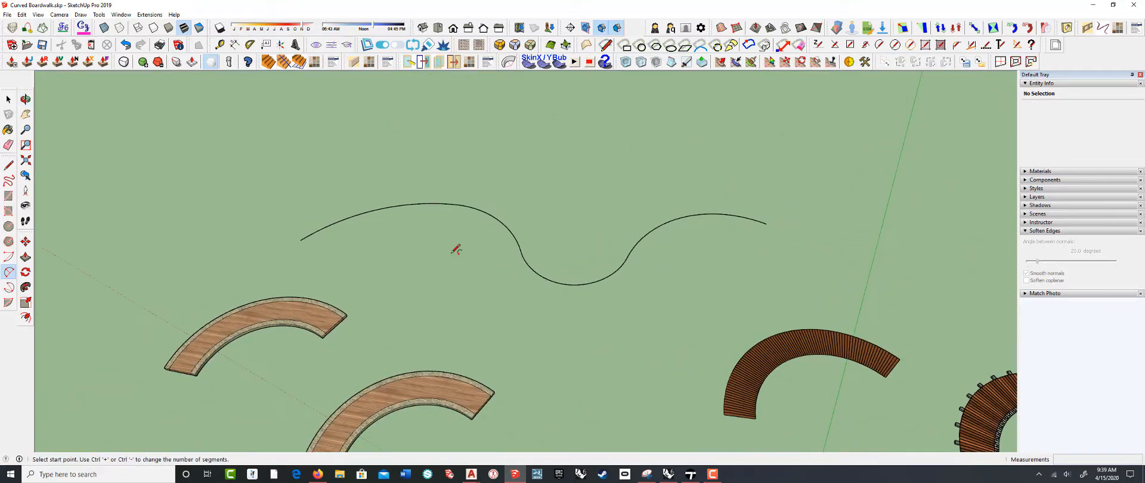
- Select the first arc of the winding path to examine its radius, segment count and arc length
{"action": "scroll", "coordinate": [509, 257], "scroll_direction": "up", "scroll_amount": 3}
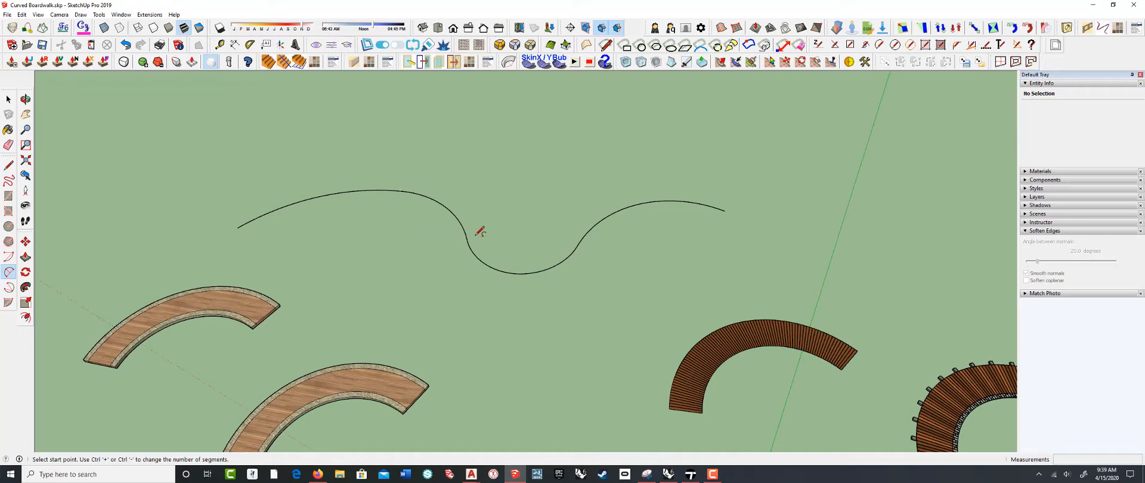
{"action": "scroll", "coordinate": [477, 240], "scroll_direction": "down", "scroll_amount": 2}
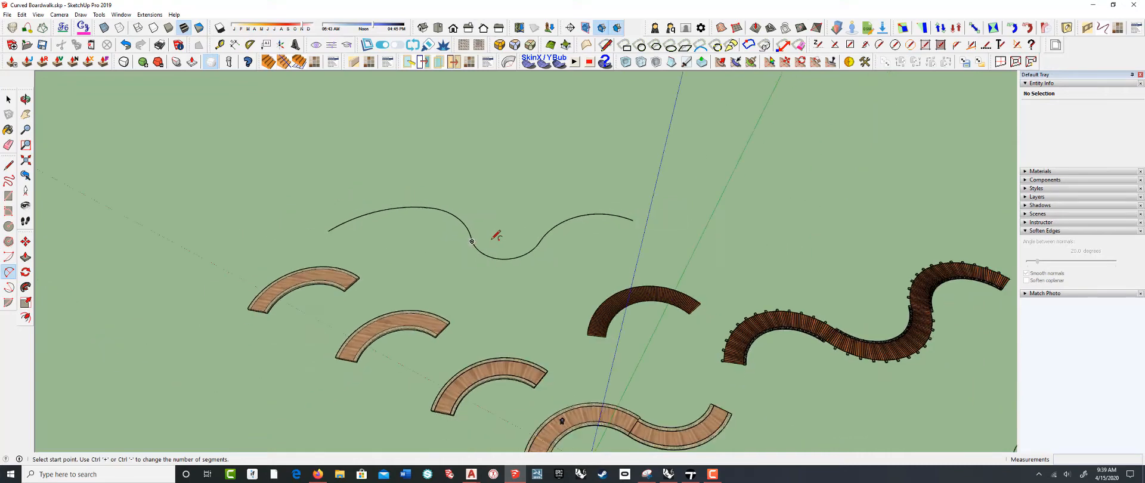
{"action": "key", "text": "space"}
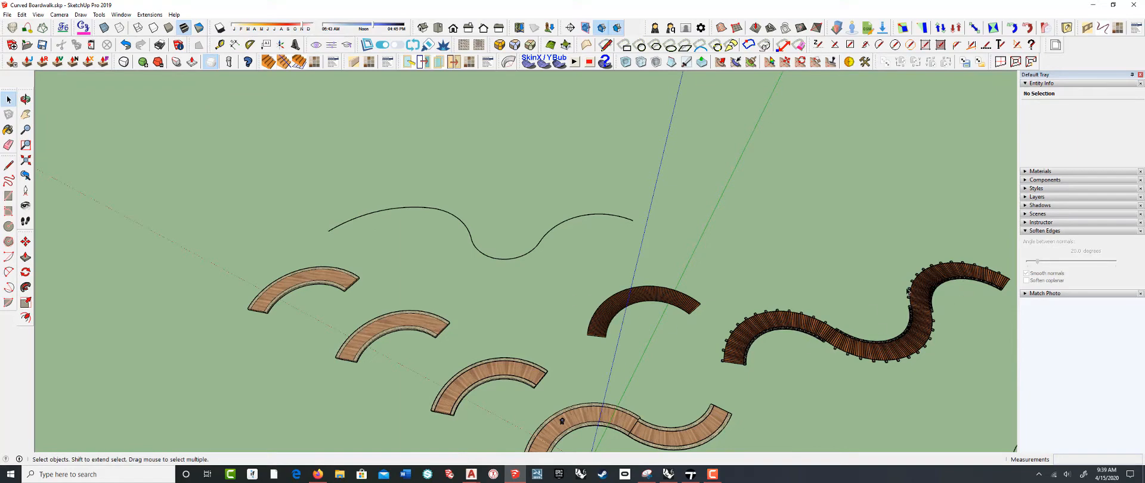
{"action": "scroll", "coordinate": [375, 220], "scroll_direction": "up", "scroll_amount": 2}
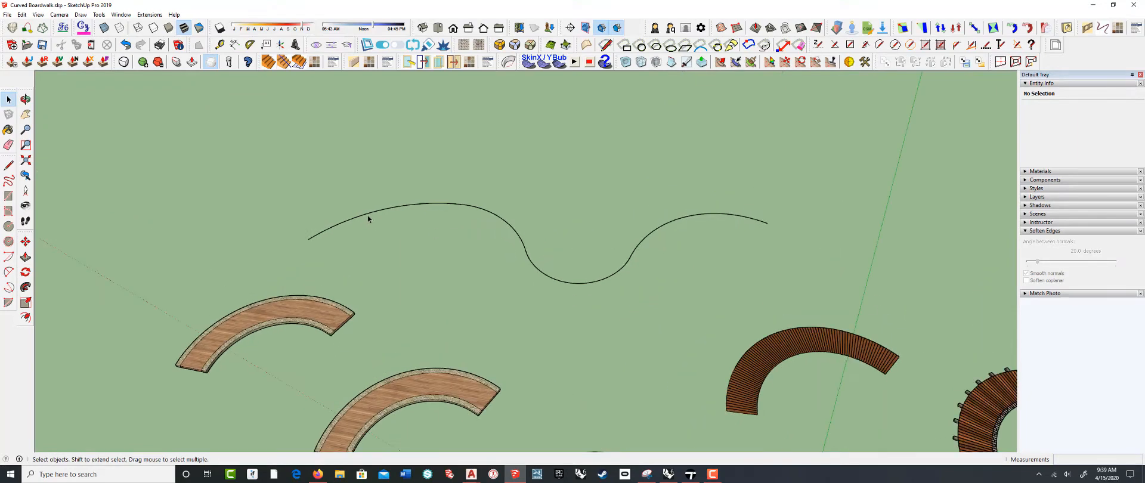
{"action": "left_click", "coordinate": [370, 219]}
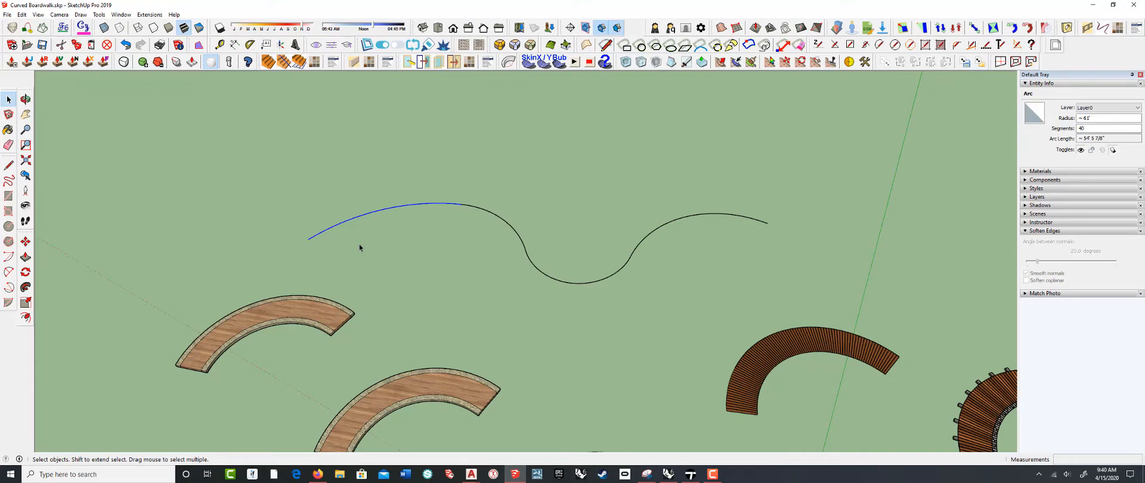
- Draw a separate two-point arc just in front of the winding path's first arc, with a bulge of about 4' 4"
{"action": "left_click", "coordinate": [8, 271]}
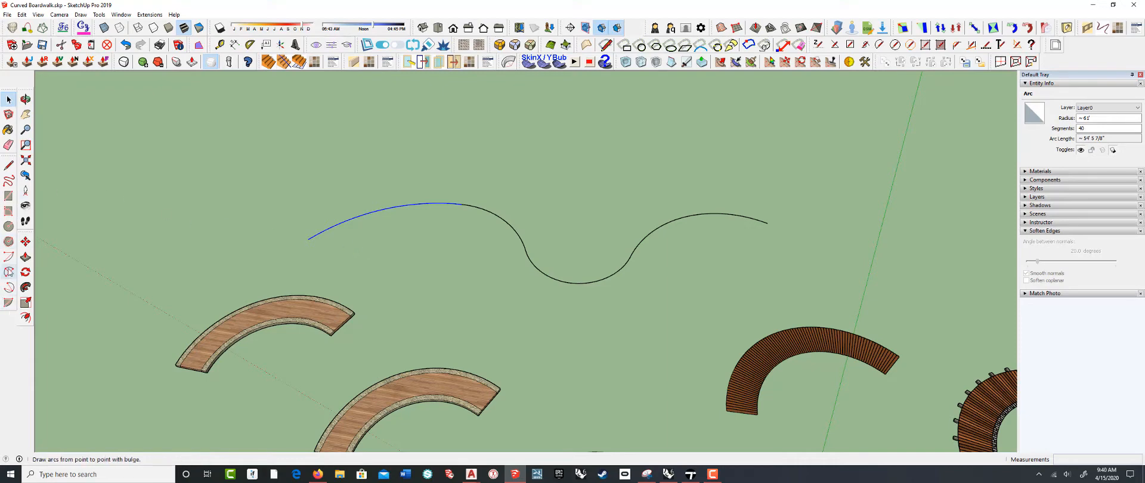
{"action": "left_click", "coordinate": [319, 255]}
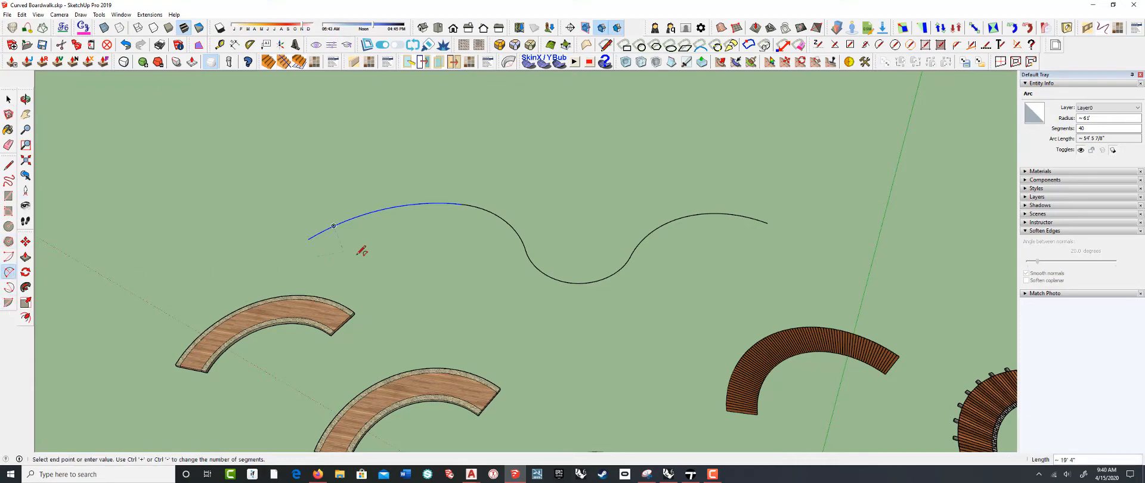
{"action": "left_click", "coordinate": [411, 263]}
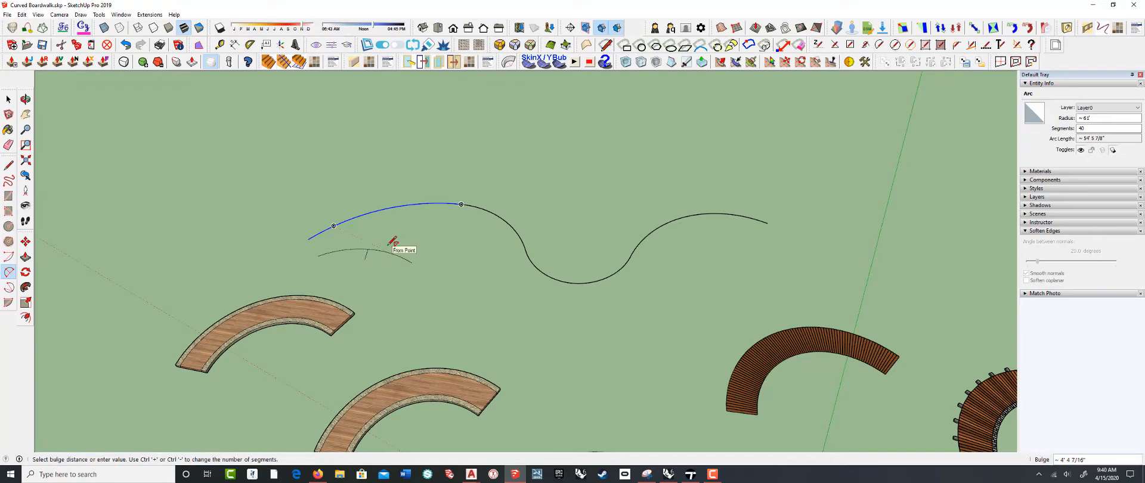
{"action": "left_click", "coordinate": [393, 249]}
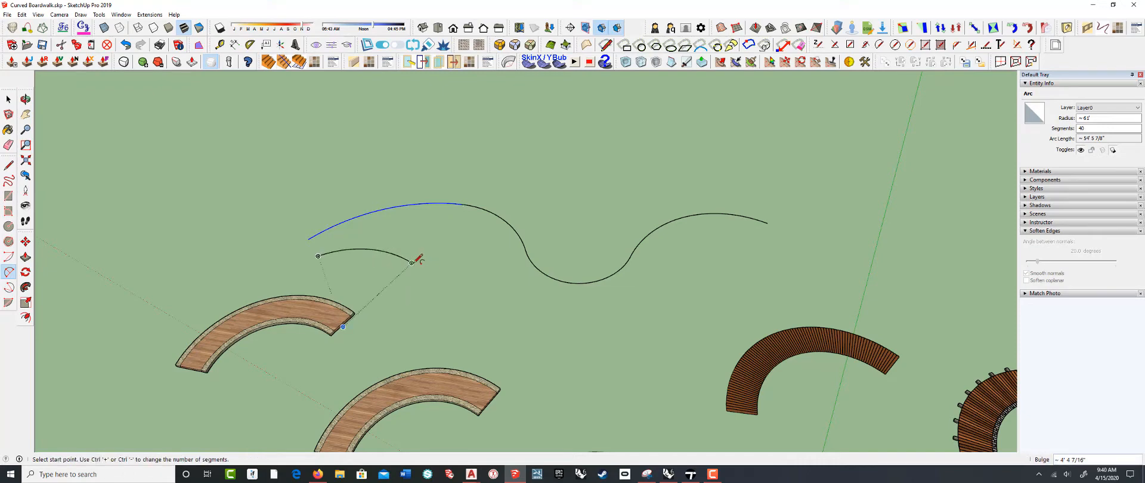
- Extend the separate arc in front of the winding path with five consecutive tangent arcs, forming a second winding path line
{"action": "left_click", "coordinate": [412, 262]}
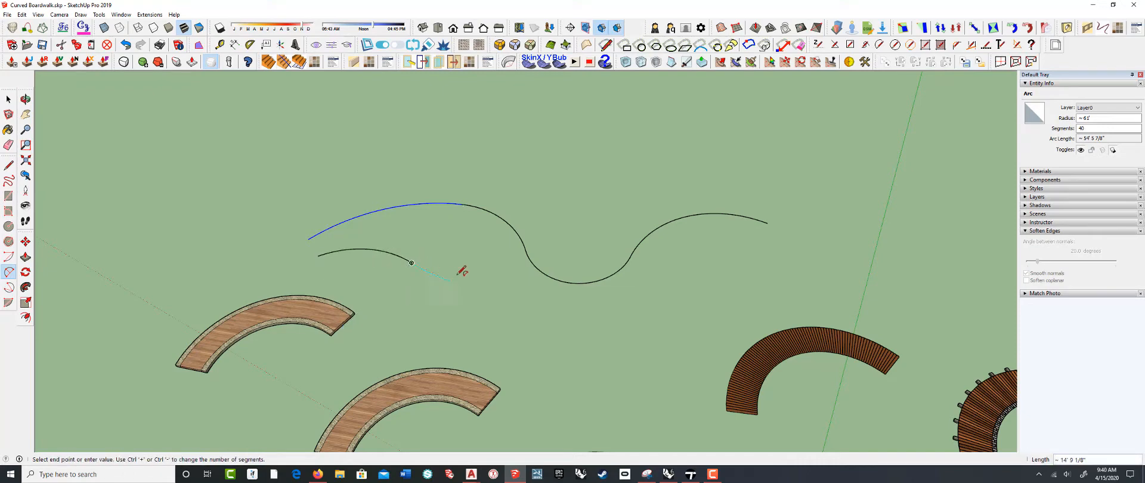
{"action": "left_click", "coordinate": [488, 275]}
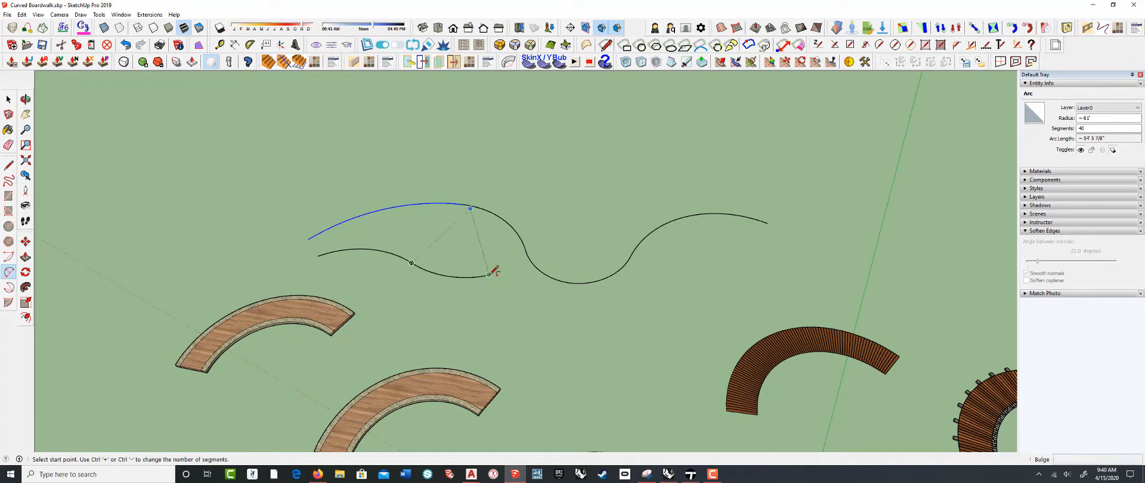
{"action": "left_click", "coordinate": [527, 292]}
{"action": "left_click", "coordinate": [525, 292]}
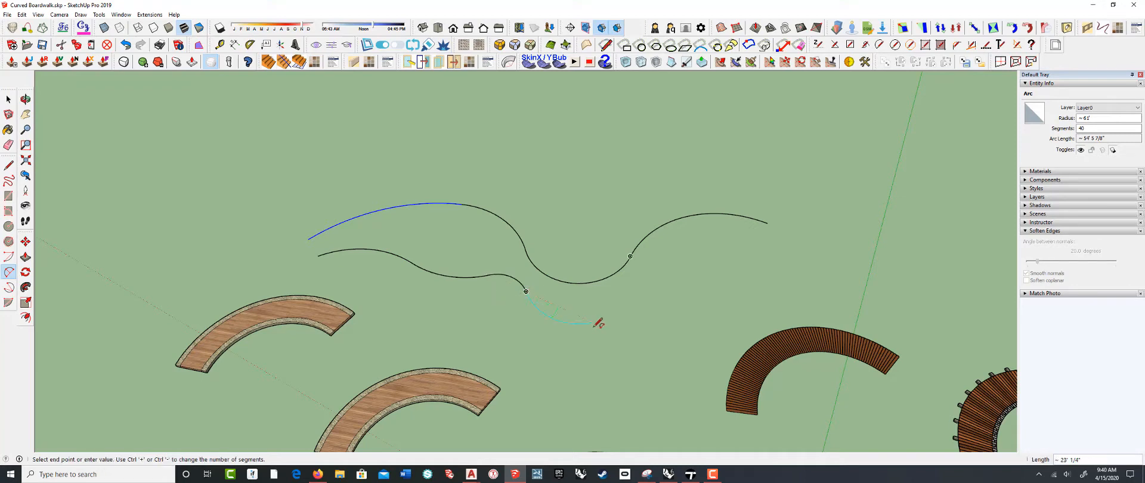
{"action": "left_click", "coordinate": [629, 339]}
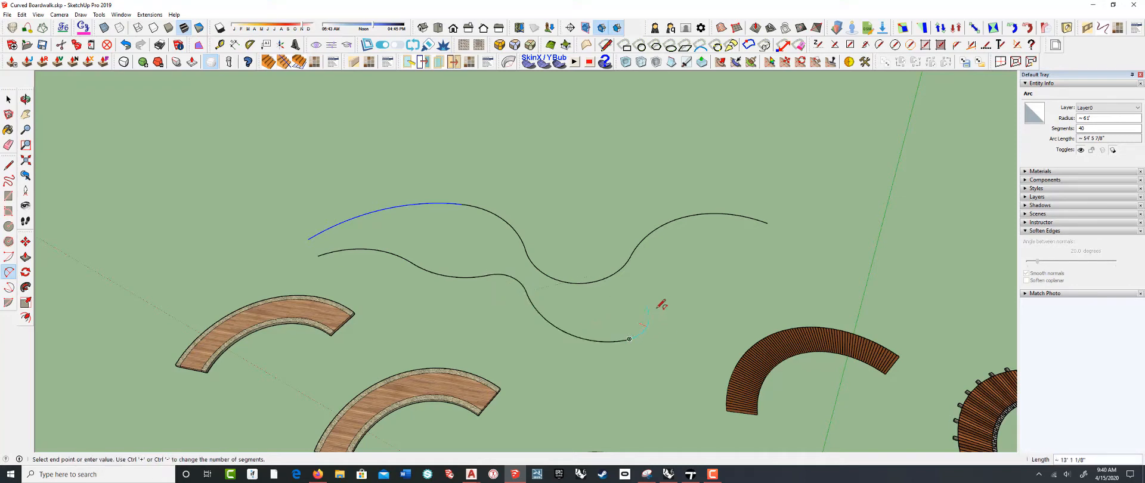
{"action": "left_click", "coordinate": [675, 288]}
{"action": "left_click", "coordinate": [762, 241]}
- Select the entire second winding path with all its connected arcs and delete it
{"action": "key", "text": "o"}
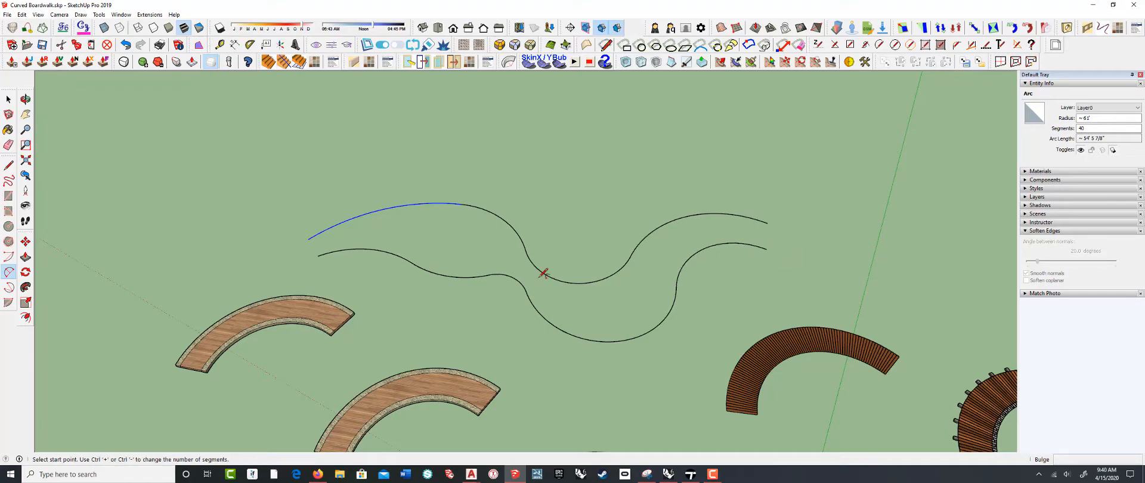
{"action": "left_click_drag", "start_coordinate": [545, 266], "coordinate": [356, 286]}
{"action": "key", "text": "a"}
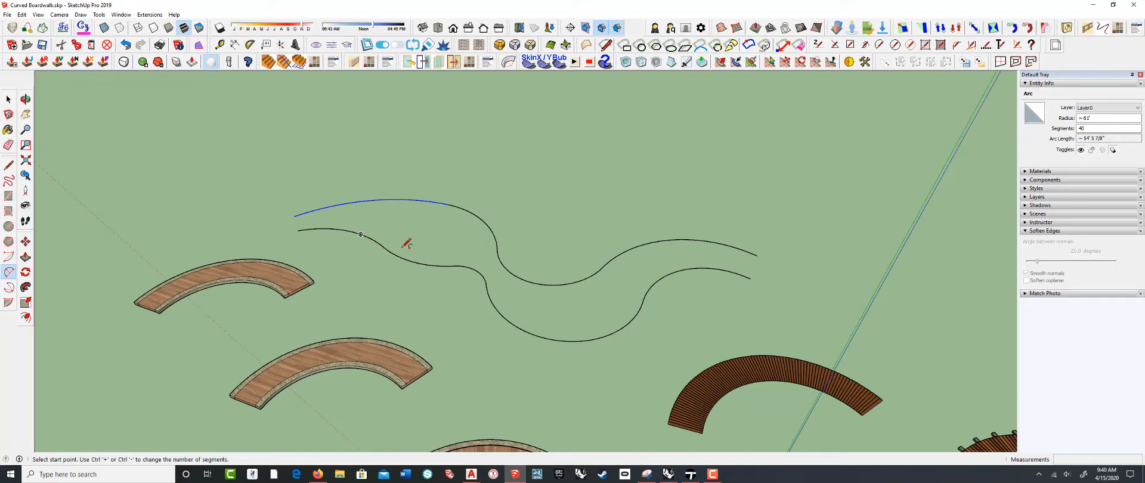
{"action": "key", "text": "space"}
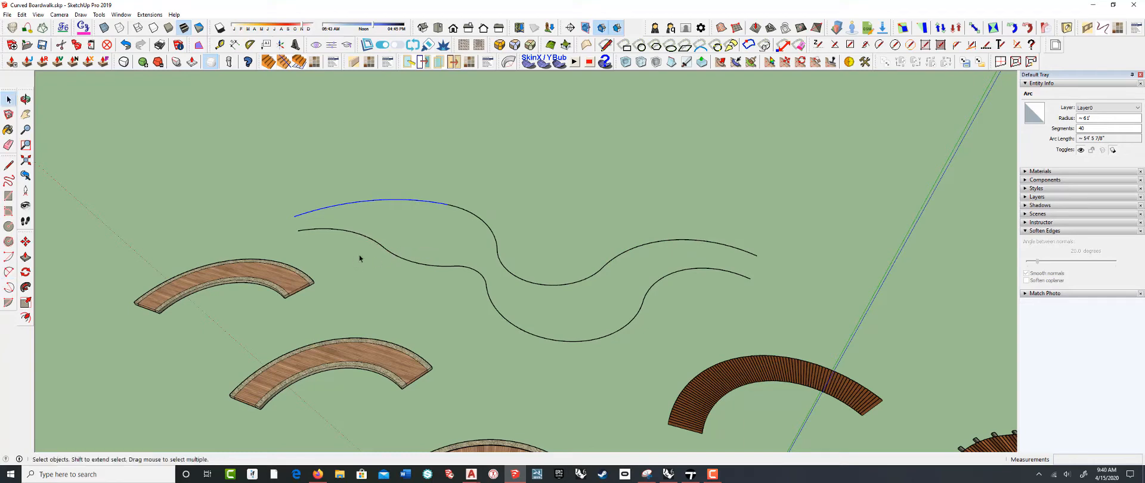
{"action": "triple_click", "coordinate": [437, 268]}
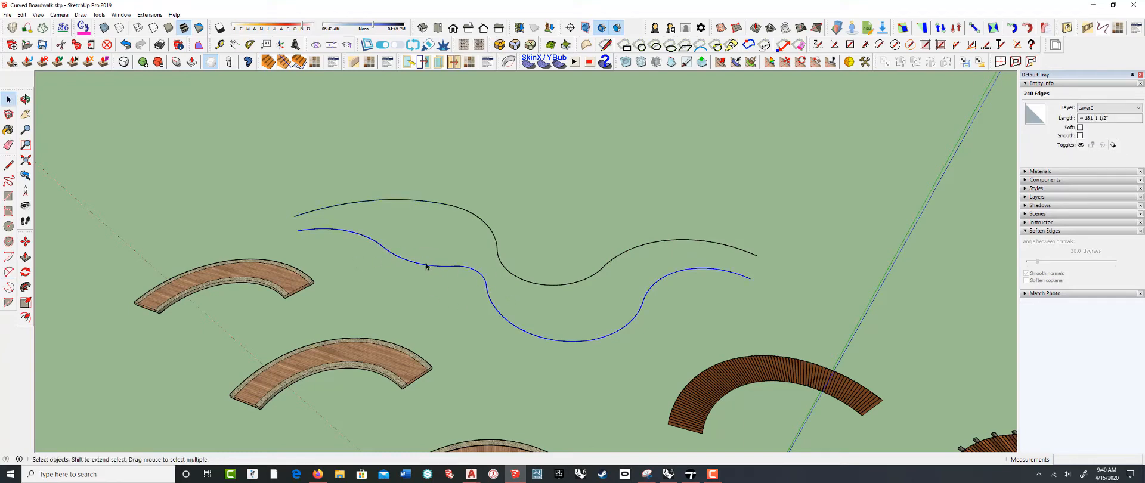
{"action": "key", "text": "Delete"}
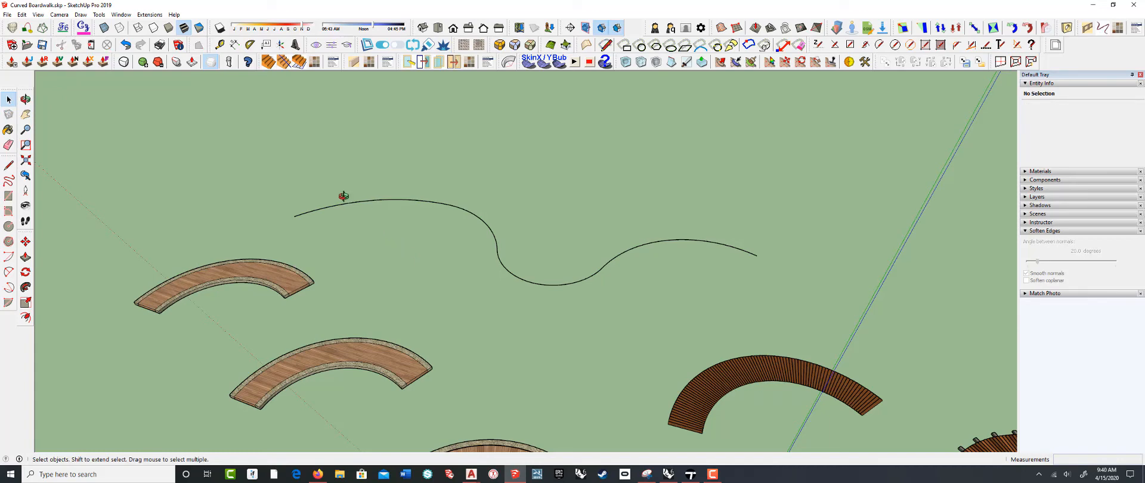
- Select all five arcs of the remaining winding path and weld them into a single curve
{"action": "middle_click_drag", "start_coordinate": [343, 196], "coordinate": [406, 238]}
{"action": "left_click", "coordinate": [346, 213]}
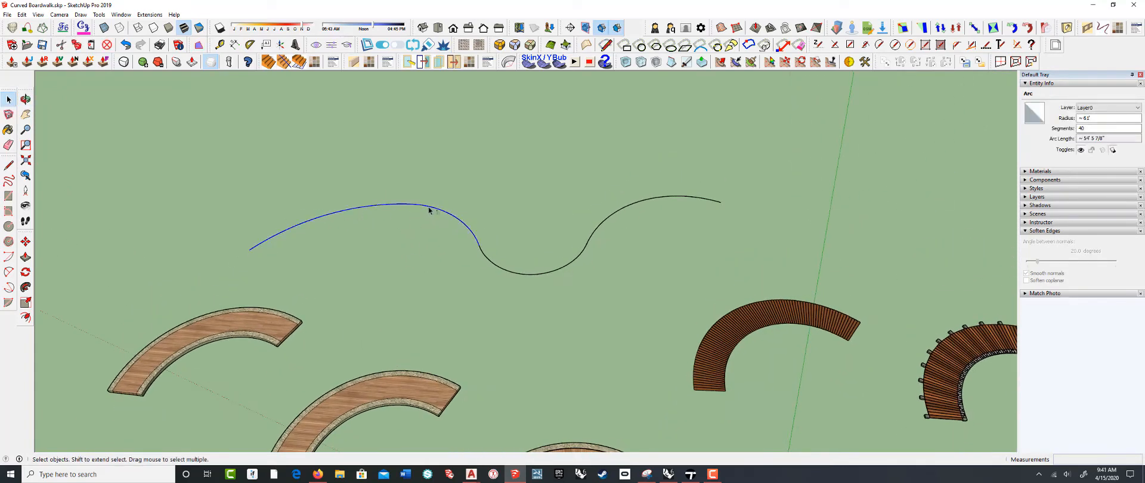
{"action": "left_click", "coordinate": [486, 243], "text": "shift"}
{"action": "left_click", "coordinate": [556, 269], "text": "shift"}
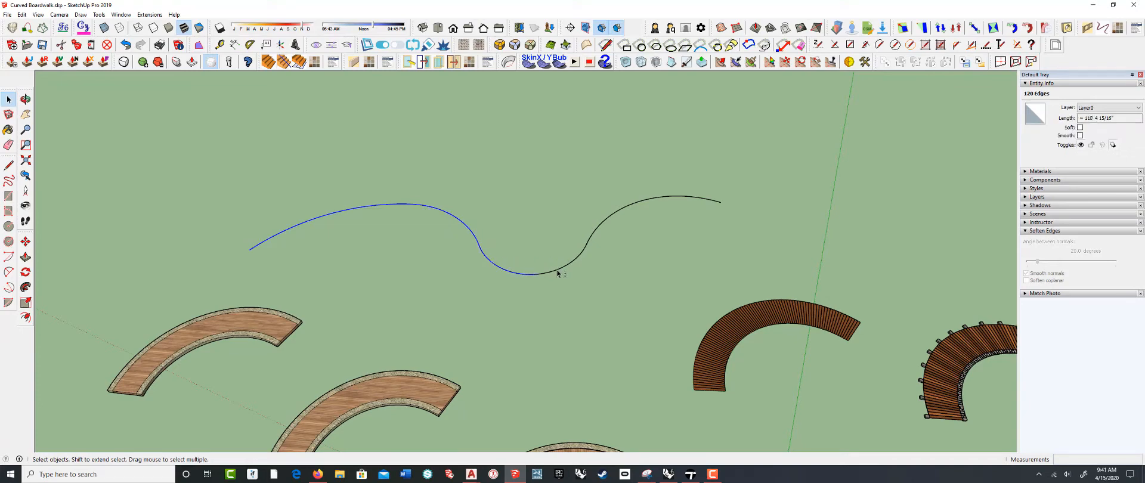
{"action": "left_click", "coordinate": [557, 269], "text": "shift"}
{"action": "left_click", "coordinate": [592, 235], "text": "shift"}
{"action": "left_click", "coordinate": [150, 14]}
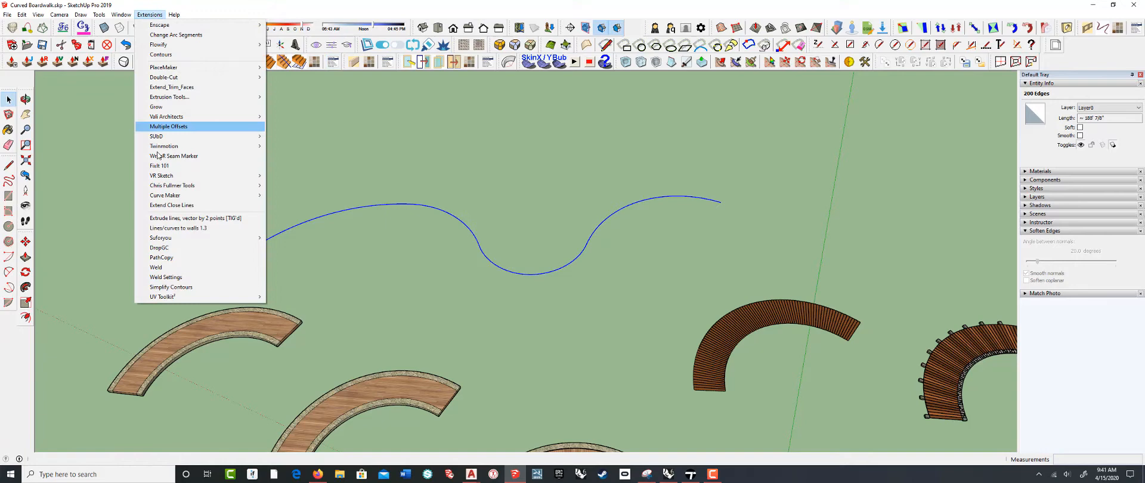
{"action": "left_click", "coordinate": [180, 268]}
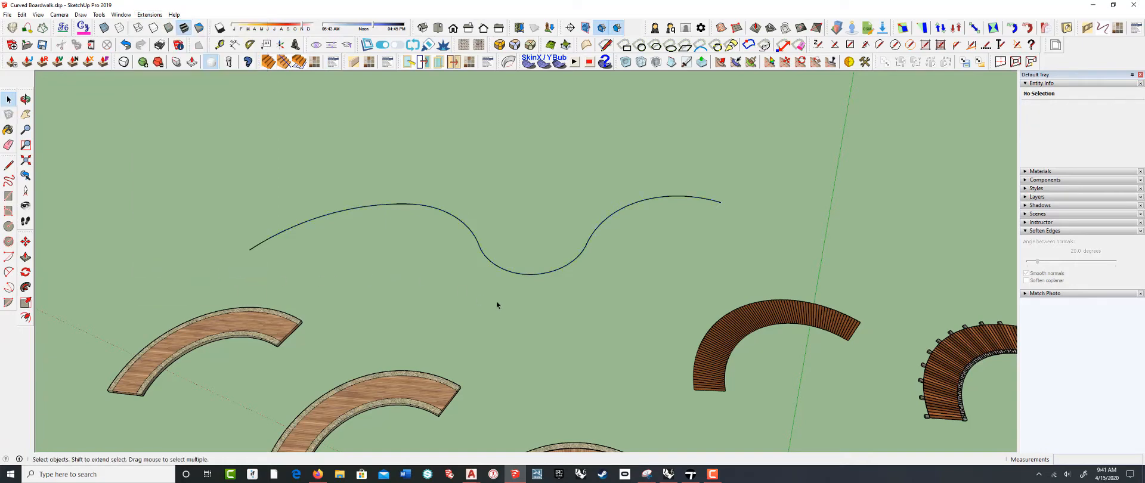
- Select the welded winding curve and offset it 10' toward the boardwalk models
{"action": "left_click", "coordinate": [417, 205]}
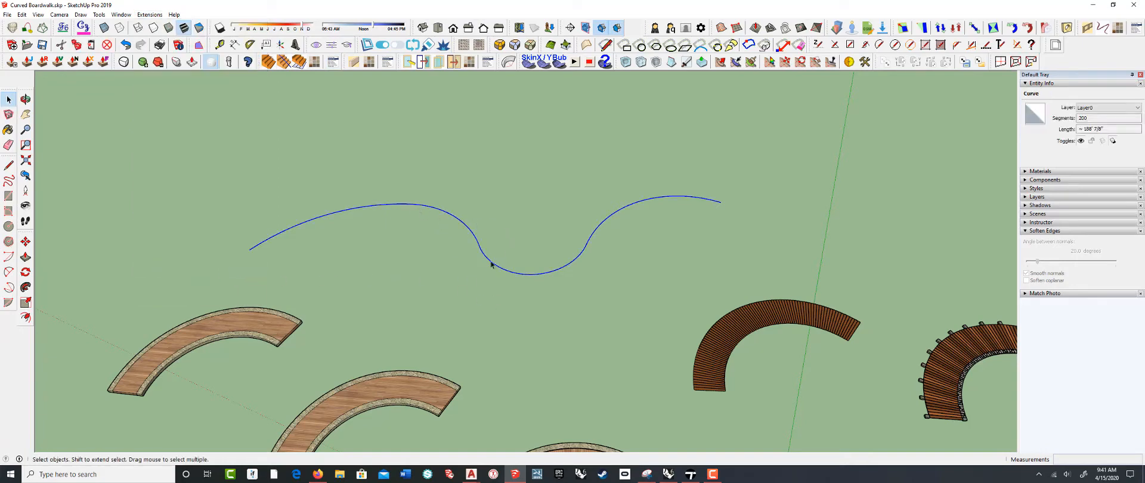
{"action": "middle_click_drag", "start_coordinate": [481, 263], "coordinate": [440, 211]}
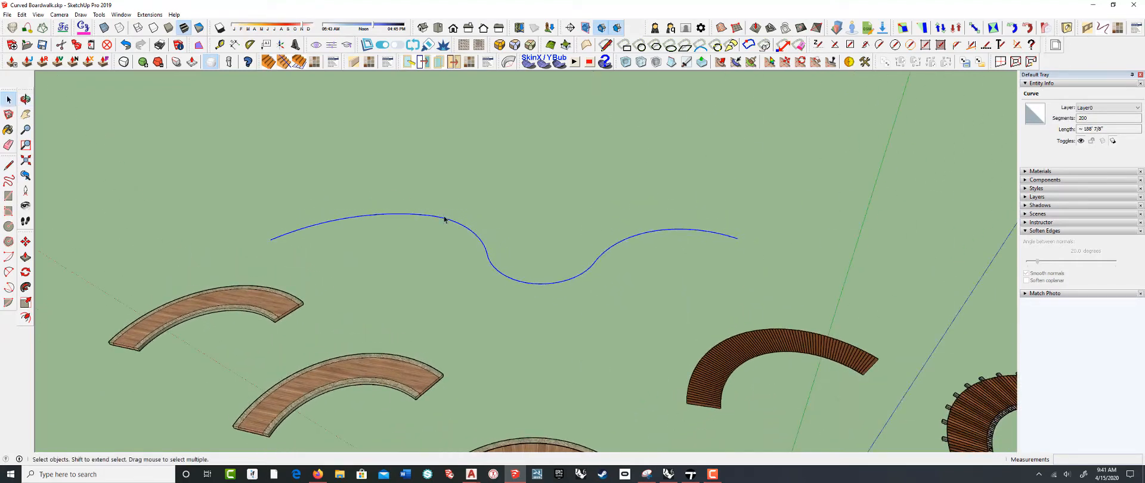
{"action": "left_click", "coordinate": [26, 317]}
{"action": "left_click", "coordinate": [289, 232]}
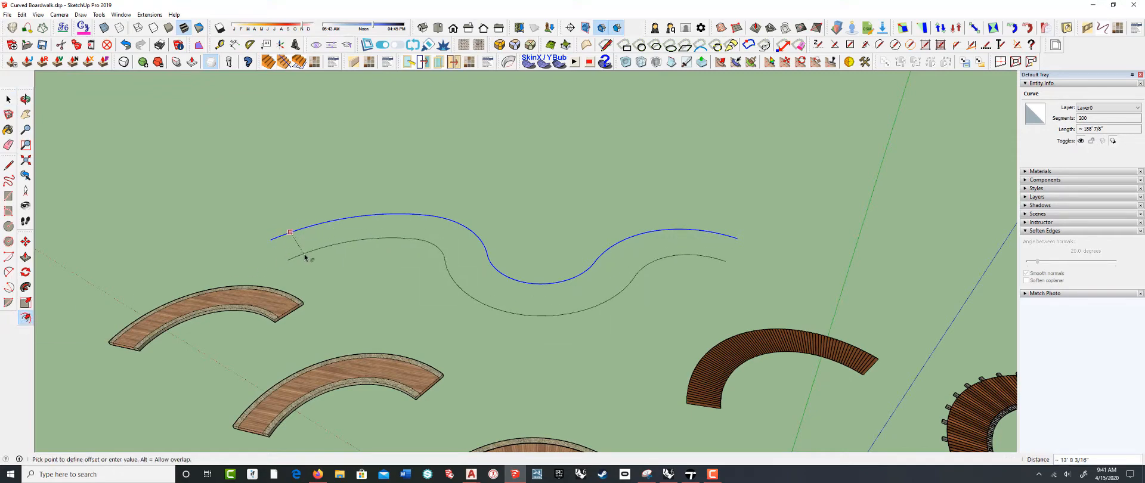
{"action": "type", "text": "10"}
{"action": "key", "text": "Return"}
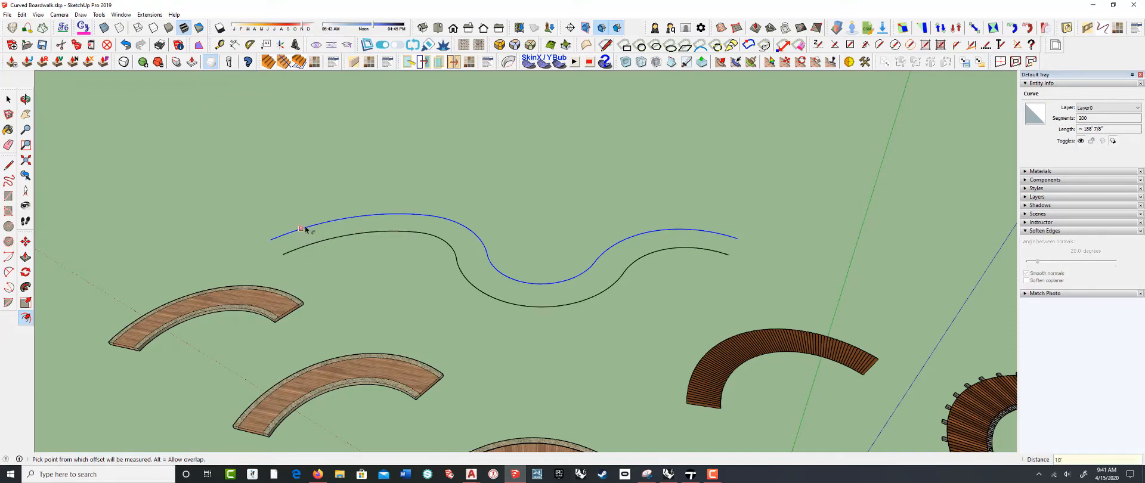
- Delete the offset copy of the winding curve, keeping only the original curve
{"action": "middle_click_drag", "start_coordinate": [305, 226], "coordinate": [446, 216]}
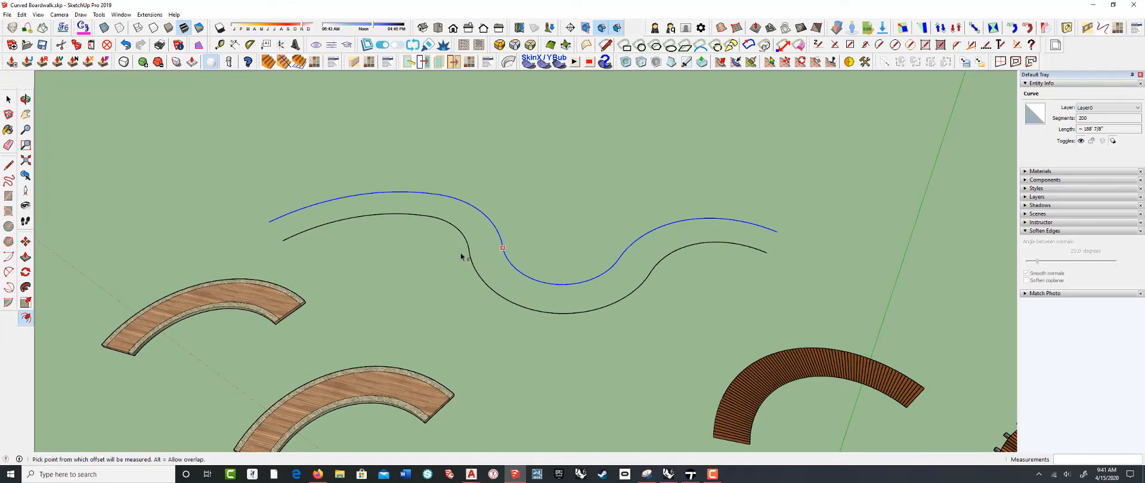
{"action": "key", "text": "space"}
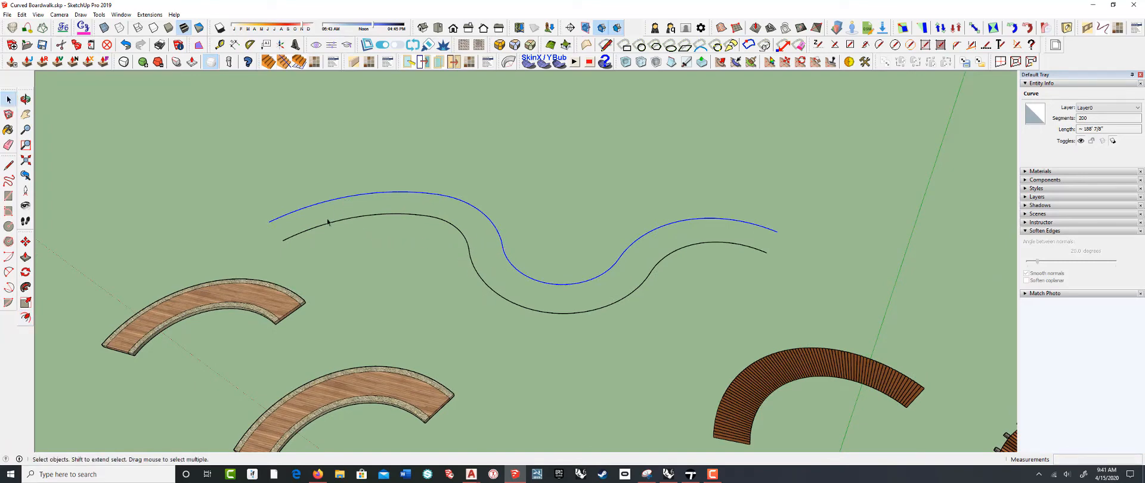
{"action": "left_click", "coordinate": [314, 233]}
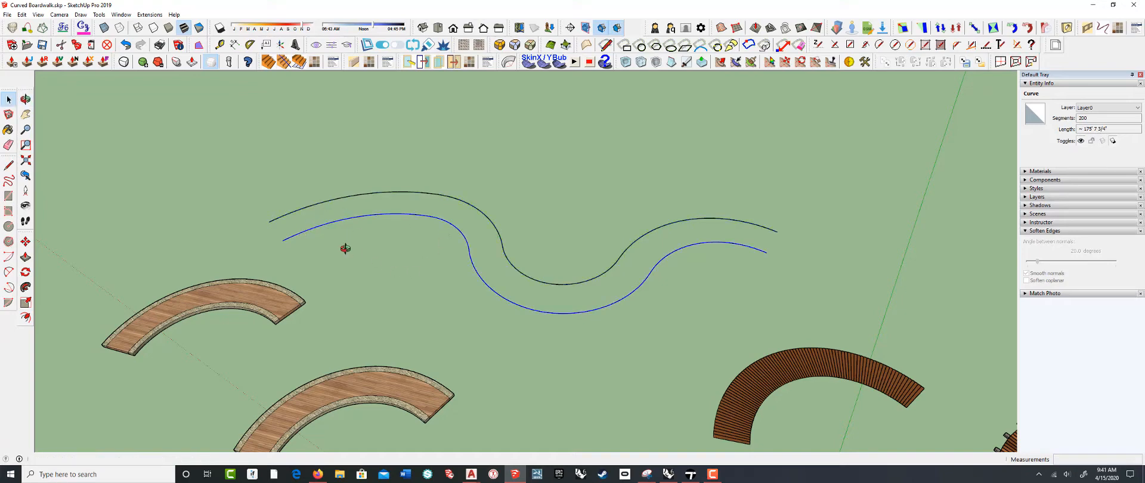
{"action": "scroll", "coordinate": [349, 250], "scroll_direction": "down", "scroll_amount": 1}
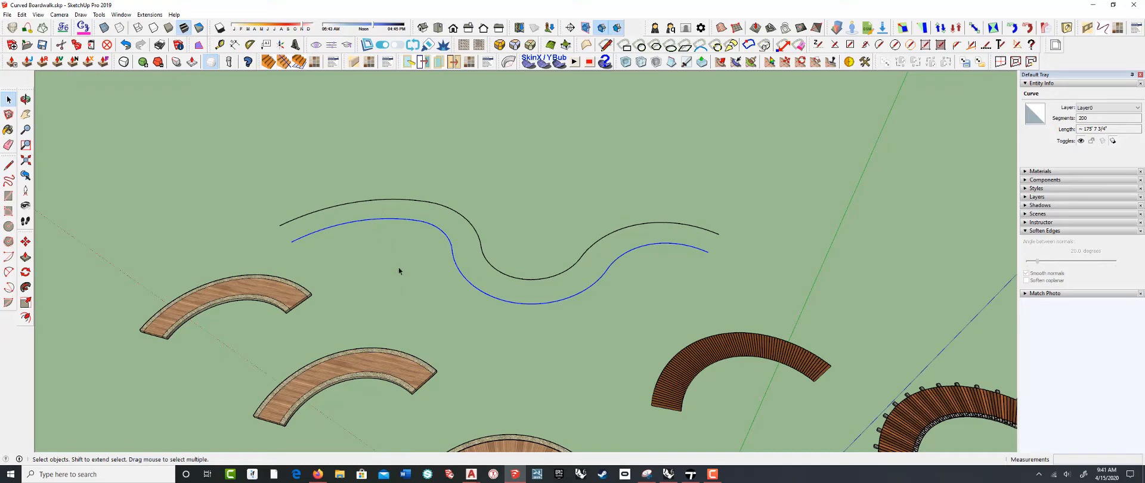
{"action": "key", "text": "Delete"}
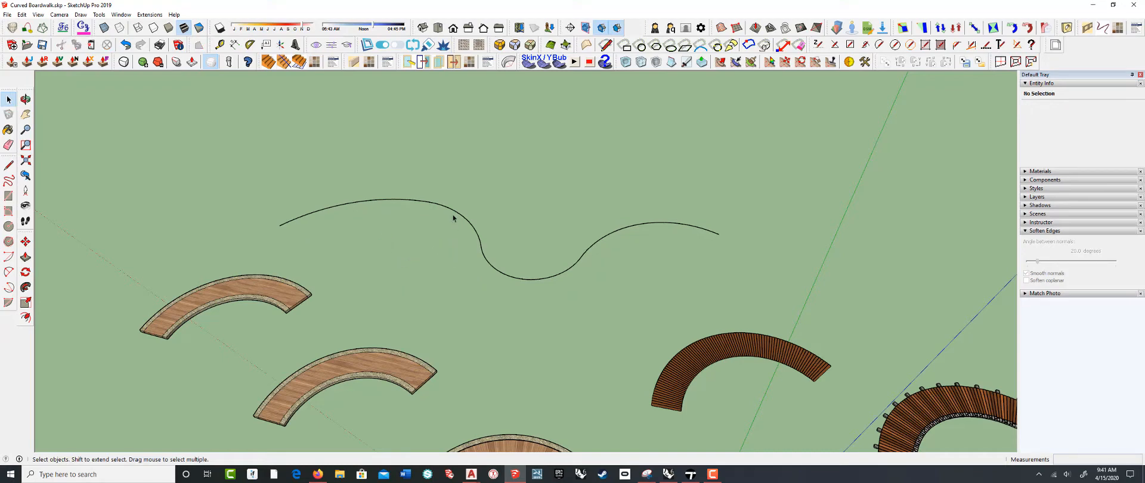
- Explode the welded winding curve into individual edges
{"action": "left_click", "coordinate": [453, 212]}
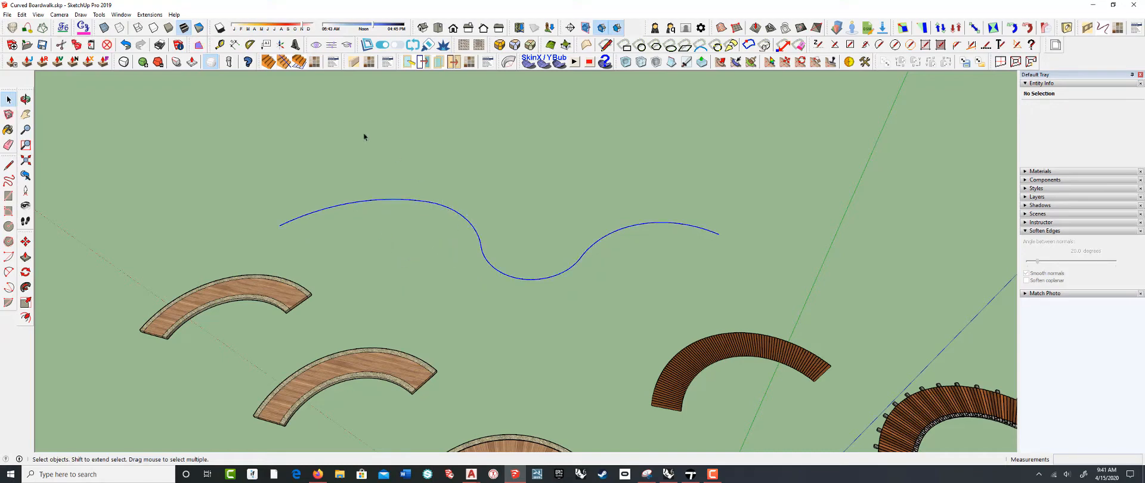
{"action": "left_click", "coordinate": [150, 14]}
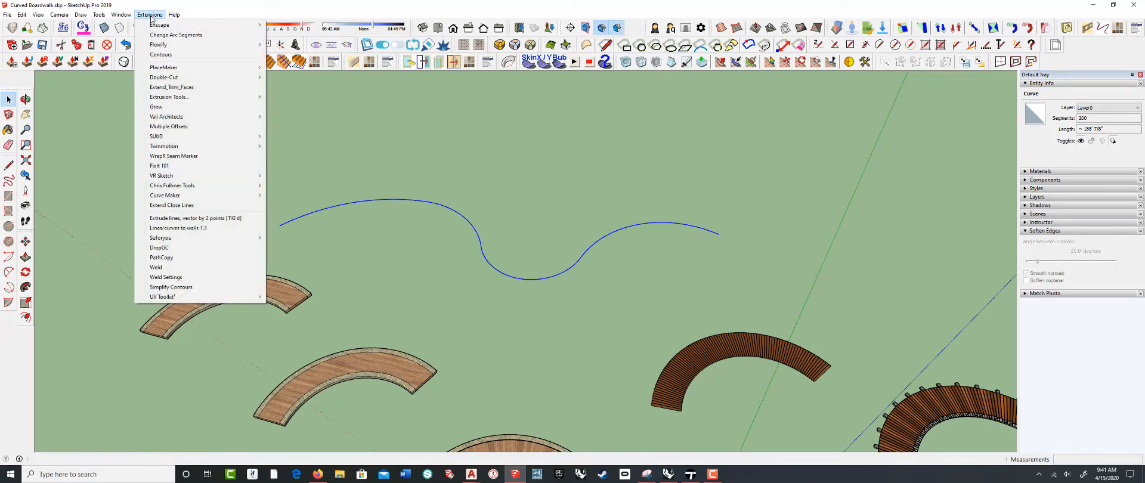
{"action": "right_click", "coordinate": [367, 204]}
{"action": "left_click", "coordinate": [393, 239]}
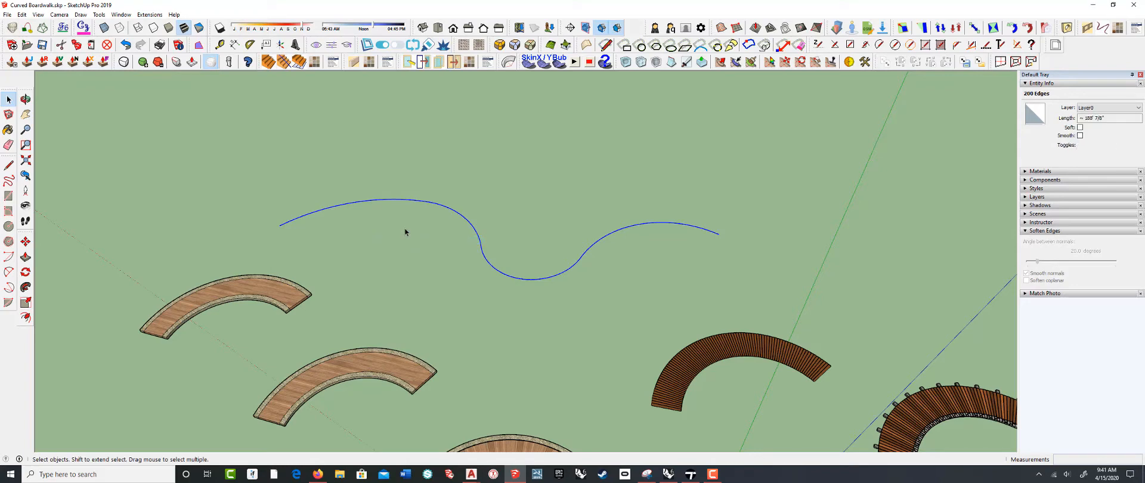
- Select single edges and the whole connected chain of the exploded path to examine how it is segmented
{"action": "left_click", "coordinate": [348, 203]}
{"action": "left_click", "coordinate": [353, 207]}
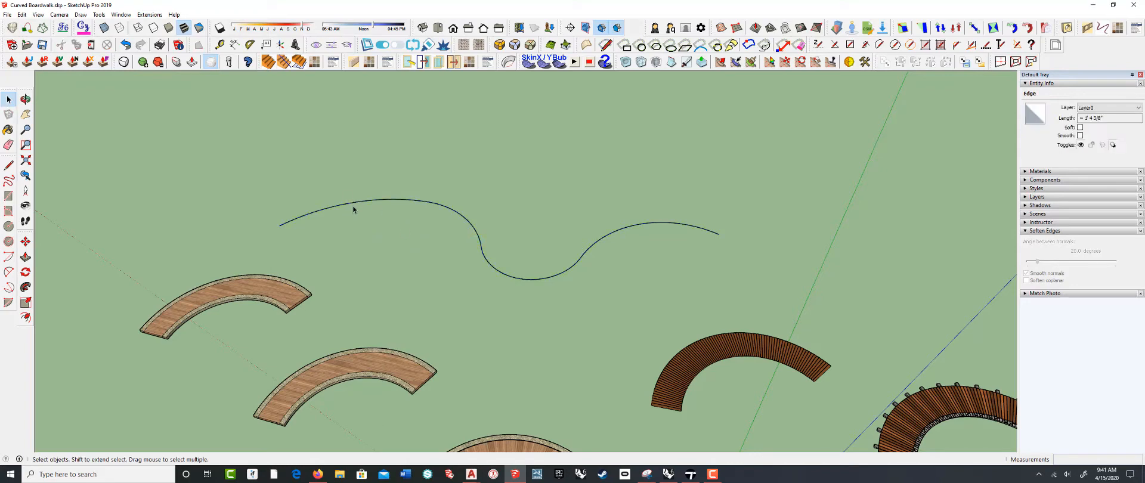
{"action": "triple_click", "coordinate": [288, 224]}
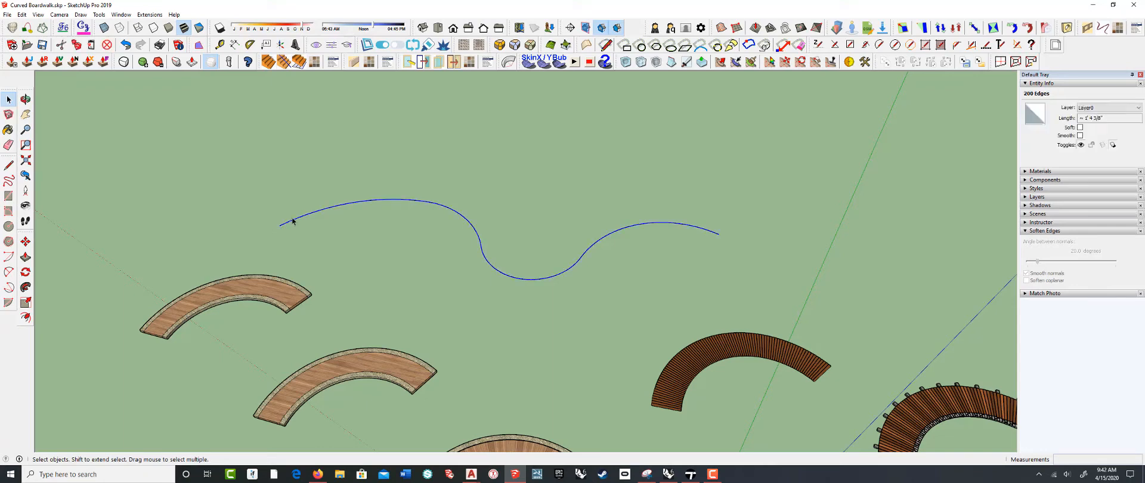
{"action": "scroll", "coordinate": [317, 218], "scroll_direction": "up", "scroll_amount": 3}
{"action": "left_click", "coordinate": [327, 210]}
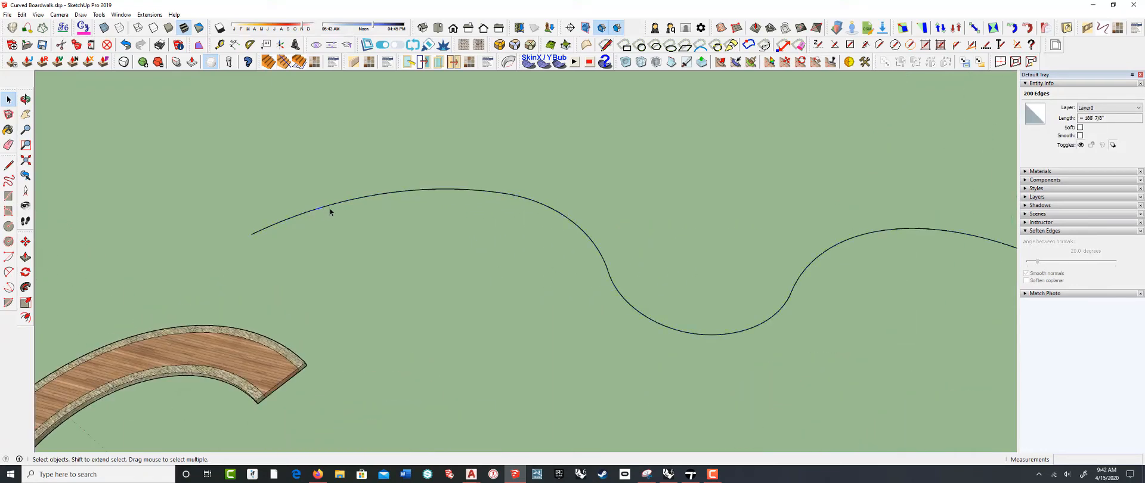
{"action": "left_click", "coordinate": [356, 199]}
{"action": "left_click", "coordinate": [426, 190]}
- Select the whole exploded winding path and delete it
{"action": "triple_click", "coordinate": [296, 217]}
{"action": "key", "text": "Delete"}
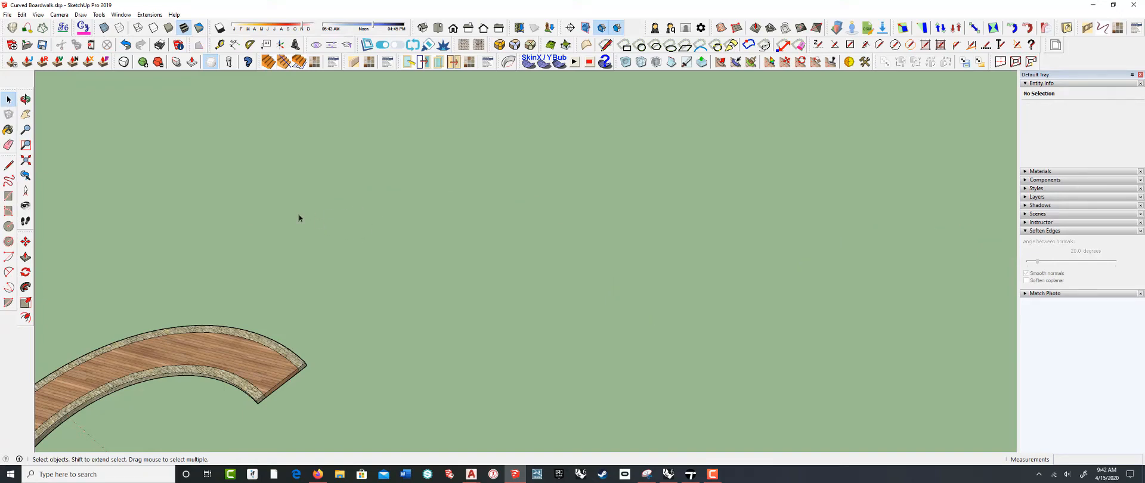
- Draw a single two-point arc on the ground behind the wooden boardwalk, with a bulge of about 8' 5"
{"action": "left_click", "coordinate": [8, 272]}
{"action": "left_click", "coordinate": [255, 255]}
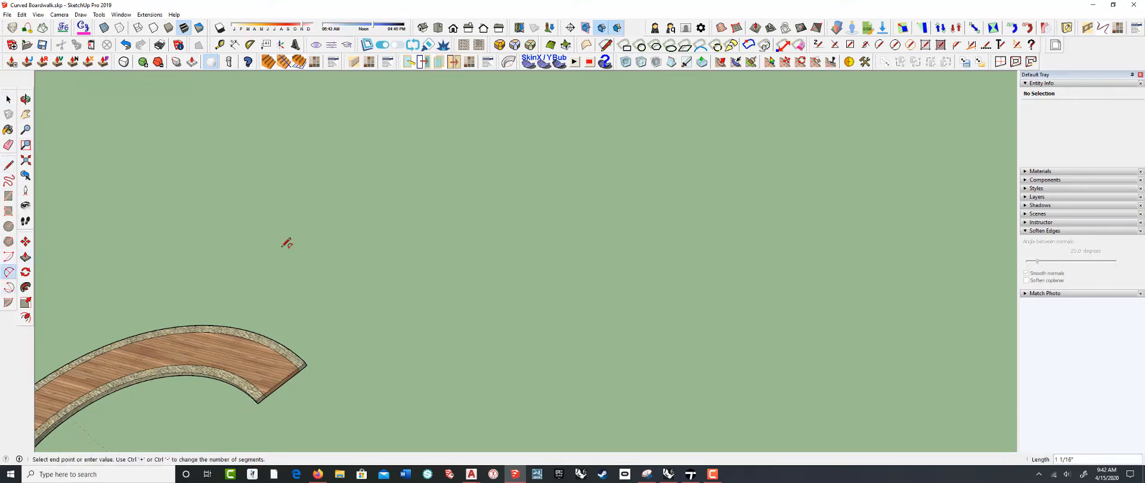
{"action": "left_click", "coordinate": [527, 200]}
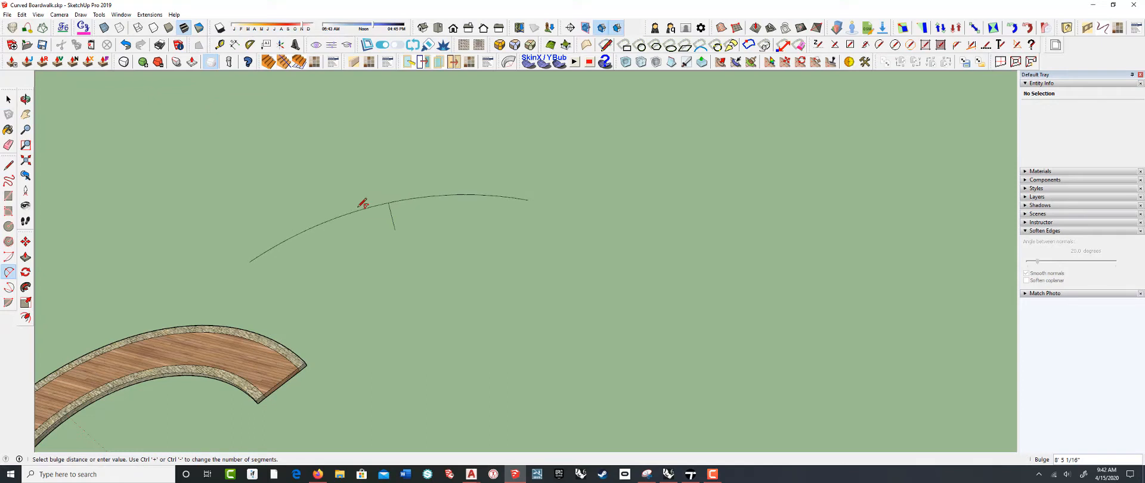
{"action": "left_click", "coordinate": [360, 205]}
{"action": "middle_click_drag", "start_coordinate": [388, 240], "coordinate": [311, 238]}
- Offset the new arc about 9' 6" toward the boardwalk to create a parallel second edge line
{"action": "key", "text": "space"}
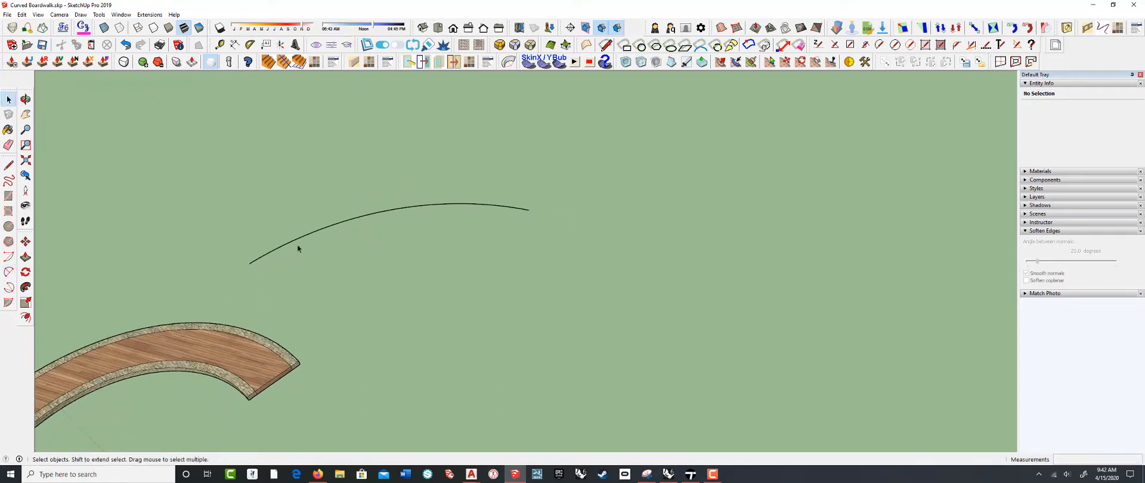
{"action": "left_click", "coordinate": [295, 243]}
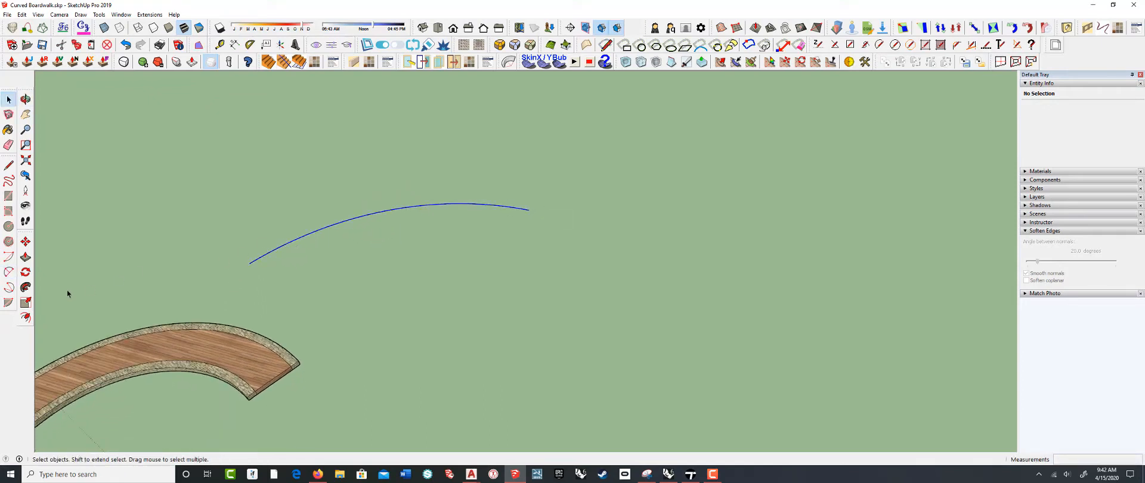
{"action": "left_click", "coordinate": [26, 317]}
{"action": "left_click", "coordinate": [275, 262]}
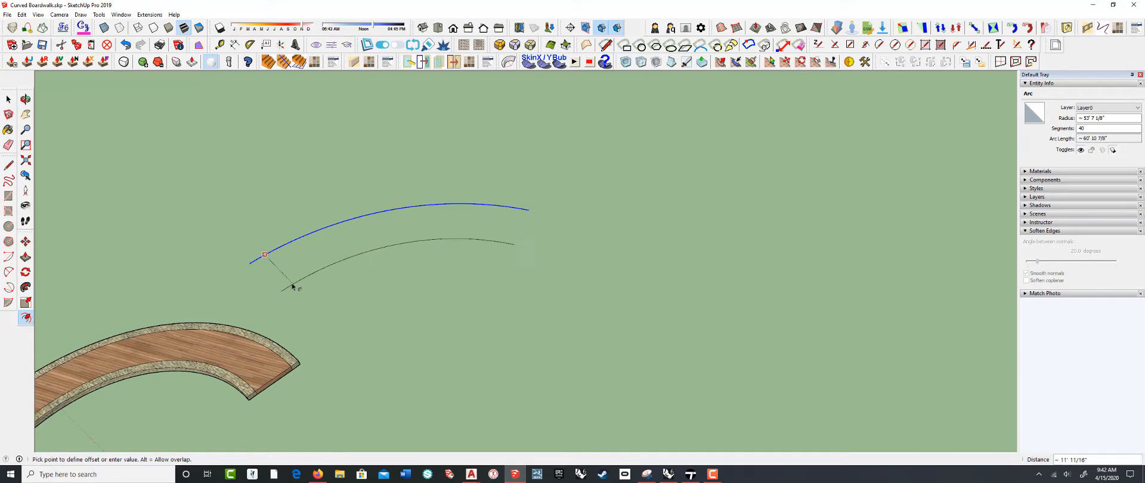
{"action": "left_click", "coordinate": [291, 283]}
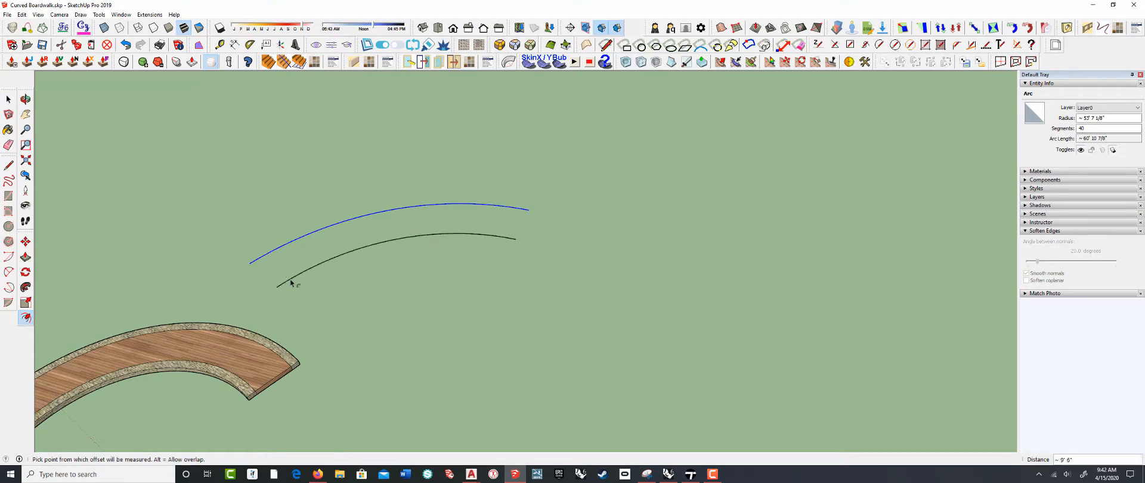
- Set the offset distance between the two parallel arcs to 10'
{"action": "type", "text": "10"}
{"action": "key", "text": "Return"}
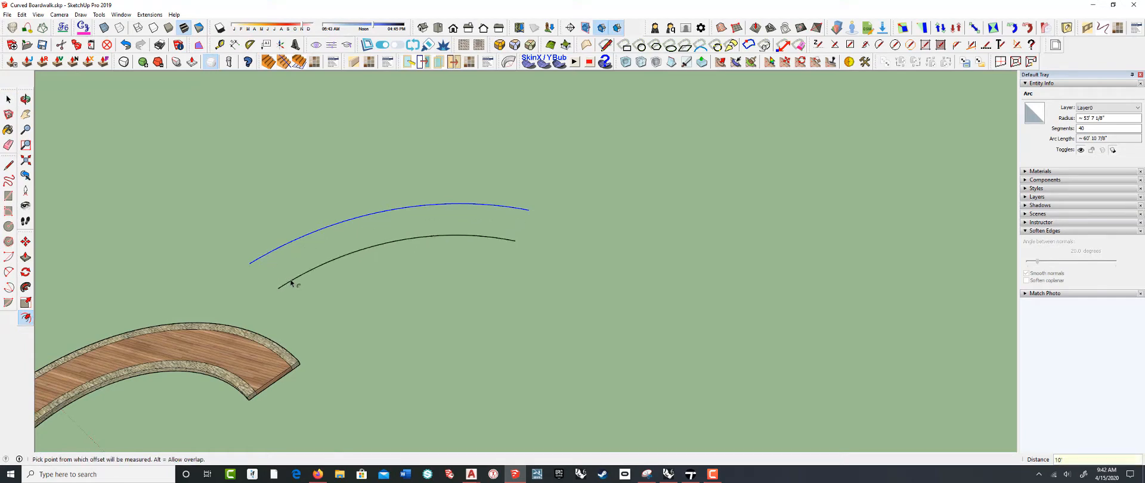
{"action": "middle_click_drag", "start_coordinate": [293, 260], "coordinate": [262, 270]}
{"action": "scroll", "coordinate": [262, 276], "scroll_direction": "up", "scroll_amount": 2}
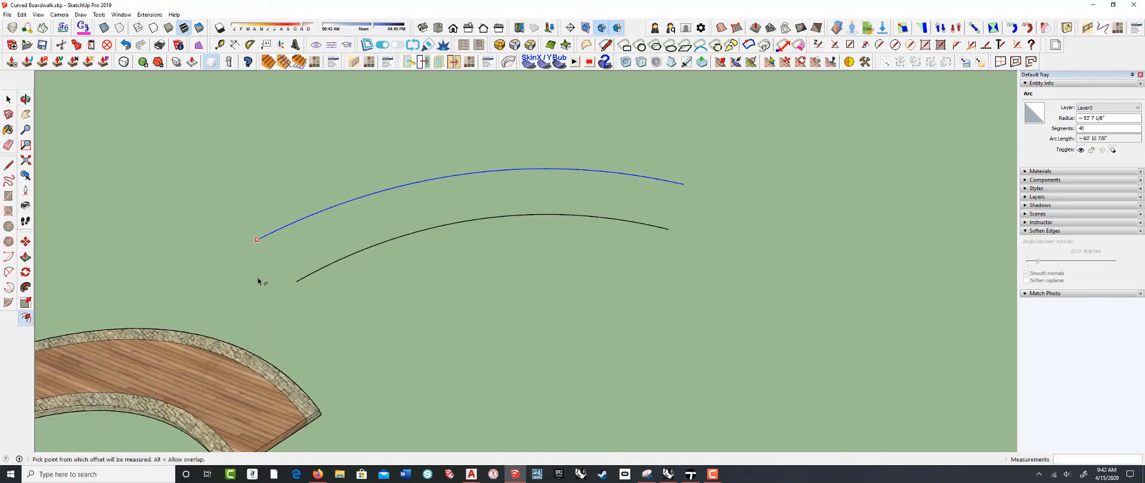
- Offset the original outer arc outward, away from the second arc, by 1.5' to lay out the border strip
{"action": "scroll", "coordinate": [259, 281], "scroll_direction": "down", "scroll_amount": 3}
{"action": "scroll", "coordinate": [117, 331], "scroll_direction": "up", "scroll_amount": 1}
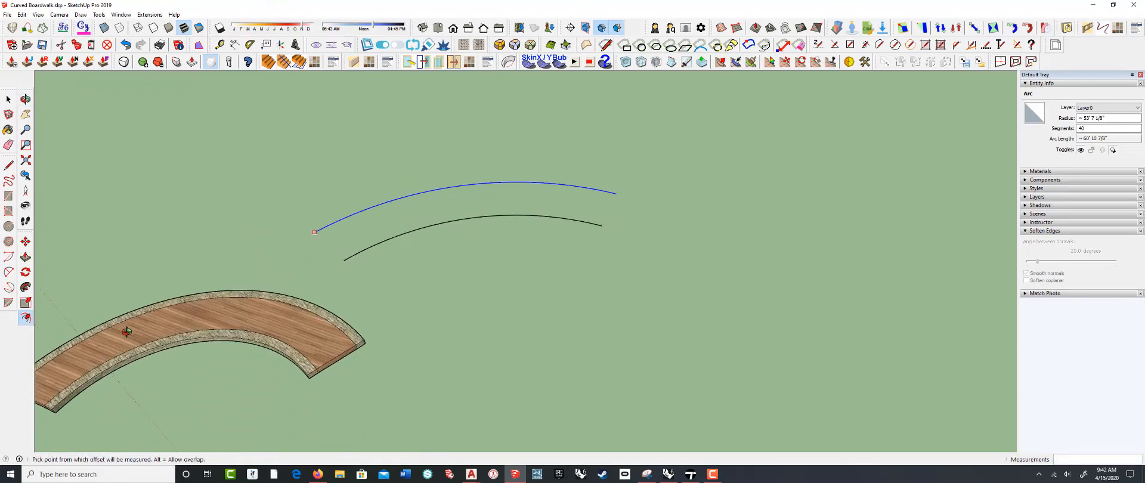
{"action": "middle_click_drag", "start_coordinate": [118, 331], "coordinate": [115, 302]}
{"action": "scroll", "coordinate": [190, 334], "scroll_direction": "up", "scroll_amount": 3}
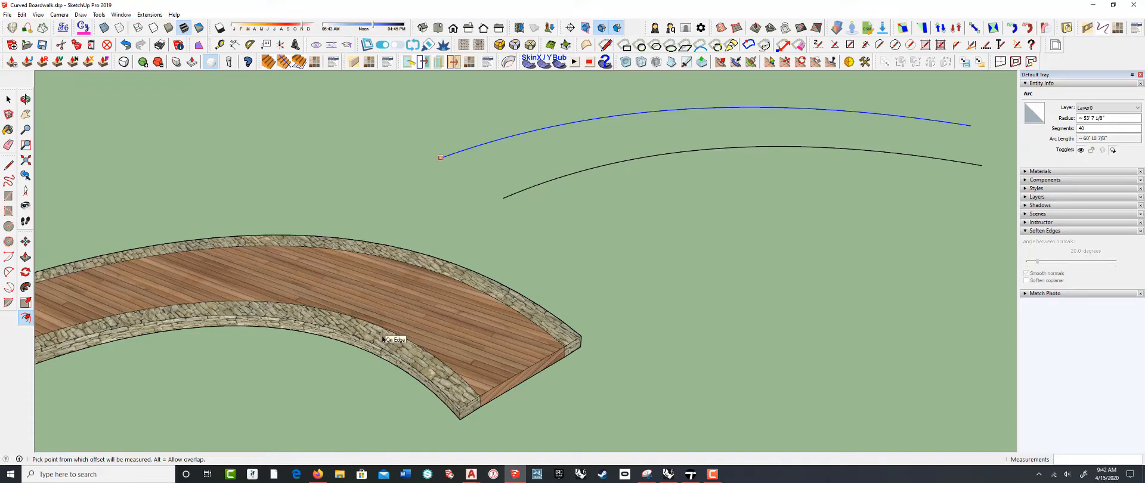
{"action": "scroll", "coordinate": [387, 324], "scroll_direction": "down", "scroll_amount": 3}
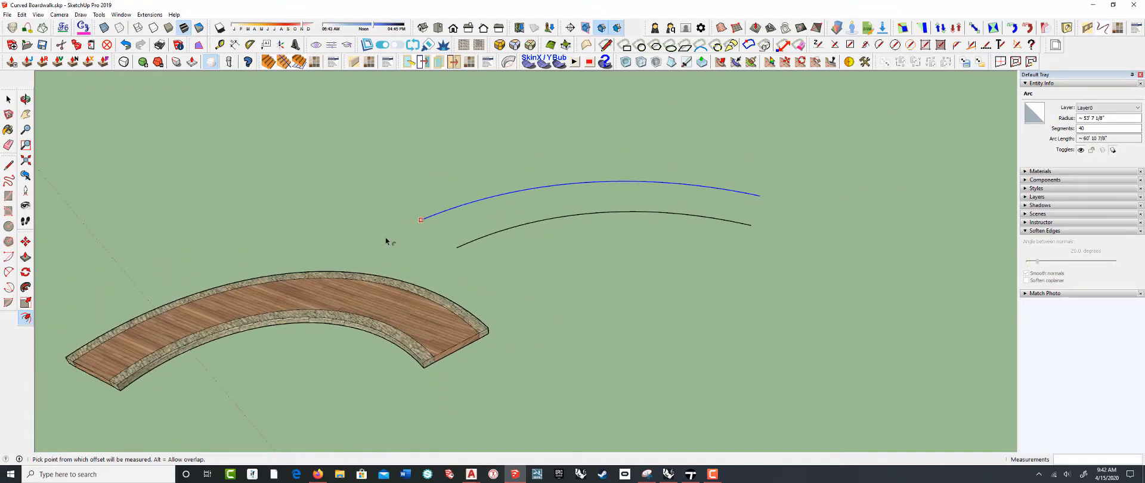
{"action": "left_click", "coordinate": [432, 215]}
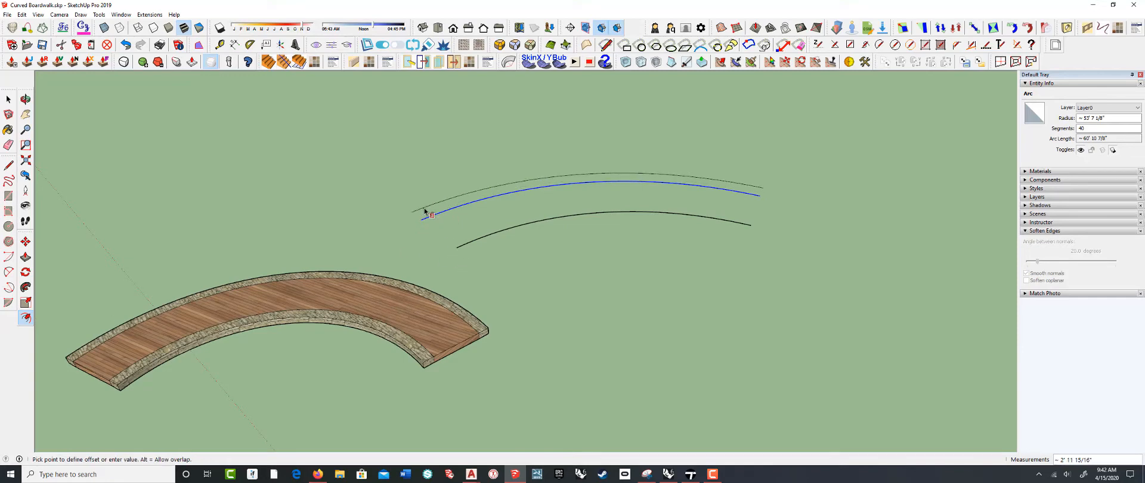
{"action": "left_click", "coordinate": [425, 210]}
{"action": "type", "text": "1.0"}
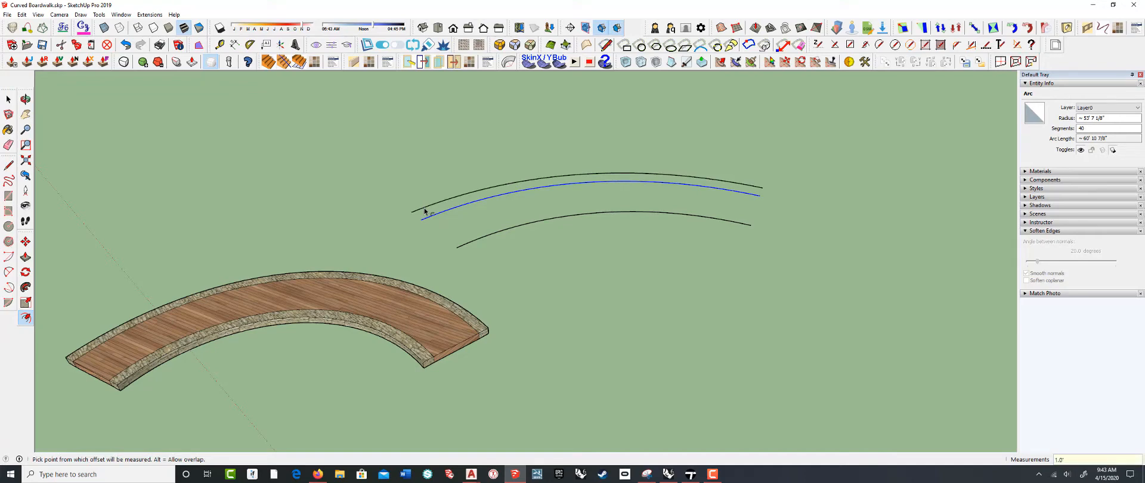
{"action": "key", "text": "Return"}
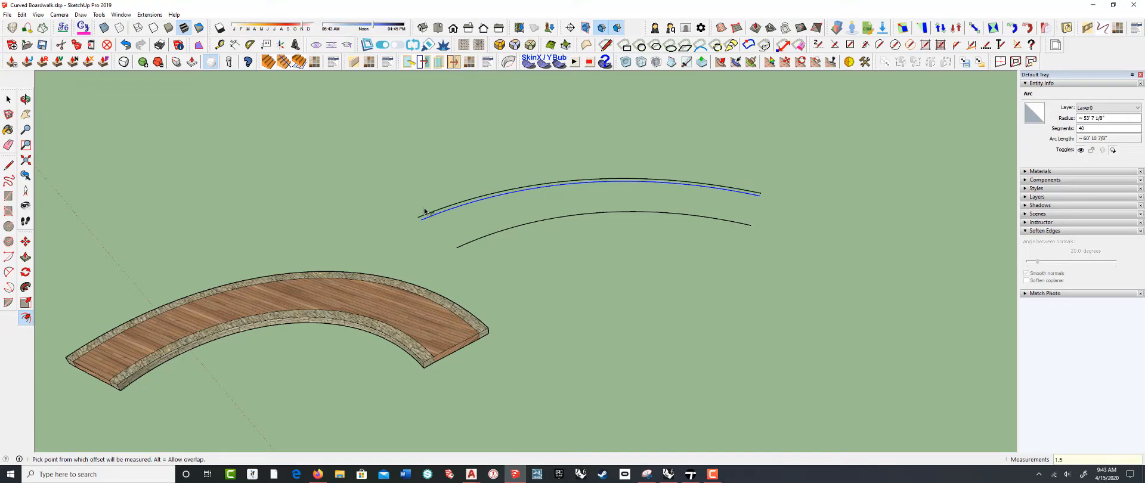
{"action": "key", "text": "ctrl+z"}
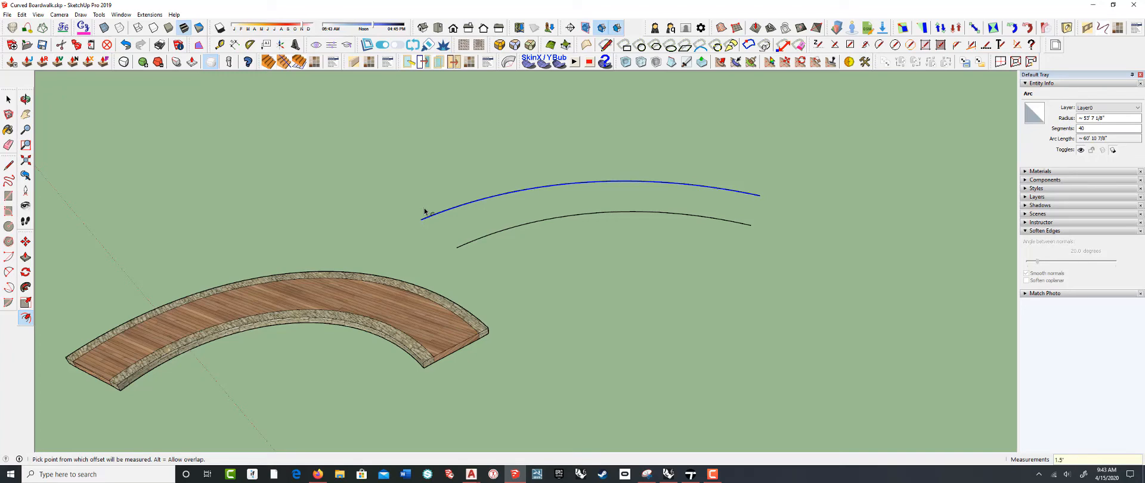
{"action": "double_click", "coordinate": [424, 211]}
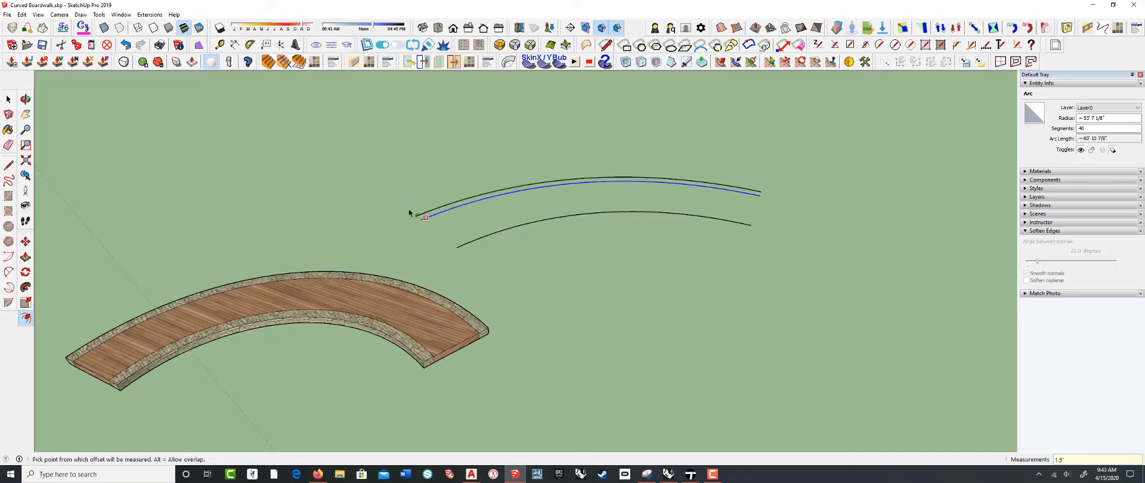
- Offset the original outer arc outward by 1" to create a narrow gap between the deck and the border strip
{"action": "scroll", "coordinate": [409, 210], "scroll_direction": "up", "scroll_amount": 2}
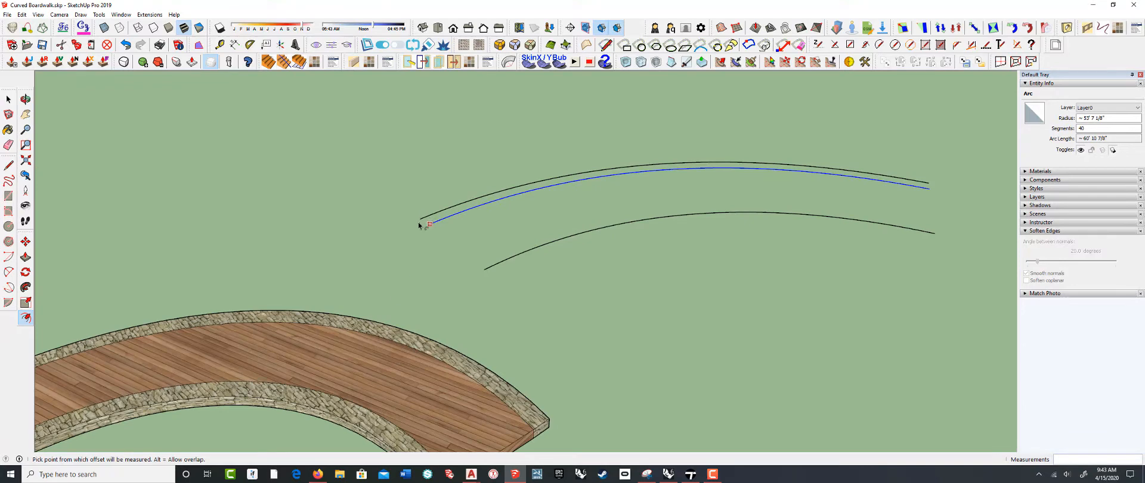
{"action": "scroll", "coordinate": [426, 226], "scroll_direction": "up", "scroll_amount": 3}
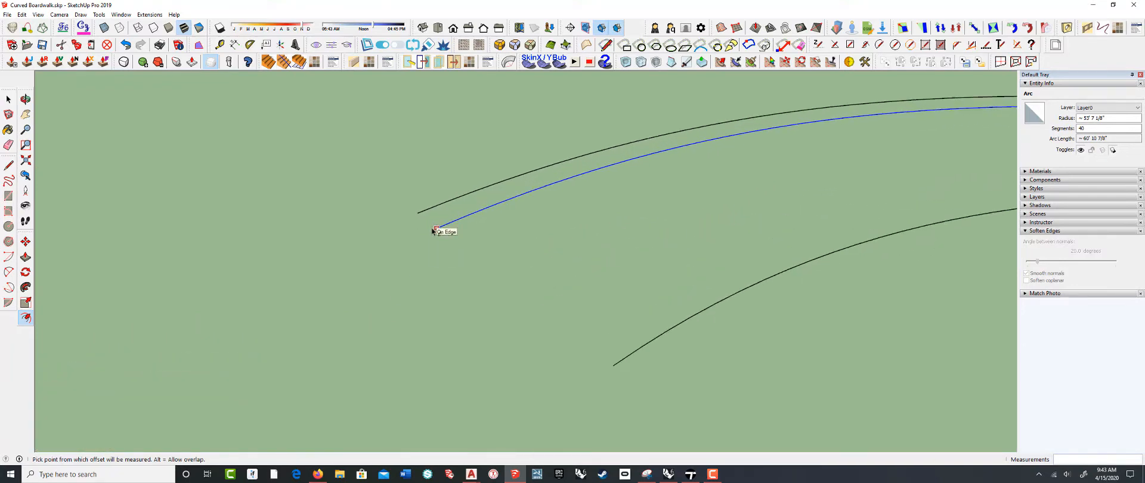
{"action": "scroll", "coordinate": [436, 232], "scroll_direction": "up", "scroll_amount": 3}
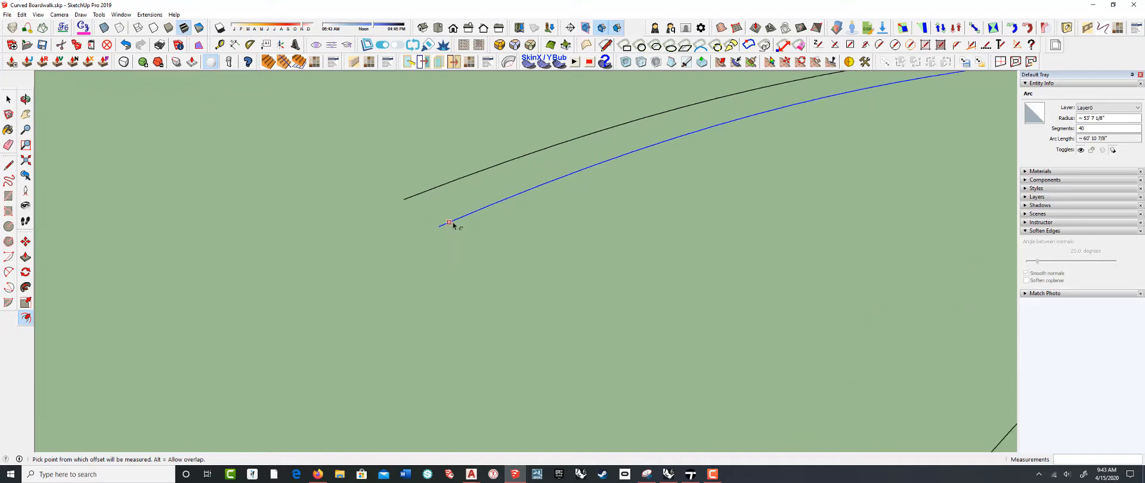
{"action": "left_click", "coordinate": [450, 223]}
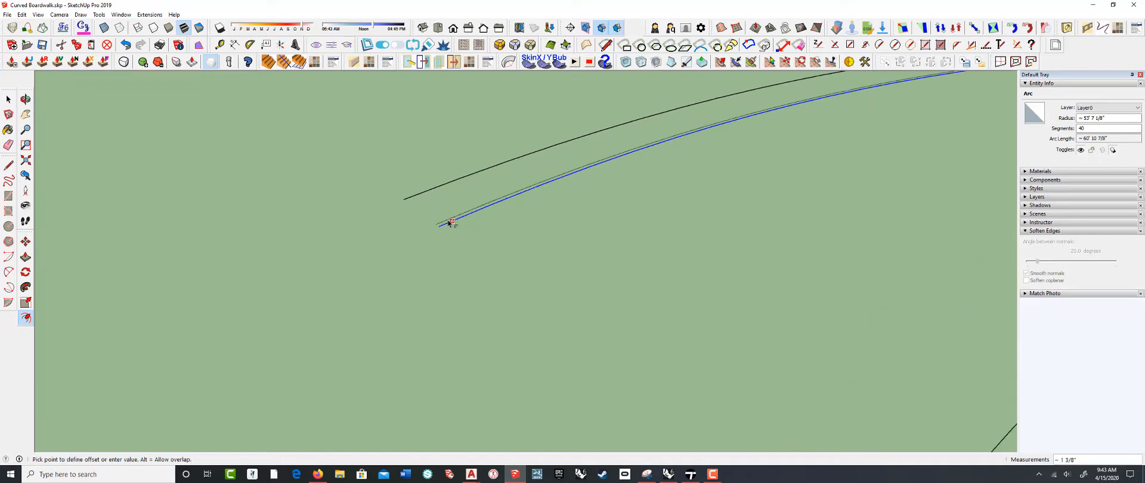
{"action": "left_click", "coordinate": [449, 223]}
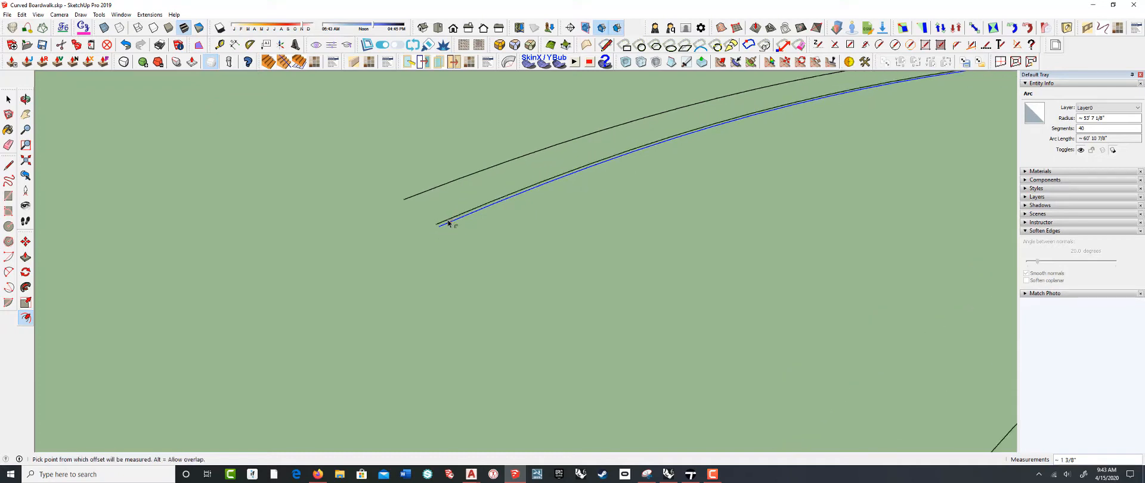
{"action": "type", "text": "1"}
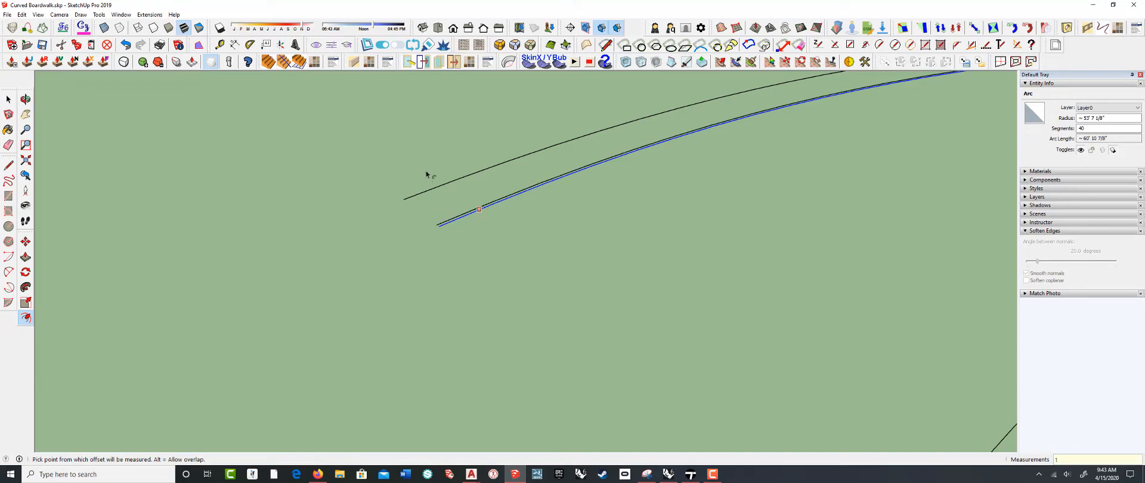
- Close the end nearest the existing boardwalk with straight lines from the outermost arc through the gap line to the innermost arc
{"action": "mouse_move", "coordinate": [426, 174]}
{"action": "middle_mouse_down"}
{"action": "mouse_move", "coordinate": [445, 227]}
{"action": "mouse_move", "coordinate": [506, 266]}
{"action": "middle_mouse_up"}
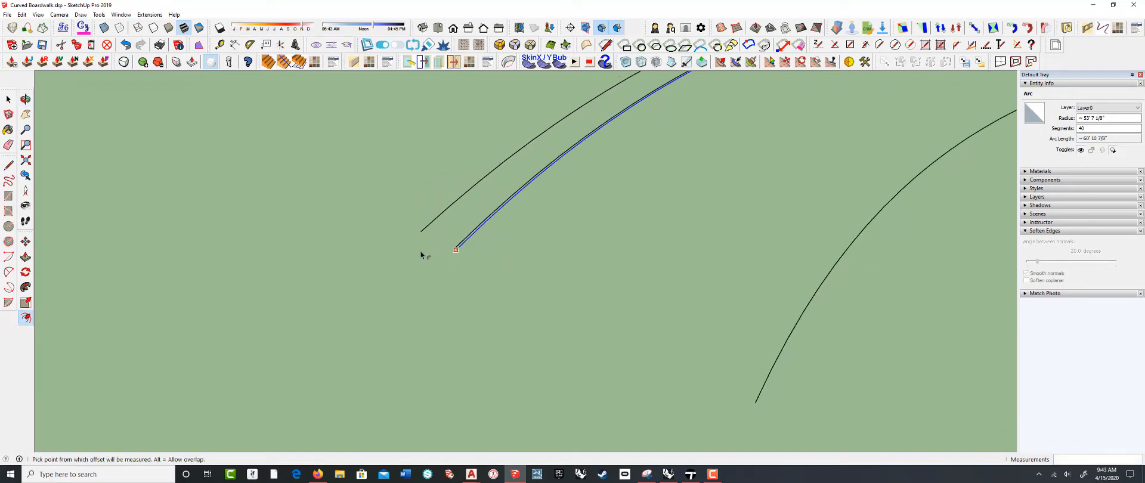
{"action": "key", "text": "l"}
{"action": "left_click", "coordinate": [421, 231]}
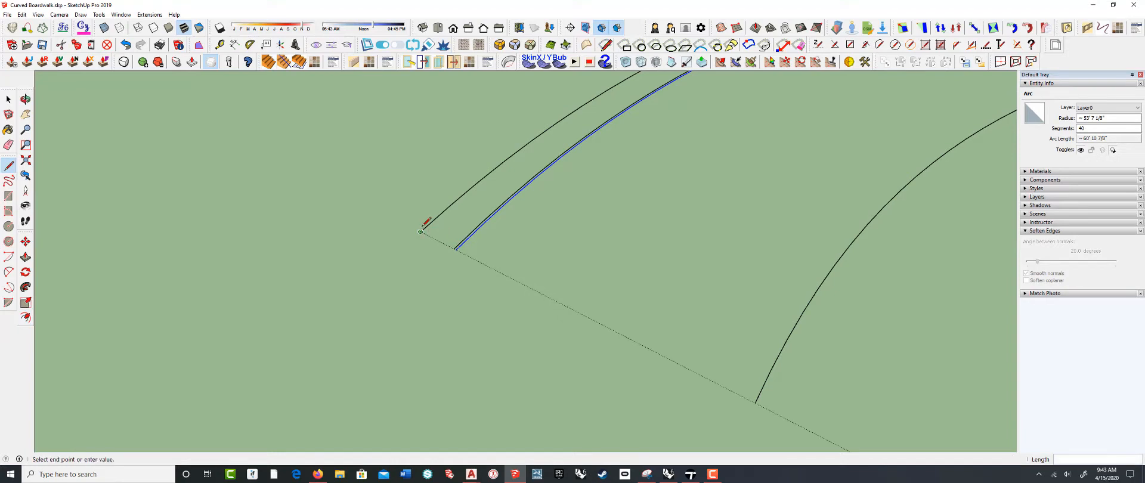
{"action": "scroll", "coordinate": [426, 225], "scroll_direction": "up", "scroll_amount": 3}
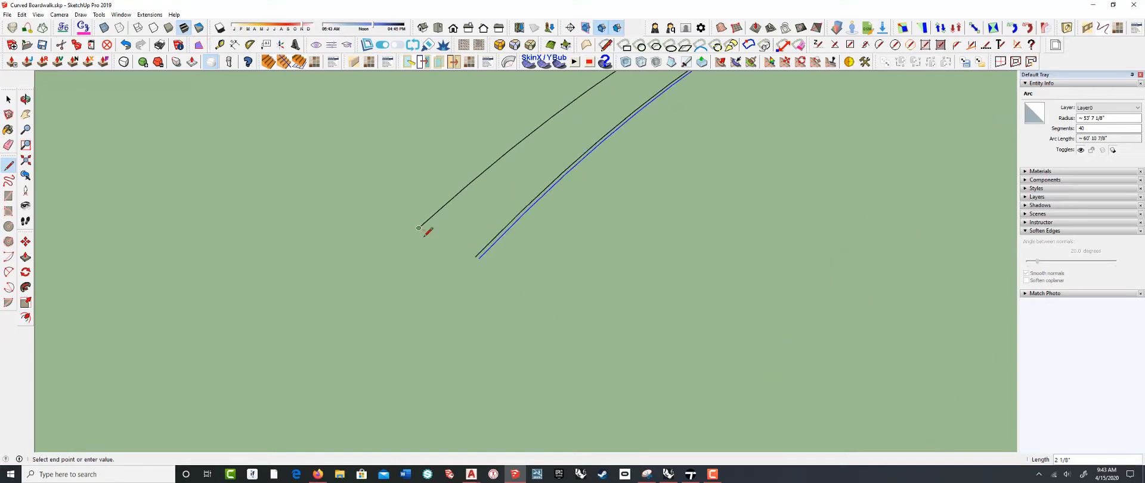
{"action": "left_click", "coordinate": [485, 260]}
{"action": "key", "text": "space"}
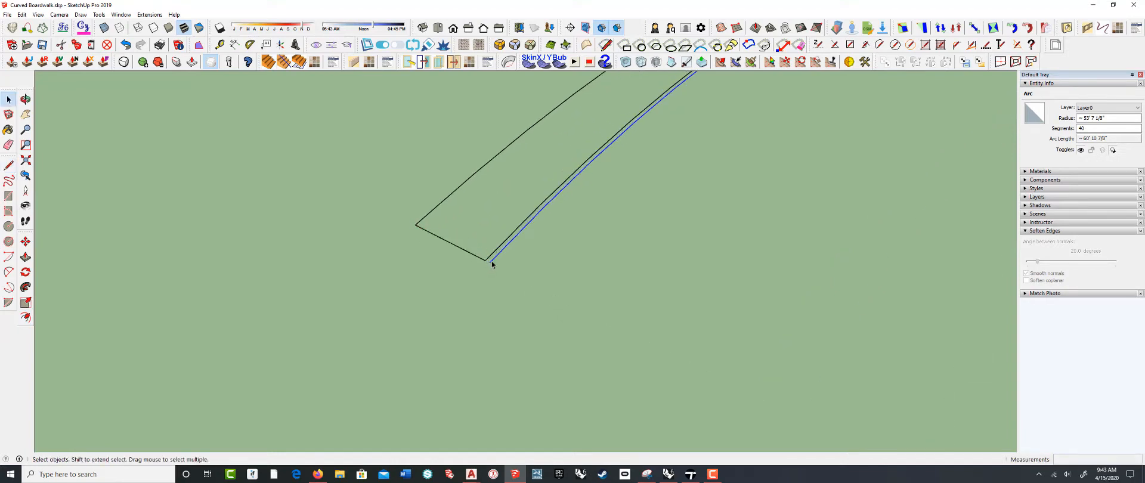
{"action": "key", "text": "l"}
{"action": "left_click", "coordinate": [486, 260]}
{"action": "scroll", "coordinate": [412, 244], "scroll_direction": "down", "scroll_amount": 3}
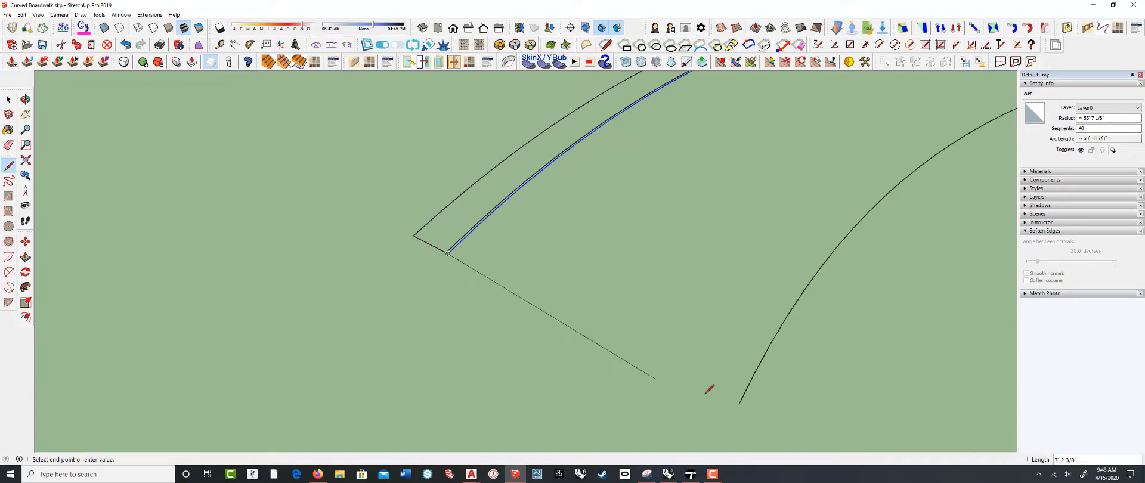
{"action": "left_click", "coordinate": [738, 404]}
{"action": "key", "text": "space"}
{"action": "scroll", "coordinate": [554, 358], "scroll_direction": "down", "scroll_amount": 3}
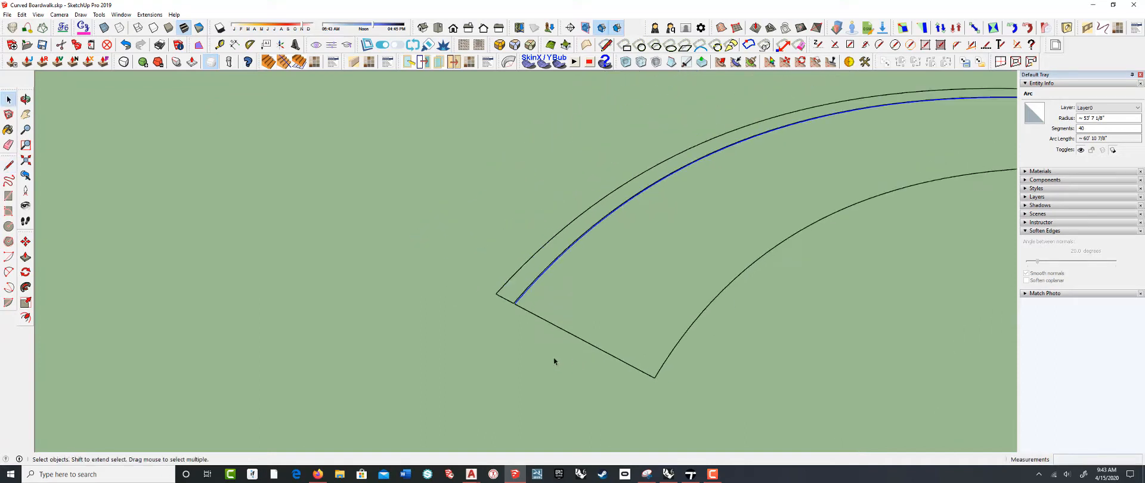
- Close the far end with straight lines from the outermost arc through the gap line to the innermost arc, forming the faces
{"action": "scroll", "coordinate": [554, 360], "scroll_direction": "down", "scroll_amount": 3}
{"action": "scroll", "coordinate": [827, 217], "scroll_direction": "up", "scroll_amount": 5}
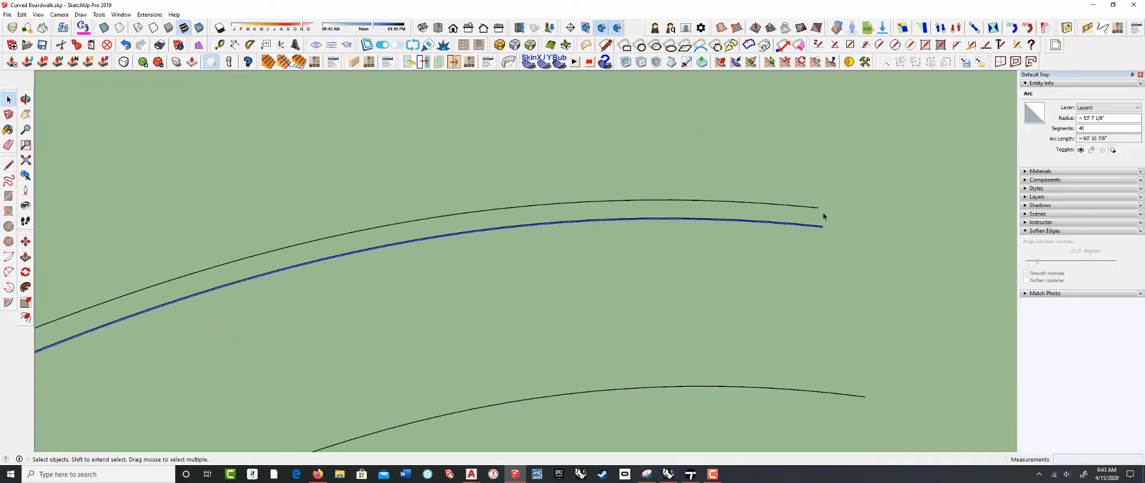
{"action": "scroll", "coordinate": [821, 215], "scroll_direction": "up", "scroll_amount": 4}
{"action": "key", "text": "l"}
{"action": "left_click", "coordinate": [814, 199]}
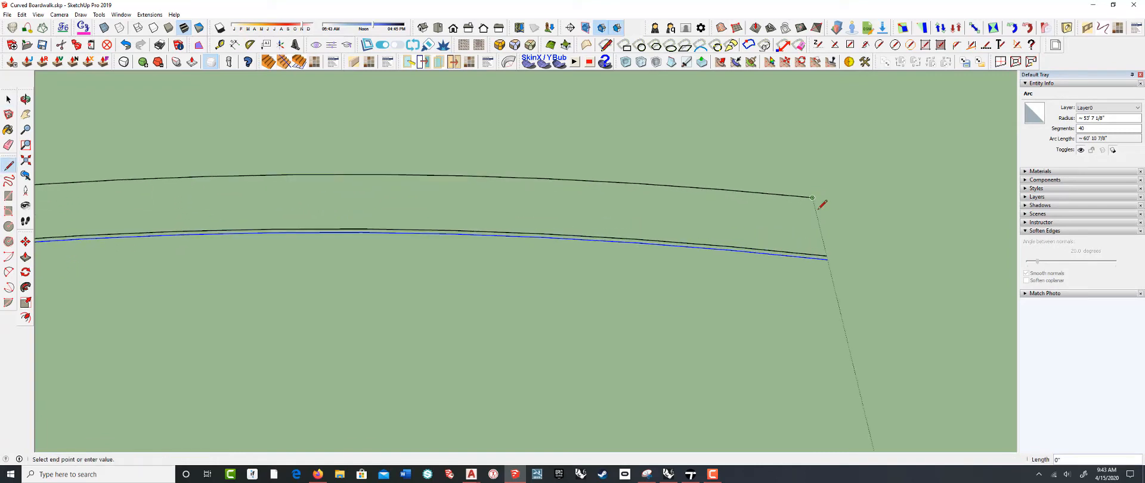
{"action": "left_click", "coordinate": [826, 256]}
{"action": "scroll", "coordinate": [830, 255], "scroll_direction": "up", "scroll_amount": 2}
{"action": "left_click", "coordinate": [827, 256]}
{"action": "scroll", "coordinate": [746, 202], "scroll_direction": "down", "scroll_amount": 4}
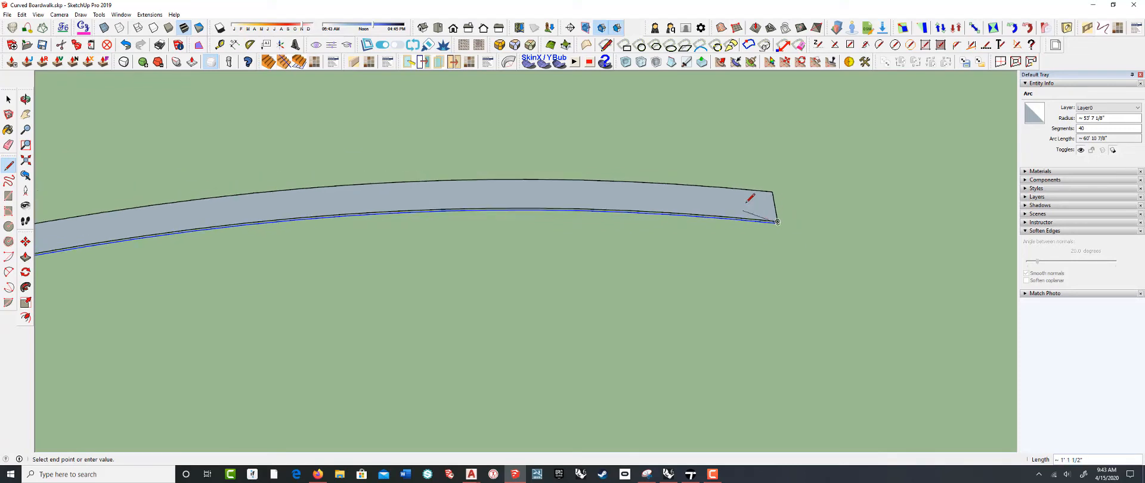
{"action": "scroll", "coordinate": [775, 207], "scroll_direction": "down", "scroll_amount": 1}
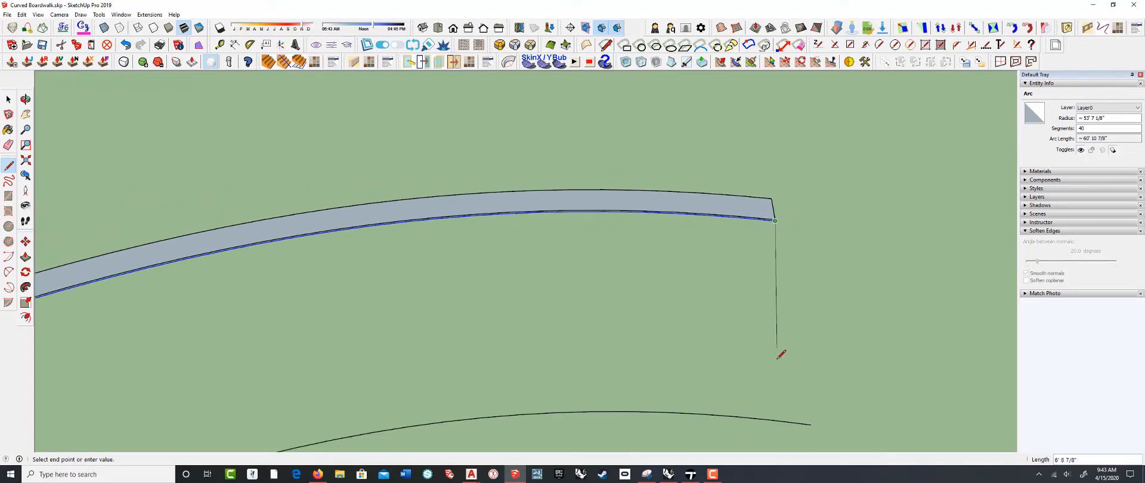
{"action": "left_click", "coordinate": [810, 424]}
{"action": "key", "text": "space"}
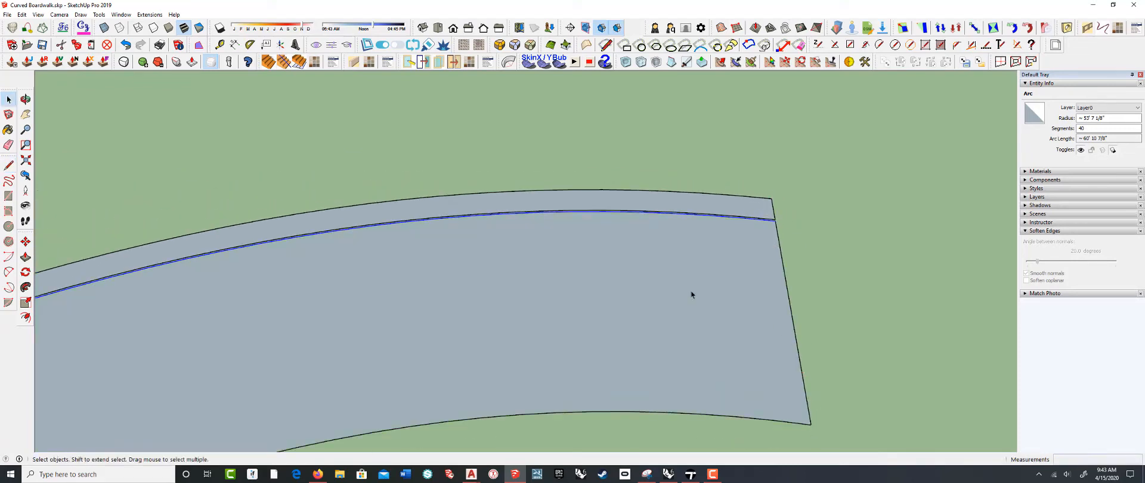
- Select the wide deck face and the narrow border face in turn, with and without their edges, to examine the separate areas
{"action": "scroll", "coordinate": [665, 269], "scroll_direction": "down", "scroll_amount": 3}
{"action": "scroll", "coordinate": [580, 194], "scroll_direction": "down", "scroll_amount": 2}
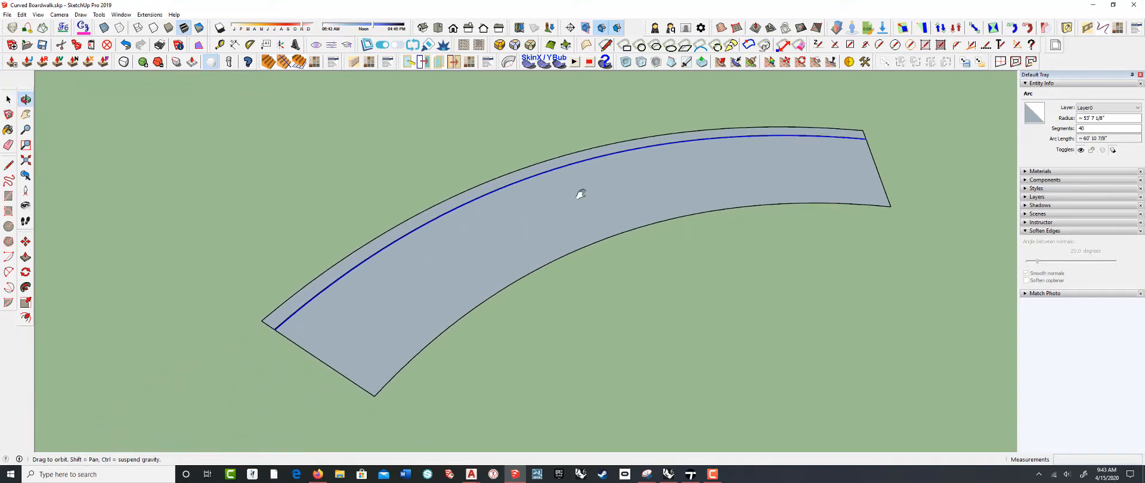
{"action": "left_click", "coordinate": [352, 346]}
{"action": "middle_click_drag", "start_coordinate": [353, 345], "coordinate": [332, 299]}
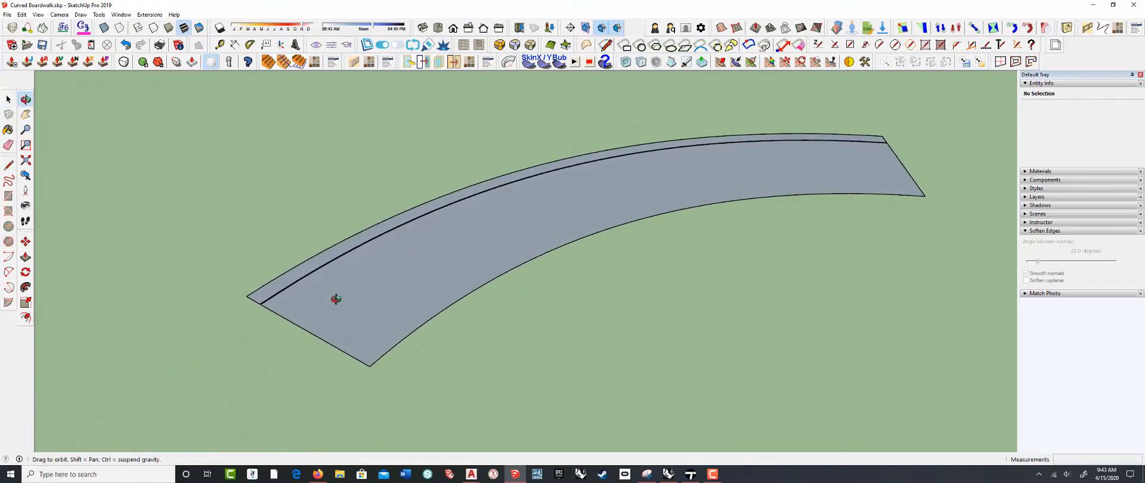
{"action": "left_click", "coordinate": [332, 301]}
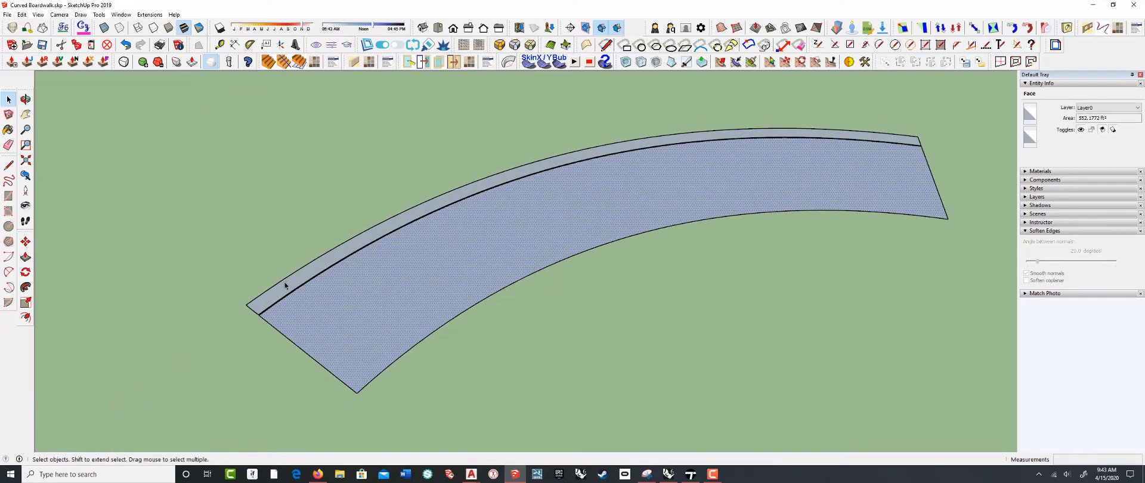
{"action": "left_click", "coordinate": [285, 284]}
{"action": "double_click", "coordinate": [340, 305]}
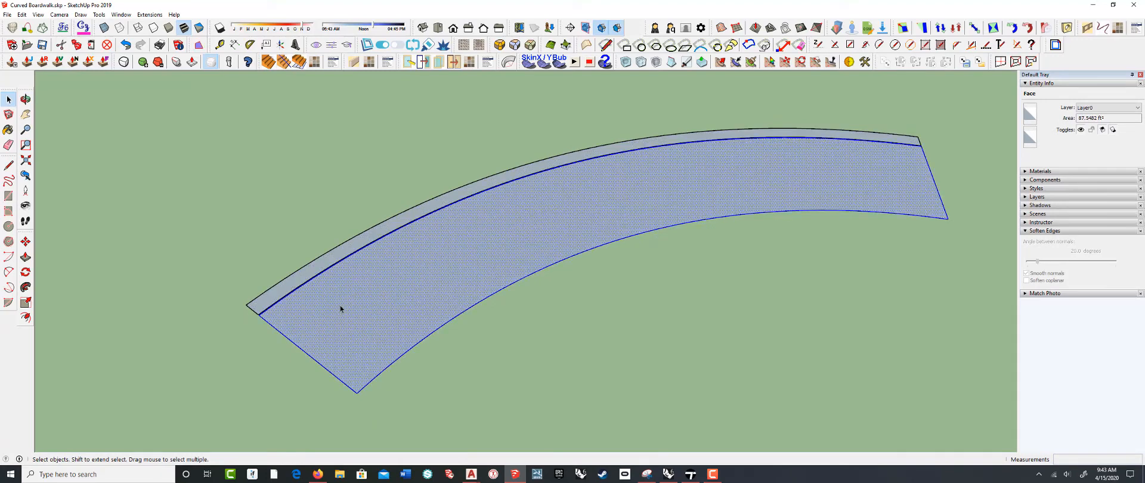
{"action": "left_click", "coordinate": [290, 290]}
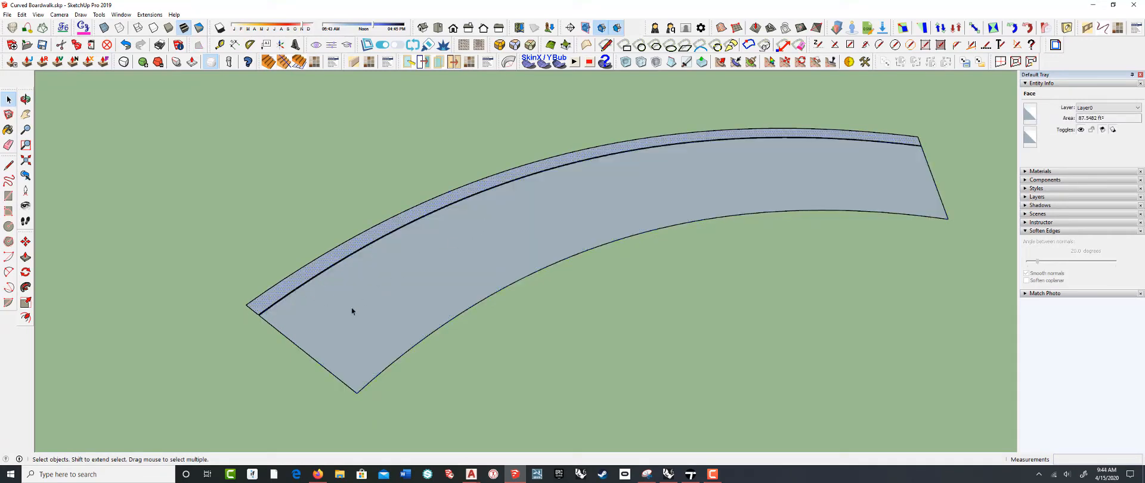
{"action": "middle_click_drag", "start_coordinate": [342, 306], "coordinate": [332, 279]}
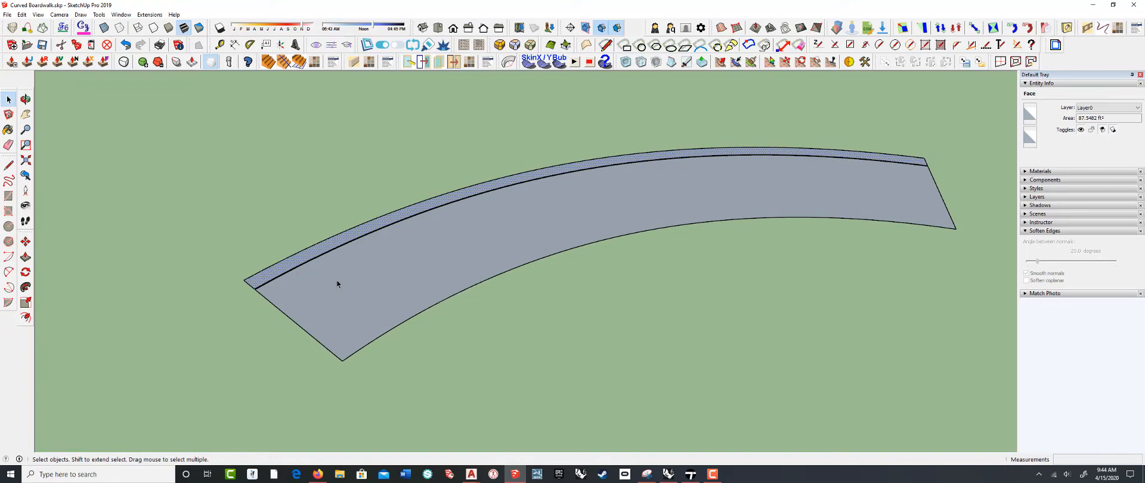
{"action": "double_click", "coordinate": [257, 284]}
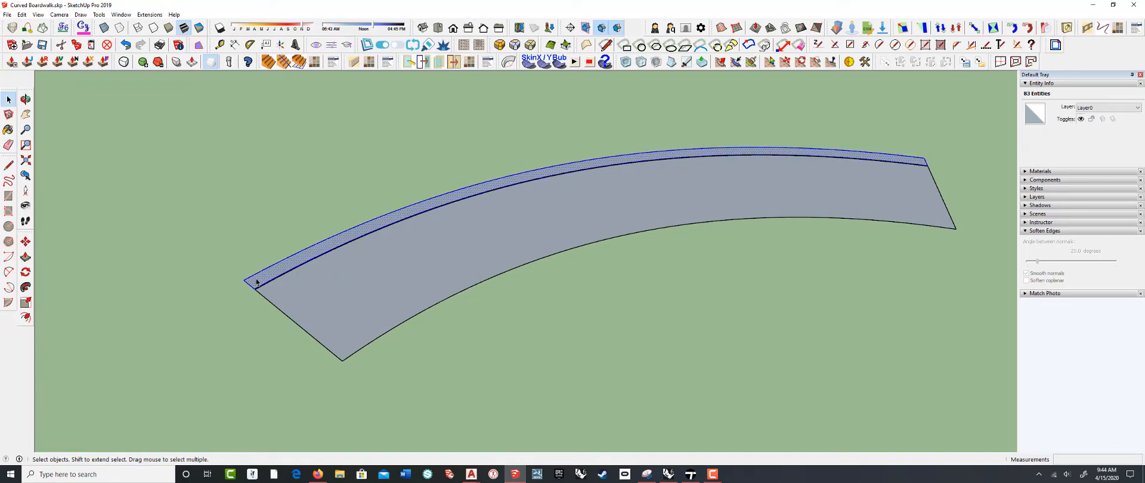
{"action": "left_click", "coordinate": [346, 295]}
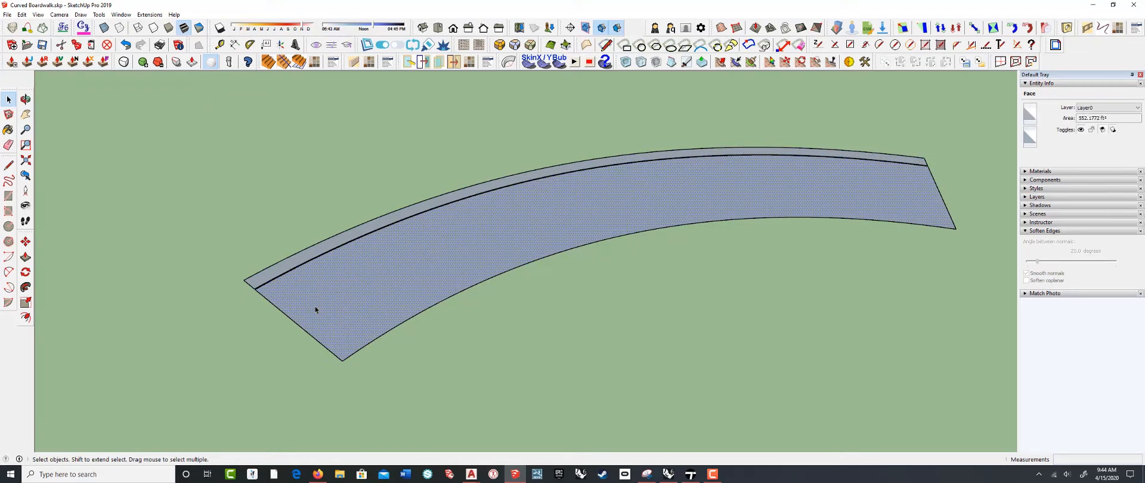
- Sample Wood Floor Dark from the existing boardwalk's deck and paint the new wide deck face with it
{"action": "scroll", "coordinate": [315, 304], "scroll_direction": "down", "scroll_amount": 5}
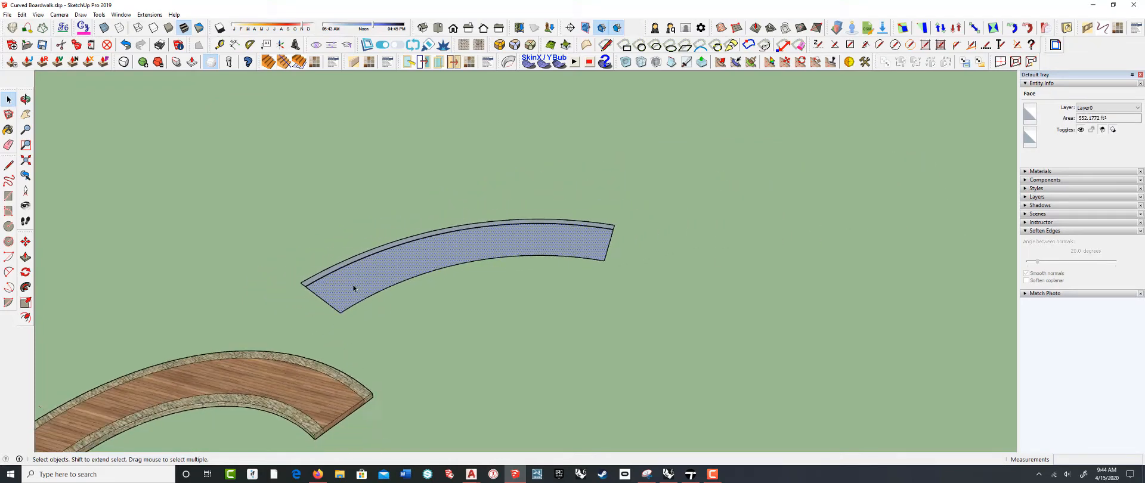
{"action": "scroll", "coordinate": [172, 386], "scroll_direction": "up", "scroll_amount": 2}
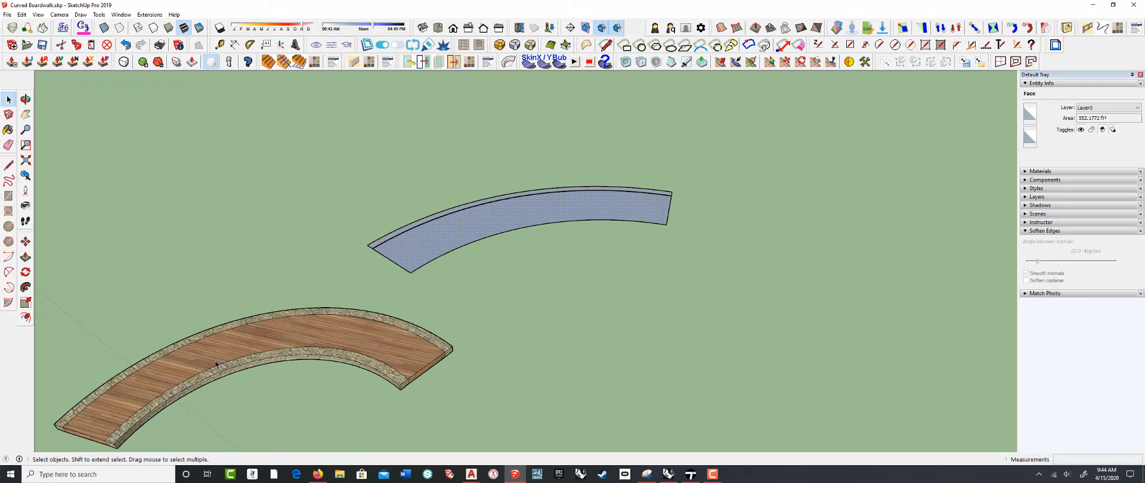
{"action": "key", "text": "b"}
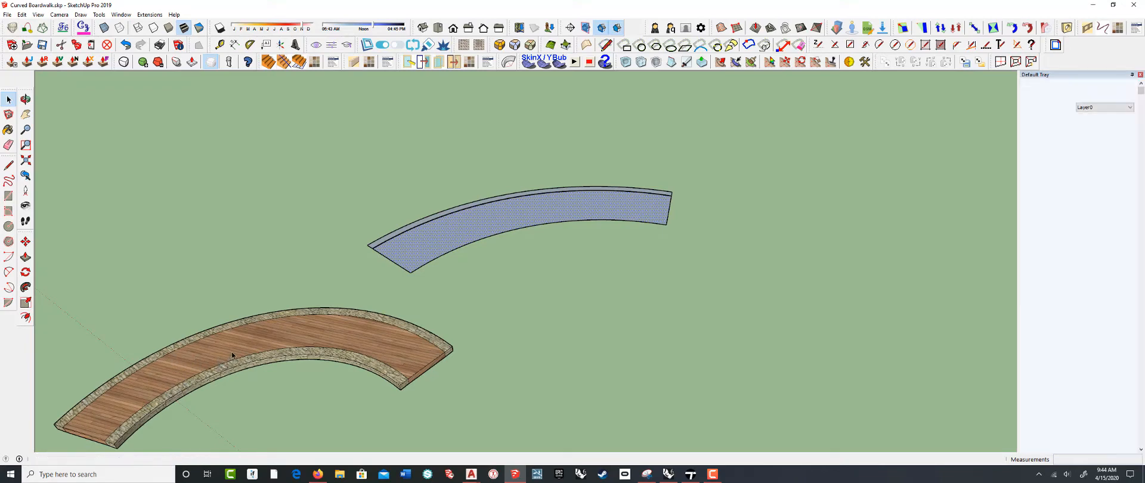
{"action": "left_click", "coordinate": [403, 241]}
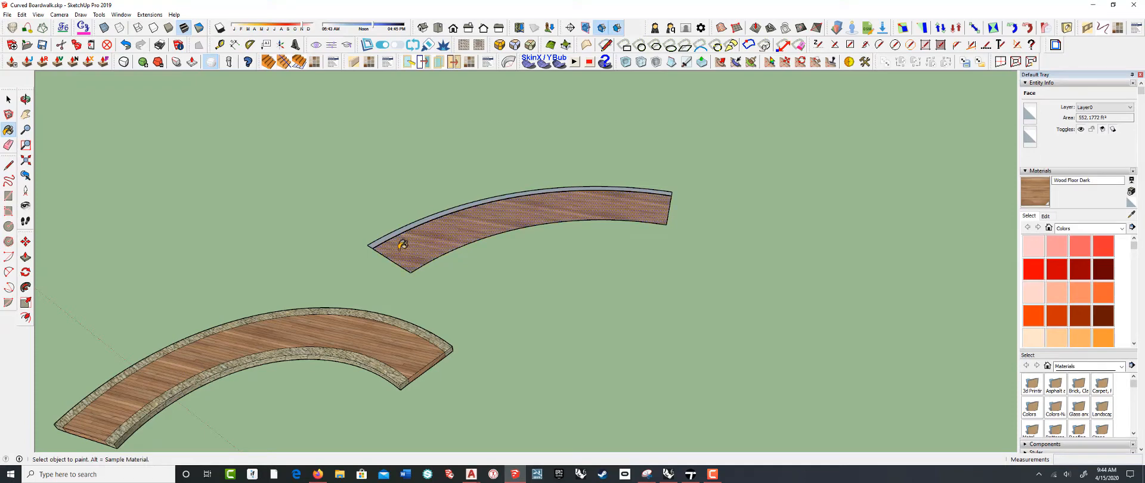
- Sample Stone Coursed Rough from the existing boardwalk's border, paint the new narrow border face with it, and clear the selection
{"action": "middle_click_drag", "start_coordinate": [404, 241], "coordinate": [386, 312]}
{"action": "left_click", "coordinate": [282, 307], "text": "alt"}
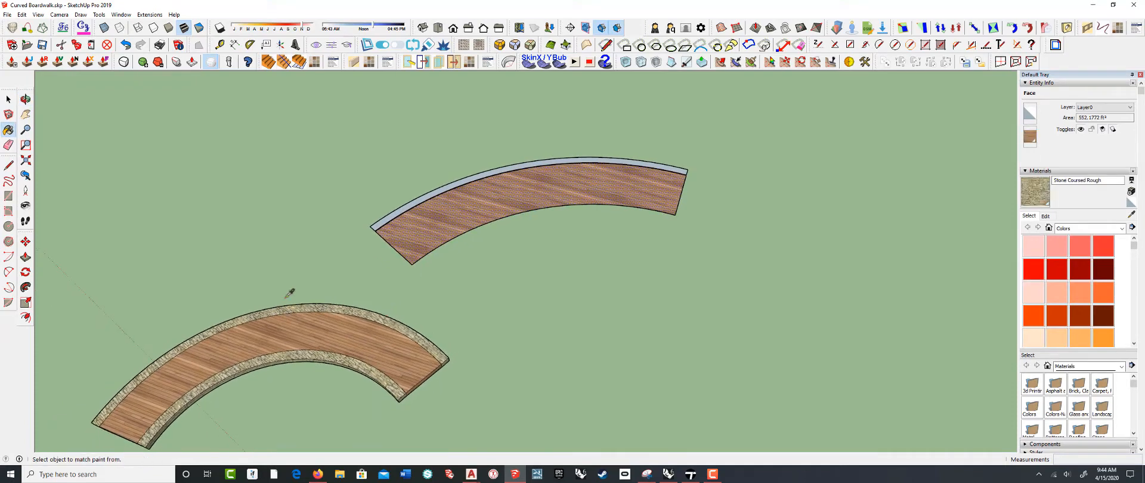
{"action": "left_click", "coordinate": [381, 220]}
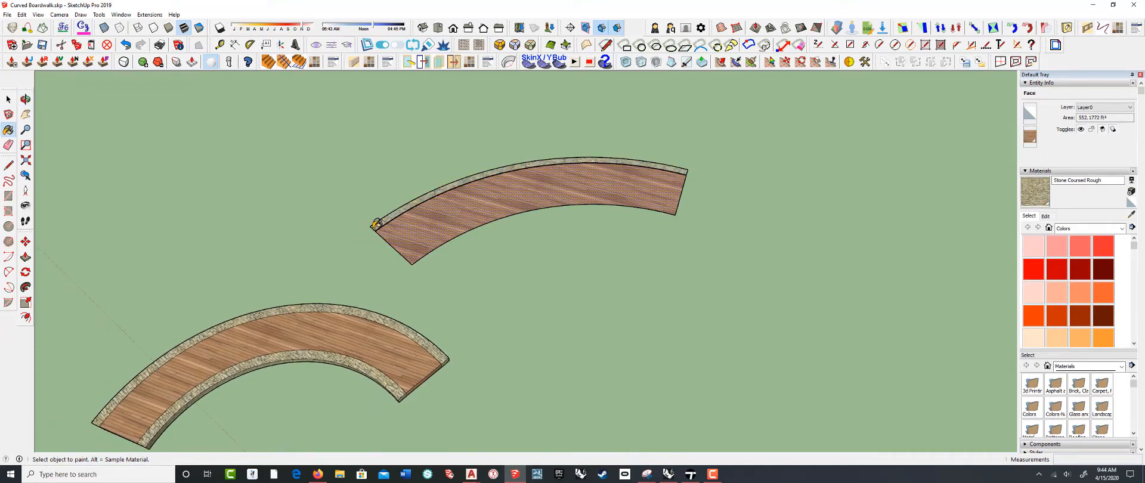
{"action": "scroll", "coordinate": [416, 226], "scroll_direction": "up", "scroll_amount": 3}
{"action": "key", "text": "space"}
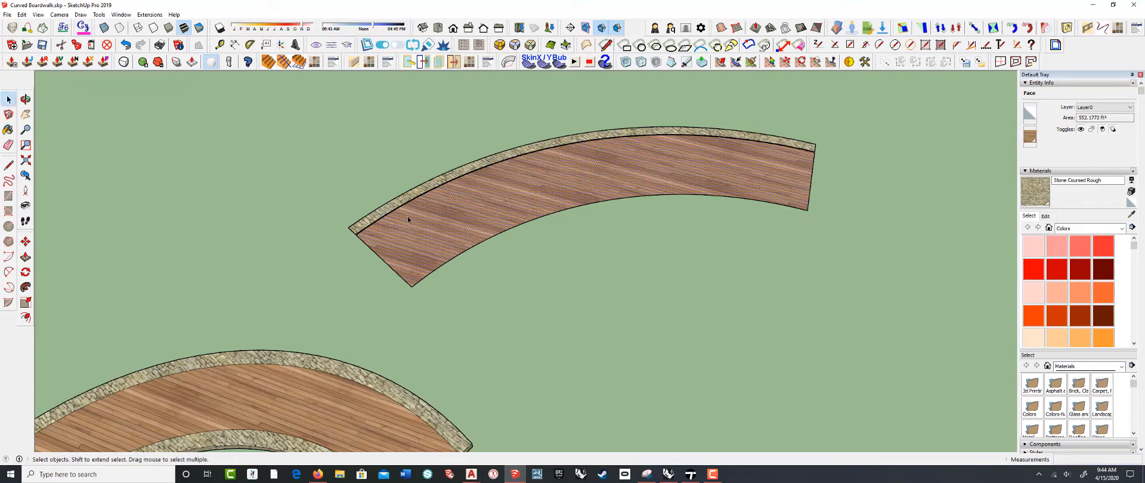
{"action": "key", "text": "ctrl+t"}
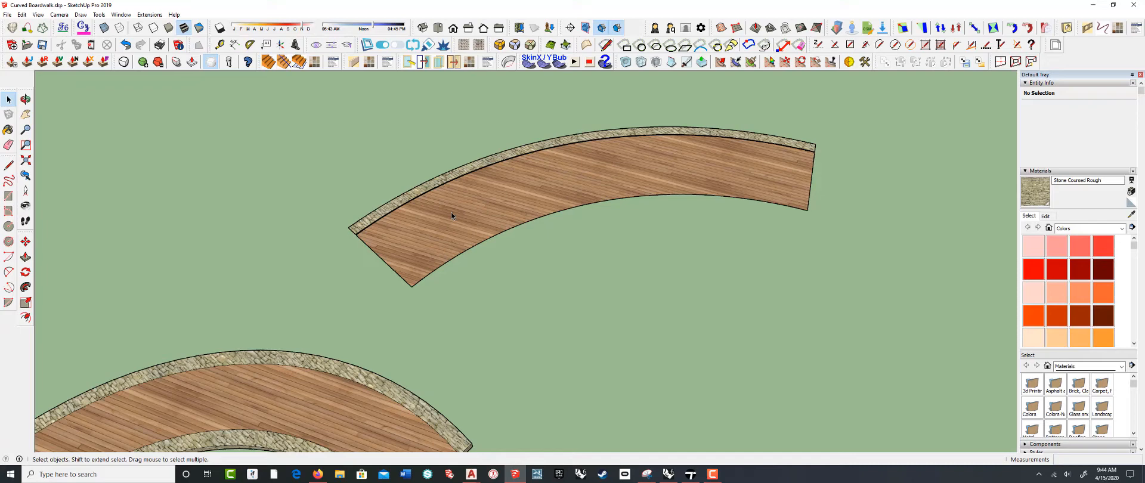
- Try to rotate the deck face's wood texture with the texture position pins so the planks run across the curve
{"action": "right_click", "coordinate": [464, 198]}
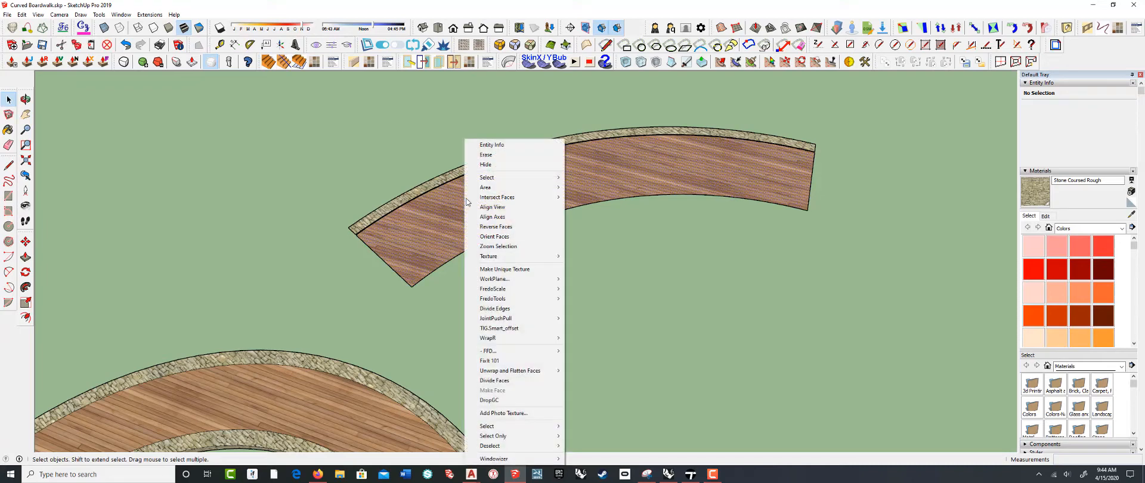
{"action": "mouse_move", "coordinate": [511, 258]}
{"action": "left_click", "coordinate": [580, 257]}
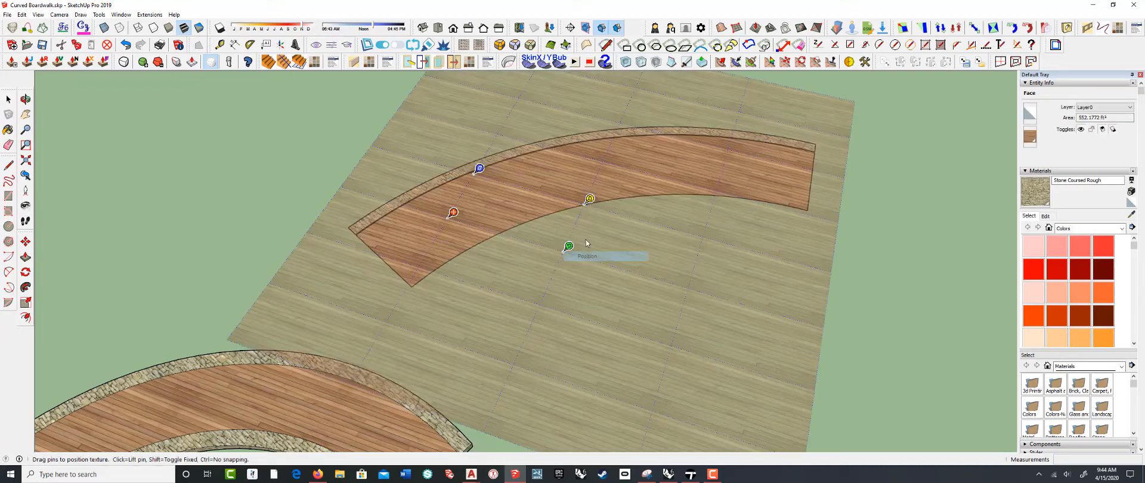
{"action": "left_click_drag", "start_coordinate": [569, 246], "coordinate": [504, 297]}
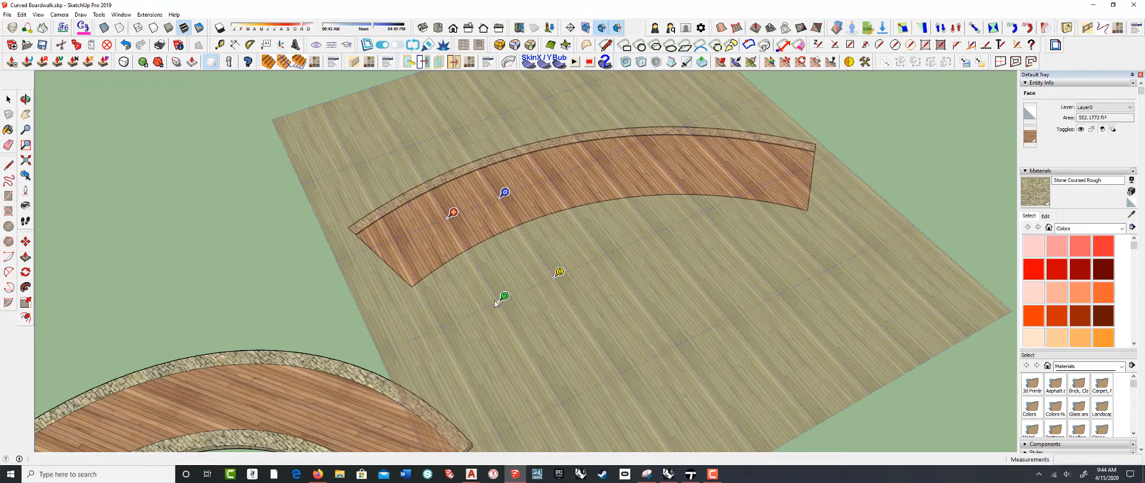
{"action": "left_click", "coordinate": [502, 295]}
{"action": "left_click", "coordinate": [477, 282]}
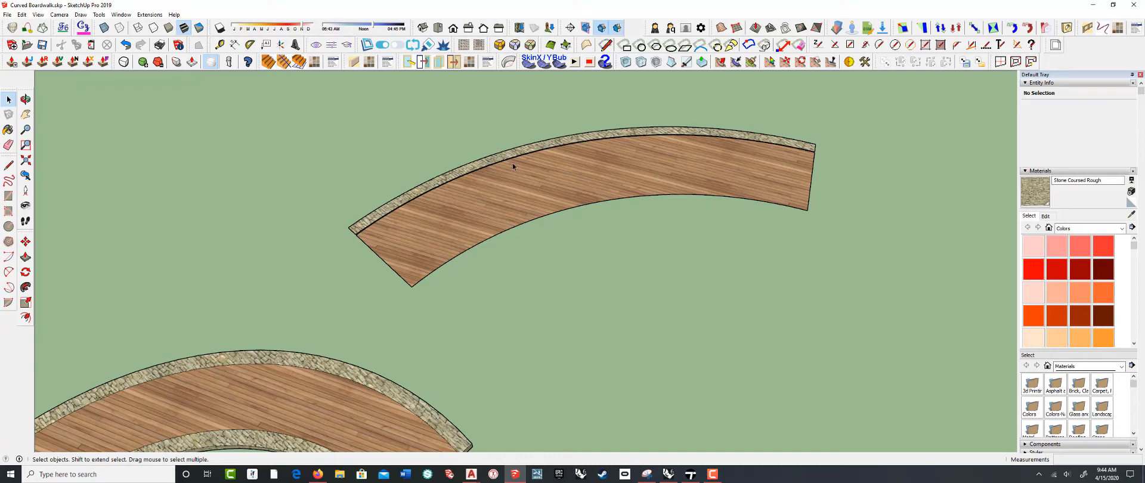
- Split the deck face into segments with lines running across it between its two arcs, using the face and its near end edge
{"action": "left_click", "coordinate": [769, 177]}
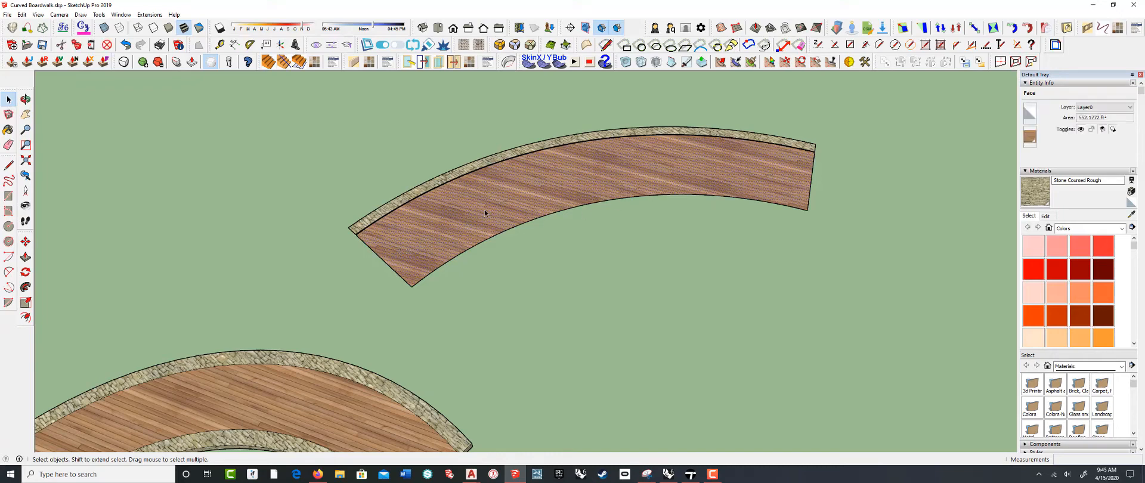
{"action": "middle_click_drag", "start_coordinate": [412, 254], "coordinate": [503, 206]}
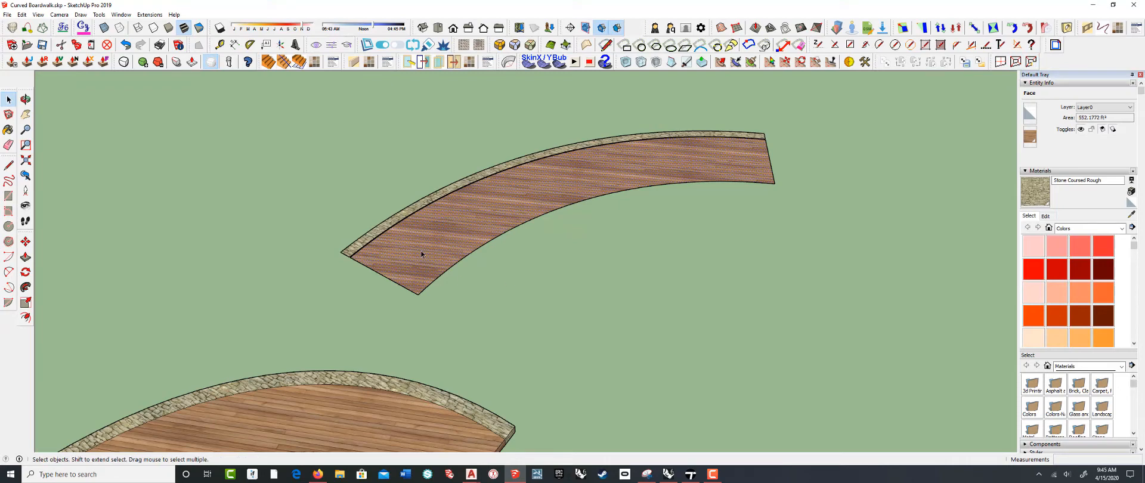
{"action": "left_click", "coordinate": [386, 279], "text": "shift"}
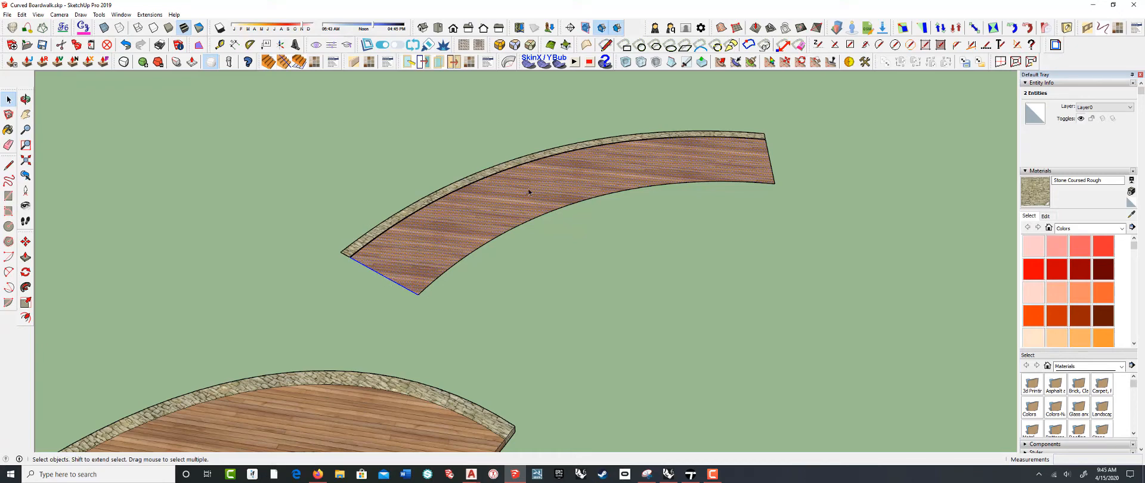
{"action": "left_click", "coordinate": [1031, 62]}
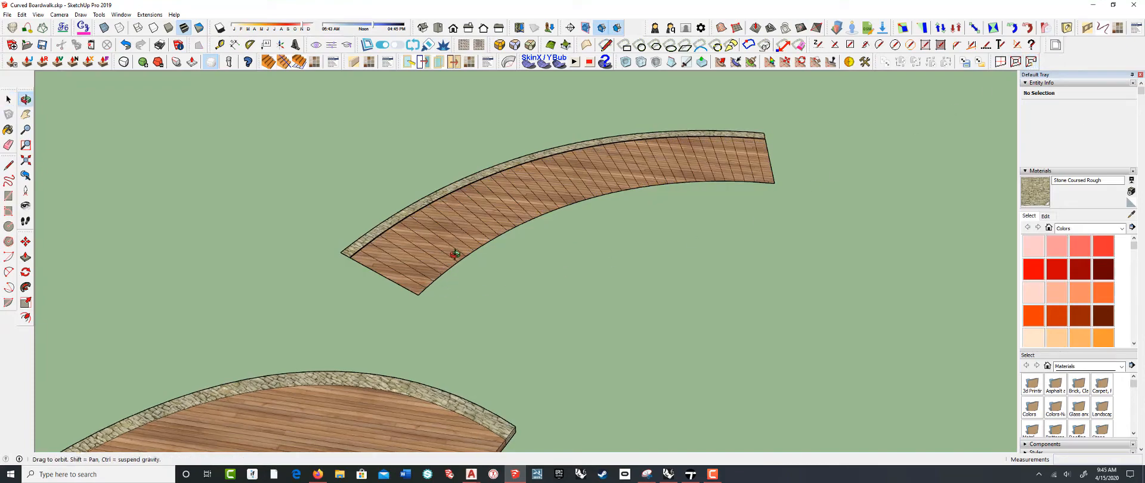
{"action": "scroll", "coordinate": [447, 250], "scroll_direction": "up", "scroll_amount": 5}
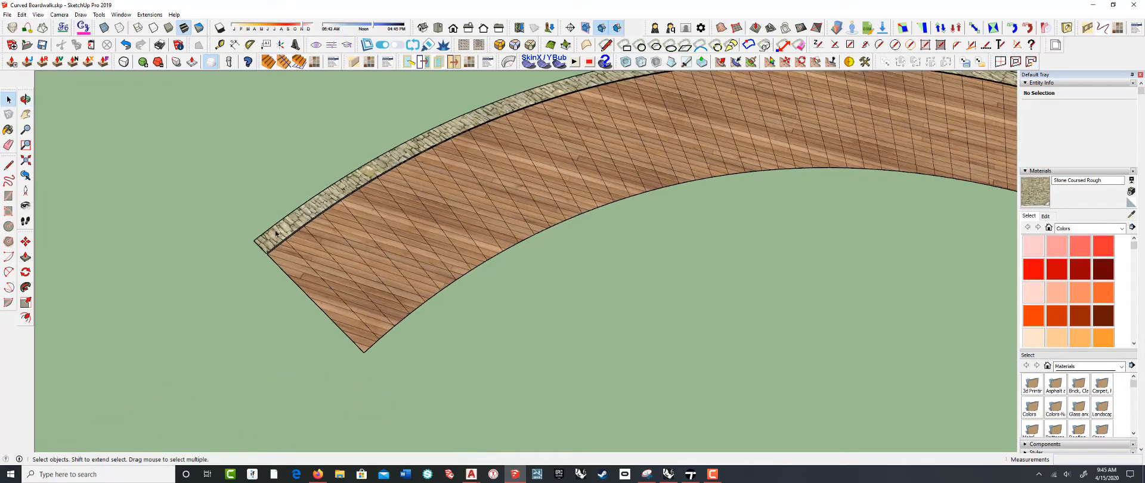
{"action": "scroll", "coordinate": [396, 226], "scroll_direction": "down", "scroll_amount": 3}
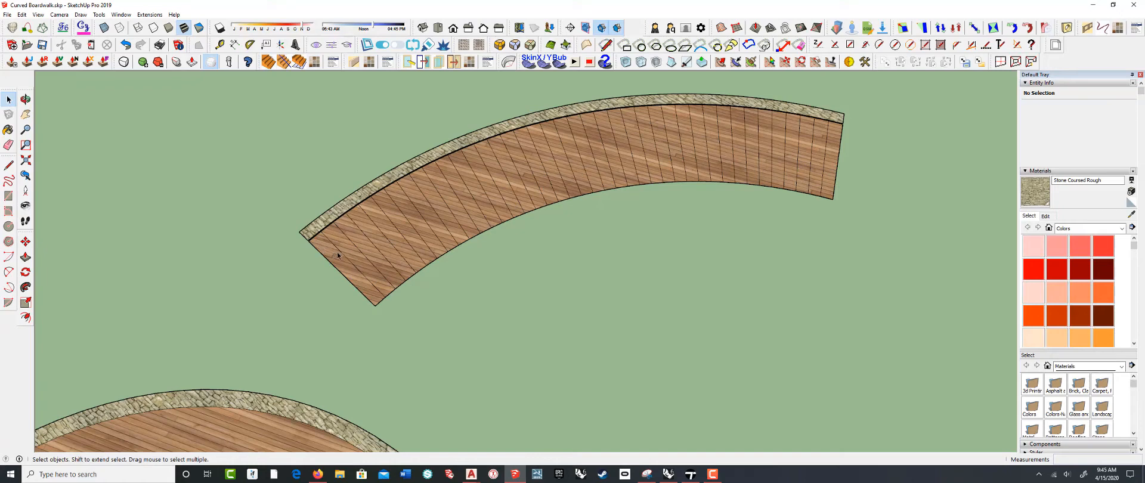
- Soften all the cross lines along the deck with the Eraser, and show hidden geometry temporarily to check the segments
{"action": "key", "text": "e"}
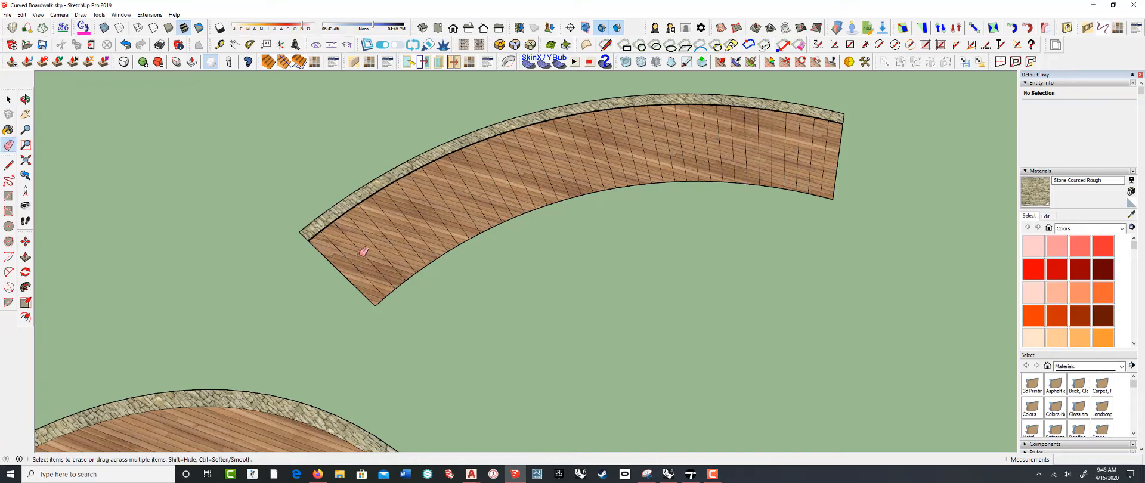
{"action": "mouse_move", "coordinate": [343, 258]}
{"action": "left_mouse_down"}
{"action": "mouse_move", "coordinate": [423, 202]}
{"action": "mouse_move", "coordinate": [530, 160]}
{"action": "mouse_move", "coordinate": [675, 144]}
{"action": "mouse_move", "coordinate": [826, 161]}
{"action": "left_mouse_up"}
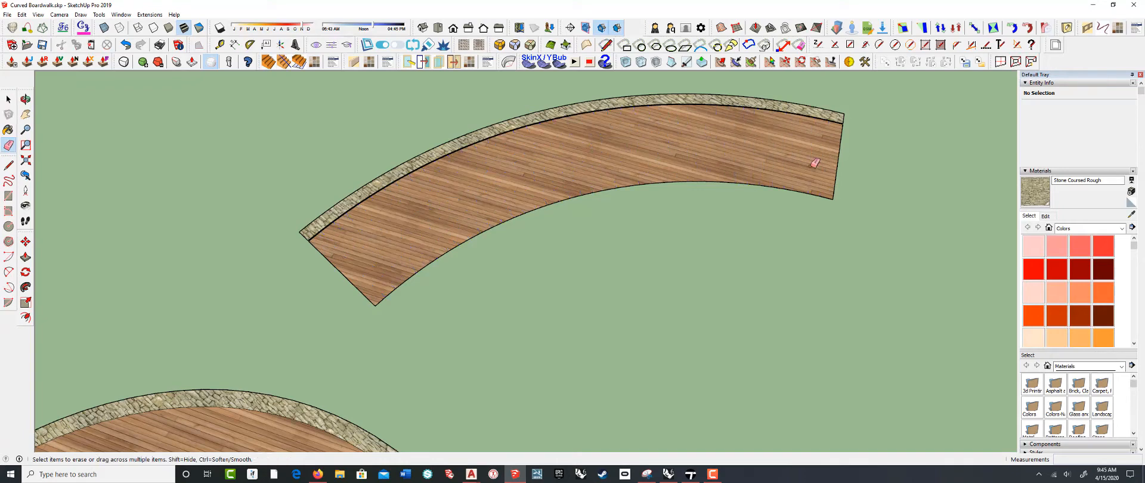
{"action": "left_click", "coordinate": [37, 14]}
{"action": "left_click", "coordinate": [53, 48]}
{"action": "mouse_move", "coordinate": [374, 306]}
{"action": "middle_mouse_down"}
{"action": "mouse_move", "coordinate": [387, 209]}
{"action": "mouse_move", "coordinate": [452, 237]}
{"action": "mouse_move", "coordinate": [378, 310]}
{"action": "mouse_move", "coordinate": [335, 324]}
{"action": "mouse_move", "coordinate": [348, 315]}
{"action": "middle_mouse_up"}
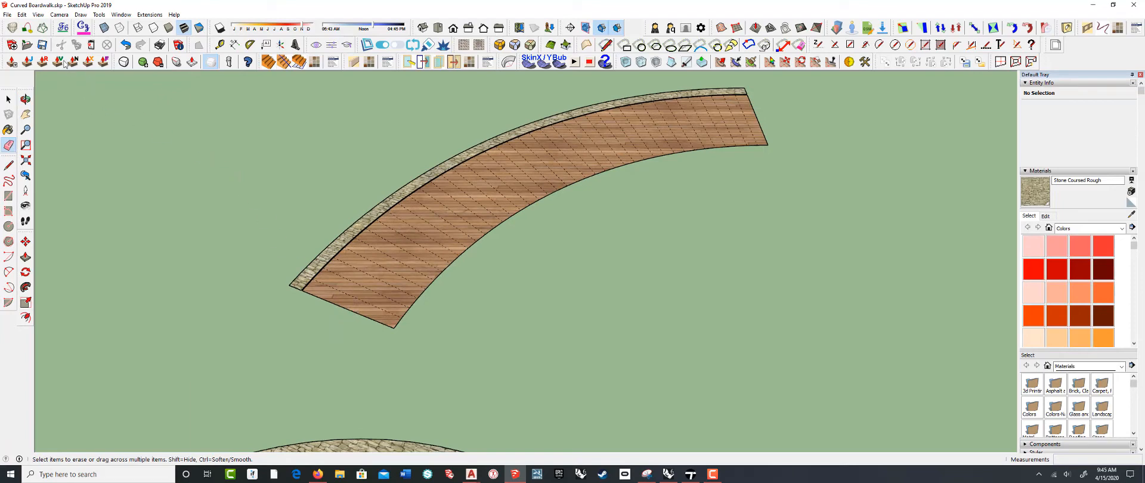
{"action": "left_click", "coordinate": [39, 15]}
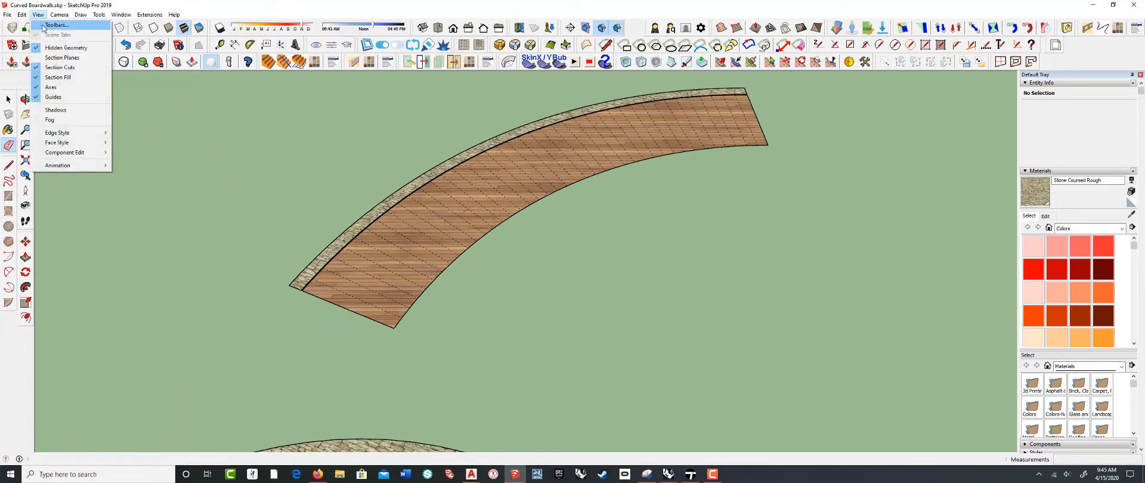
{"action": "left_click", "coordinate": [58, 50]}
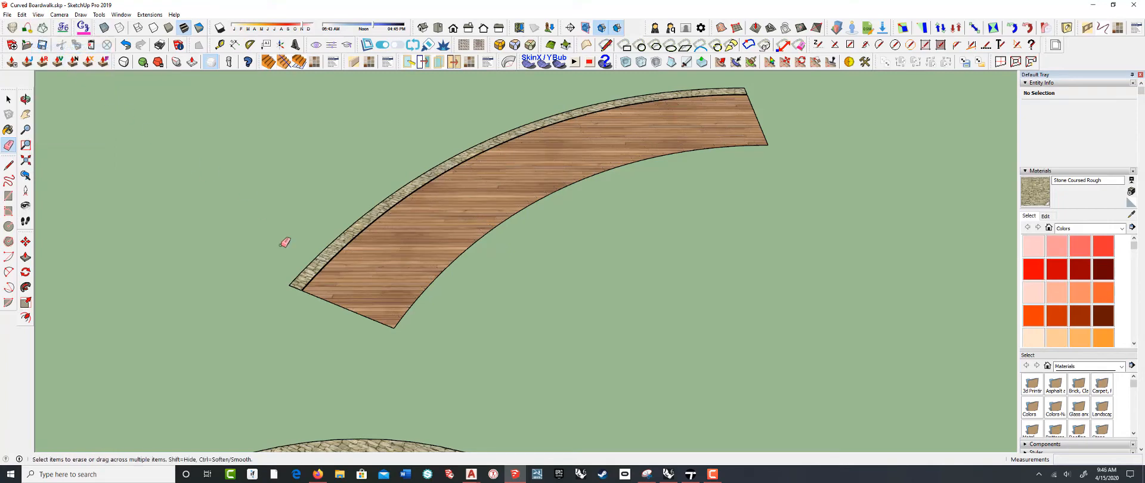
- Launch ThruPaint from the Fredo Tools collection
{"action": "key", "text": "space"}
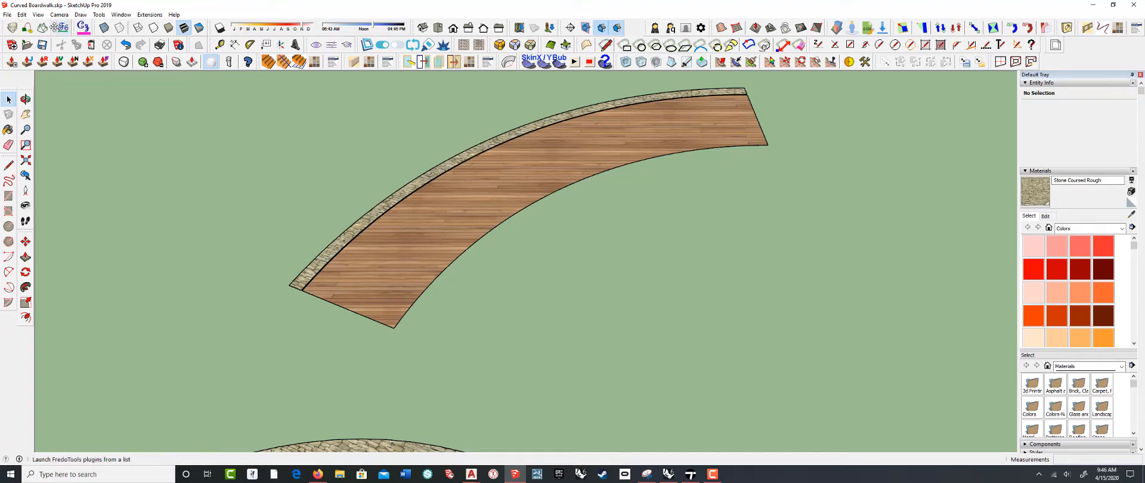
{"action": "left_click", "coordinate": [63, 28]}
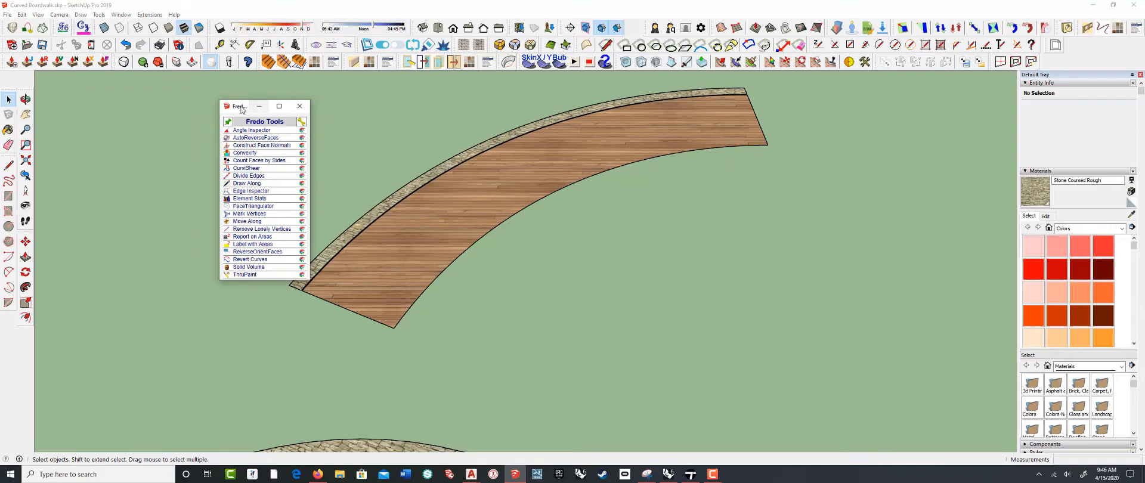
{"action": "left_click_drag", "start_coordinate": [242, 109], "coordinate": [159, 100]}
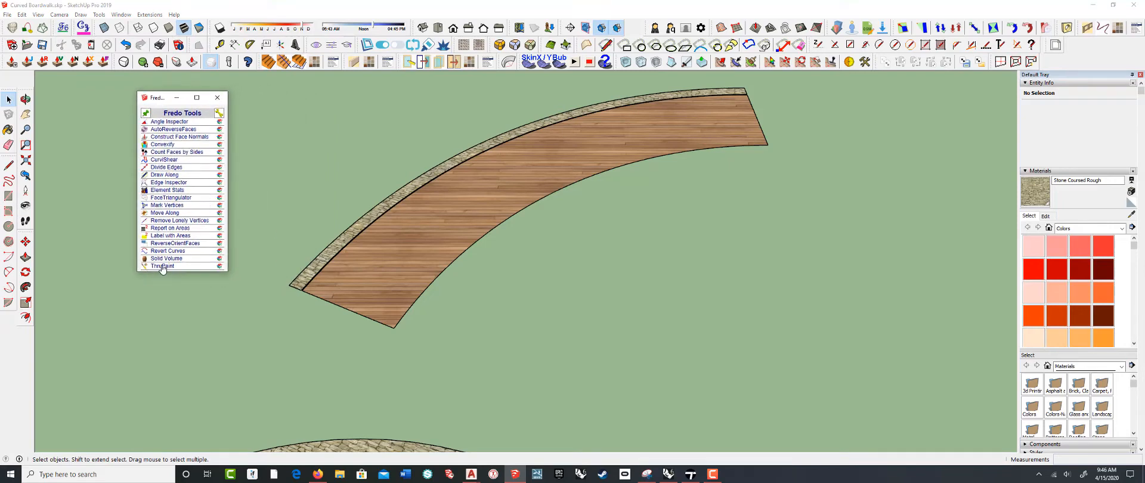
{"action": "left_click", "coordinate": [185, 268]}
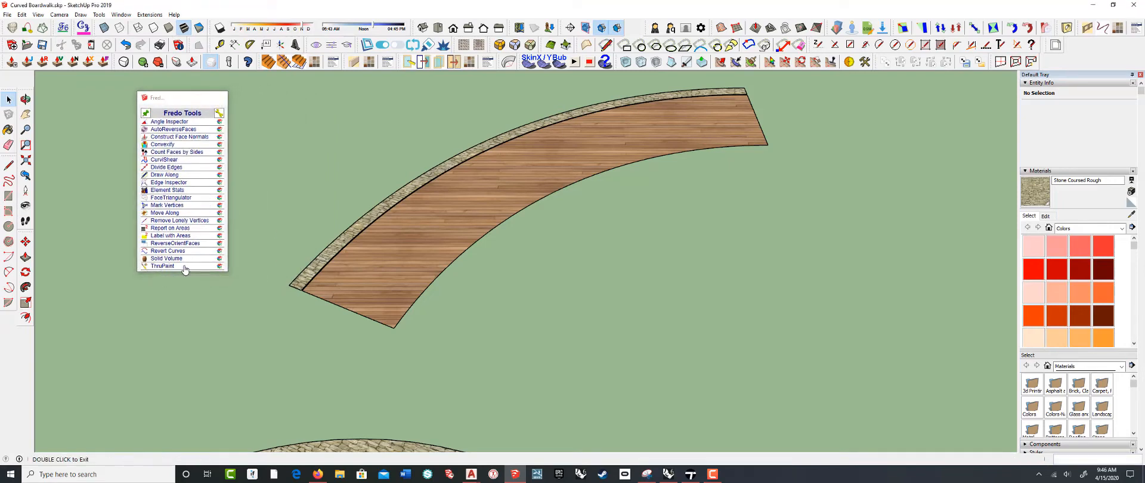
- Paint the segmented deck with the current Stone Coursed Rough material
{"action": "left_click", "coordinate": [344, 302]}
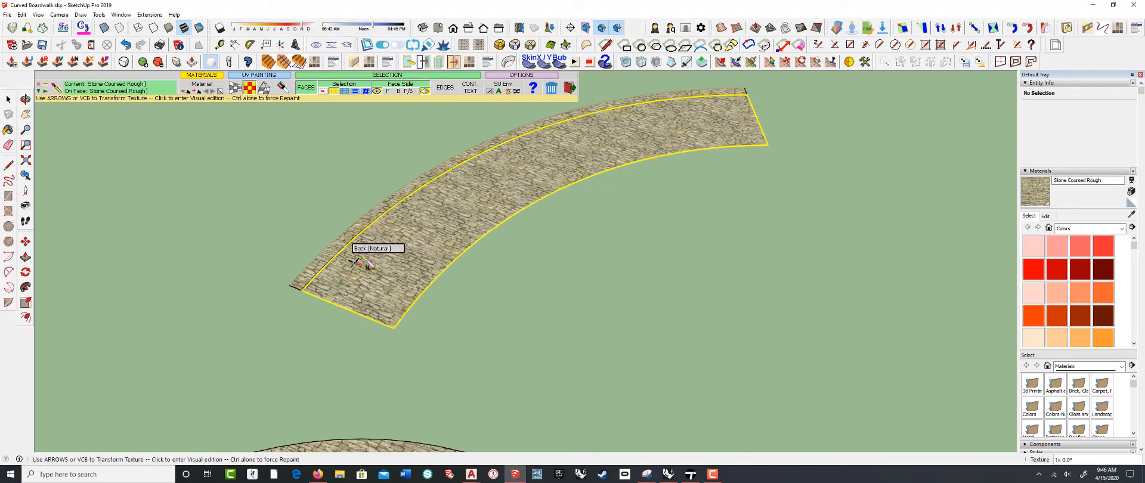
{"action": "scroll", "coordinate": [381, 244], "scroll_direction": "down", "scroll_amount": 2}
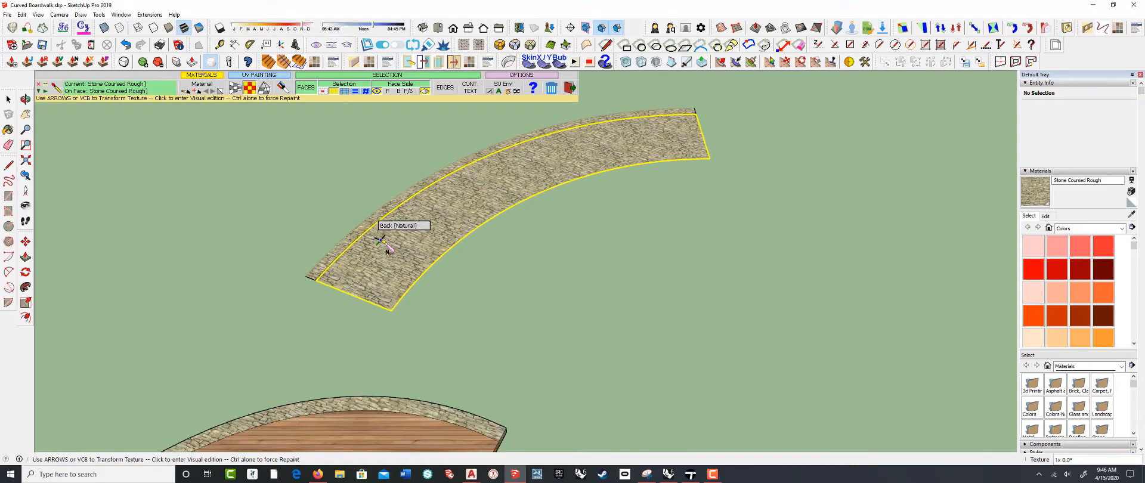
{"action": "scroll", "coordinate": [382, 243], "scroll_direction": "down", "scroll_amount": 1}
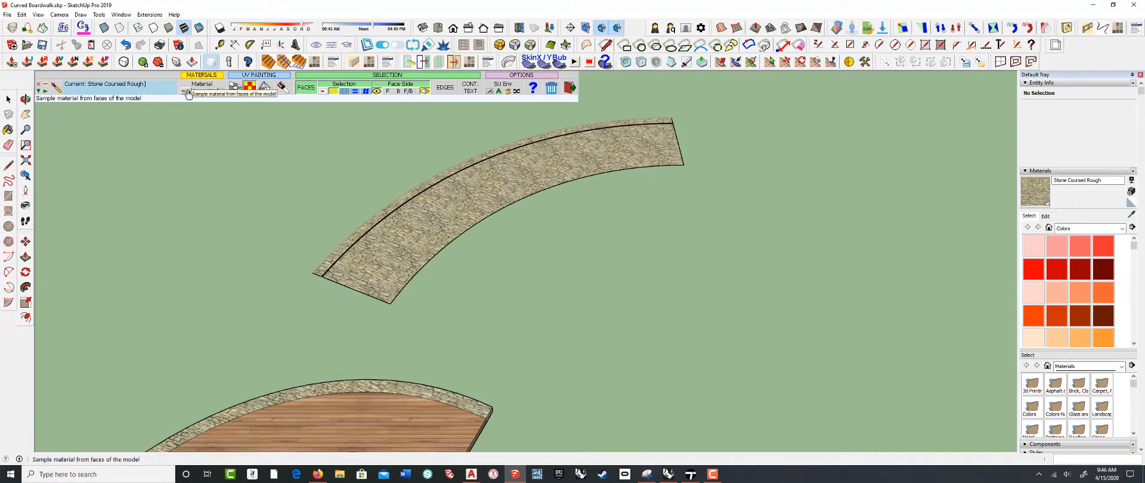
- Sample Wood Floor Dark from the existing boardwalk with ThruPaint and repaint the new segmented deck with it
{"action": "left_click", "coordinate": [187, 93]}
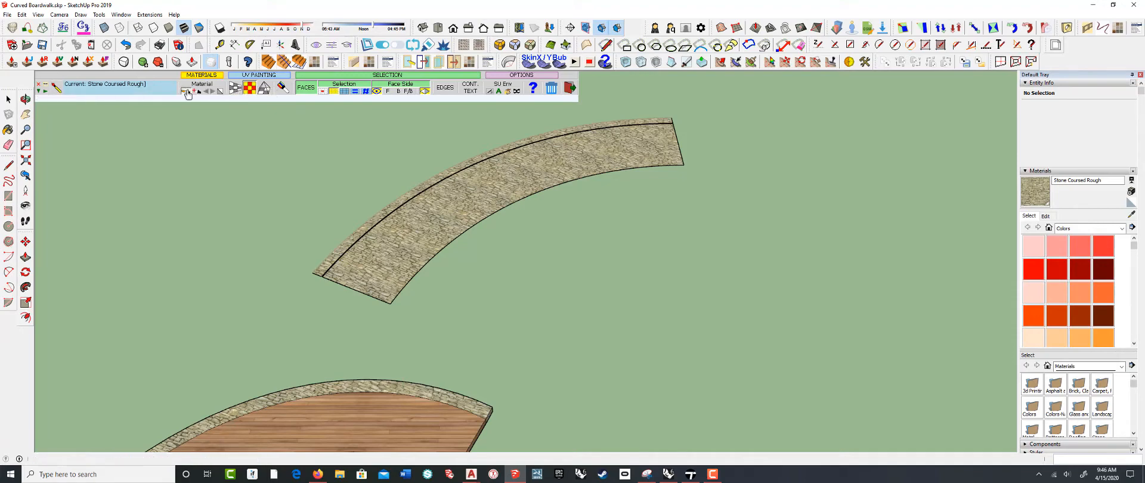
{"action": "left_click", "coordinate": [320, 413]}
{"action": "left_click", "coordinate": [360, 280]}
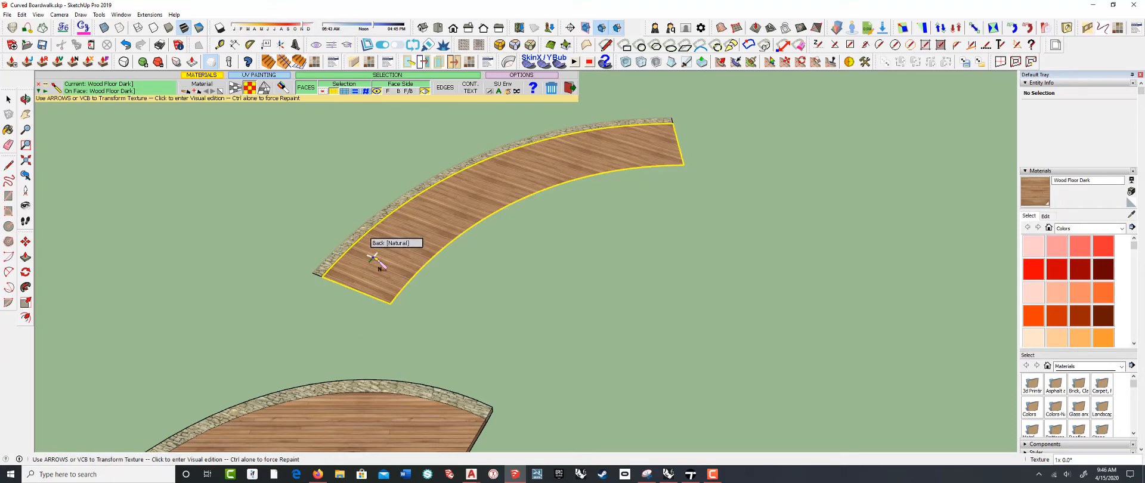
{"action": "scroll", "coordinate": [377, 259], "scroll_direction": "up", "scroll_amount": 1}
{"action": "scroll", "coordinate": [373, 257], "scroll_direction": "up", "scroll_amount": 3}
{"action": "scroll", "coordinate": [375, 259], "scroll_direction": "down", "scroll_amount": 4}
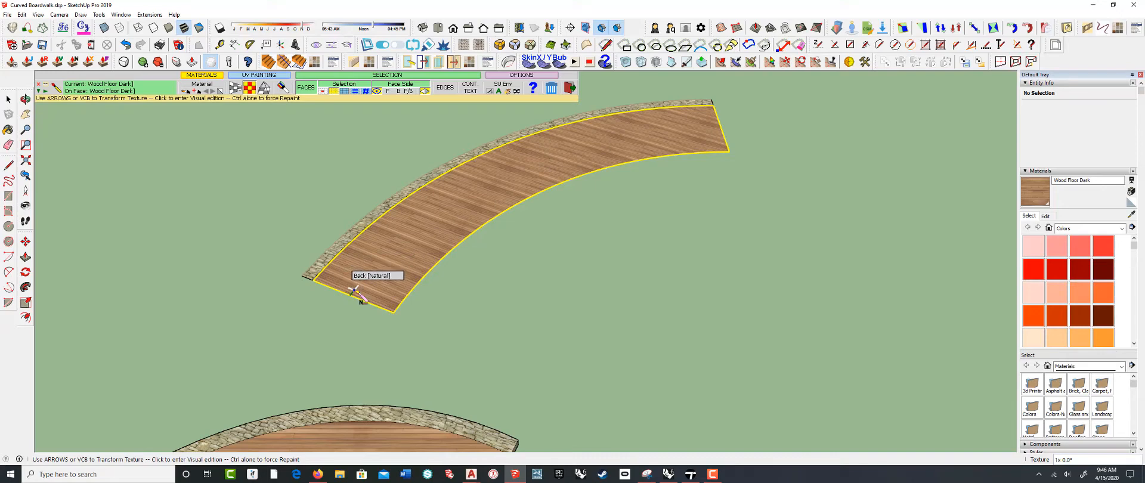
{"action": "left_click", "coordinate": [357, 287]}
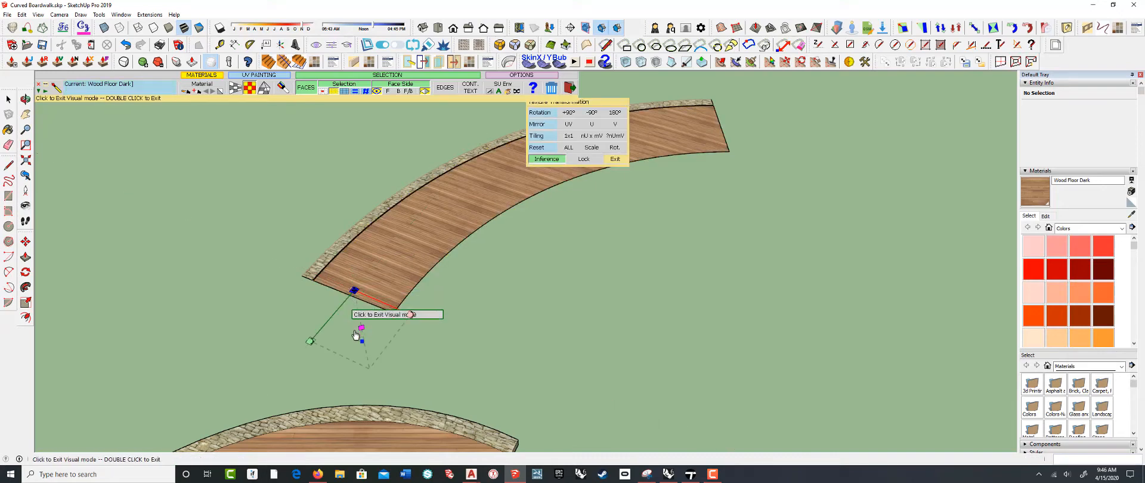
{"action": "scroll", "coordinate": [355, 335], "scroll_direction": "up", "scroll_amount": 2}
{"action": "scroll", "coordinate": [356, 335], "scroll_direction": "down", "scroll_amount": 1}
{"action": "scroll", "coordinate": [358, 331], "scroll_direction": "down", "scroll_amount": 1}
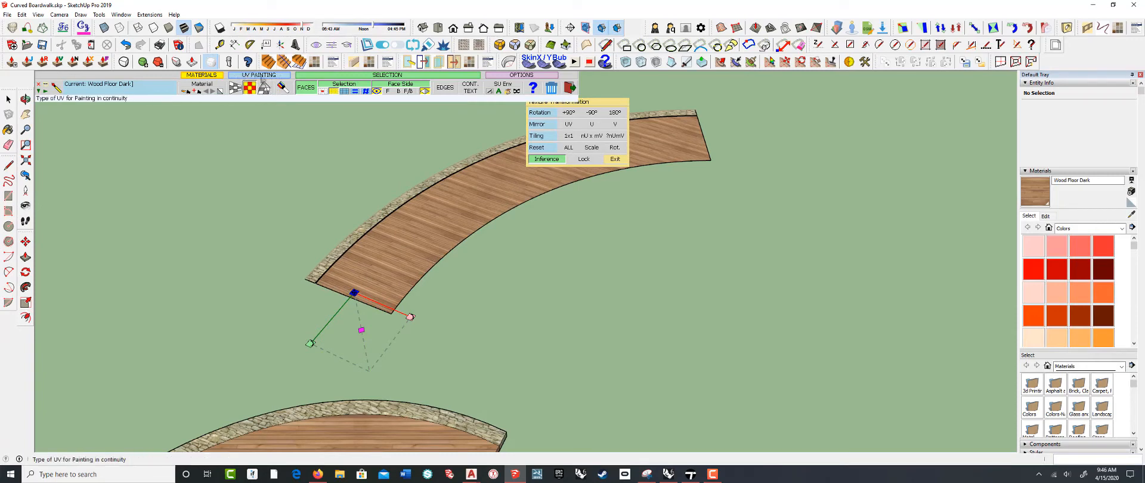
- Switch ThruPaint to QuadMesh UV painting and repaint the segmented deck with Wood Floor Dark so the planks follow the curve
{"action": "left_click", "coordinate": [269, 93]}
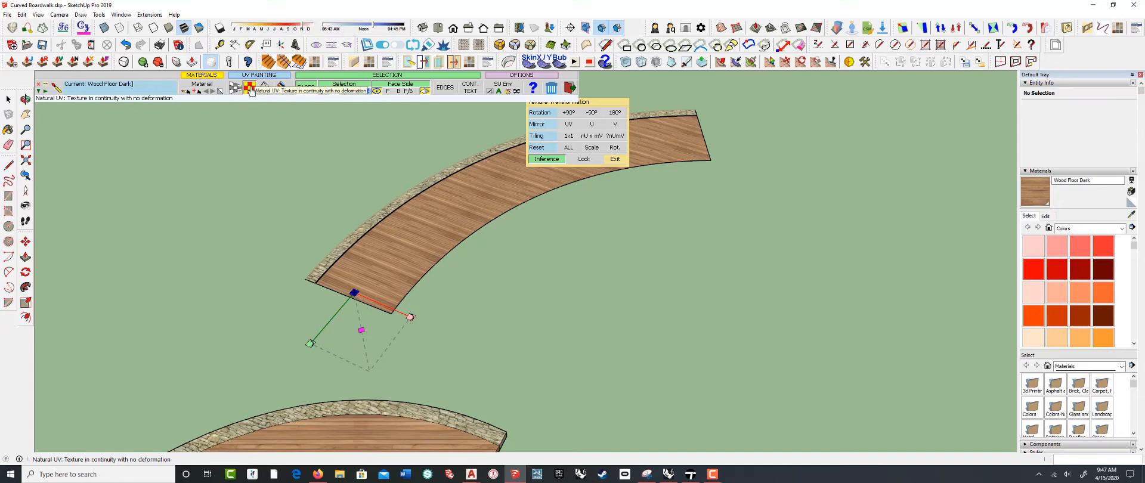
{"action": "left_click", "coordinate": [241, 92]}
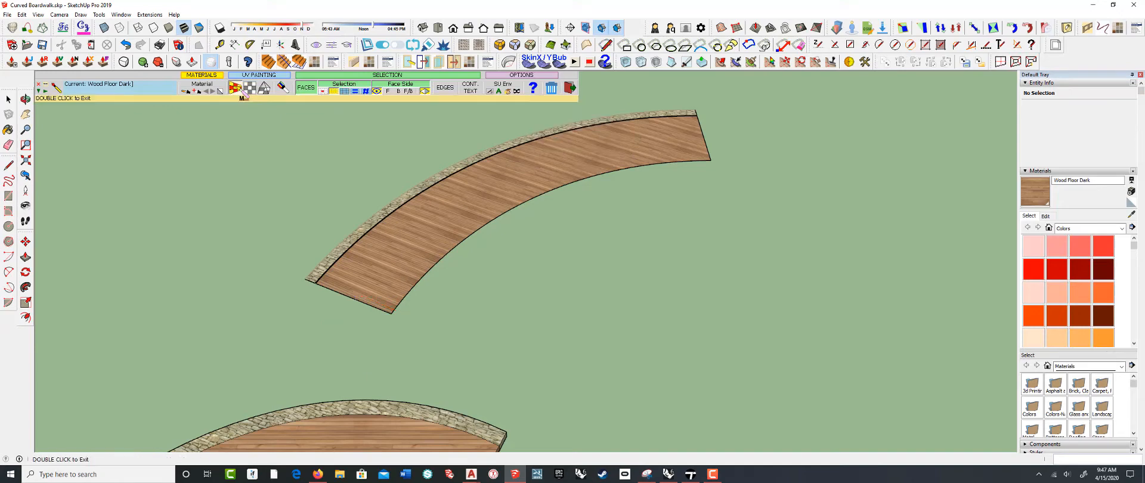
{"action": "left_click", "coordinate": [341, 289]}
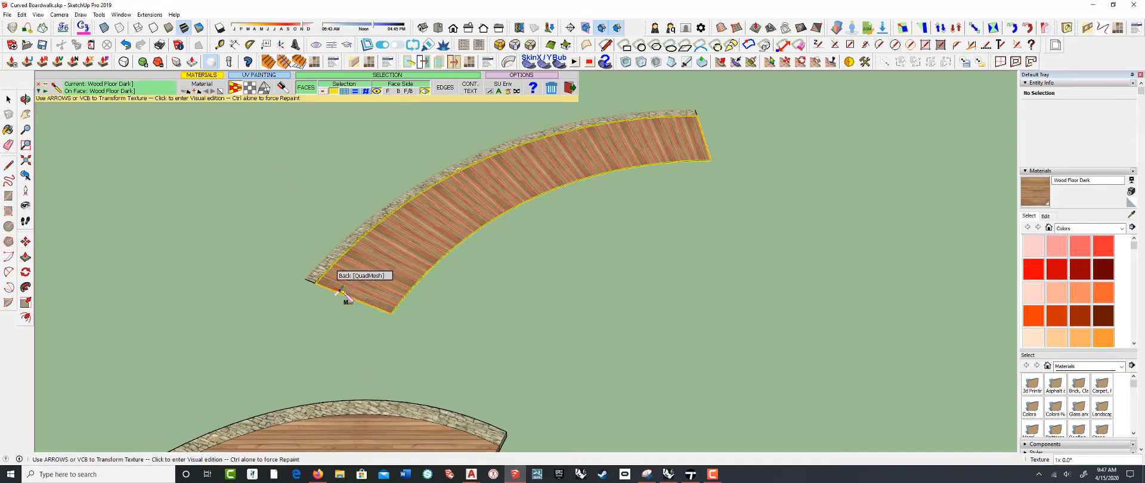
{"action": "left_click", "coordinate": [236, 90]}
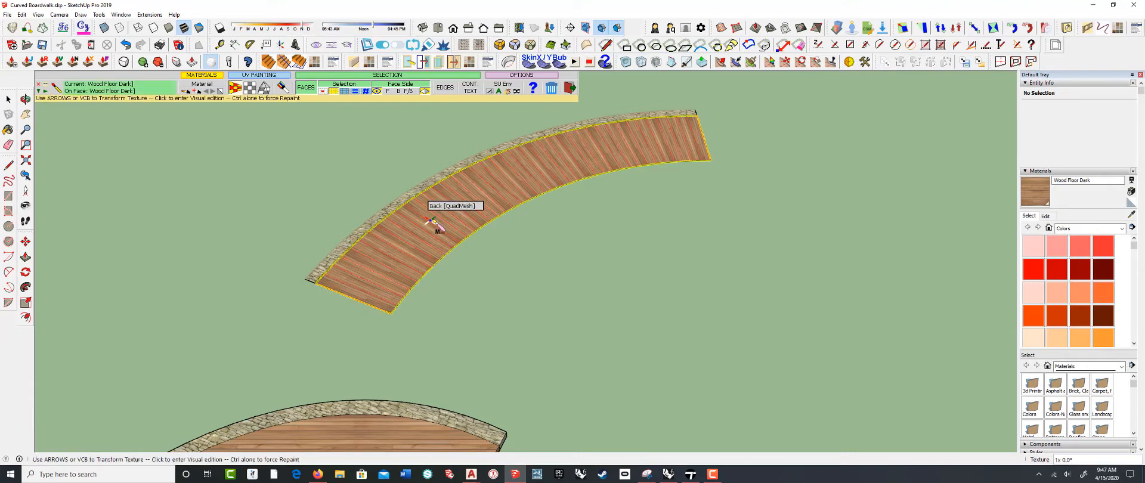
- Scale the deck's wood texture up uniformly to about 1.59x in ThruPaint's visual edition and exit ThruPaint
{"action": "scroll", "coordinate": [360, 292], "scroll_direction": "up", "scroll_amount": 5}
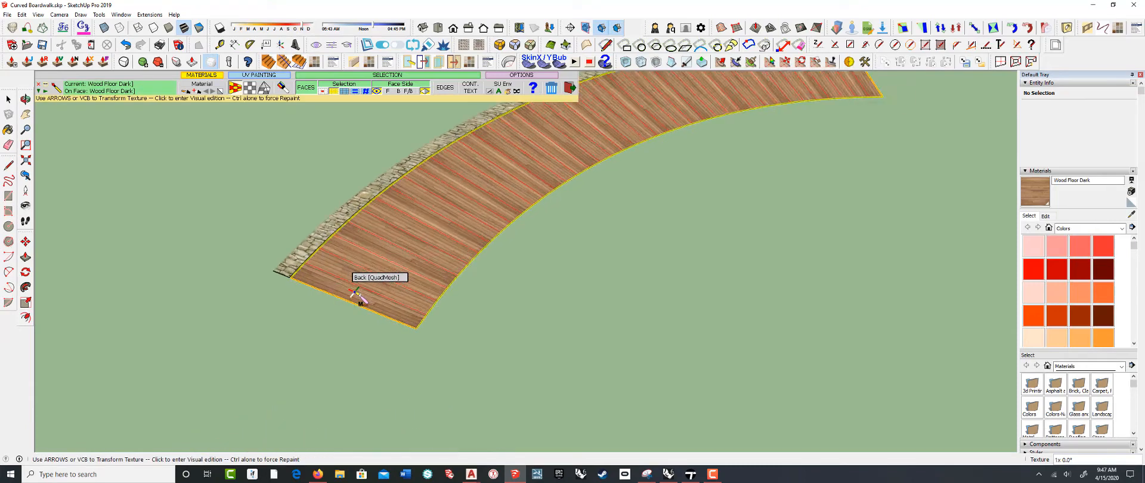
{"action": "left_click", "coordinate": [351, 296]}
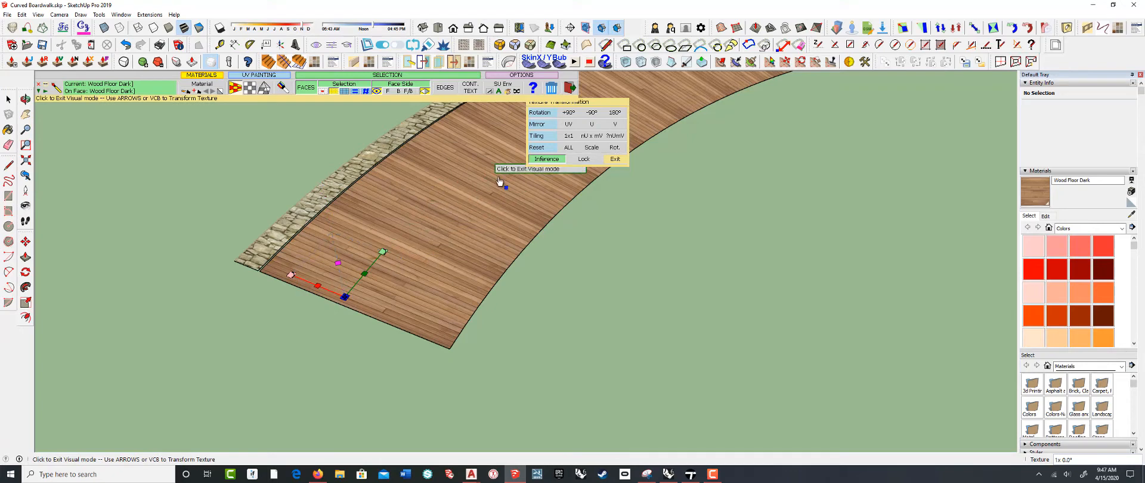
{"action": "scroll", "coordinate": [398, 292], "scroll_direction": "down", "scroll_amount": 1}
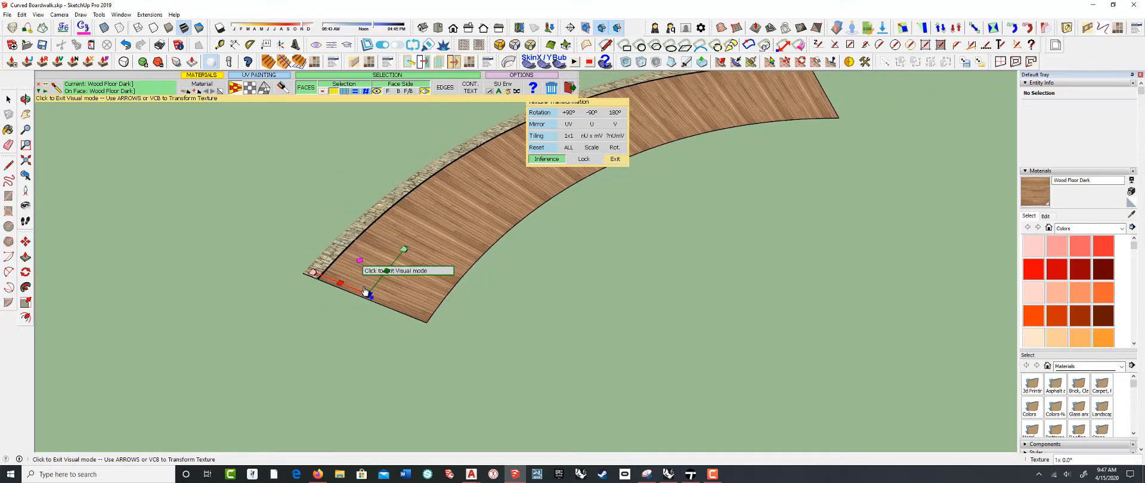
{"action": "scroll", "coordinate": [365, 295], "scroll_direction": "up", "scroll_amount": 2}
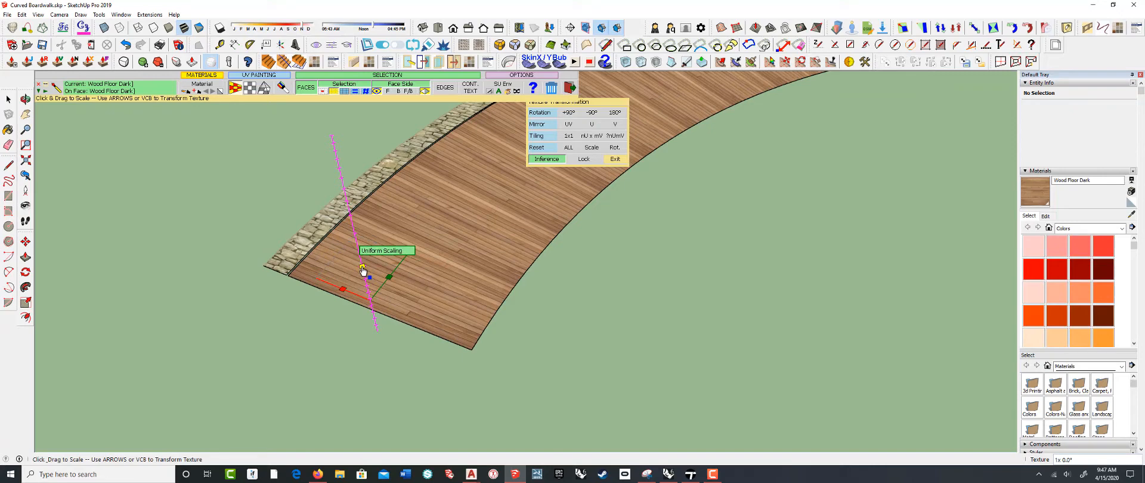
{"action": "left_click_drag", "start_coordinate": [363, 269], "coordinate": [355, 248]}
{"action": "scroll", "coordinate": [336, 295], "scroll_direction": "down", "scroll_amount": 4}
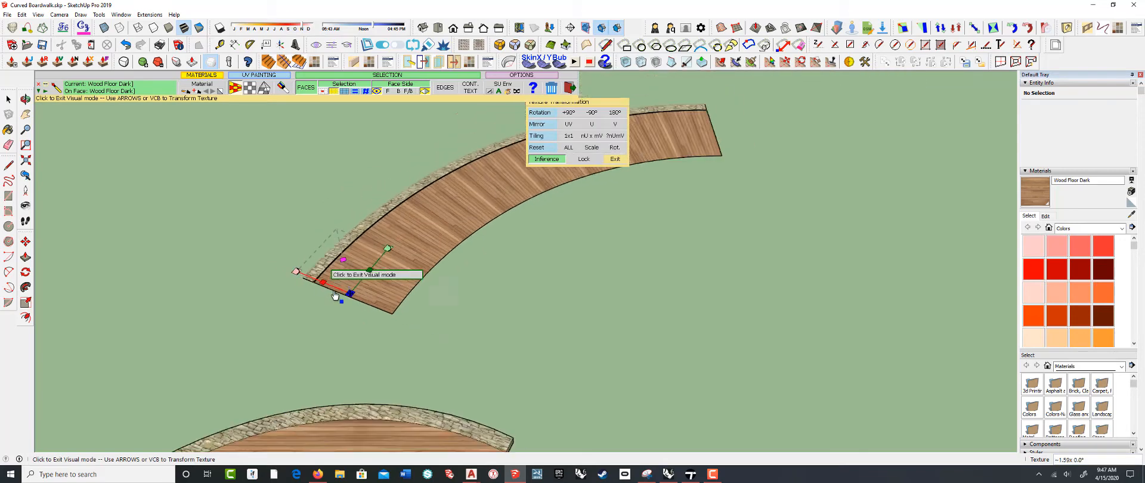
{"action": "scroll", "coordinate": [334, 295], "scroll_direction": "down", "scroll_amount": 1}
{"action": "scroll", "coordinate": [434, 221], "scroll_direction": "up", "scroll_amount": 3}
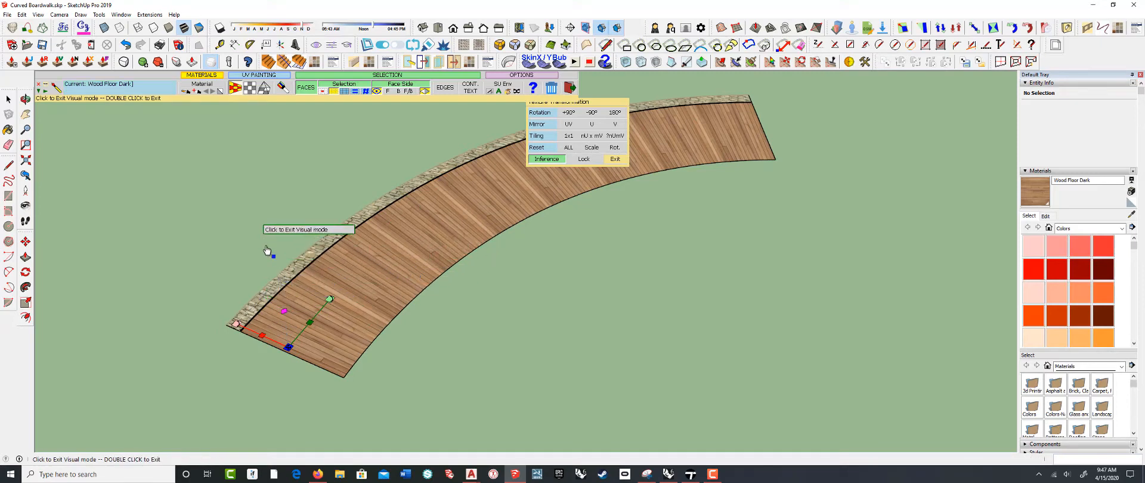
{"action": "left_click", "coordinate": [568, 90]}
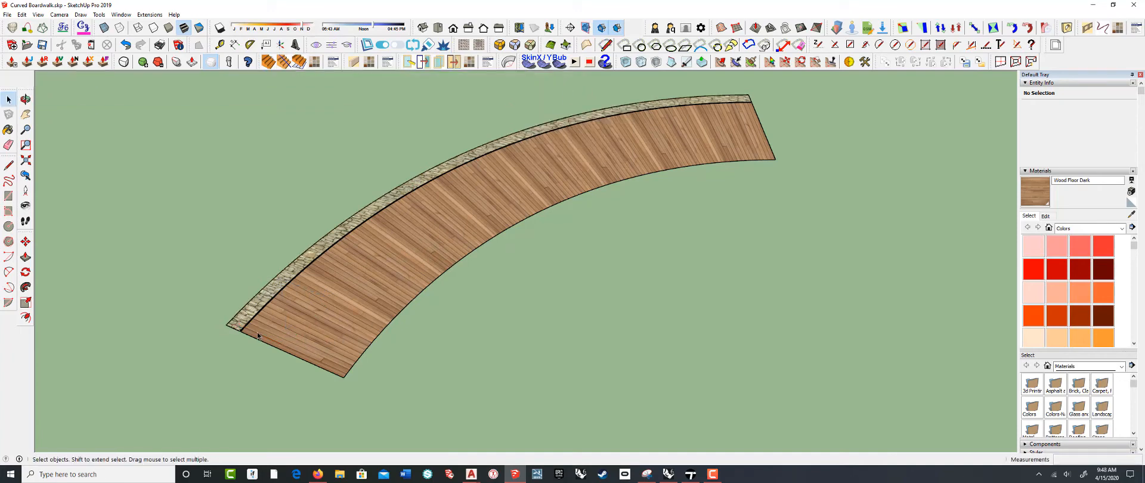
- Select the stone border face with its short end edge and divide the border into cross segments along the curve
{"action": "scroll", "coordinate": [258, 336], "scroll_direction": "up", "scroll_amount": 2}
{"action": "middle_click_drag", "start_coordinate": [265, 310], "coordinate": [281, 289]}
{"action": "left_click", "coordinate": [248, 353]}
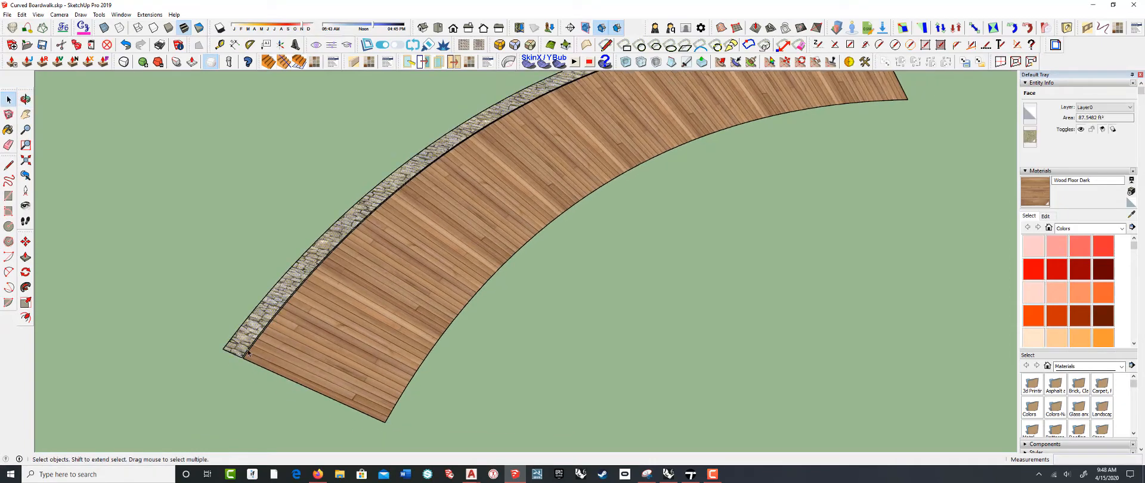
{"action": "scroll", "coordinate": [231, 358], "scroll_direction": "up", "scroll_amount": 3}
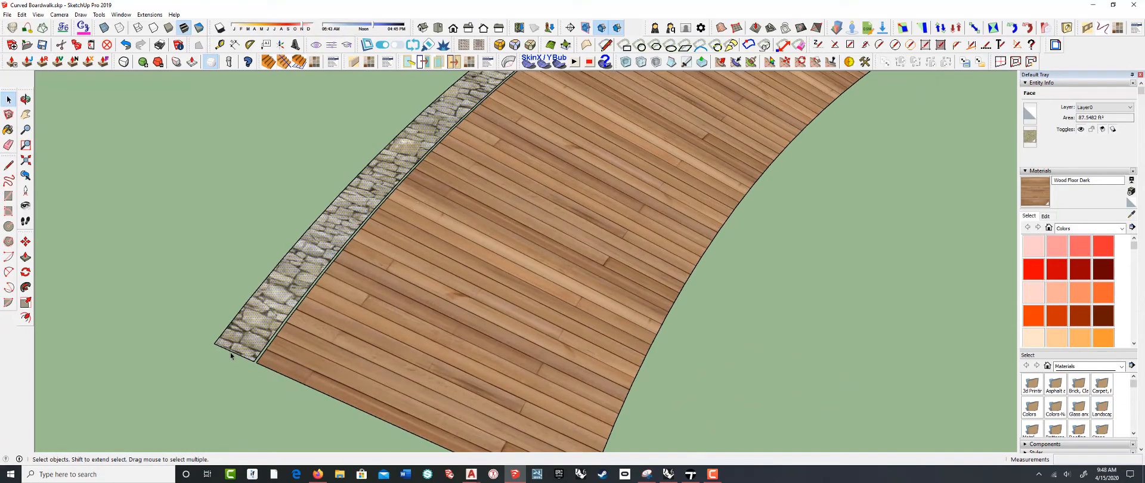
{"action": "left_click", "coordinate": [231, 355], "text": "shift"}
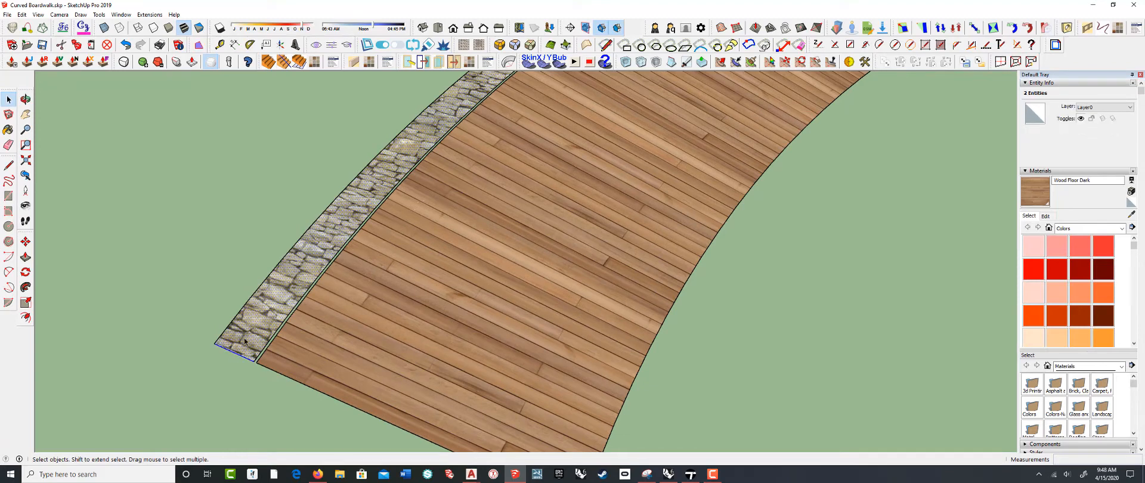
{"action": "left_click", "coordinate": [1030, 61]}
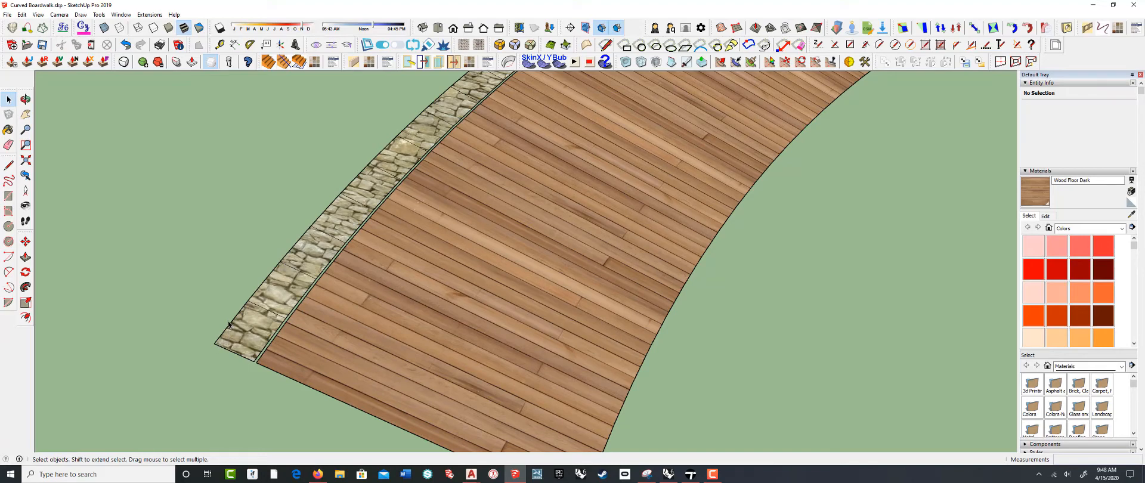
- Soften all the cross lines along the stone border with the Eraser, from one end of the curve to the other
{"action": "key", "text": "e"}
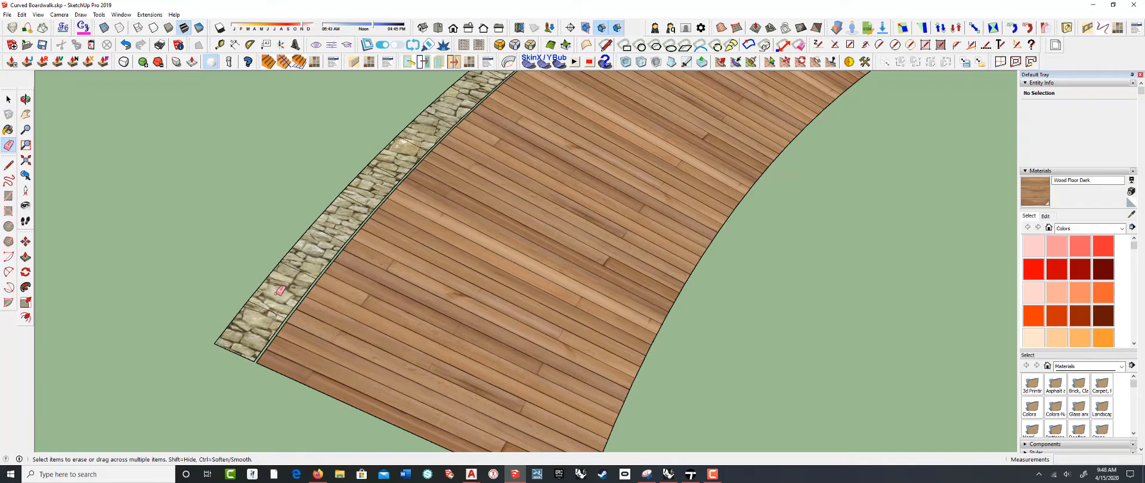
{"action": "left_click_drag", "start_coordinate": [258, 310], "coordinate": [318, 245]}
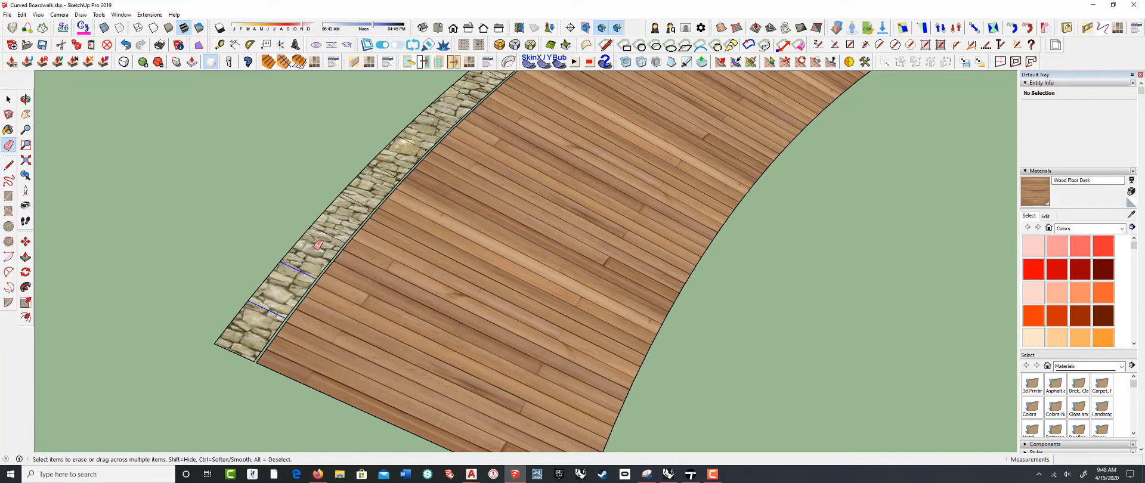
{"action": "left_click_drag", "start_coordinate": [437, 126], "coordinate": [457, 107]}
{"action": "scroll", "coordinate": [433, 154], "scroll_direction": "down", "scroll_amount": 3}
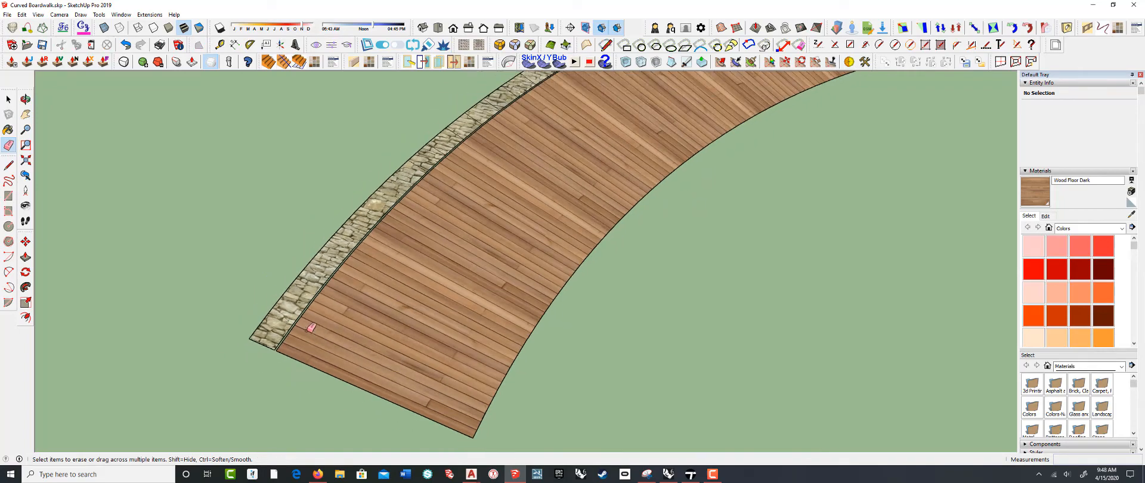
{"action": "scroll", "coordinate": [409, 173], "scroll_direction": "up", "scroll_amount": 5}
{"action": "scroll", "coordinate": [409, 173], "scroll_direction": "up", "scroll_amount": 3}
{"action": "left_click_drag", "start_coordinate": [376, 239], "coordinate": [409, 207]}
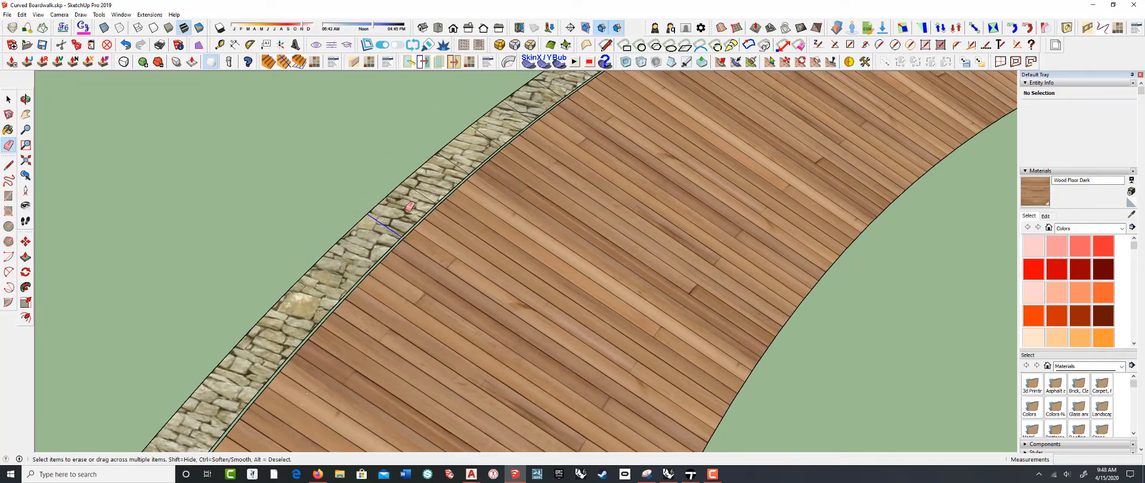
{"action": "left_click_drag", "start_coordinate": [541, 93], "coordinate": [545, 89]}
{"action": "scroll", "coordinate": [471, 185], "scroll_direction": "down", "scroll_amount": 4}
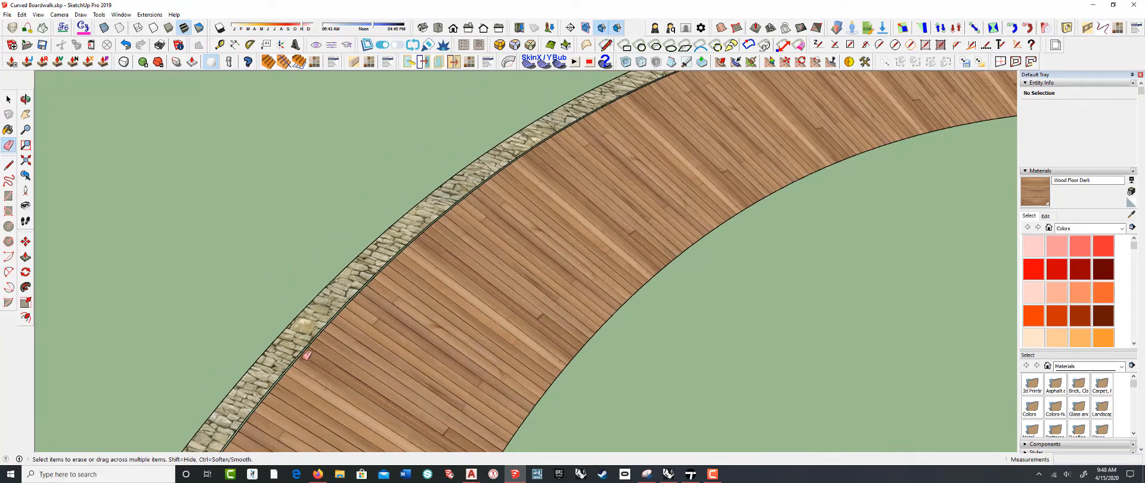
{"action": "scroll", "coordinate": [465, 192], "scroll_direction": "up", "scroll_amount": 3}
{"action": "left_click_drag", "start_coordinate": [440, 209], "coordinate": [446, 210]}
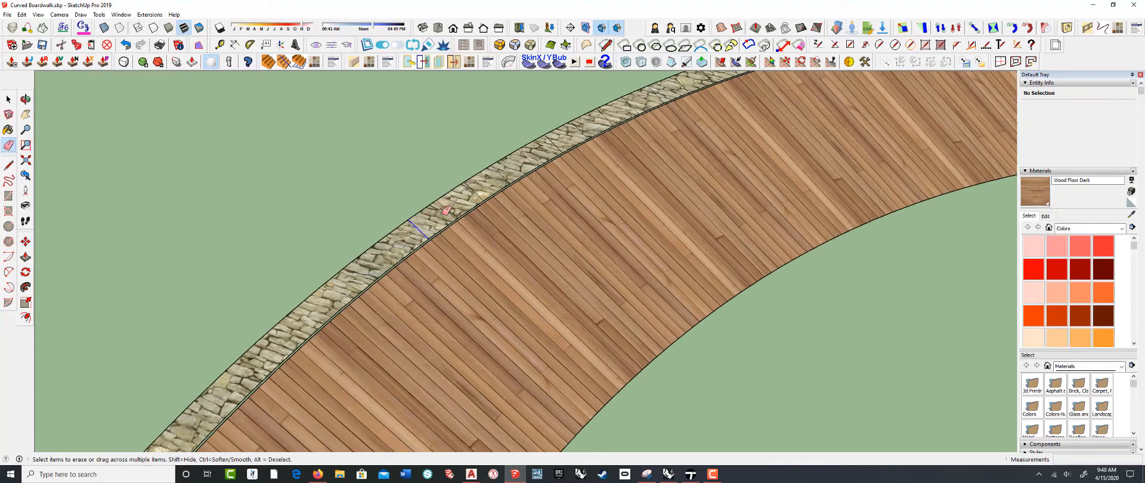
{"action": "mouse_move", "coordinate": [508, 167]}
{"action": "left_mouse_down"}
{"action": "mouse_move", "coordinate": [624, 118]}
{"action": "mouse_move", "coordinate": [620, 107]}
{"action": "left_mouse_up"}
{"action": "left_click_drag", "start_coordinate": [682, 82], "coordinate": [679, 85]}
{"action": "scroll", "coordinate": [453, 251], "scroll_direction": "down", "scroll_amount": 3}
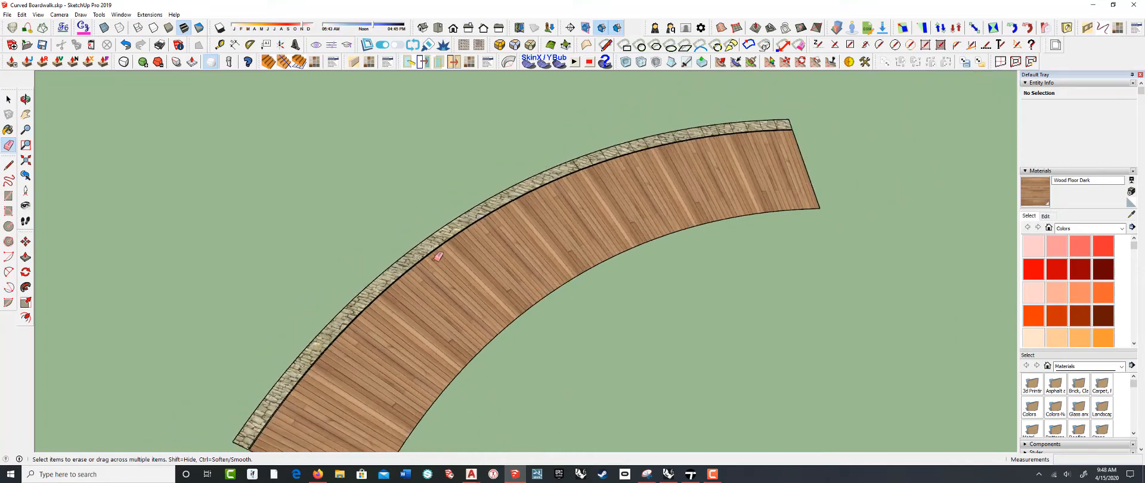
{"action": "scroll", "coordinate": [601, 138], "scroll_direction": "up", "scroll_amount": 2}
{"action": "scroll", "coordinate": [552, 195], "scroll_direction": "up", "scroll_amount": 2}
{"action": "left_click_drag", "start_coordinate": [551, 195], "coordinate": [589, 181]}
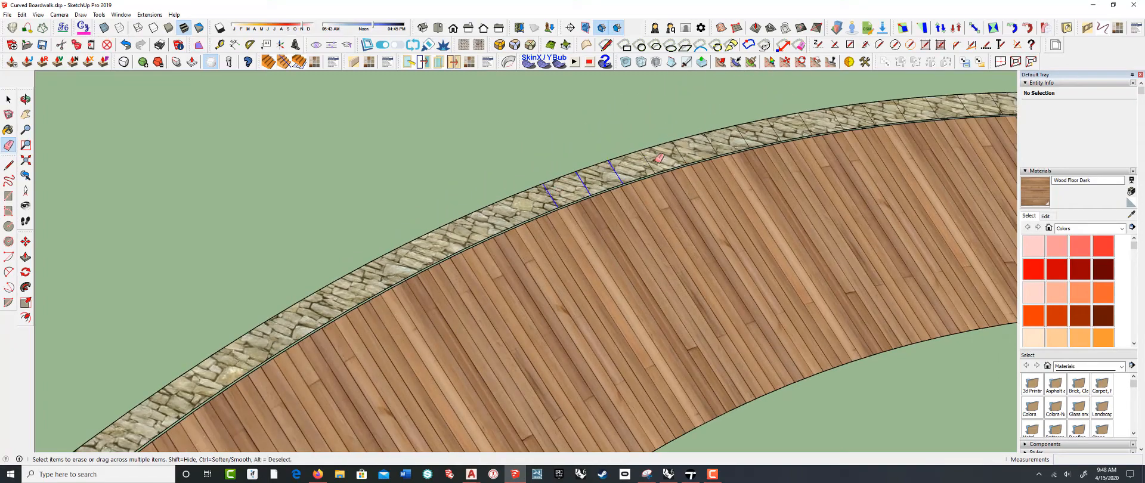
{"action": "left_click_drag", "start_coordinate": [790, 125], "coordinate": [904, 110]}
{"action": "left_click_drag", "start_coordinate": [1001, 103], "coordinate": [942, 115]}
{"action": "scroll", "coordinate": [876, 127], "scroll_direction": "down", "scroll_amount": 2}
{"action": "scroll", "coordinate": [902, 121], "scroll_direction": "up", "scroll_amount": 3}
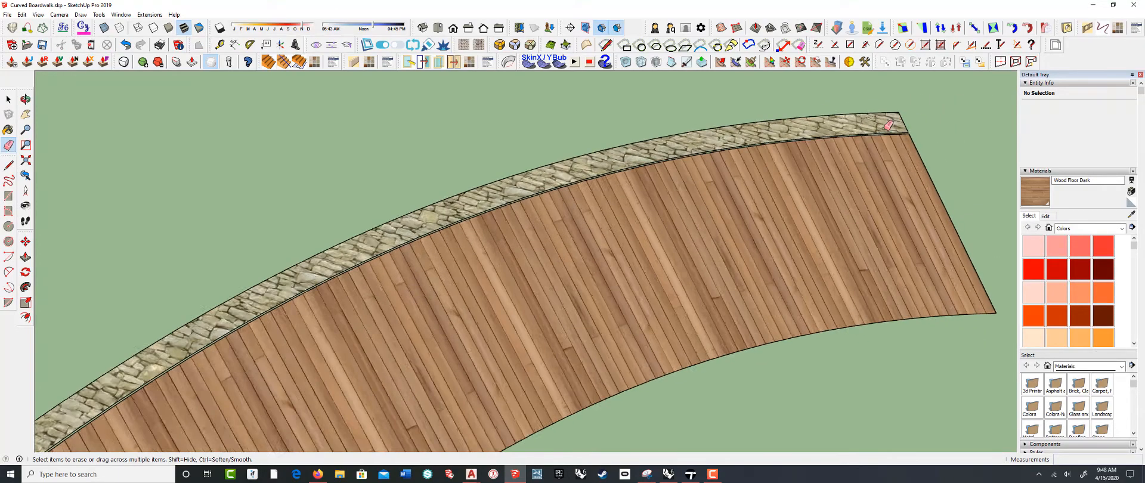
{"action": "scroll", "coordinate": [894, 116], "scroll_direction": "down", "scroll_amount": 3}
{"action": "scroll", "coordinate": [892, 113], "scroll_direction": "down", "scroll_amount": 2}
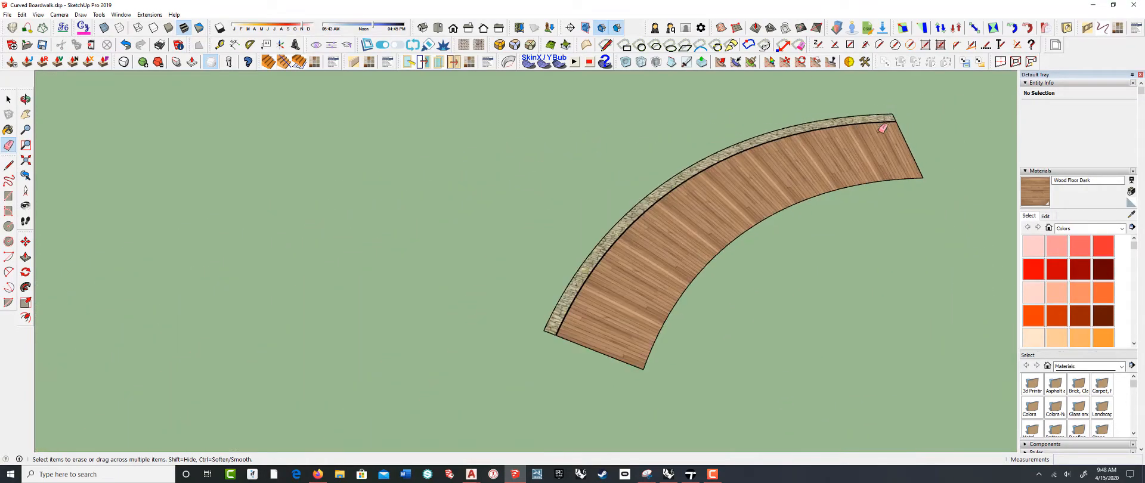
- Select the softened stone border, launch ThruPaint from Fredo Tools and paint the border with the current Wood Floor Dark material
{"action": "middle_click_drag", "start_coordinate": [600, 339], "coordinate": [537, 259]}
{"action": "middle_click_drag", "start_coordinate": [602, 286], "coordinate": [581, 299]}
{"action": "scroll", "coordinate": [547, 310], "scroll_direction": "up", "scroll_amount": 3}
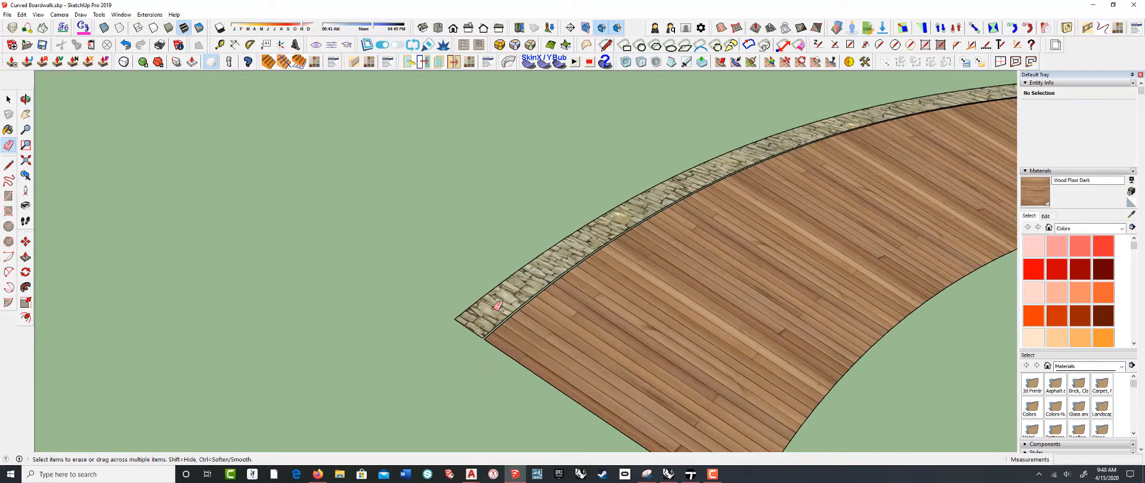
{"action": "key", "text": "space"}
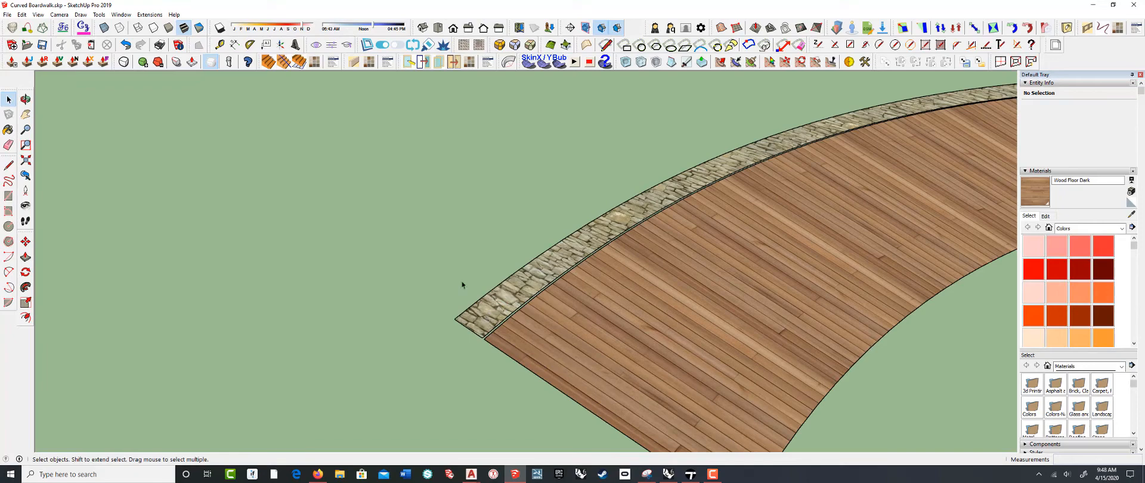
{"action": "left_click", "coordinate": [493, 310]}
{"action": "left_click", "coordinate": [65, 29]}
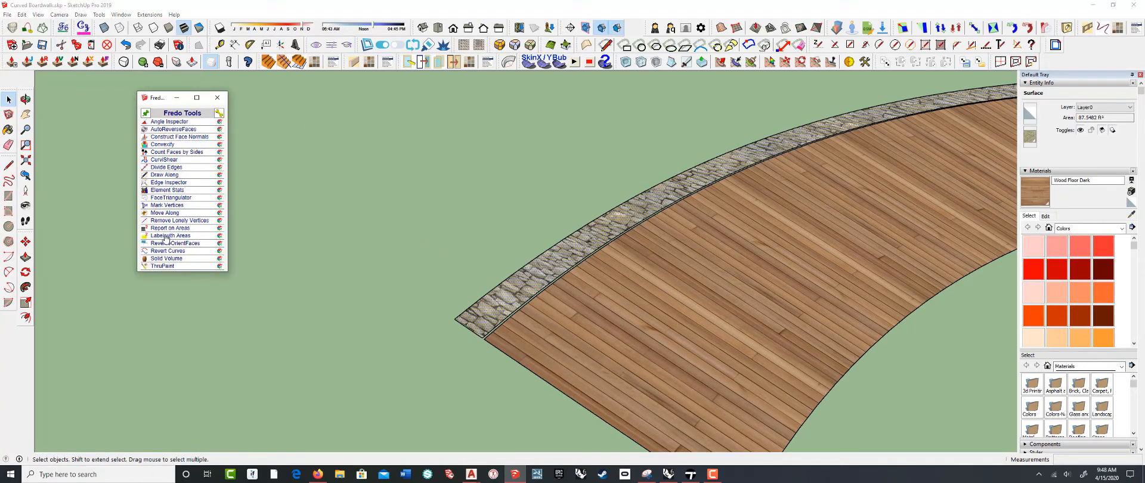
{"action": "left_click", "coordinate": [179, 266]}
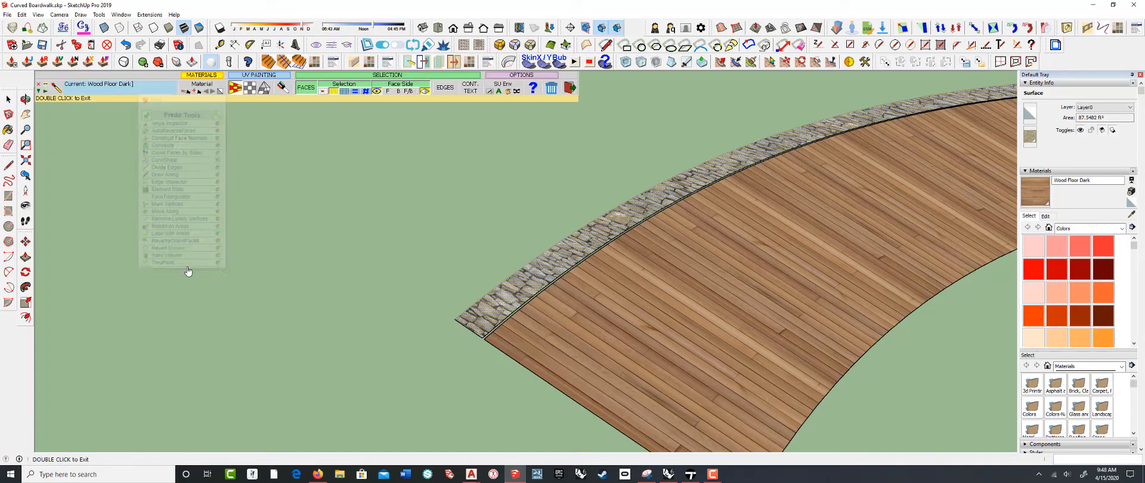
{"action": "left_click", "coordinate": [471, 328]}
- Sample Stone Coursed Rough from the existing boardwalk's border and repaint the new segmented border with it in QuadMesh mode
{"action": "scroll", "coordinate": [422, 233], "scroll_direction": "down", "scroll_amount": 5}
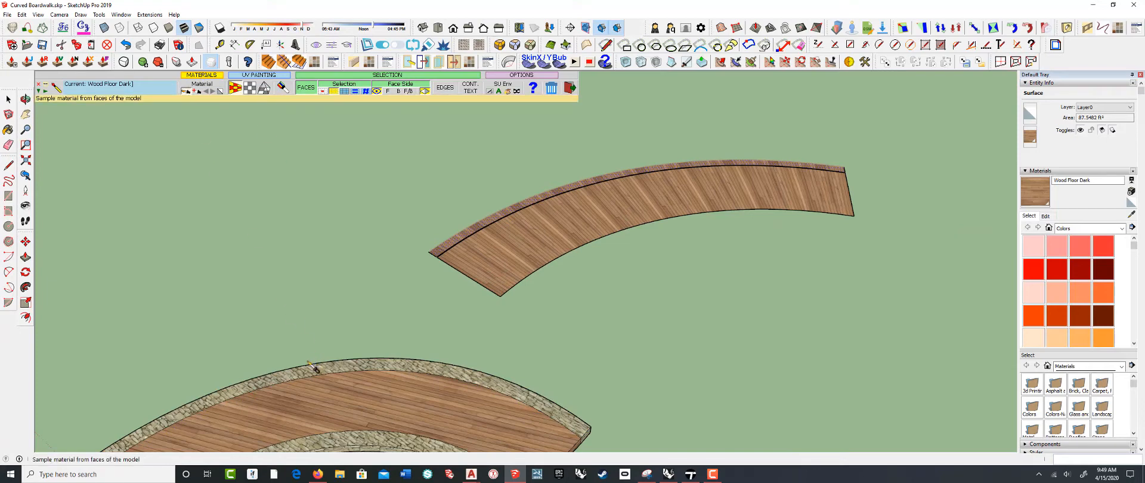
{"action": "left_click", "coordinate": [309, 362]}
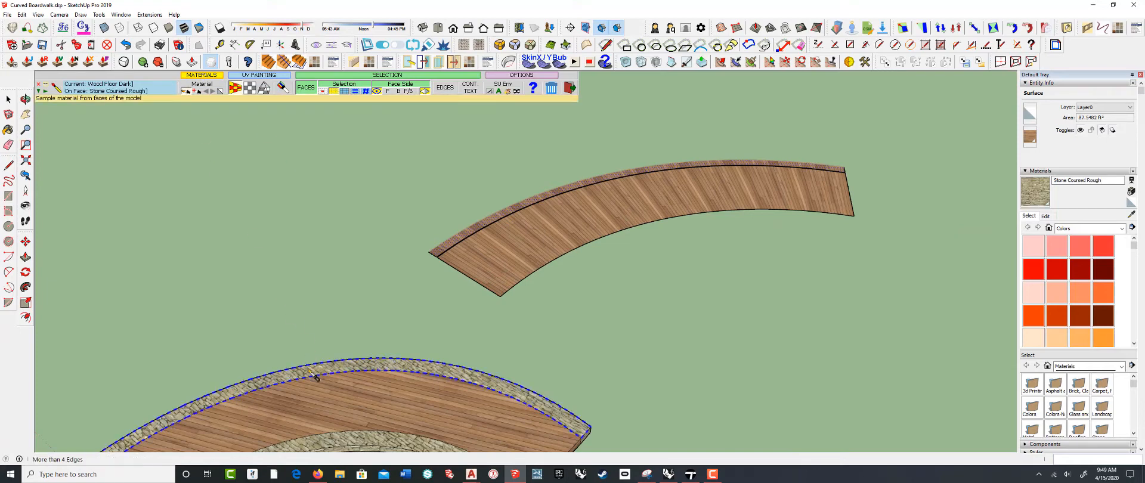
{"action": "left_click", "coordinate": [451, 250]}
{"action": "scroll", "coordinate": [449, 236], "scroll_direction": "up", "scroll_amount": 3}
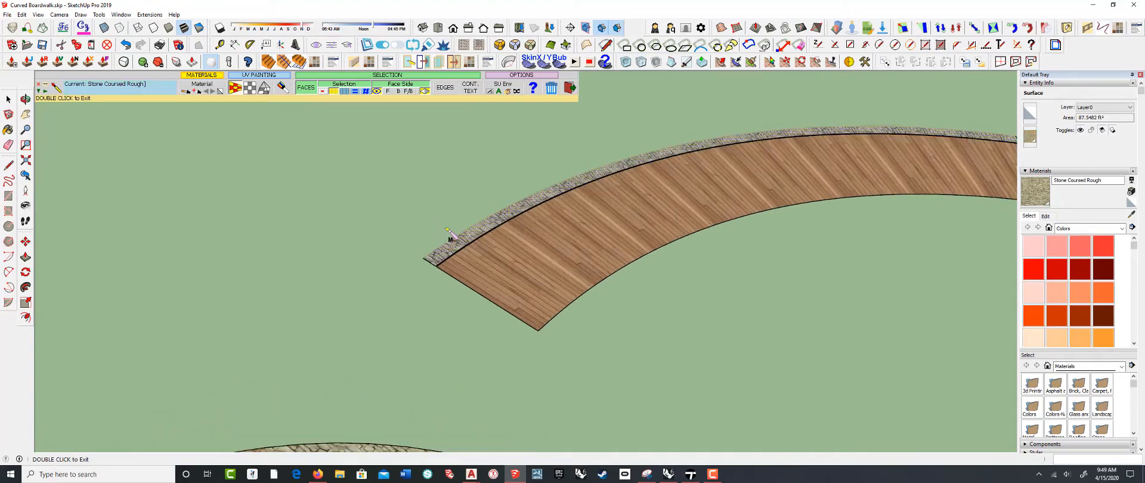
{"action": "scroll", "coordinate": [456, 232], "scroll_direction": "up", "scroll_amount": 2}
{"action": "mouse_move", "coordinate": [461, 231]}
{"action": "middle_mouse_down"}
{"action": "mouse_move", "coordinate": [627, 247]}
{"action": "mouse_move", "coordinate": [430, 280]}
{"action": "middle_mouse_up"}
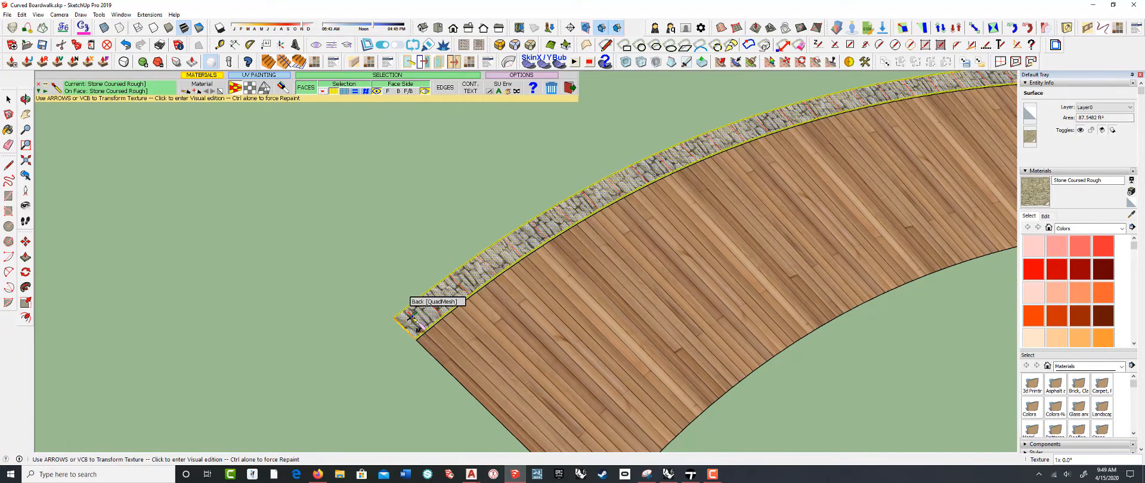
- Enlarge the stone texture uniformly along the new border with ThruPaint's visual texture editing and finish the painting session
{"action": "scroll", "coordinate": [411, 318], "scroll_direction": "up", "scroll_amount": 1}
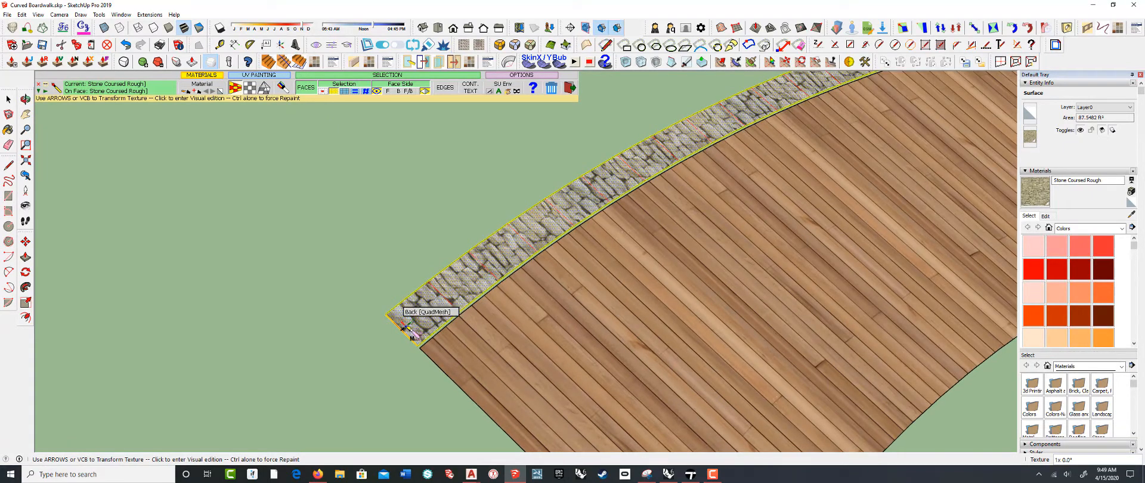
{"action": "left_click", "coordinate": [408, 328]}
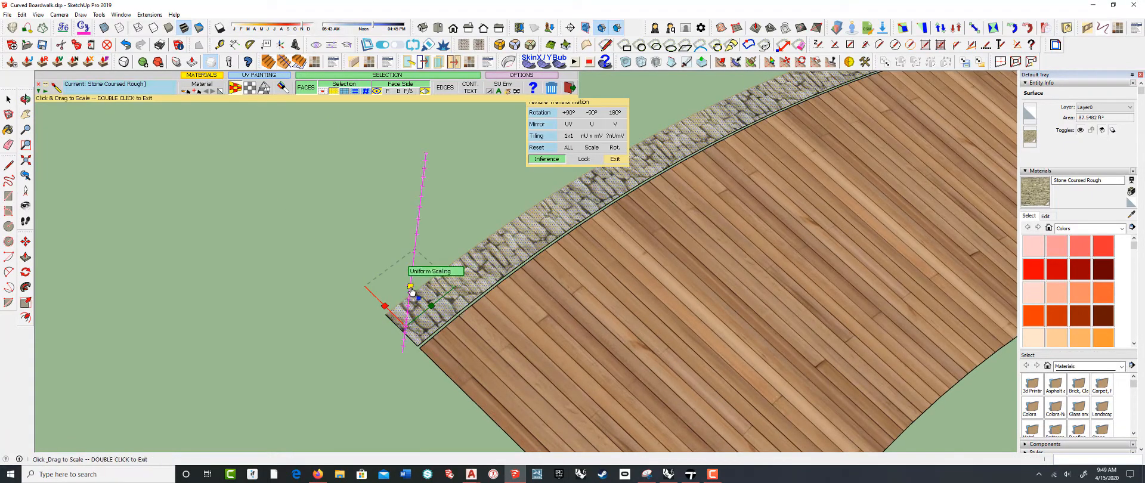
{"action": "left_click_drag", "start_coordinate": [411, 291], "coordinate": [417, 250]}
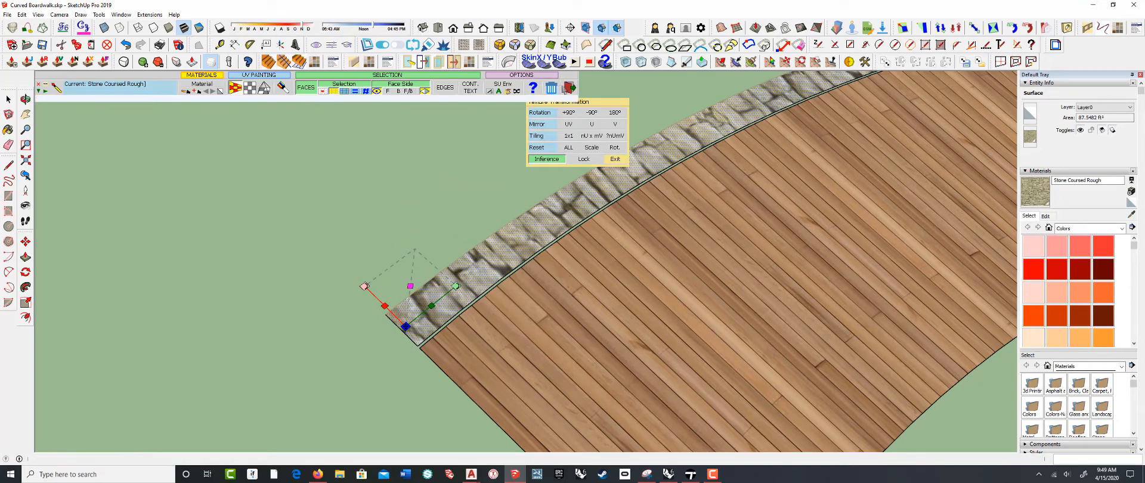
{"action": "left_click", "coordinate": [569, 88]}
- Examine the new curve beside the existing boardwalks, up to the gap between deck and stone border at a boardwalk's end
{"action": "scroll", "coordinate": [415, 210], "scroll_direction": "down", "scroll_amount": 4}
{"action": "middle_click_drag", "start_coordinate": [462, 281], "coordinate": [438, 284]}
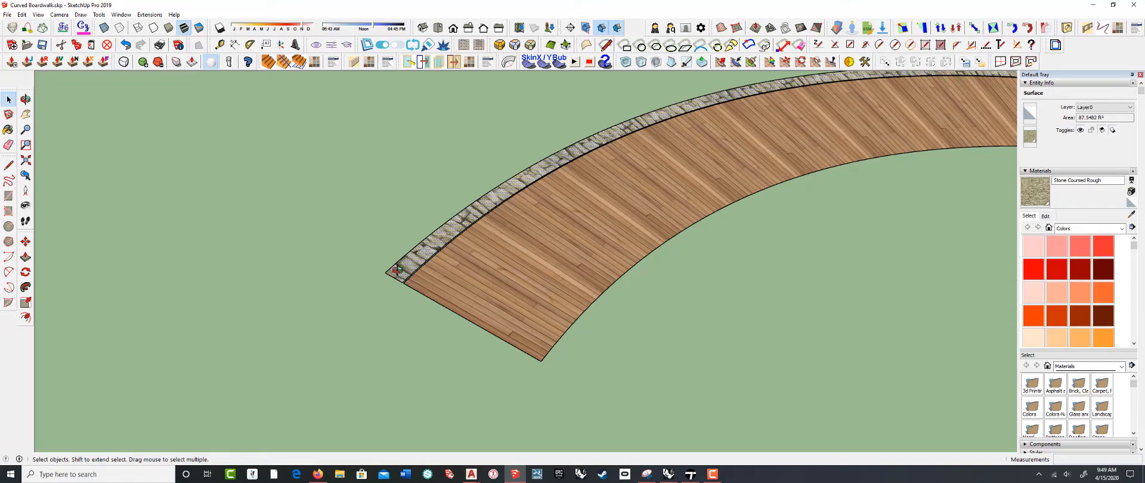
{"action": "scroll", "coordinate": [396, 270], "scroll_direction": "down", "scroll_amount": 8}
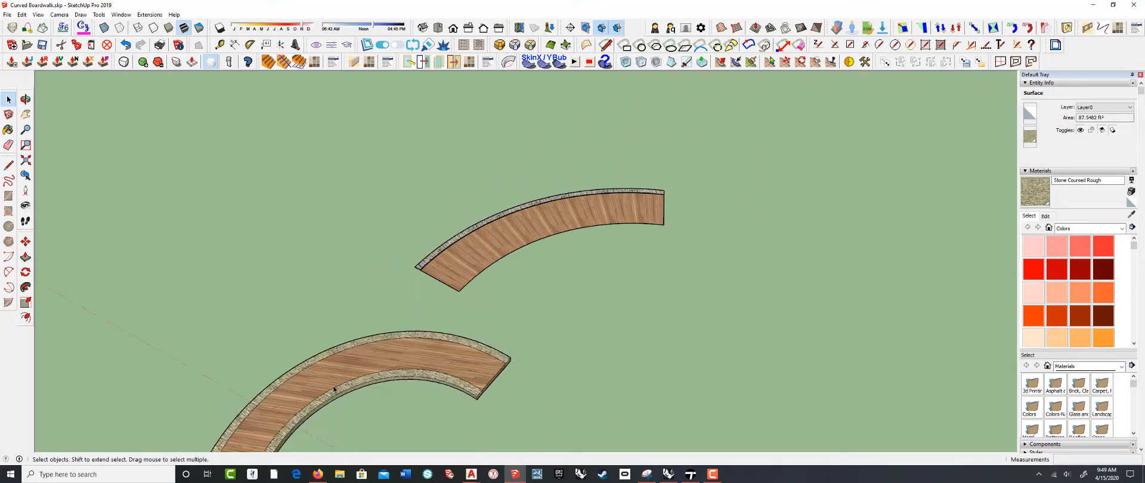
{"action": "scroll", "coordinate": [344, 363], "scroll_direction": "up", "scroll_amount": 8}
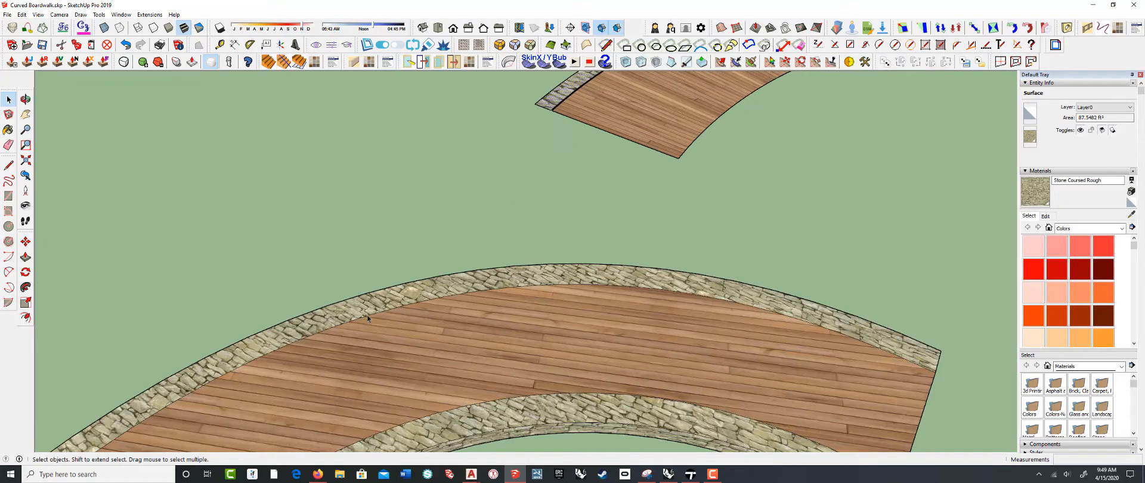
{"action": "middle_click_drag", "start_coordinate": [466, 327], "coordinate": [606, 212]}
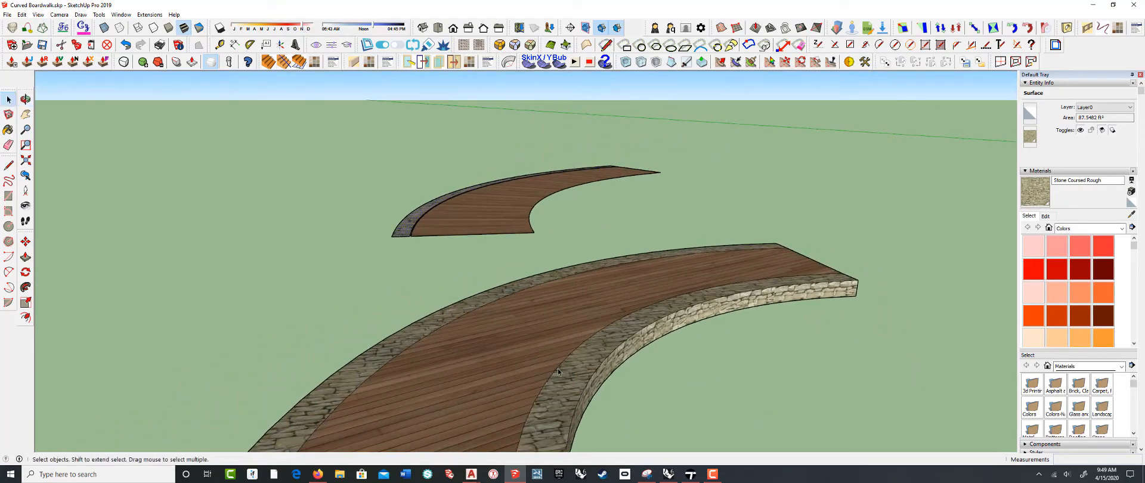
{"action": "scroll", "coordinate": [567, 362], "scroll_direction": "up", "scroll_amount": 1}
{"action": "middle_click_drag", "start_coordinate": [588, 300], "coordinate": [417, 339]}
{"action": "scroll", "coordinate": [420, 334], "scroll_direction": "down", "scroll_amount": 5}
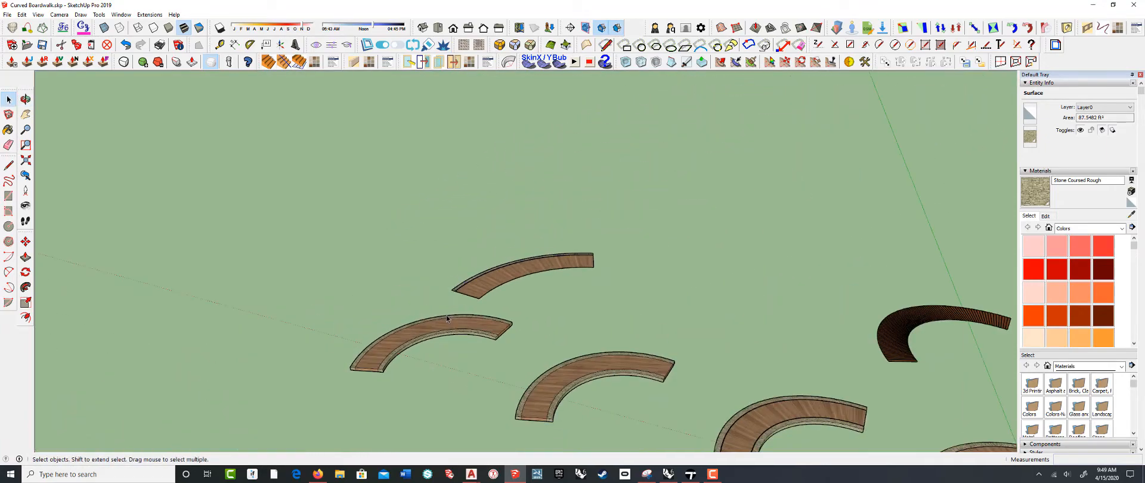
{"action": "middle_click_drag", "start_coordinate": [559, 413], "coordinate": [385, 294], "text": "shift"}
{"action": "scroll", "coordinate": [563, 351], "scroll_direction": "up", "scroll_amount": 10}
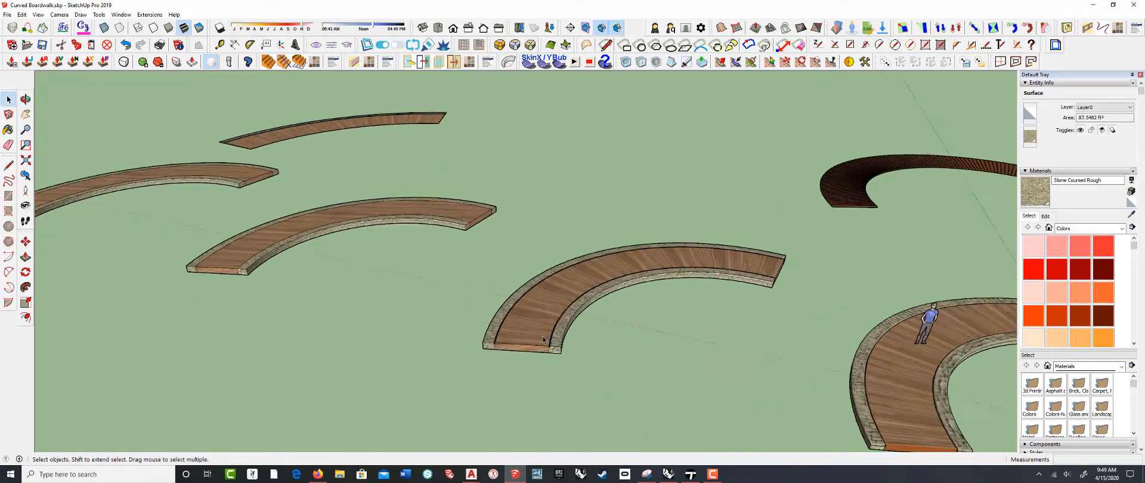
{"action": "middle_click_drag", "start_coordinate": [467, 368], "coordinate": [503, 344]}
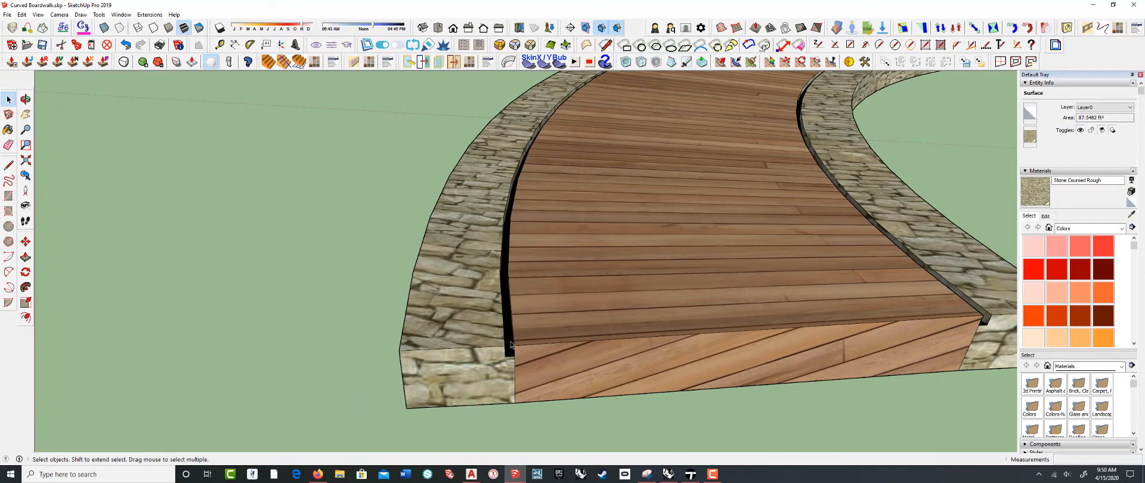
{"action": "middle_click_drag", "start_coordinate": [514, 367], "coordinate": [569, 303]}
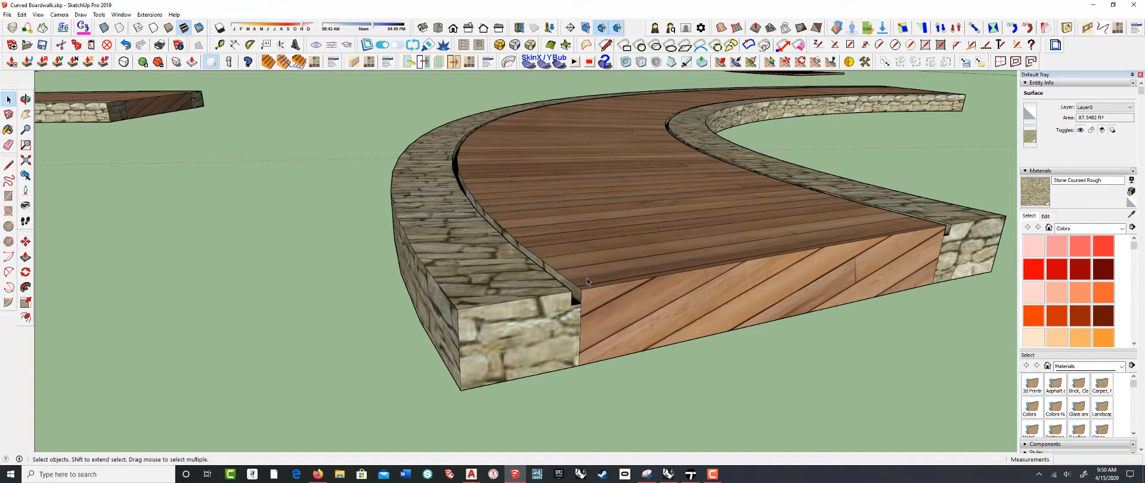
- Sample the Wood Floor Dark material from the deck at the end of the bordered boardwalk
{"action": "key", "text": "b"}
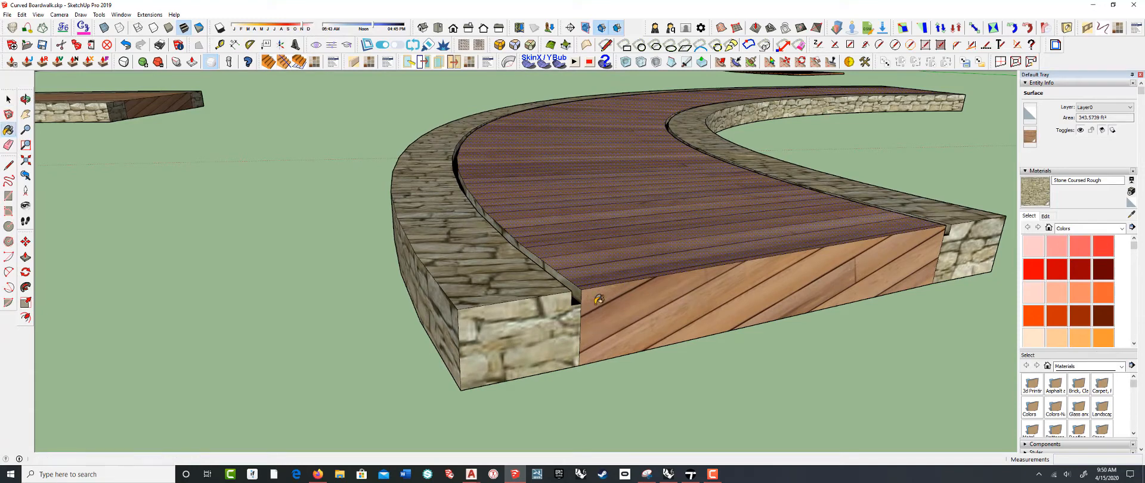
{"action": "left_click", "coordinate": [584, 296], "text": "alt"}
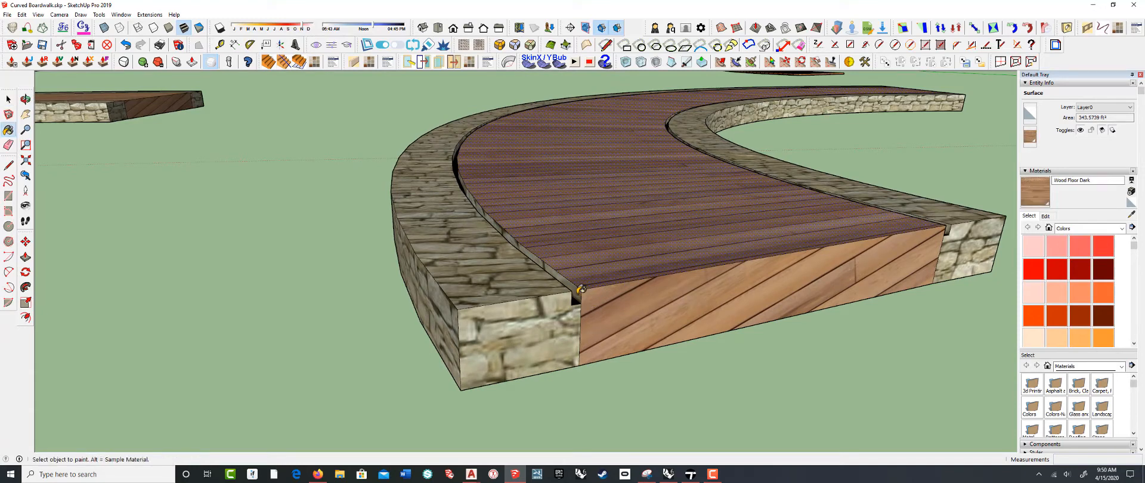
{"action": "middle_click_drag", "start_coordinate": [601, 305], "coordinate": [480, 317]}
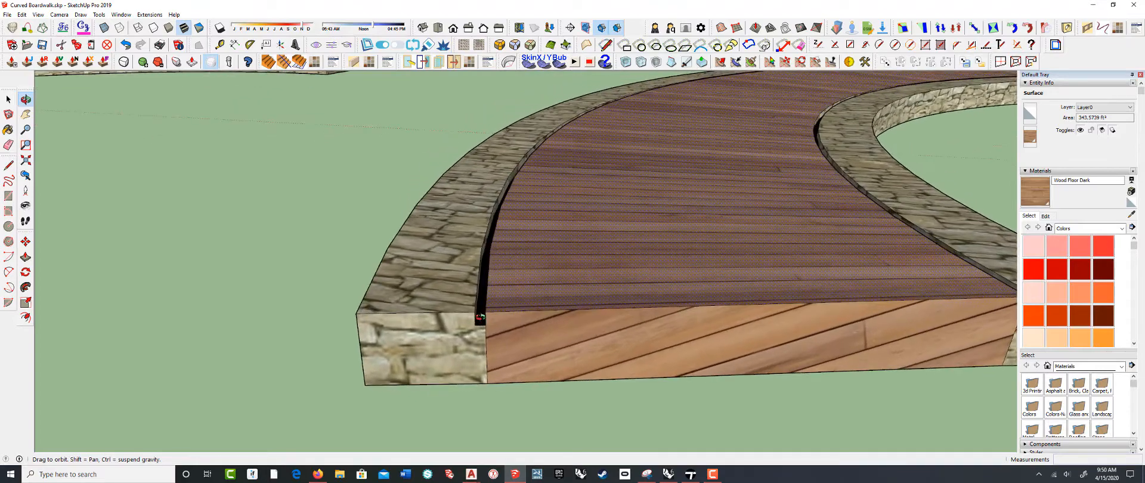
{"action": "scroll", "coordinate": [406, 292], "scroll_direction": "down", "scroll_amount": 6}
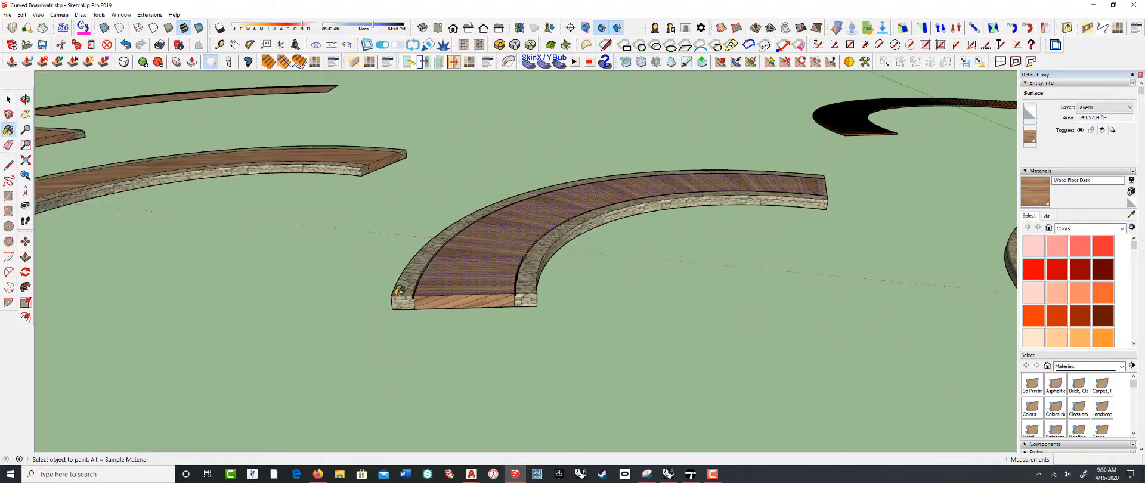
{"action": "scroll", "coordinate": [398, 290], "scroll_direction": "down", "scroll_amount": 2}
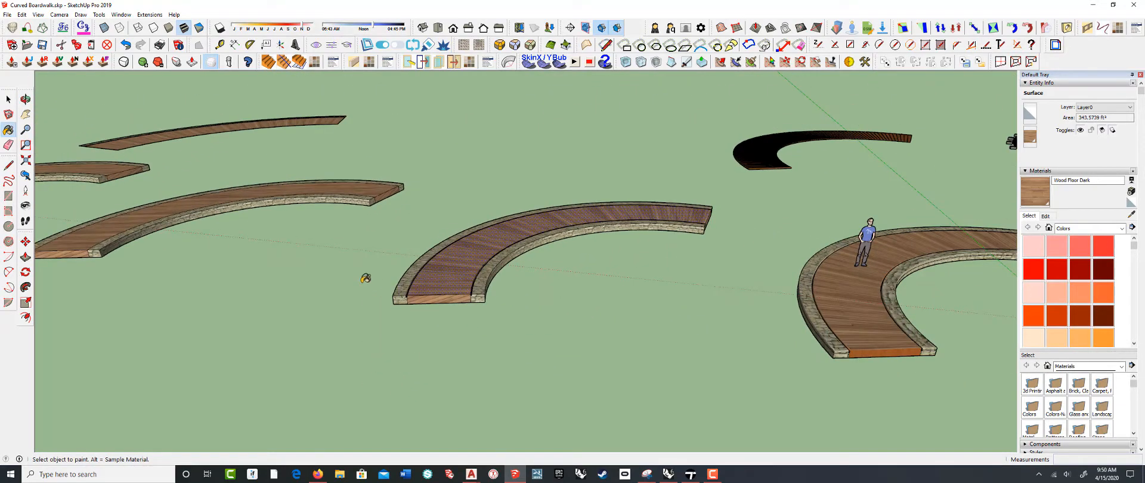
{"action": "scroll", "coordinate": [365, 278], "scroll_direction": "down", "scroll_amount": 1}
{"action": "key", "text": "space"}
- Examine the rounded stone border edges and deck end of the finished boardwalk beside the human figure
{"action": "mouse_move", "coordinate": [511, 284]}
{"action": "middle_mouse_down"}
{"action": "mouse_move", "coordinate": [458, 314]}
{"action": "mouse_move", "coordinate": [464, 327]}
{"action": "middle_mouse_up"}
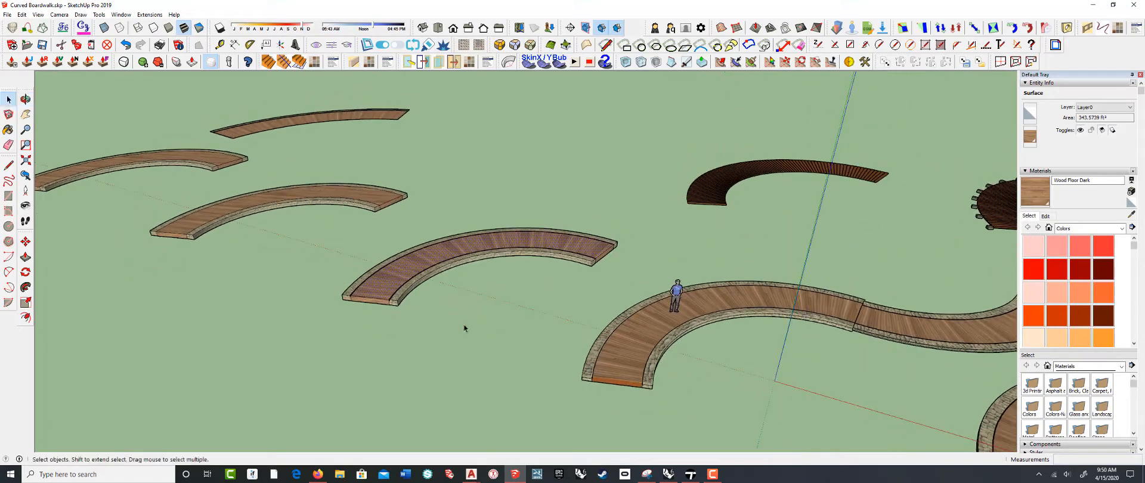
{"action": "scroll", "coordinate": [631, 397], "scroll_direction": "up", "scroll_amount": 2}
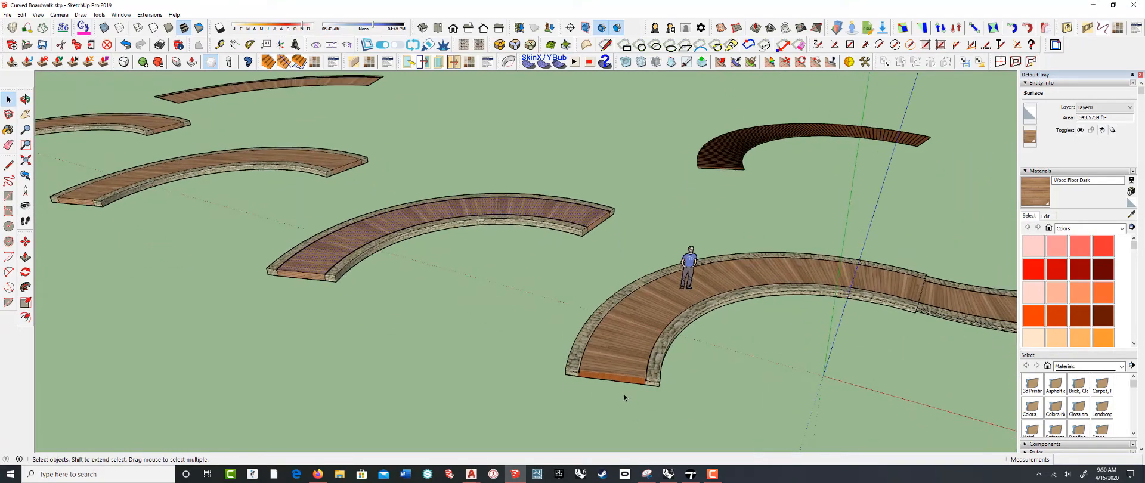
{"action": "scroll", "coordinate": [617, 384], "scroll_direction": "up", "scroll_amount": 6}
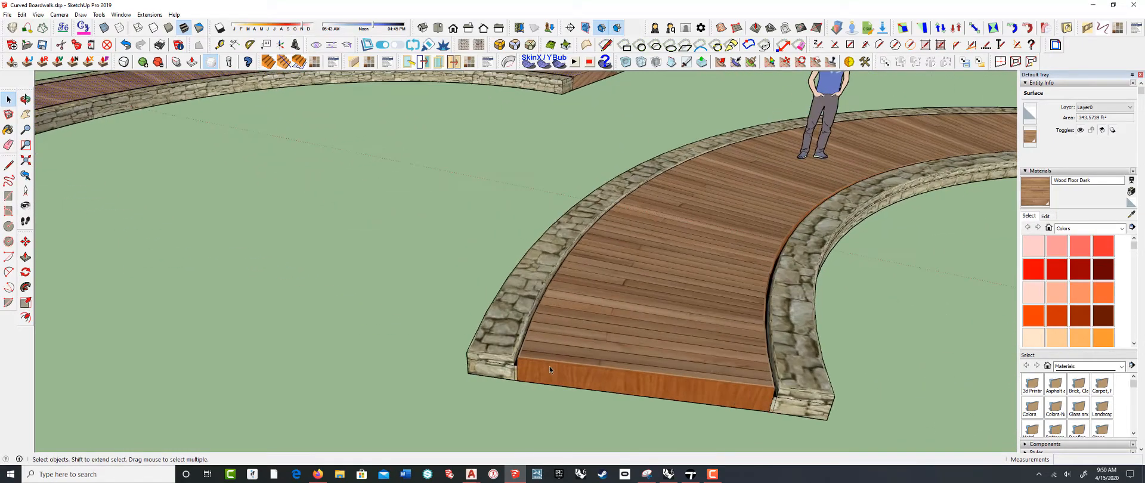
{"action": "scroll", "coordinate": [517, 373], "scroll_direction": "up", "scroll_amount": 8}
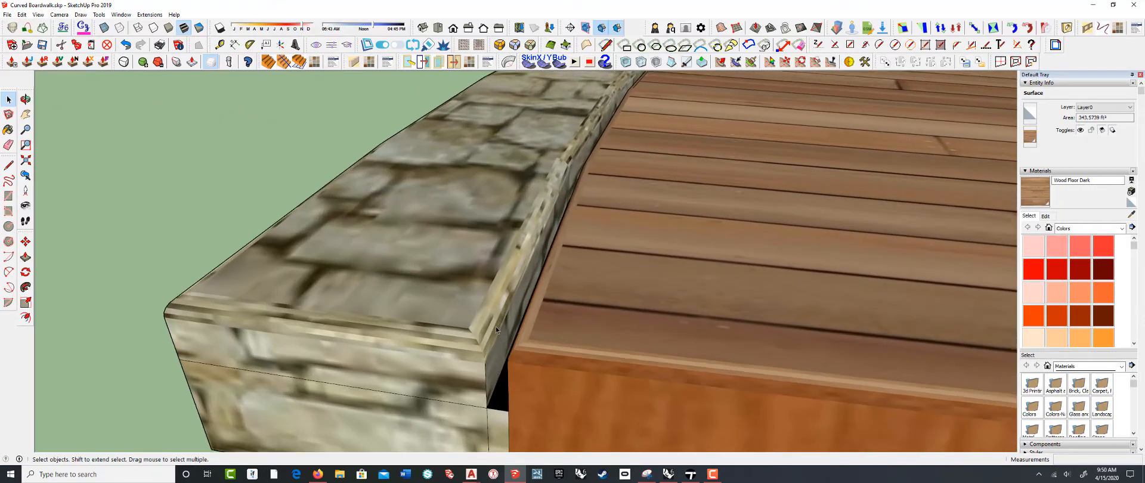
{"action": "middle_click_drag", "start_coordinate": [495, 327], "coordinate": [693, 287]}
{"action": "scroll", "coordinate": [642, 312], "scroll_direction": "down", "scroll_amount": 10}
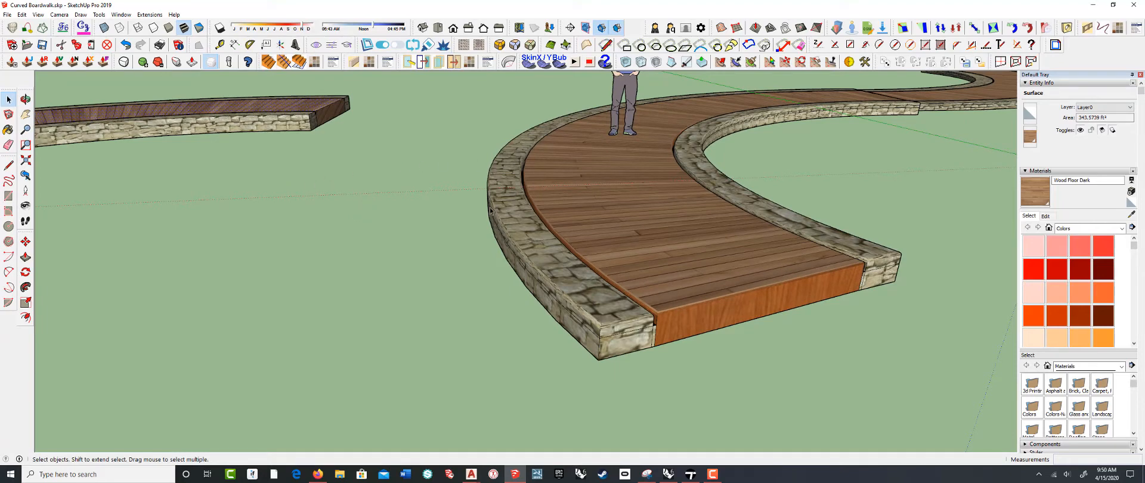
{"action": "middle_click_drag", "start_coordinate": [295, 168], "coordinate": [479, 199]}
{"action": "middle_click_drag", "start_coordinate": [513, 282], "coordinate": [427, 305]}
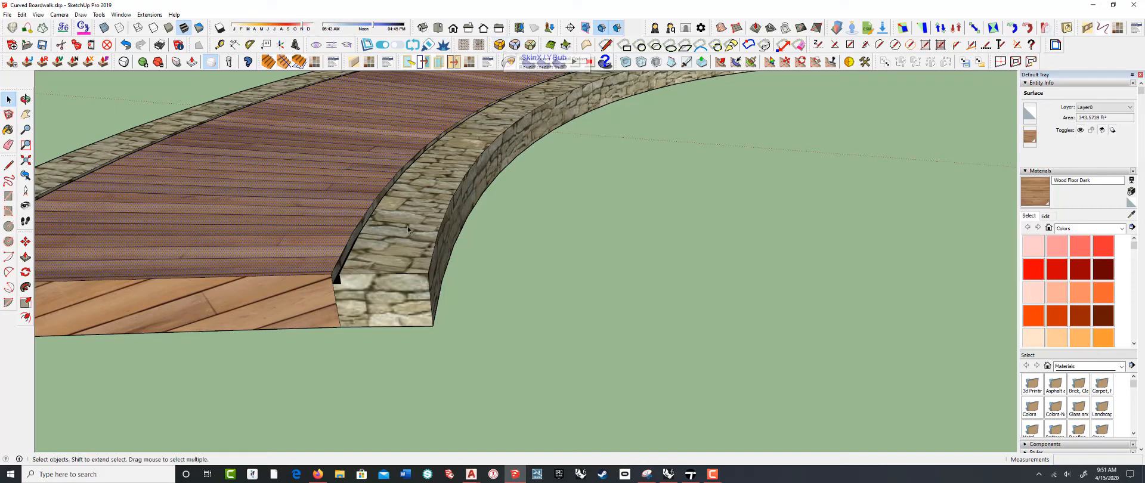
- Round the top edges of the boardwalk's inner stone border with RoundCorner, using a 1" offset
{"action": "left_click", "coordinate": [403, 246]}
{"action": "double_click", "coordinate": [402, 242]}
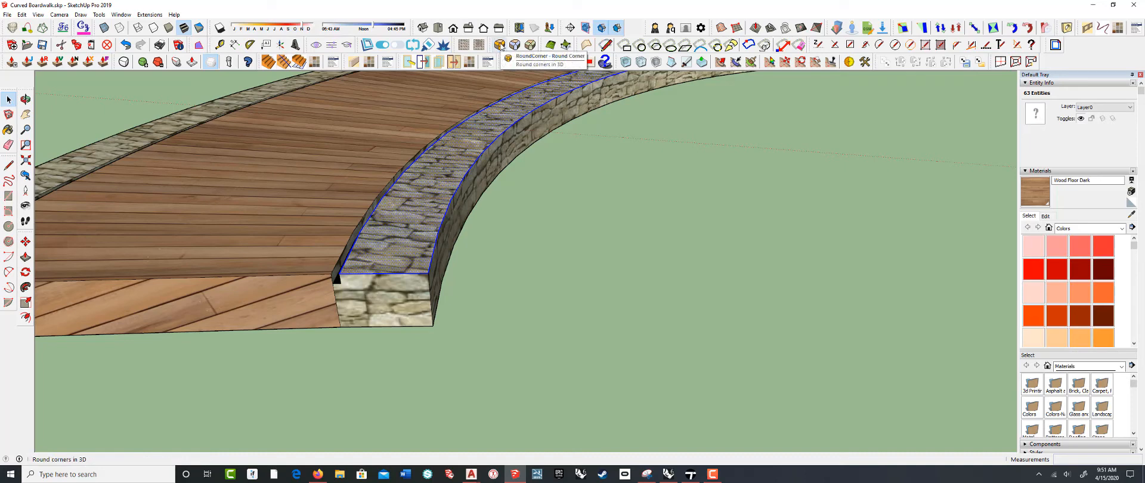
{"action": "left_click", "coordinate": [500, 46]}
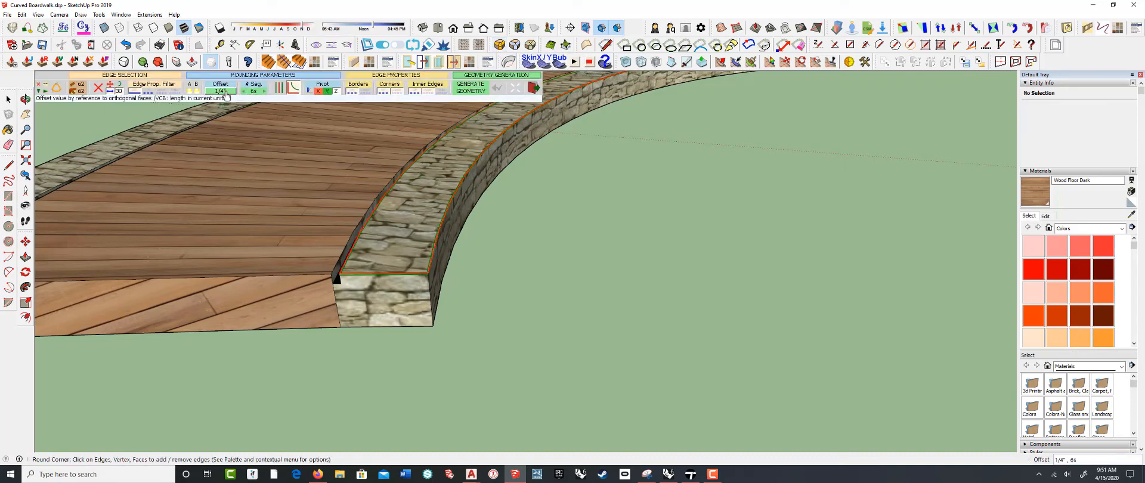
{"action": "scroll", "coordinate": [383, 275], "scroll_direction": "up", "scroll_amount": 3}
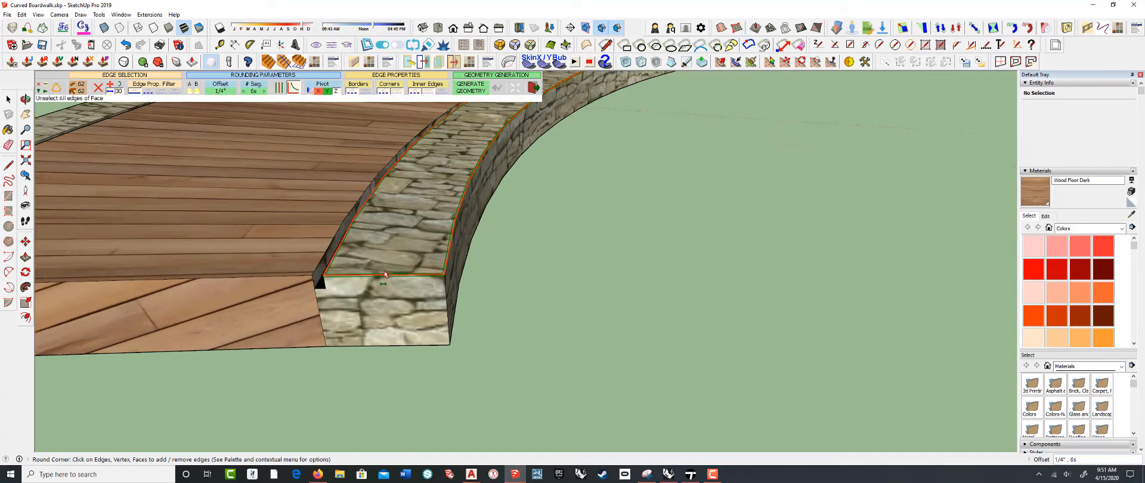
{"action": "scroll", "coordinate": [384, 274], "scroll_direction": "down", "scroll_amount": 2}
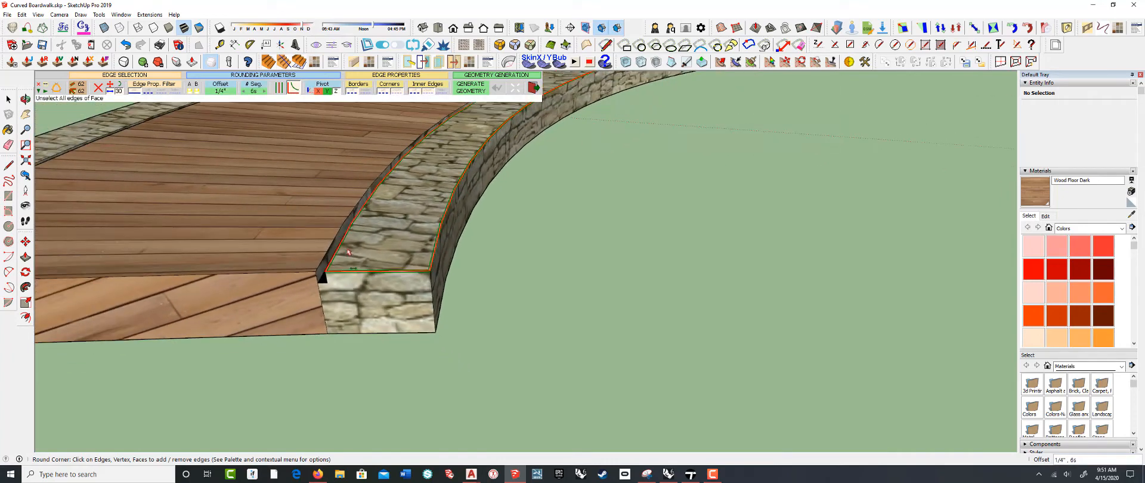
{"action": "left_click", "coordinate": [221, 90]}
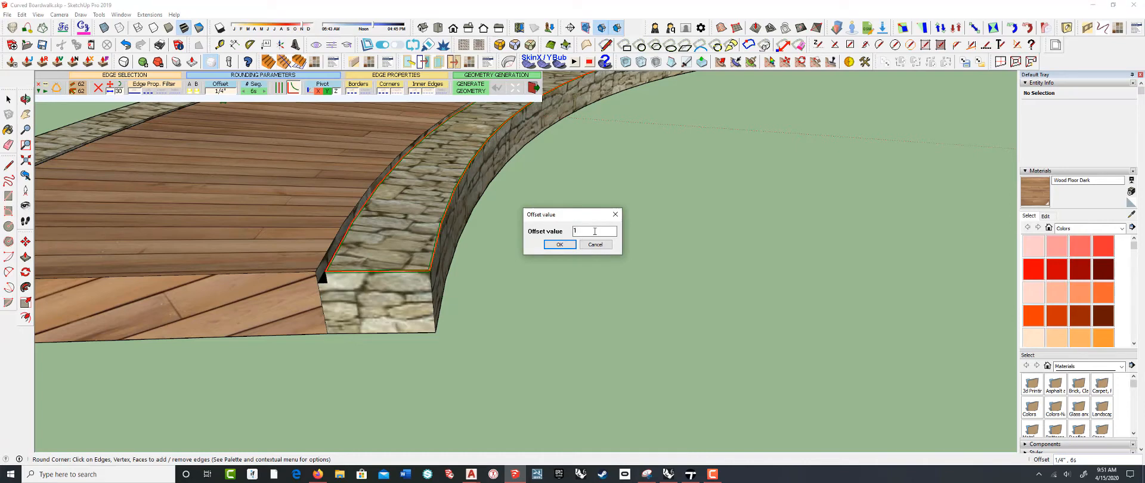
{"action": "type", "text": "1"}
{"action": "key", "text": "Return"}
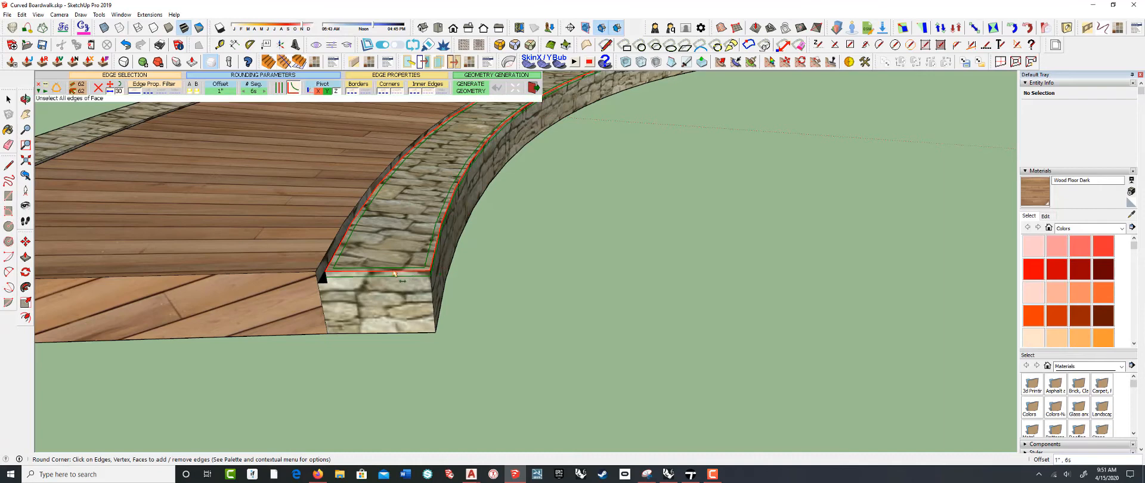
{"action": "scroll", "coordinate": [298, 280], "scroll_direction": "up", "scroll_amount": 4}
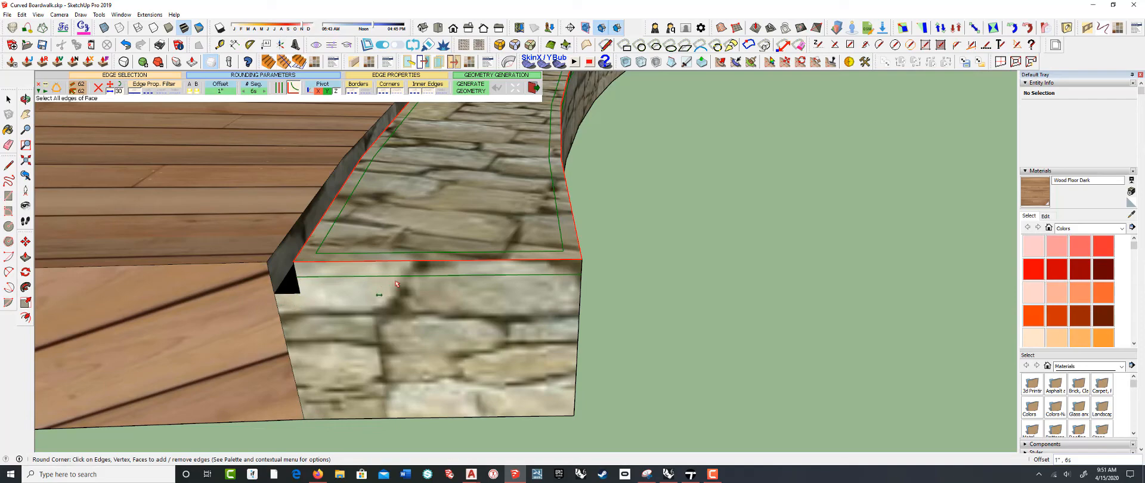
{"action": "left_click", "coordinate": [620, 238]}
{"action": "middle_click_drag", "start_coordinate": [582, 256], "coordinate": [478, 304]}
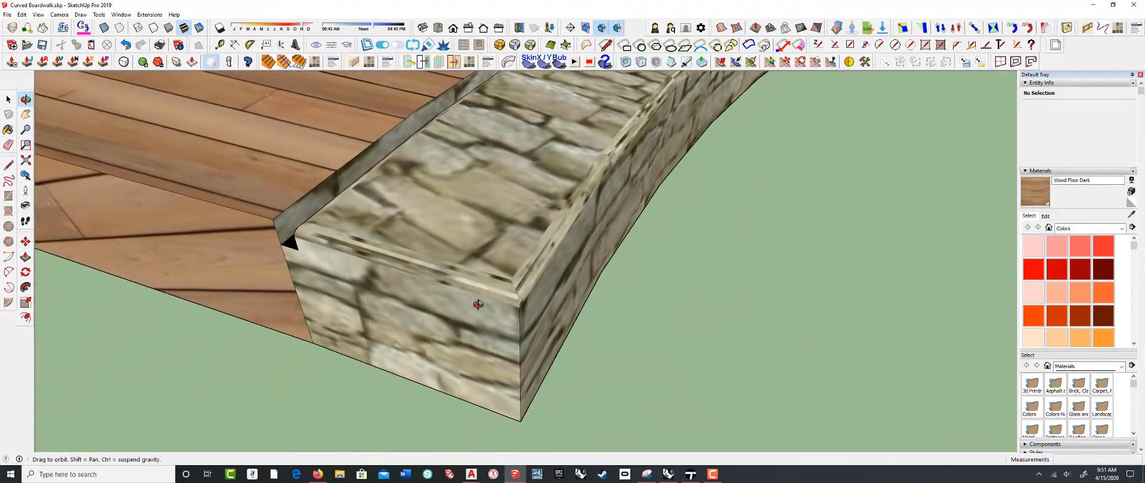
{"action": "scroll", "coordinate": [478, 304], "scroll_direction": "down", "scroll_amount": 10}
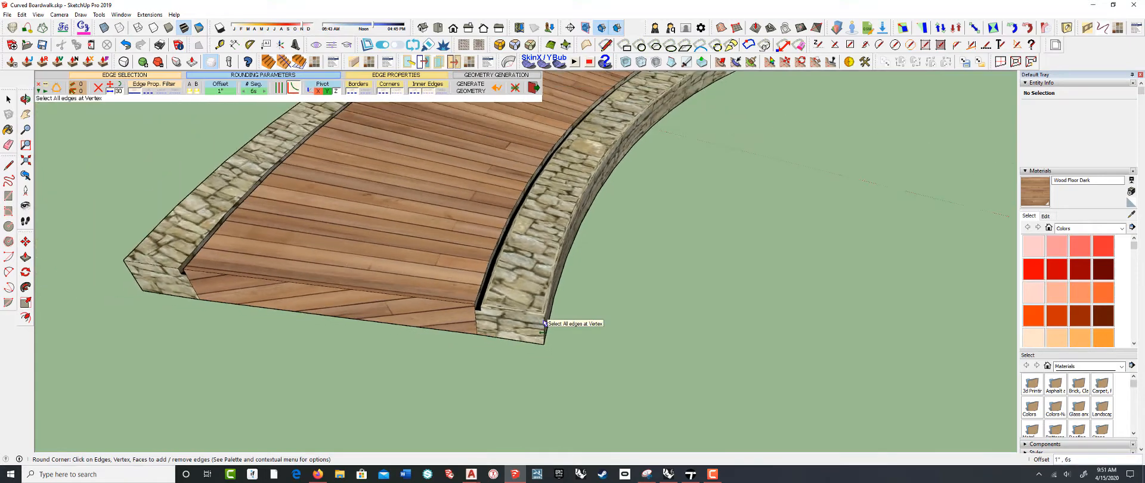
- Examine the near end of the curved boardwalk and its stone borders, then exit the Round Corner tool
{"action": "scroll", "coordinate": [544, 322], "scroll_direction": "down", "scroll_amount": 5}
{"action": "middle_click_drag", "start_coordinate": [544, 322], "coordinate": [541, 325]}
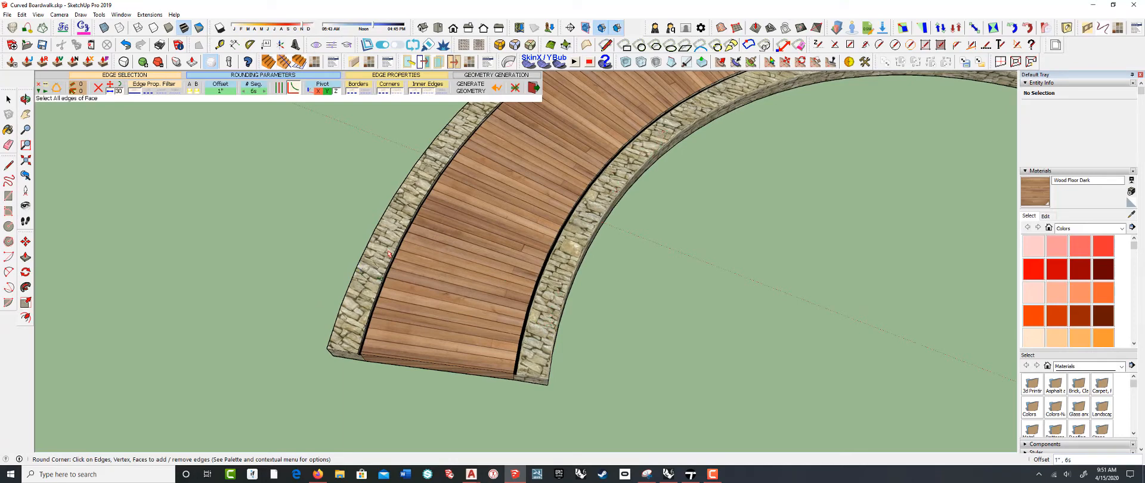
{"action": "middle_click_drag", "start_coordinate": [390, 254], "coordinate": [506, 310]}
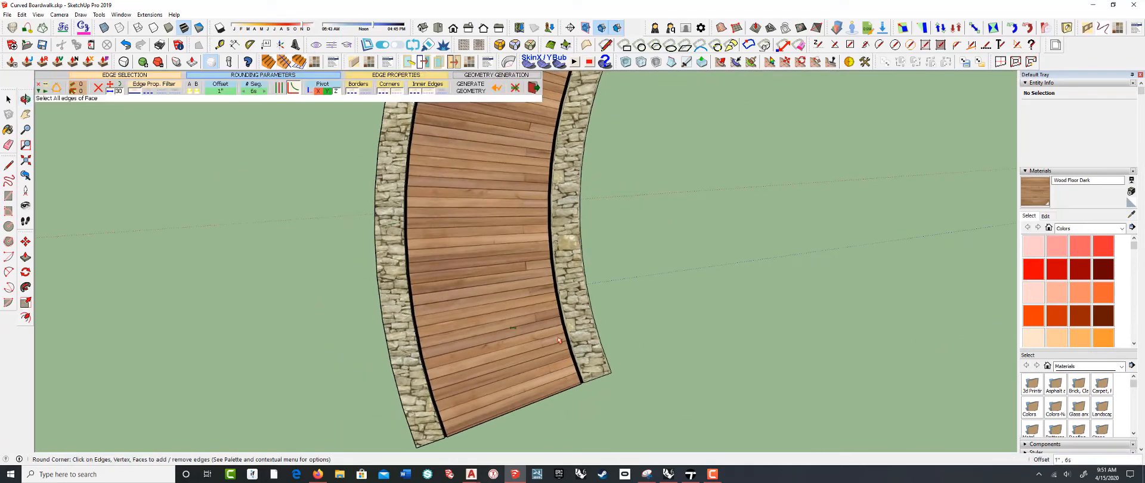
{"action": "middle_click_drag", "start_coordinate": [595, 368], "coordinate": [523, 375]}
{"action": "scroll", "coordinate": [523, 376], "scroll_direction": "up", "scroll_amount": 3}
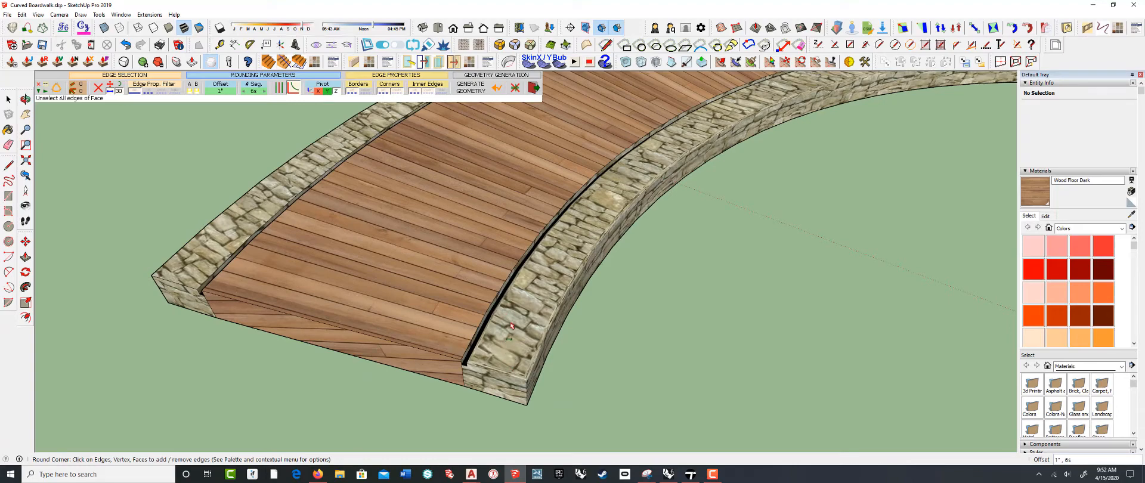
{"action": "scroll", "coordinate": [520, 363], "scroll_direction": "up", "scroll_amount": 4}
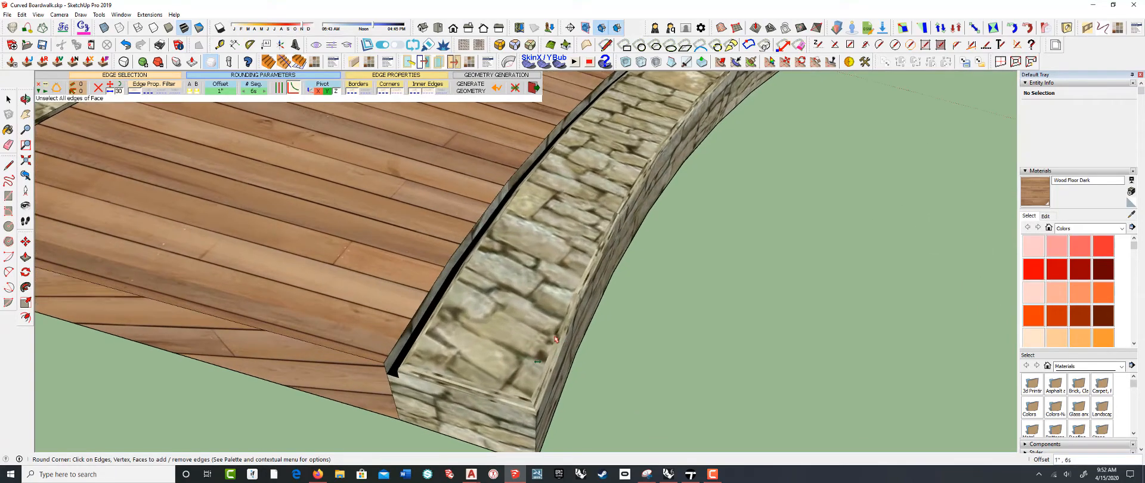
{"action": "scroll", "coordinate": [532, 333], "scroll_direction": "down", "scroll_amount": 5}
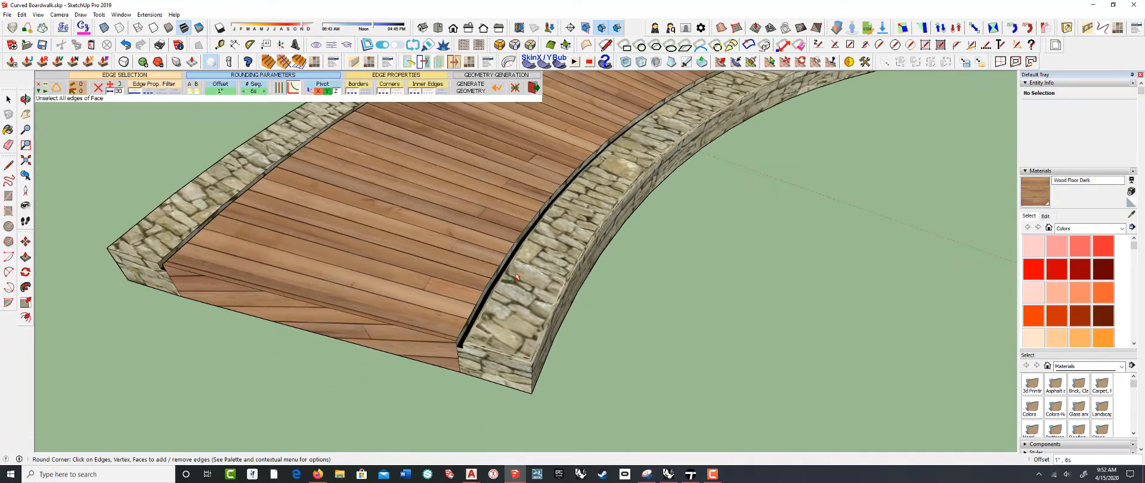
{"action": "left_click", "coordinate": [594, 292]}
{"action": "scroll", "coordinate": [468, 280], "scroll_direction": "down", "scroll_amount": 2}
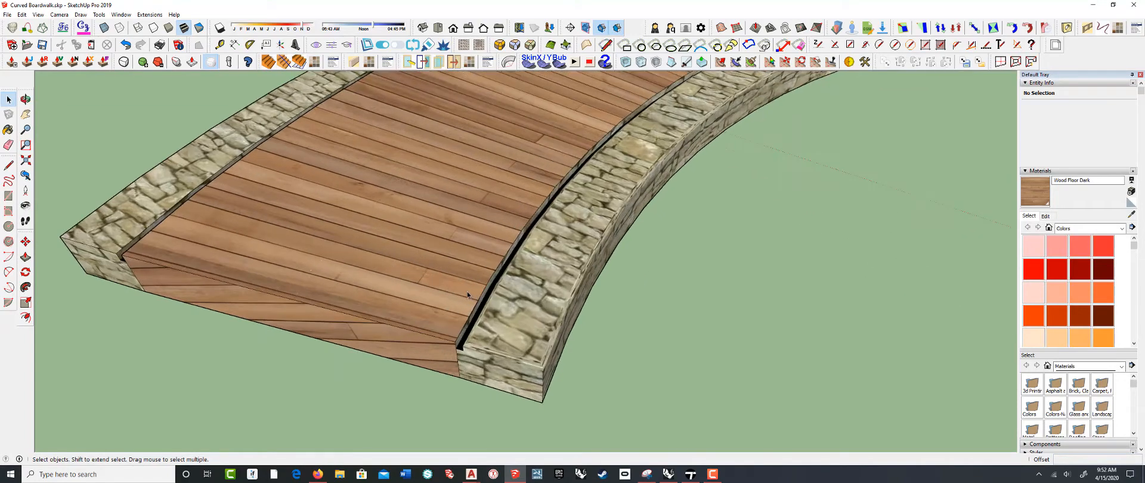
- Examine the textured boardwalk beside the standing figure, focusing on its wooden end board and stone edging
{"action": "scroll", "coordinate": [378, 276], "scroll_direction": "down", "scroll_amount": 4}
{"action": "scroll", "coordinate": [378, 276], "scroll_direction": "down", "scroll_amount": 4}
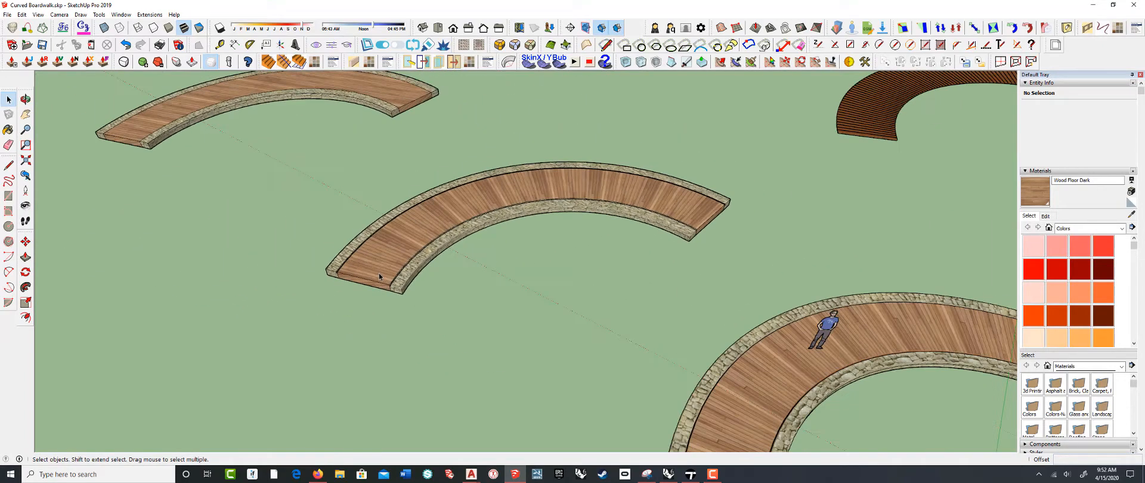
{"action": "middle_click_drag", "start_coordinate": [512, 348], "coordinate": [506, 330]}
{"action": "scroll", "coordinate": [524, 328], "scroll_direction": "up", "scroll_amount": 10}
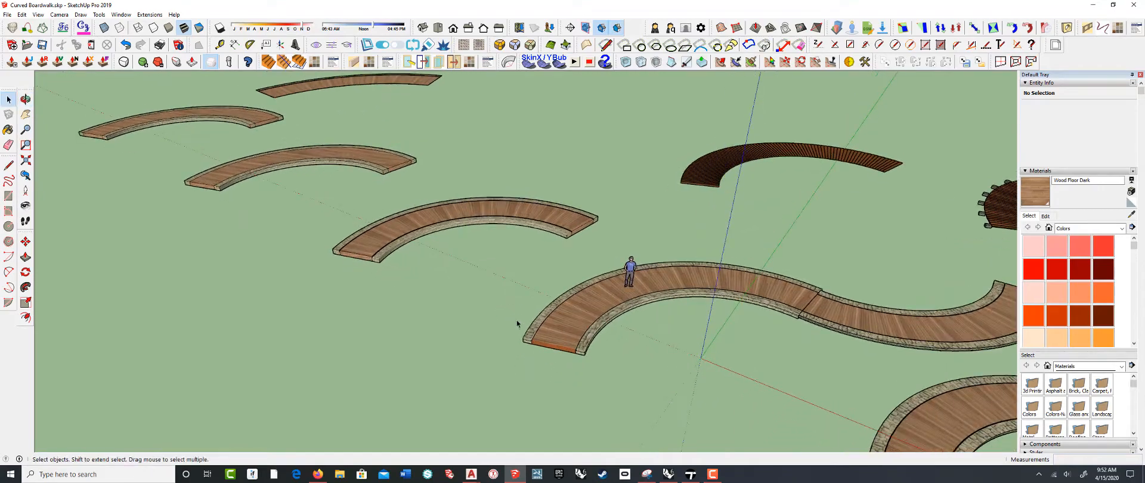
{"action": "scroll", "coordinate": [549, 334], "scroll_direction": "up", "scroll_amount": 3}
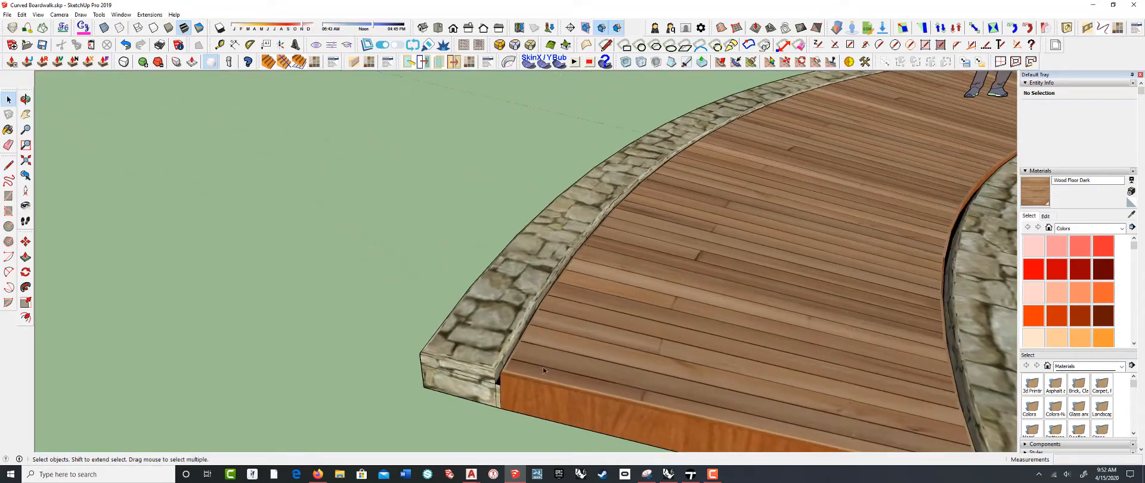
{"action": "middle_click_drag", "start_coordinate": [609, 379], "coordinate": [702, 390]}
{"action": "scroll", "coordinate": [485, 309], "scroll_direction": "down", "scroll_amount": 4}
{"action": "scroll", "coordinate": [633, 361], "scroll_direction": "down", "scroll_amount": 5}
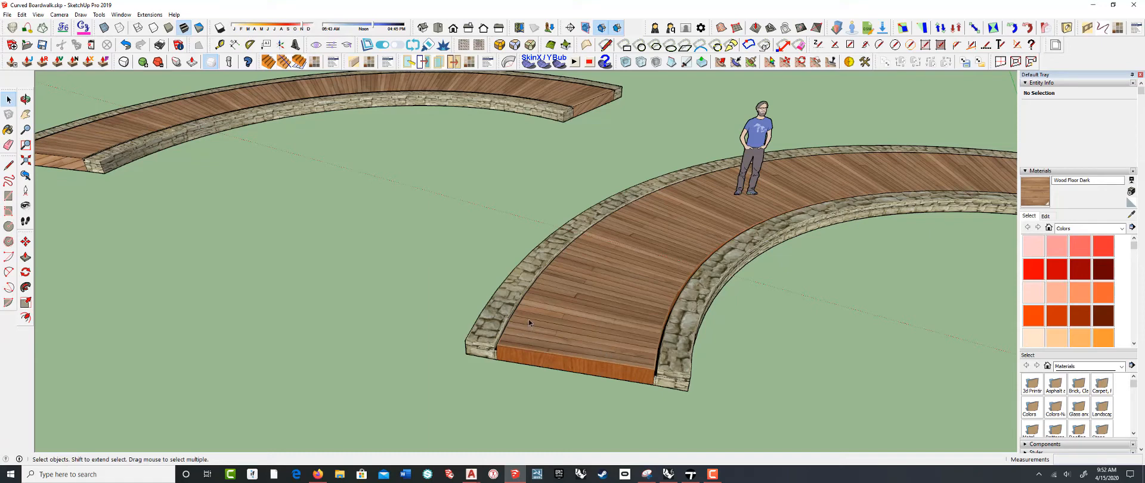
- Switch to Twinmotion and examine the rendered boardwalk's wood planks and stone edging around the standing figure
{"action": "left_click", "coordinate": [690, 474]}
{"action": "scroll", "coordinate": [633, 236], "scroll_direction": "down", "scroll_amount": 6}
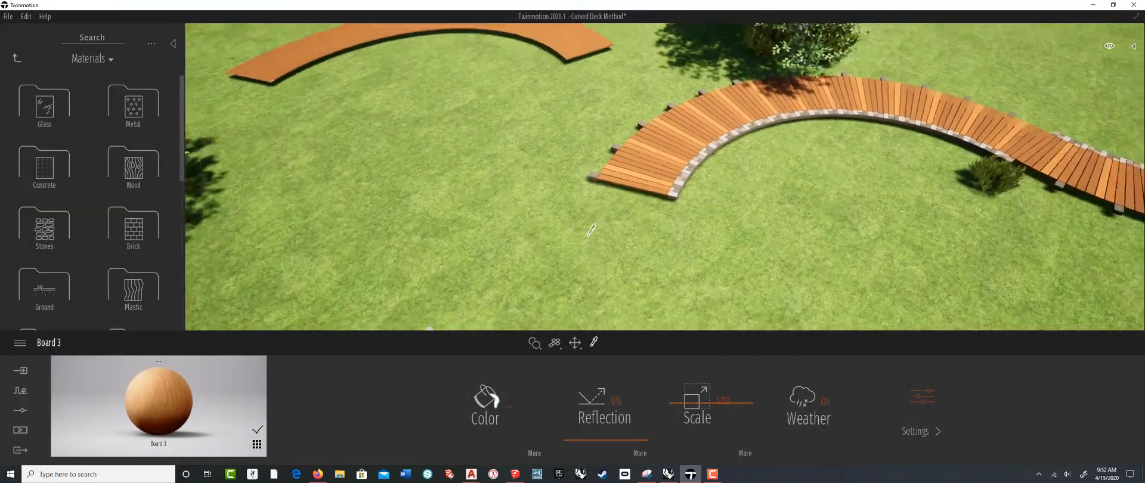
{"action": "middle_click_drag", "start_coordinate": [509, 223], "coordinate": [390, 233]}
{"action": "scroll", "coordinate": [432, 220], "scroll_direction": "up", "scroll_amount": 6}
{"action": "scroll", "coordinate": [467, 262], "scroll_direction": "up", "scroll_amount": 3}
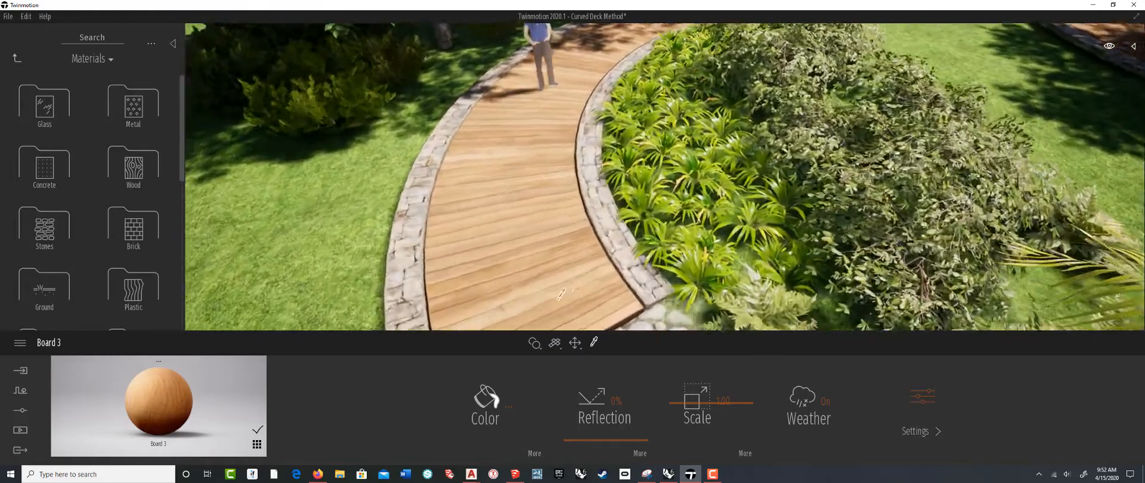
{"action": "middle_click_drag", "start_coordinate": [524, 319], "coordinate": [536, 288], "text": "shift"}
{"action": "scroll", "coordinate": [536, 288], "scroll_direction": "up", "scroll_amount": 3}
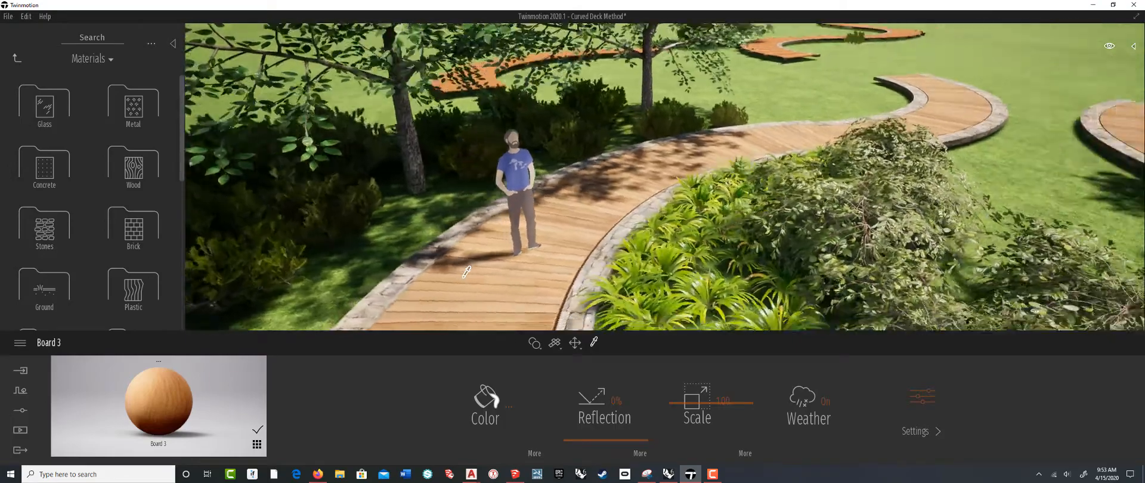
{"action": "mouse_move", "coordinate": [466, 271]}
{"action": "middle_mouse_down", "text": "shift"}
{"action": "mouse_move", "coordinate": [452, 266]}
{"action": "mouse_move", "coordinate": [469, 256]}
{"action": "middle_mouse_up", "text": "shift"}
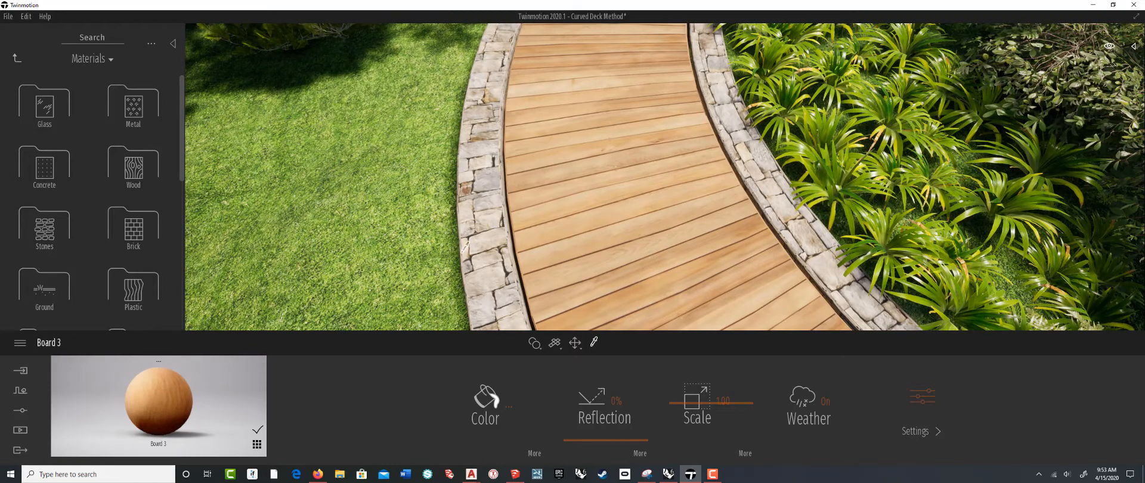
{"action": "middle_click_drag", "start_coordinate": [508, 239], "coordinate": [769, 222], "text": "shift"}
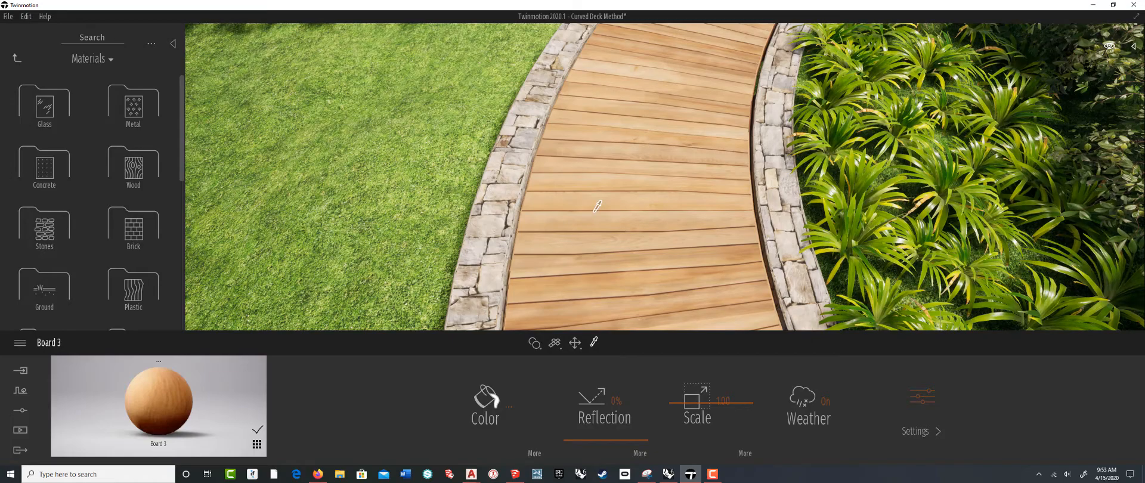
- Examine the rendered S-shaped boardwalk and the neighbouring curved walk from above, including their open ends
{"action": "scroll", "coordinate": [709, 202], "scroll_direction": "down", "scroll_amount": 3}
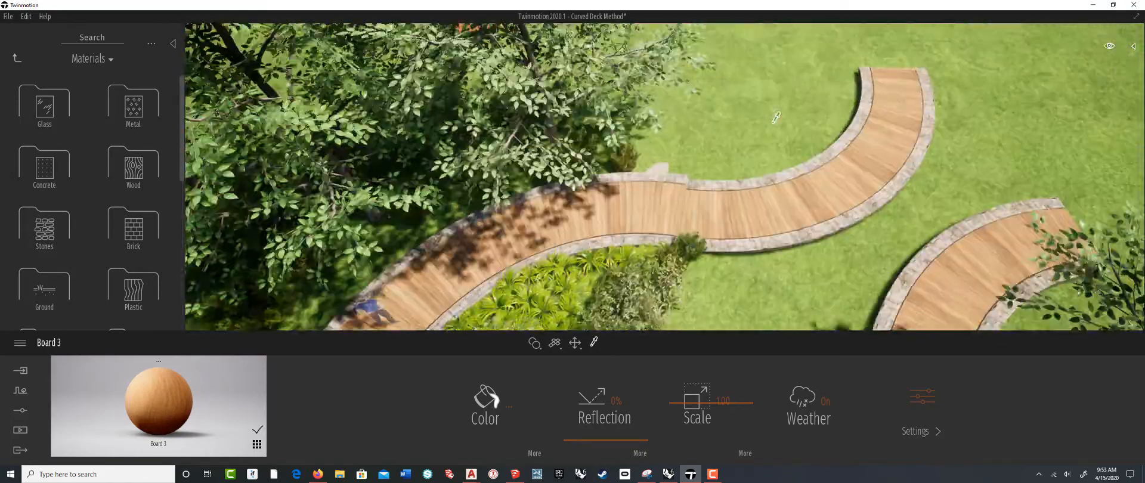
{"action": "middle_click_drag", "start_coordinate": [776, 118], "coordinate": [640, 221], "text": "shift"}
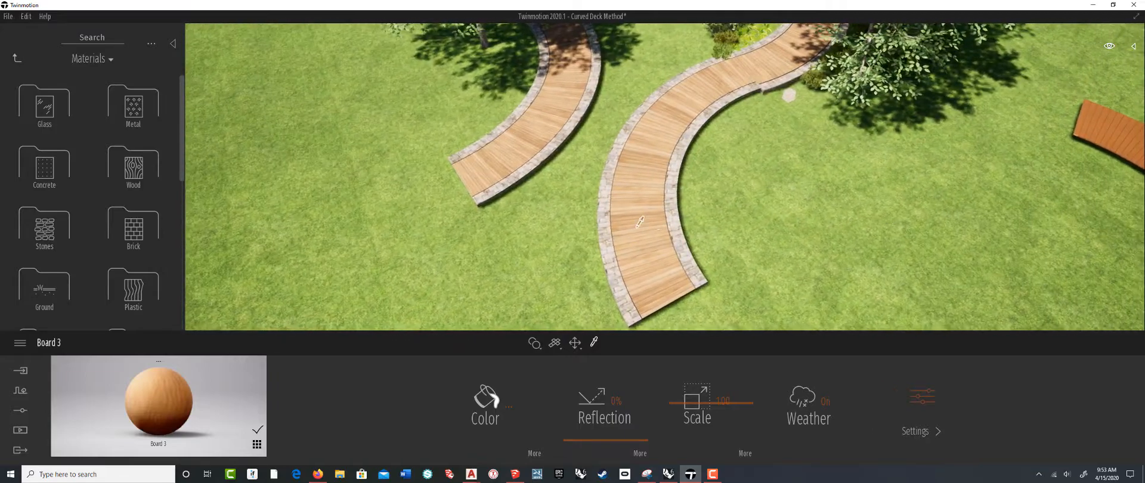
{"action": "scroll", "coordinate": [685, 197], "scroll_direction": "up", "scroll_amount": 5}
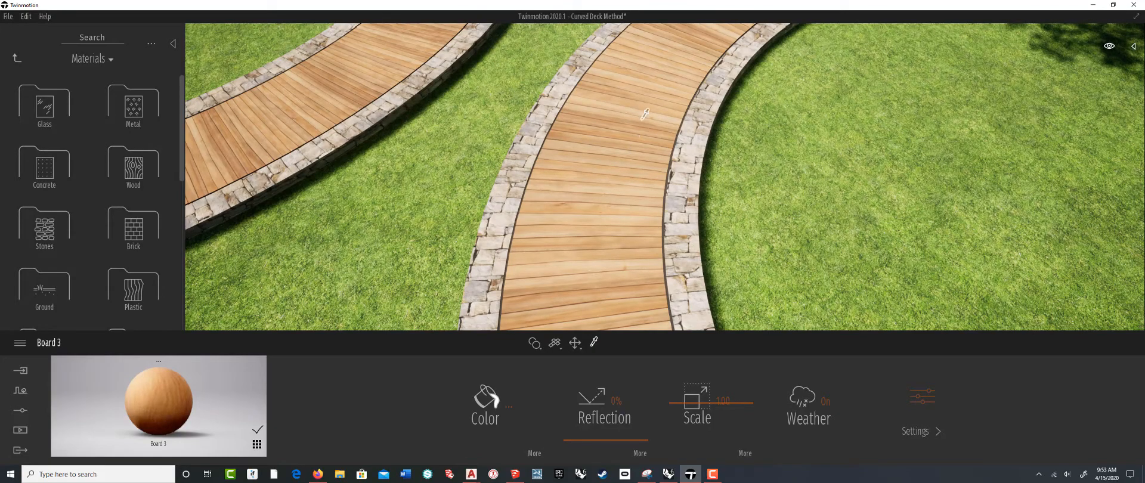
{"action": "scroll", "coordinate": [644, 113], "scroll_direction": "down", "scroll_amount": 5}
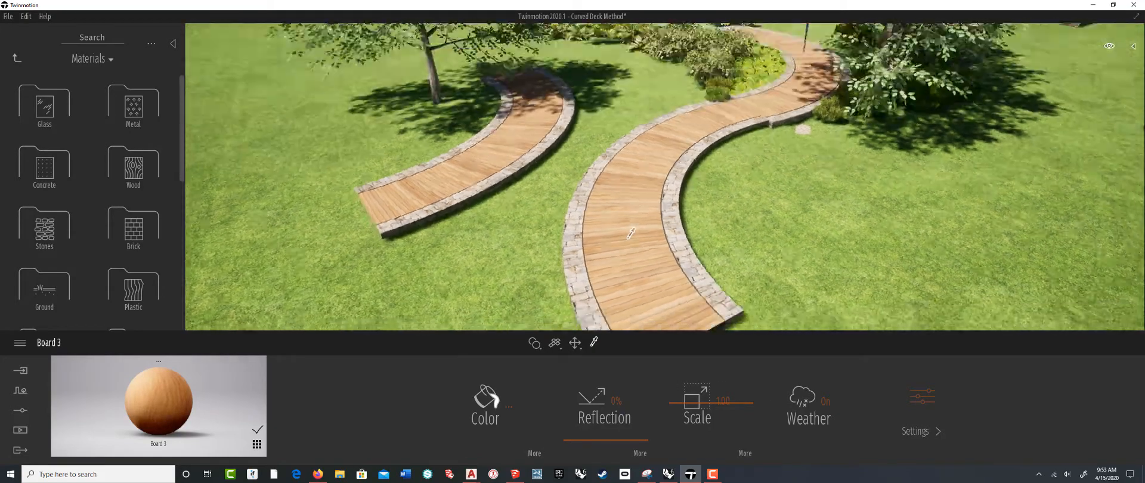
{"action": "middle_click_drag", "start_coordinate": [627, 238], "coordinate": [606, 214], "text": "shift"}
{"action": "scroll", "coordinate": [592, 227], "scroll_direction": "up", "scroll_amount": 3}
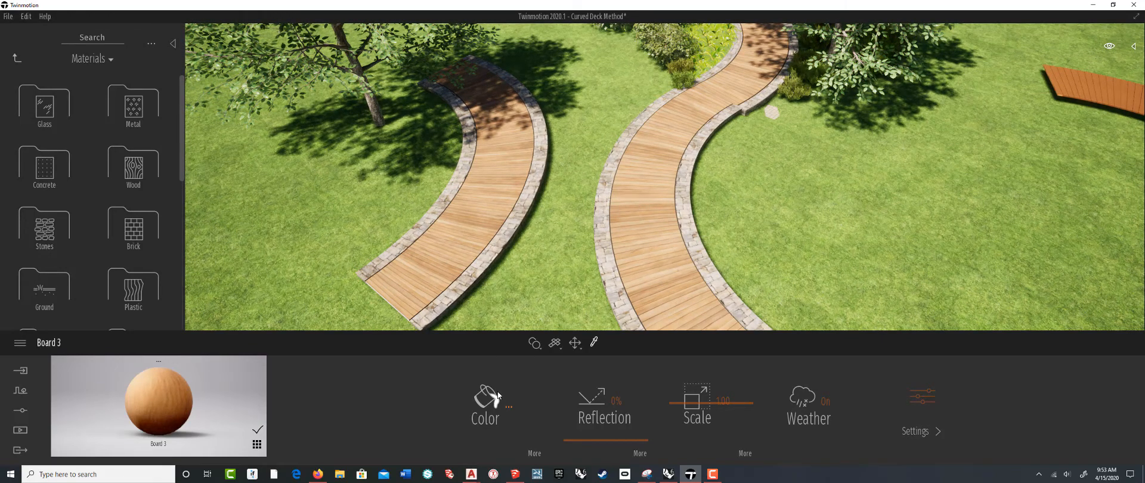
- Sample the boardwalk's Wood Floor Dark material and darken its color to grey 747474
{"action": "left_click", "coordinate": [634, 244]}
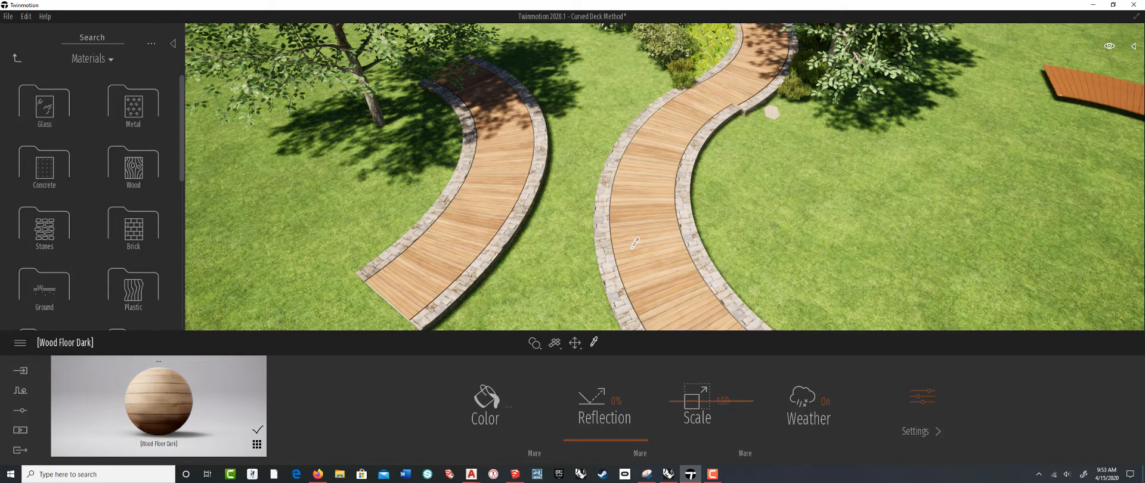
{"action": "left_click", "coordinate": [491, 405]}
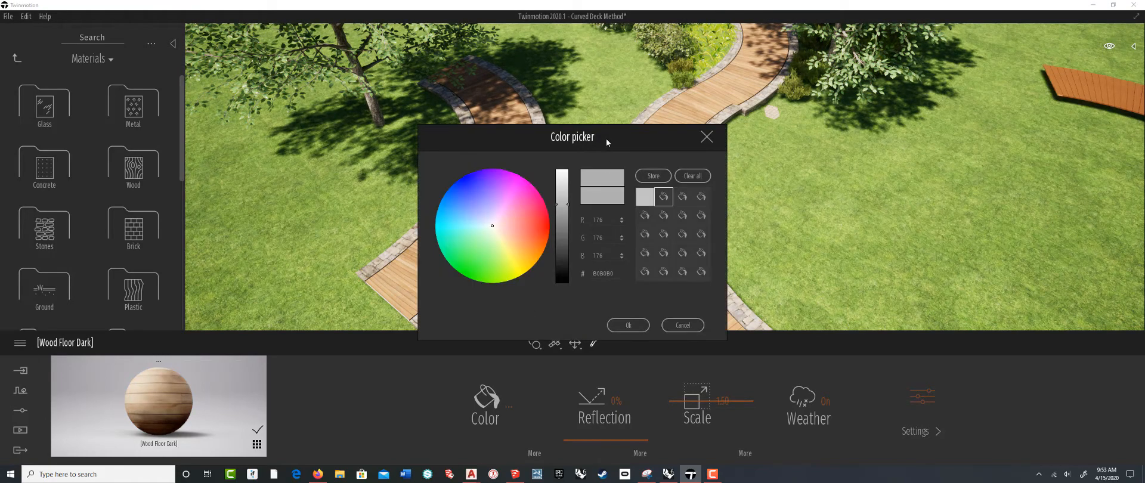
{"action": "left_click_drag", "start_coordinate": [605, 138], "coordinate": [911, 141]}
{"action": "left_click_drag", "start_coordinate": [868, 183], "coordinate": [859, 209]}
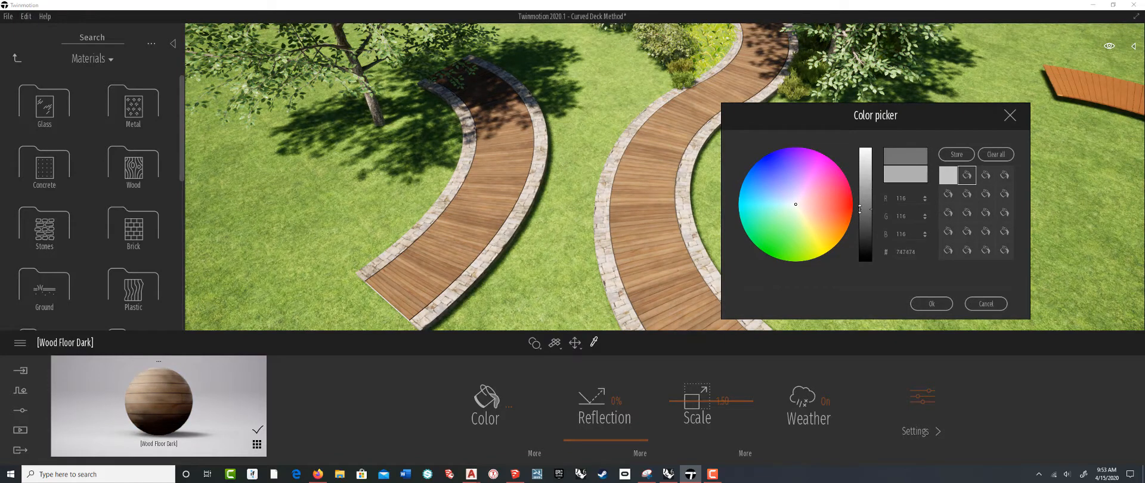
{"action": "left_click", "coordinate": [927, 303]}
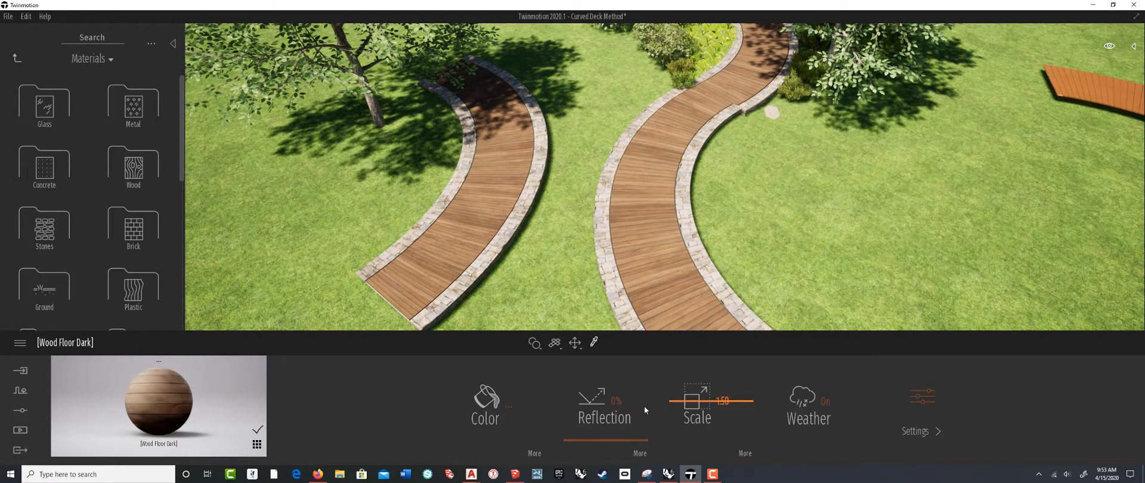
- Set the Wood Floor Dark material's grunge to 61% and luminosity to 47%, and review the darkened boardwalks
{"action": "left_click", "coordinate": [535, 453]}
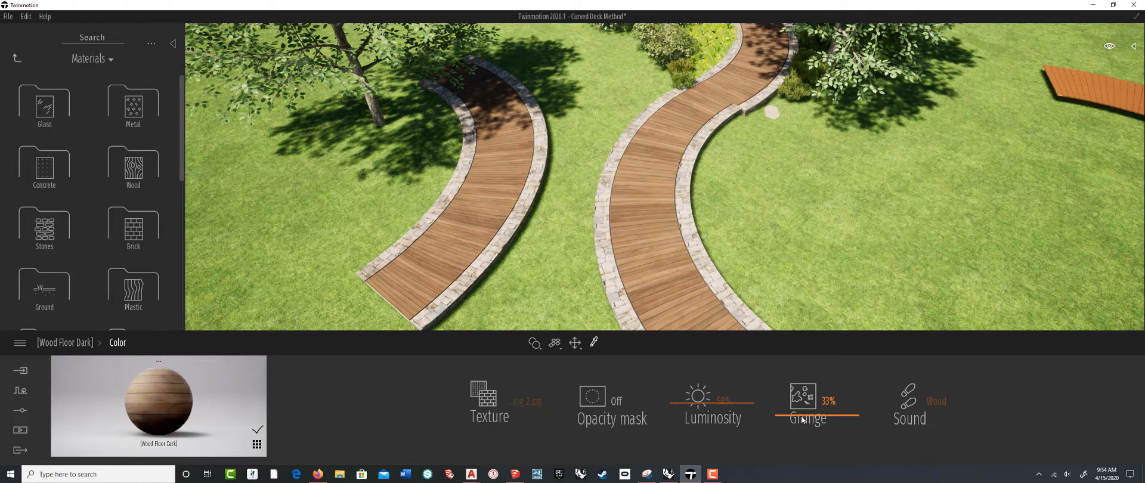
{"action": "left_click_drag", "start_coordinate": [803, 419], "coordinate": [788, 398]}
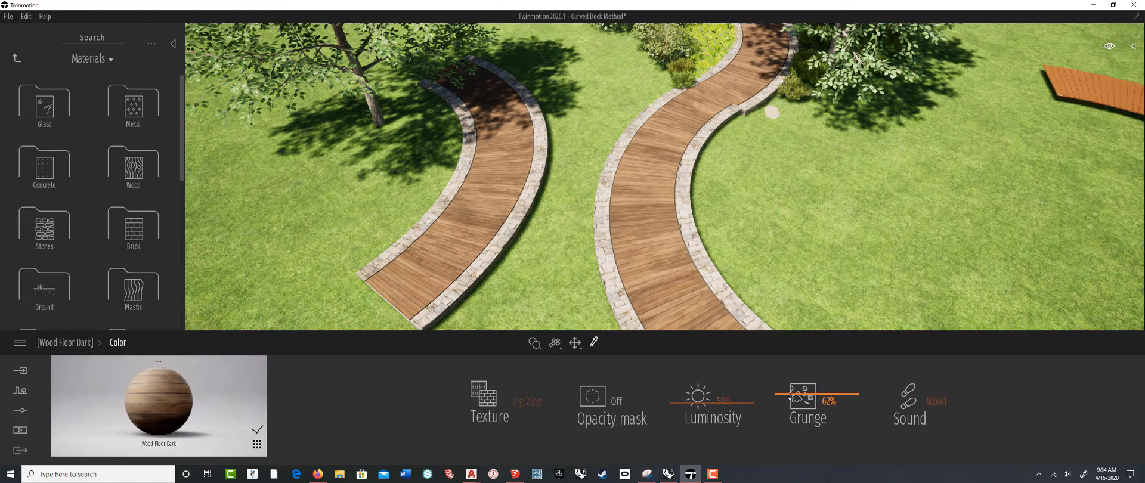
{"action": "left_click_drag", "start_coordinate": [716, 408], "coordinate": [705, 405]}
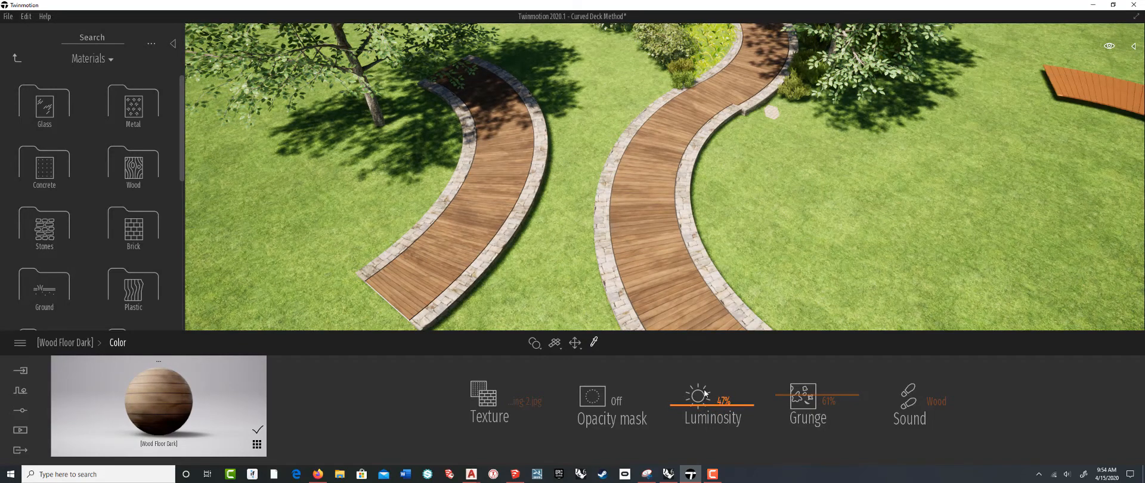
{"action": "scroll", "coordinate": [552, 253], "scroll_direction": "down", "scroll_amount": 2}
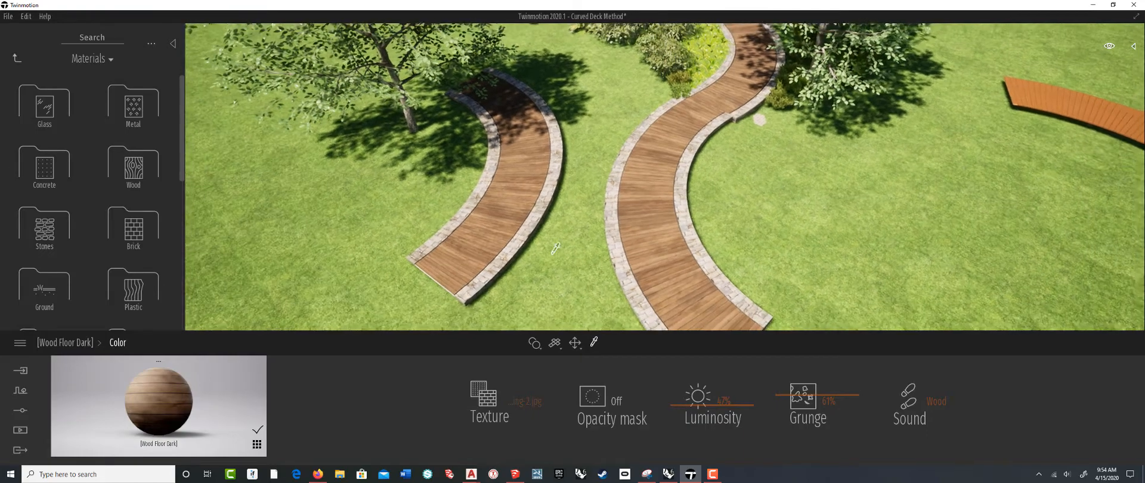
{"action": "left_click_drag", "start_coordinate": [555, 248], "coordinate": [655, 281]}
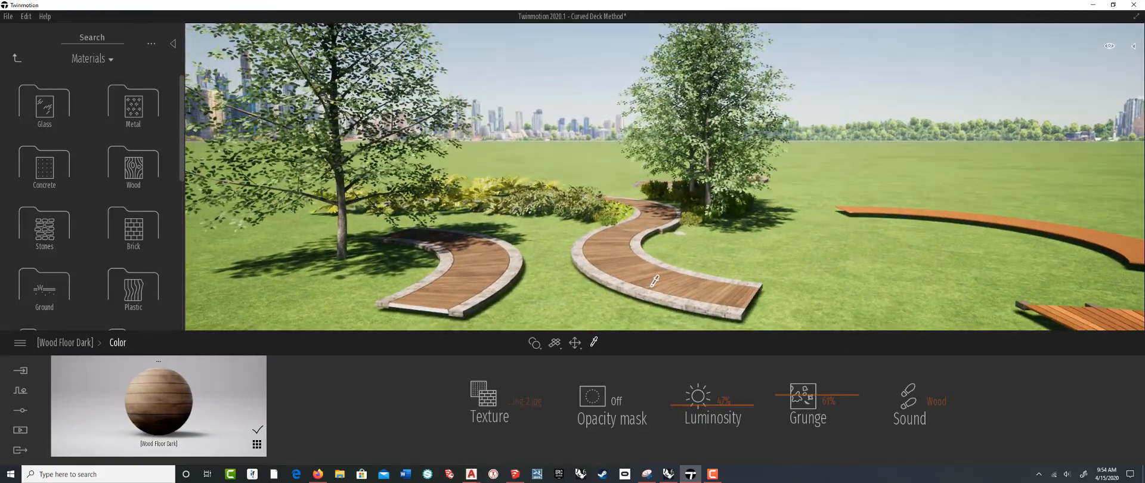
{"action": "middle_click_drag", "start_coordinate": [655, 281], "coordinate": [655, 281], "text": "shift"}
{"action": "middle_click_drag", "start_coordinate": [650, 286], "coordinate": [650, 286], "text": "shift"}
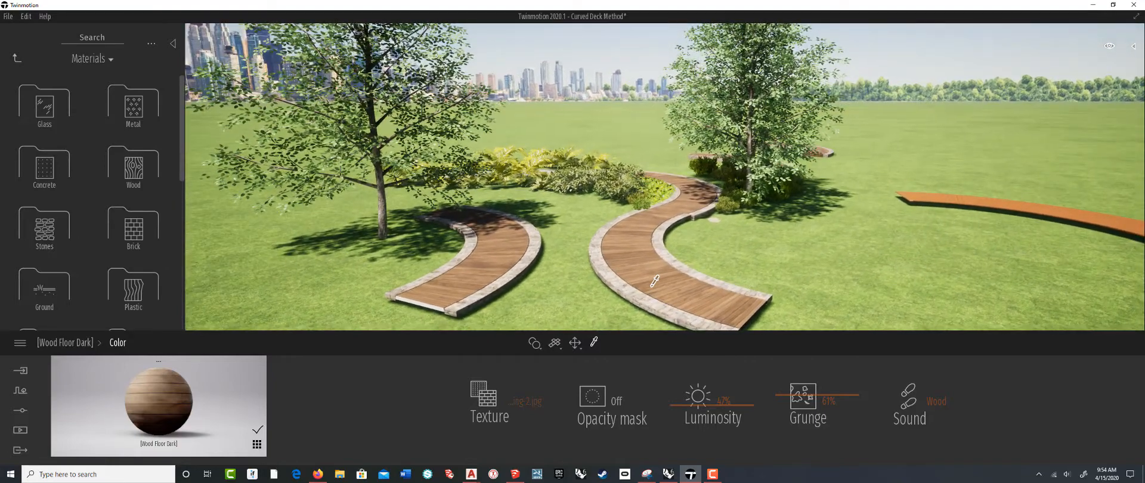
- Switch back to SketchUp and examine the separate curved deck modelled from individual boards, including its end and board edges
{"action": "left_click", "coordinate": [514, 474]}
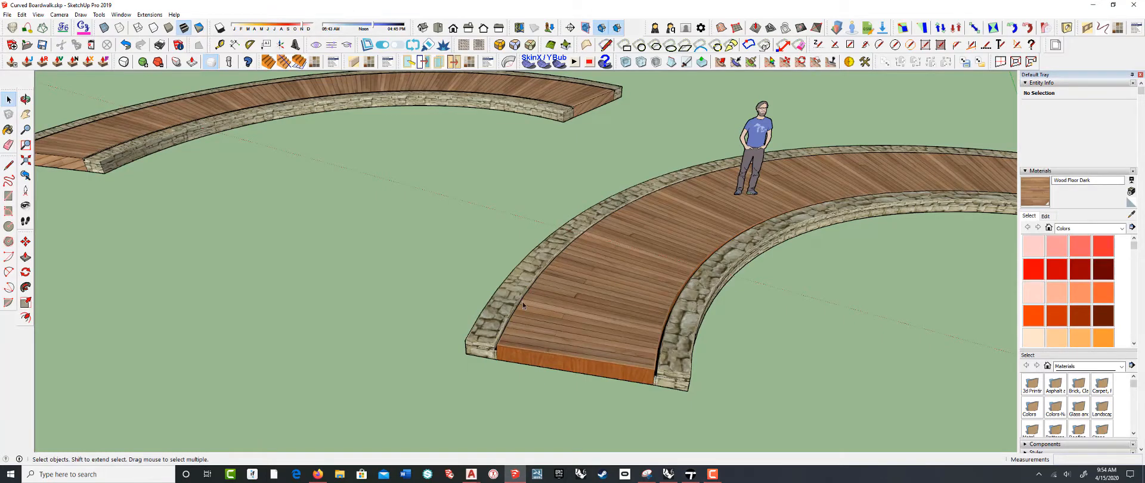
{"action": "scroll", "coordinate": [522, 302], "scroll_direction": "down", "scroll_amount": 3}
{"action": "scroll", "coordinate": [433, 282], "scroll_direction": "down", "scroll_amount": 3}
{"action": "middle_click_drag", "start_coordinate": [638, 161], "coordinate": [487, 174]}
{"action": "scroll", "coordinate": [638, 198], "scroll_direction": "up", "scroll_amount": 5}
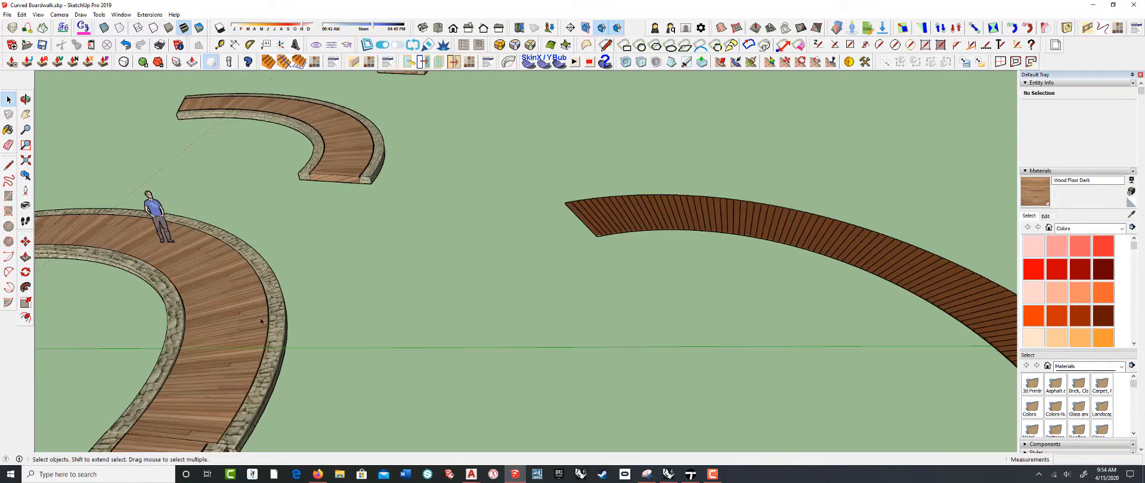
{"action": "scroll", "coordinate": [625, 212], "scroll_direction": "up", "scroll_amount": 5}
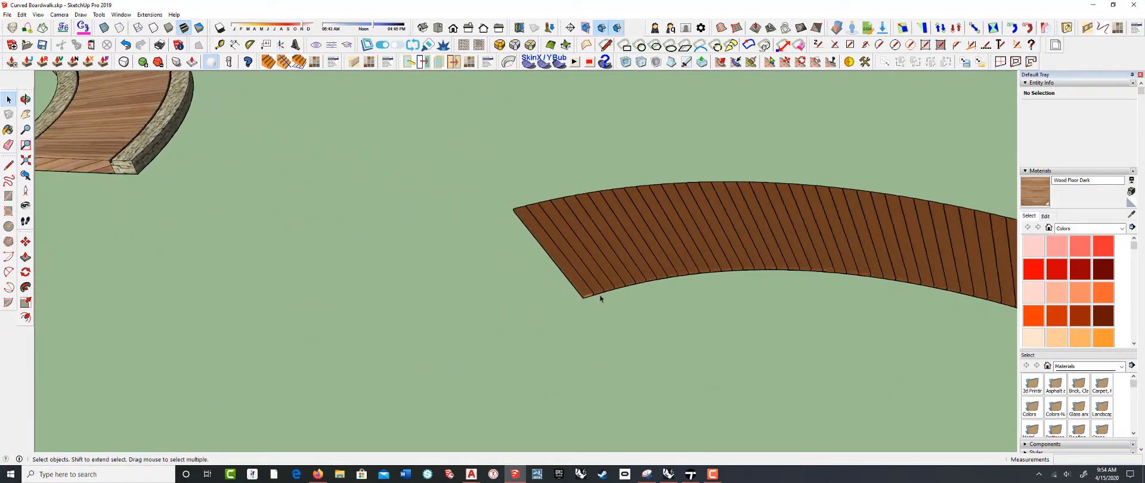
{"action": "scroll", "coordinate": [583, 287], "scroll_direction": "up", "scroll_amount": 5}
{"action": "mouse_move", "coordinate": [597, 302]}
{"action": "middle_mouse_down"}
{"action": "mouse_move", "coordinate": [528, 195]}
{"action": "mouse_move", "coordinate": [566, 185]}
{"action": "mouse_move", "coordinate": [570, 248]}
{"action": "mouse_move", "coordinate": [555, 257]}
{"action": "mouse_move", "coordinate": [466, 249]}
{"action": "mouse_move", "coordinate": [409, 224]}
{"action": "mouse_move", "coordinate": [416, 251]}
{"action": "mouse_move", "coordinate": [576, 350]}
{"action": "middle_mouse_up"}
{"action": "scroll", "coordinate": [591, 327], "scroll_direction": "down", "scroll_amount": 10}
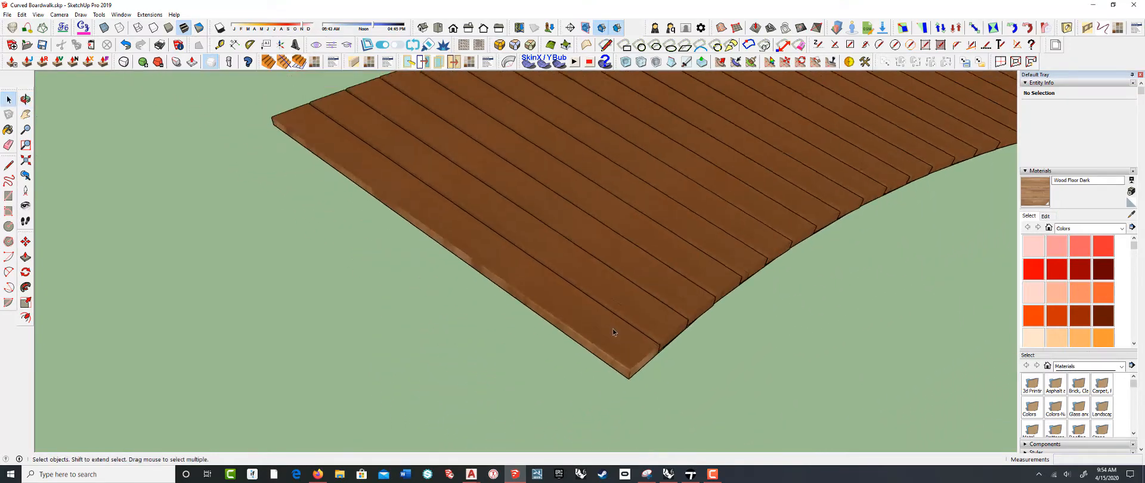
{"action": "scroll", "coordinate": [592, 323], "scroll_direction": "down", "scroll_amount": 5}
{"action": "scroll", "coordinate": [681, 239], "scroll_direction": "up", "scroll_amount": 5}
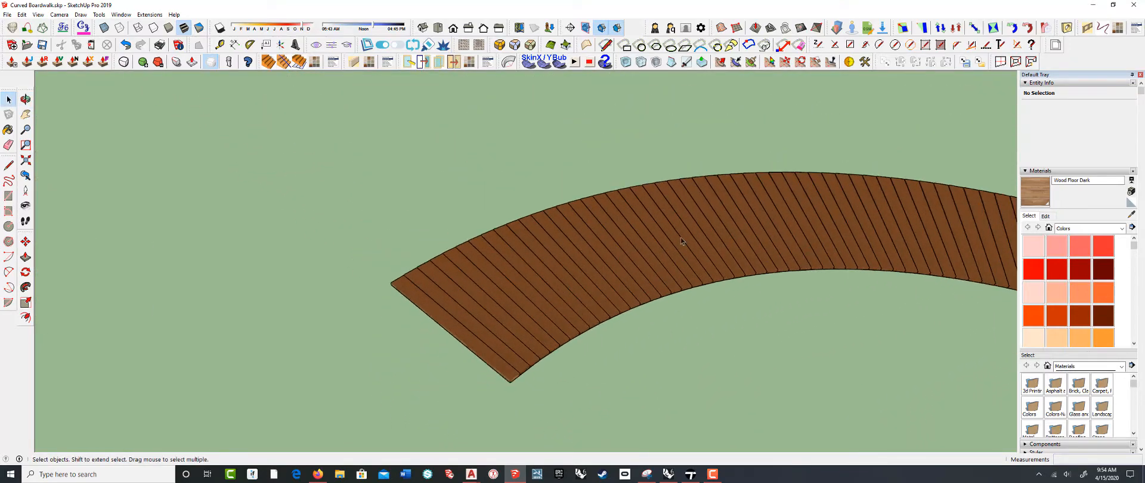
- Examine the board spacing and grain along the brown curved deck from above, up close and at its open end
{"action": "middle_click_drag", "start_coordinate": [578, 267], "coordinate": [688, 258]}
{"action": "middle_click_drag", "start_coordinate": [622, 274], "coordinate": [567, 328]}
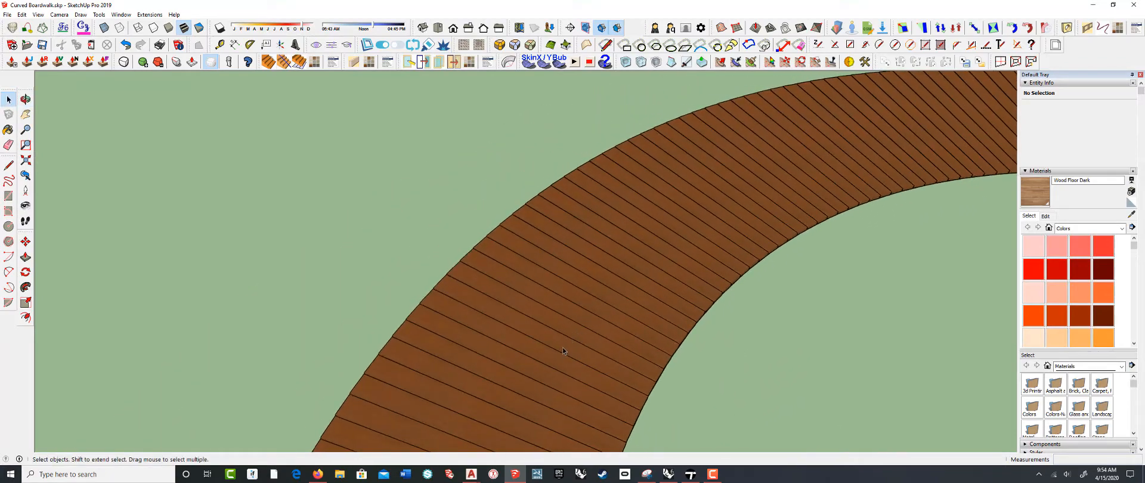
{"action": "scroll", "coordinate": [574, 323], "scroll_direction": "up", "scroll_amount": 5}
{"action": "scroll", "coordinate": [576, 324], "scroll_direction": "down", "scroll_amount": 3}
{"action": "scroll", "coordinate": [557, 318], "scroll_direction": "up", "scroll_amount": 3}
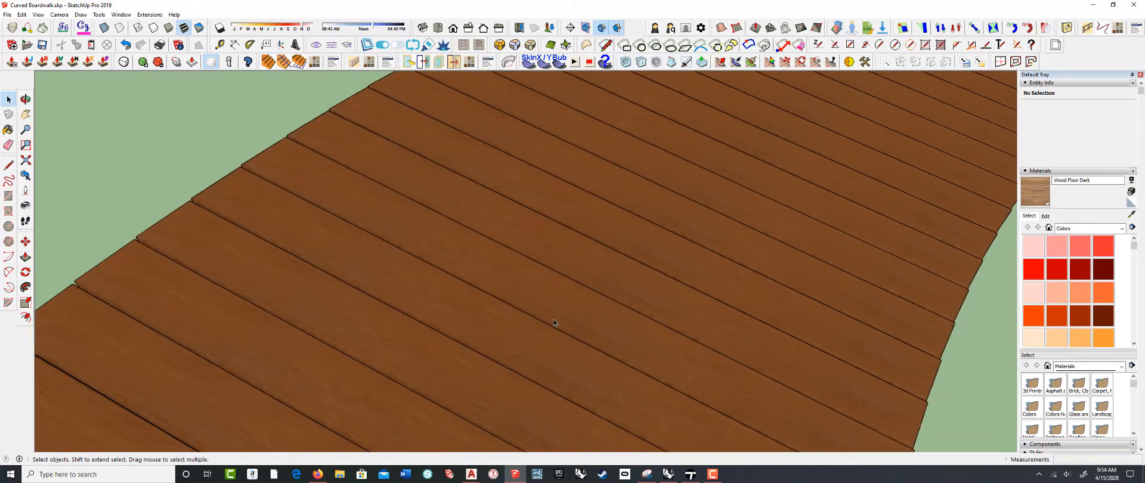
{"action": "scroll", "coordinate": [565, 264], "scroll_direction": "down", "scroll_amount": 8}
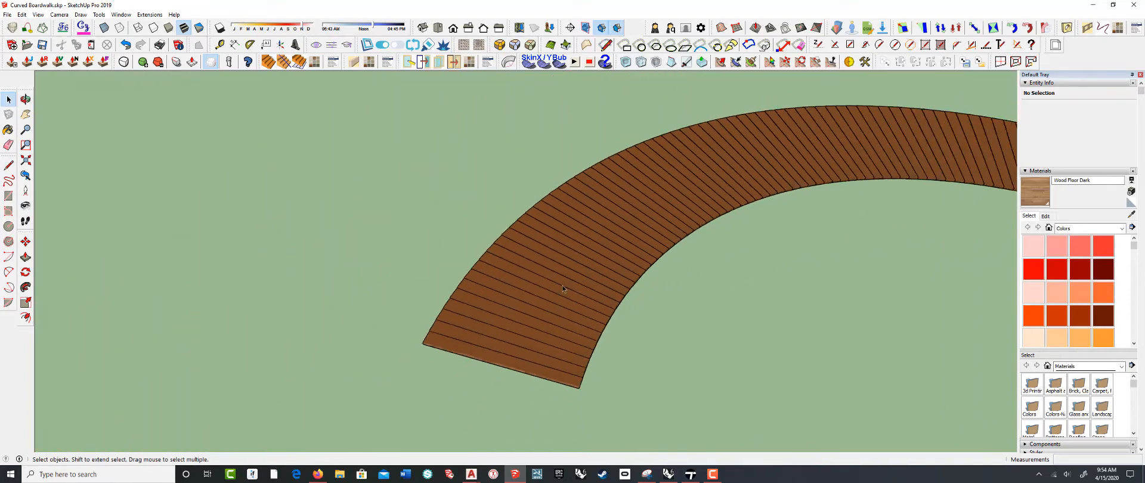
{"action": "mouse_move", "coordinate": [570, 259]}
{"action": "middle_mouse_down"}
{"action": "mouse_move", "coordinate": [555, 251]}
{"action": "mouse_move", "coordinate": [526, 297]}
{"action": "middle_mouse_up"}
- Switch to Twinmotion and examine the rendered orange curved deck from several heights and distances
{"action": "left_click", "coordinate": [690, 474]}
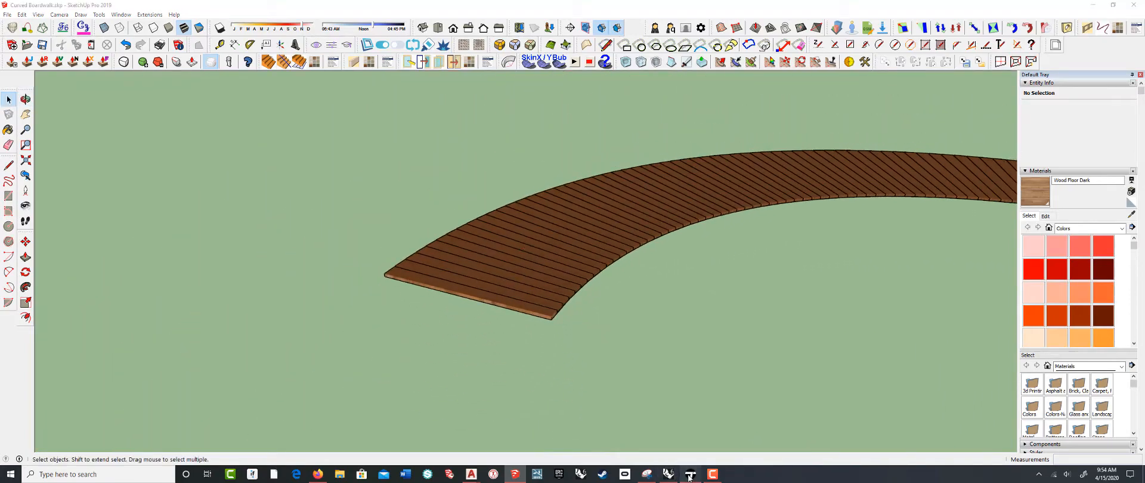
{"action": "middle_click_drag", "start_coordinate": [1014, 225], "coordinate": [902, 222]}
{"action": "scroll", "coordinate": [905, 218], "scroll_direction": "up", "scroll_amount": 3}
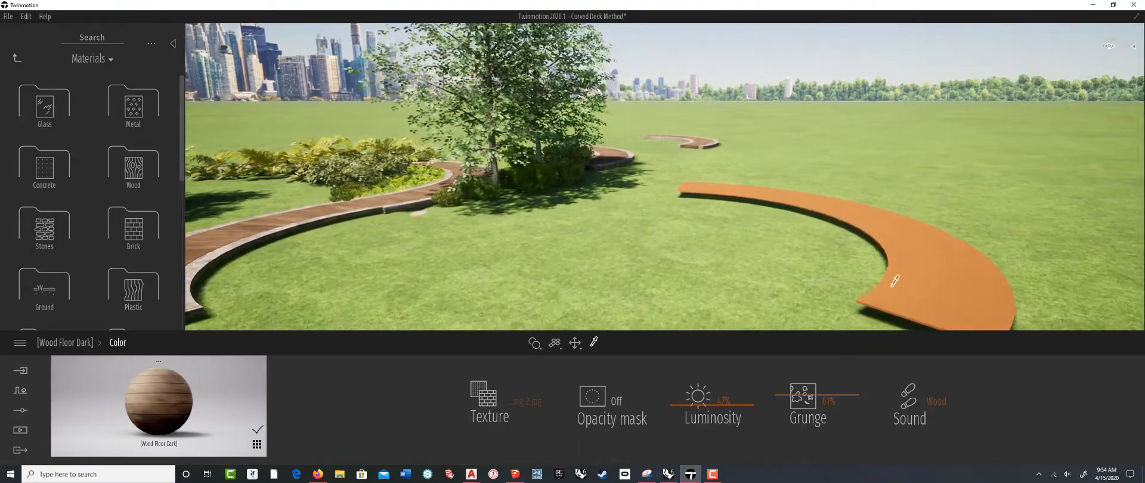
{"action": "key", "text": "d"}
{"action": "key", "text": "q"}
{"action": "key", "text": "d"}
{"action": "key", "text": "e"}
{"action": "scroll", "coordinate": [815, 258], "scroll_direction": "up", "scroll_amount": 2}
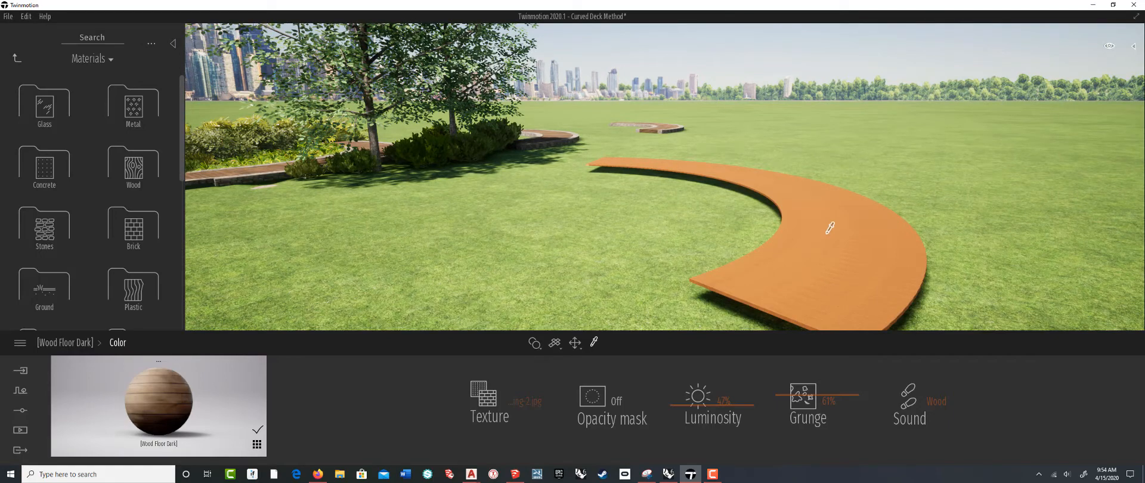
{"action": "middle_click_drag", "start_coordinate": [809, 255], "coordinate": [809, 255], "text": "shift"}
{"action": "scroll", "coordinate": [812, 250], "scroll_direction": "down", "scroll_amount": 5}
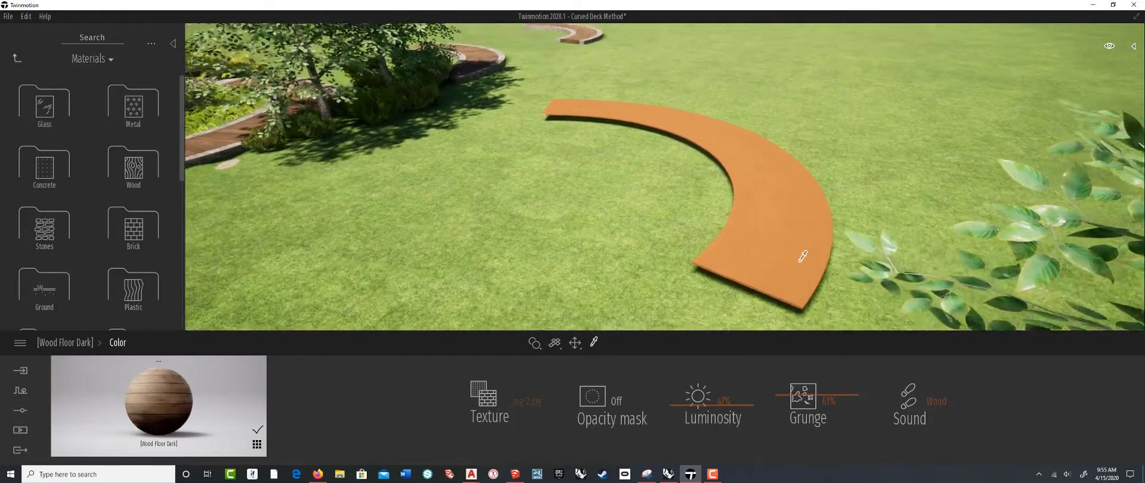
{"action": "middle_click_drag", "start_coordinate": [716, 267], "coordinate": [719, 267], "text": "shift"}
{"action": "scroll", "coordinate": [739, 241], "scroll_direction": "down", "scroll_amount": 3}
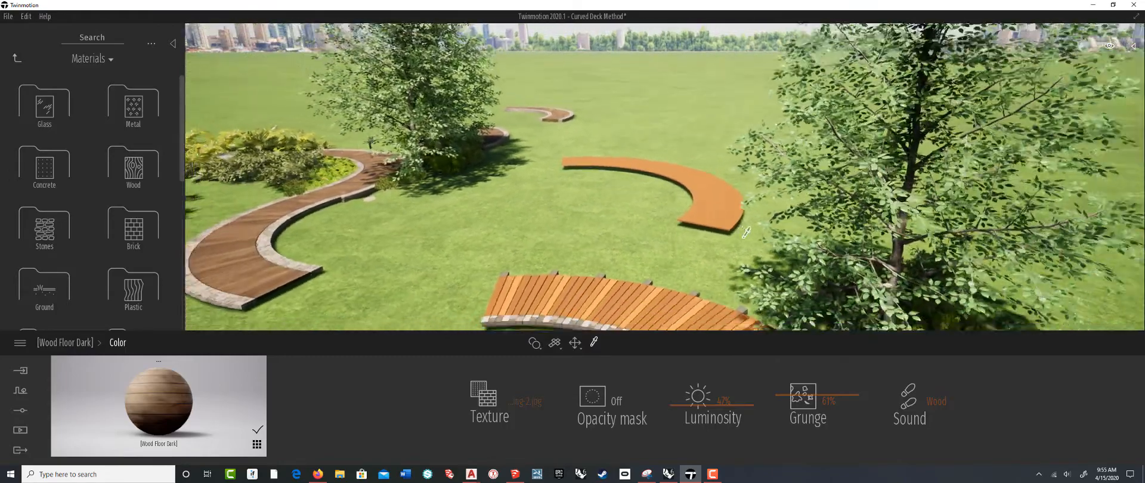
- Sample the Board 3 material on the multi-toned S-shaped boardwalk and darken its color to a light grey
{"action": "middle_click_drag", "start_coordinate": [739, 242], "coordinate": [524, 262]}
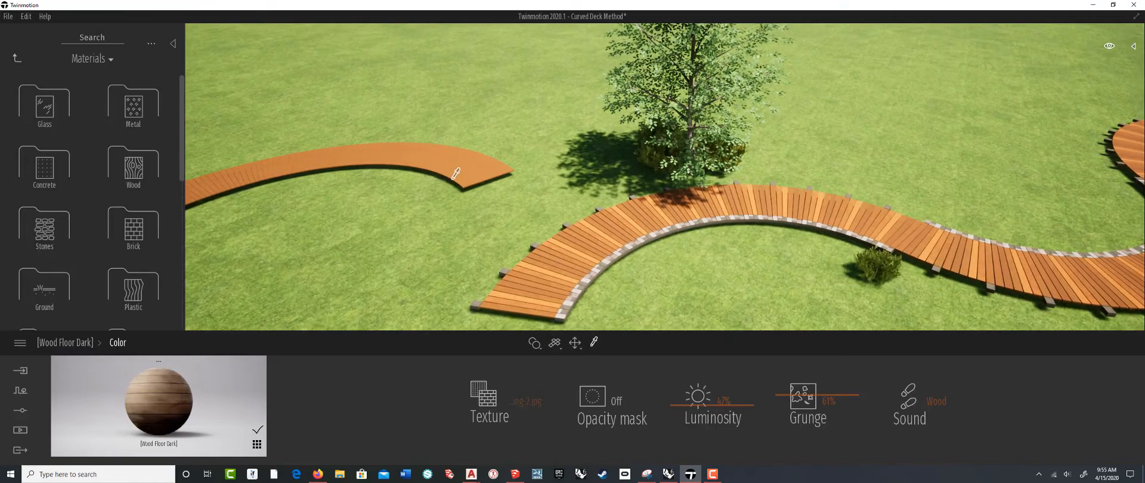
{"action": "middle_click_drag", "start_coordinate": [505, 315], "coordinate": [585, 179]}
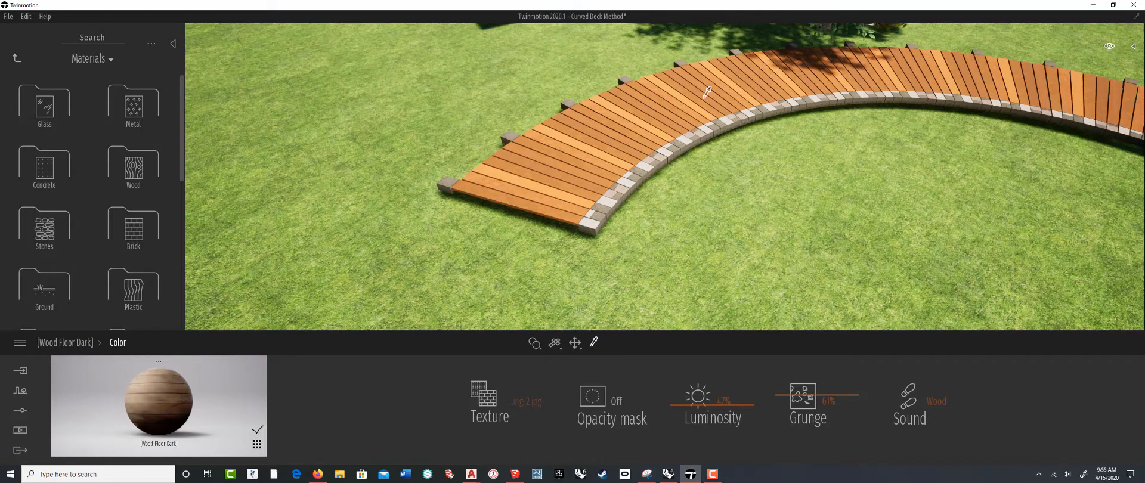
{"action": "left_click", "coordinate": [555, 188]}
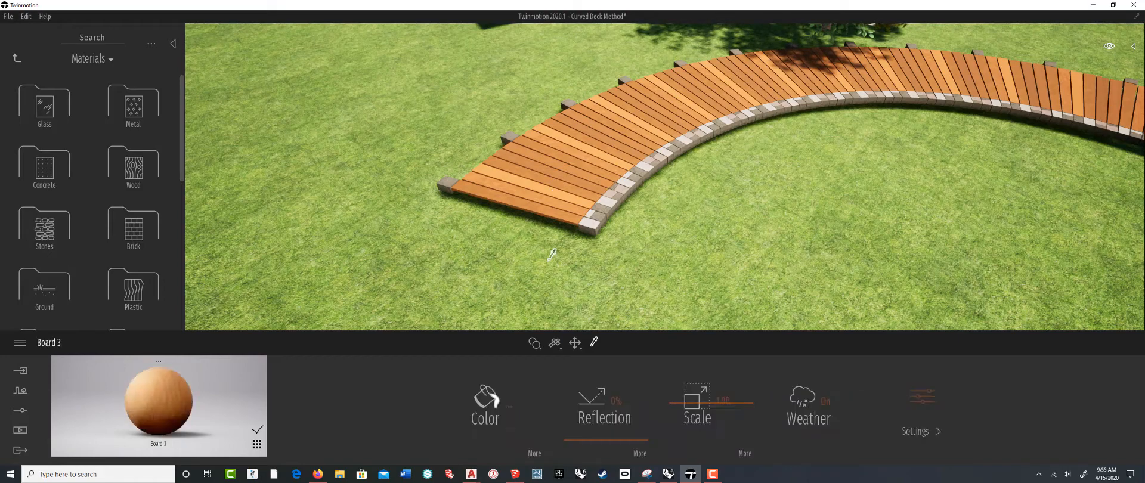
{"action": "left_click", "coordinate": [494, 403]}
{"action": "left_click_drag", "start_coordinate": [636, 137], "coordinate": [878, 99]}
{"action": "left_click_drag", "start_coordinate": [777, 135], "coordinate": [775, 143]}
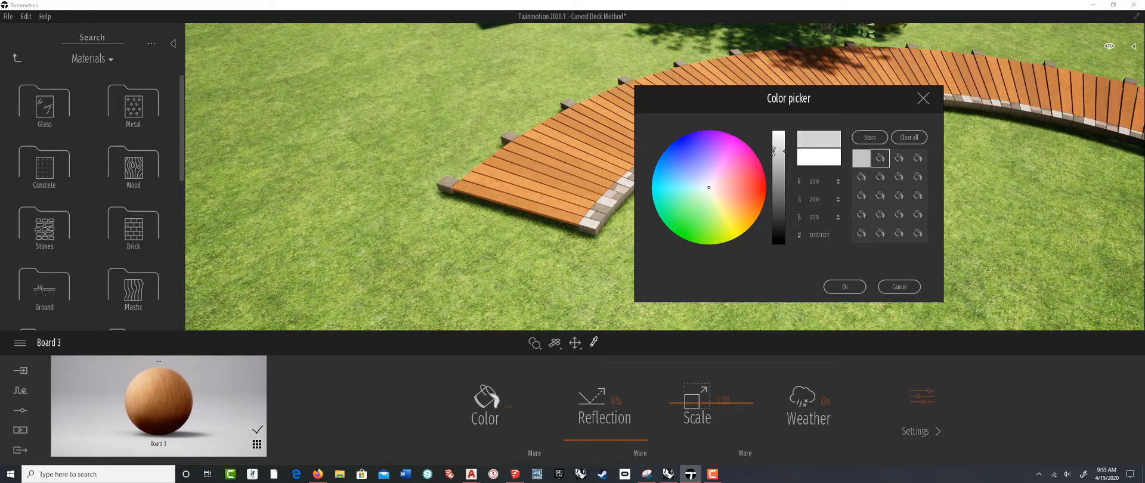
{"action": "left_click", "coordinate": [859, 291]}
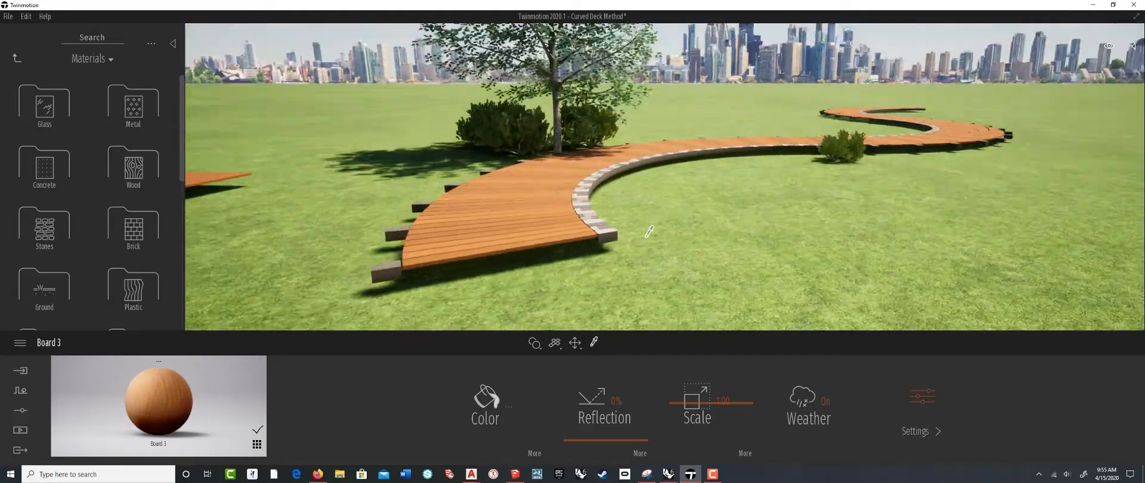
- Examine the S-shaped boardwalk's open end, stone edging, protruding supports and overall curve from low, close and overhead views
{"action": "middle_click_drag", "start_coordinate": [645, 237], "coordinate": [644, 236], "text": "shift"}
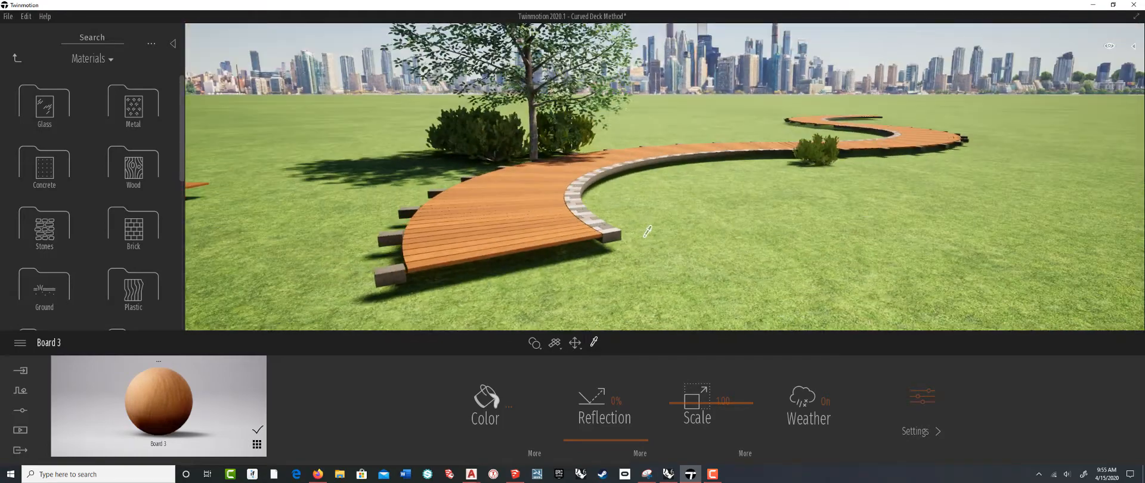
{"action": "middle_click_drag", "start_coordinate": [428, 207], "coordinate": [381, 263], "text": "shift"}
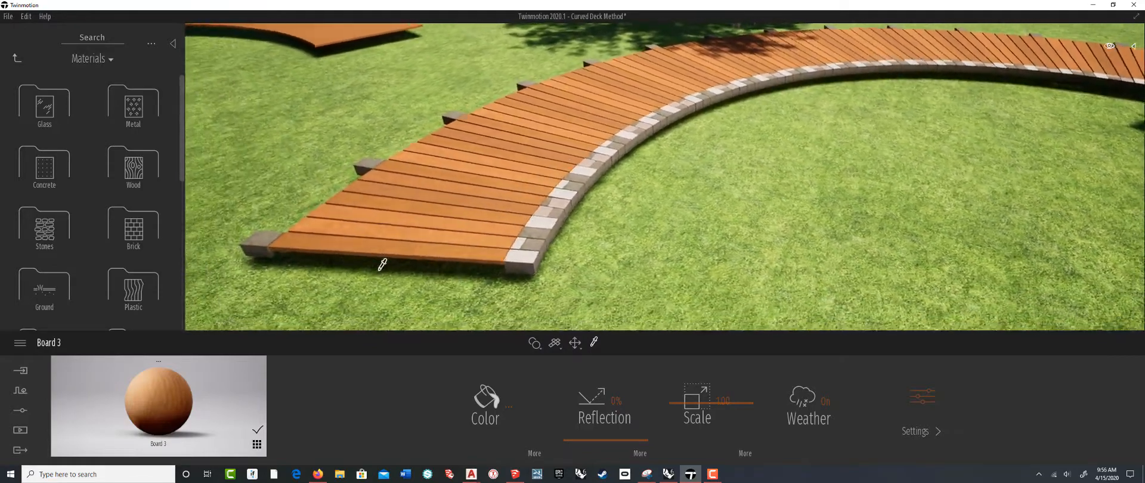
{"action": "scroll", "coordinate": [508, 247], "scroll_direction": "up", "scroll_amount": 3}
{"action": "scroll", "coordinate": [423, 253], "scroll_direction": "up", "scroll_amount": 3}
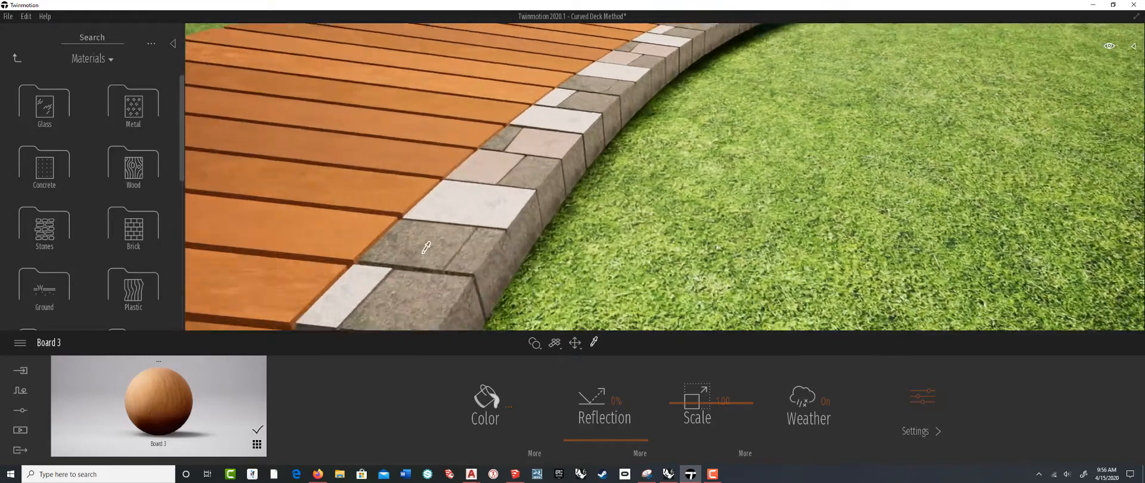
{"action": "scroll", "coordinate": [426, 248], "scroll_direction": "down", "scroll_amount": 5}
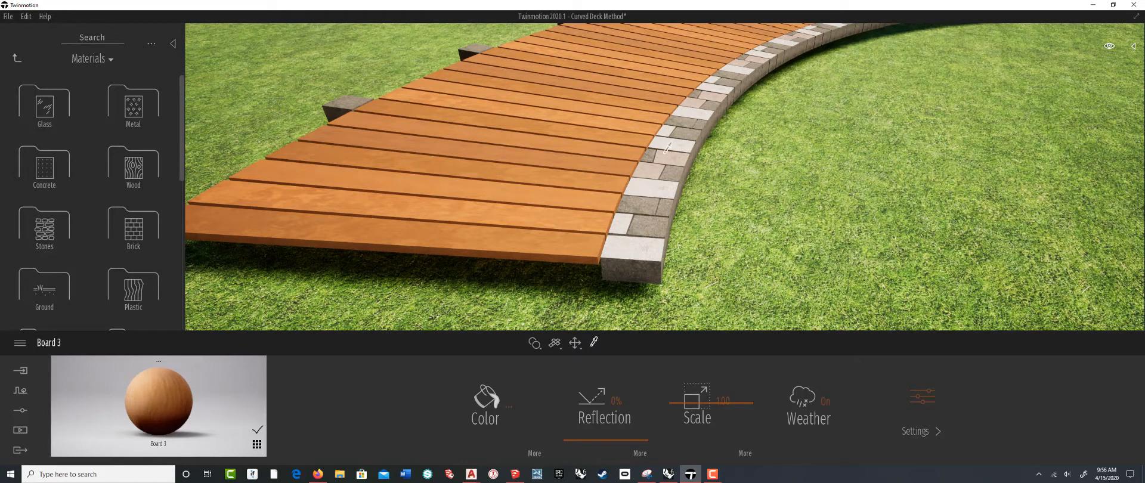
{"action": "scroll", "coordinate": [642, 192], "scroll_direction": "down", "scroll_amount": 5}
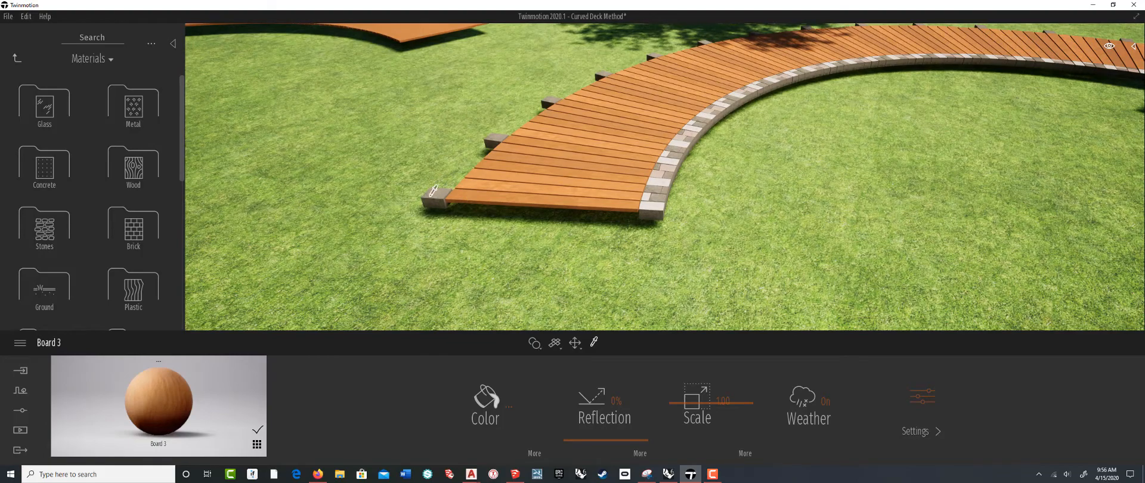
{"action": "scroll", "coordinate": [582, 92], "scroll_direction": "down", "scroll_amount": 5}
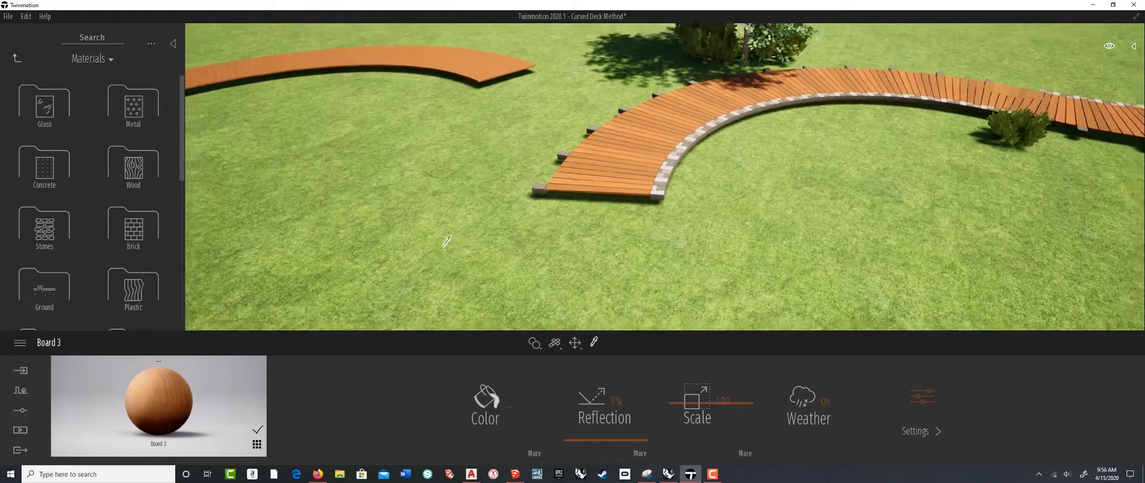
{"action": "middle_click_drag", "start_coordinate": [928, 134], "coordinate": [688, 167]}
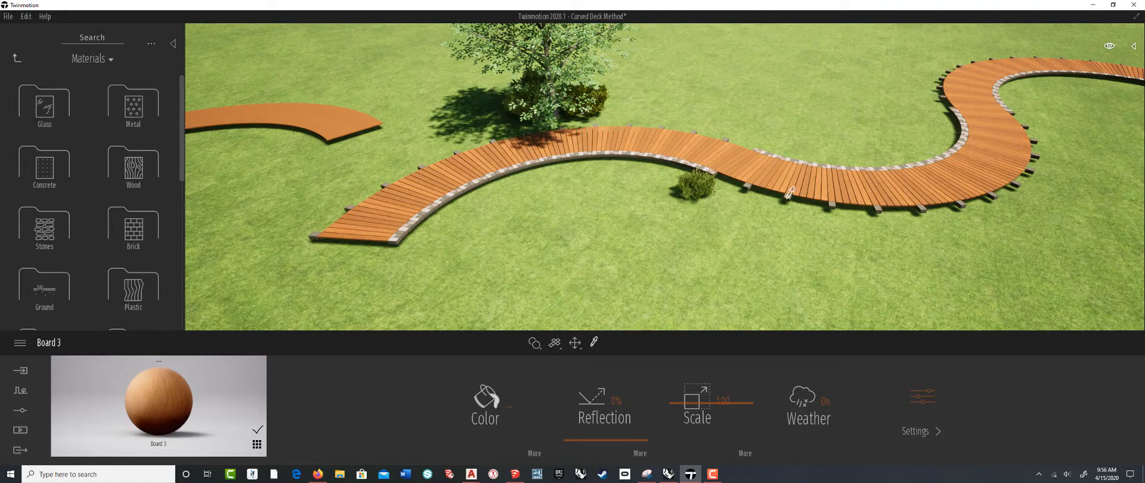
{"action": "scroll", "coordinate": [785, 163], "scroll_direction": "up", "scroll_amount": 3}
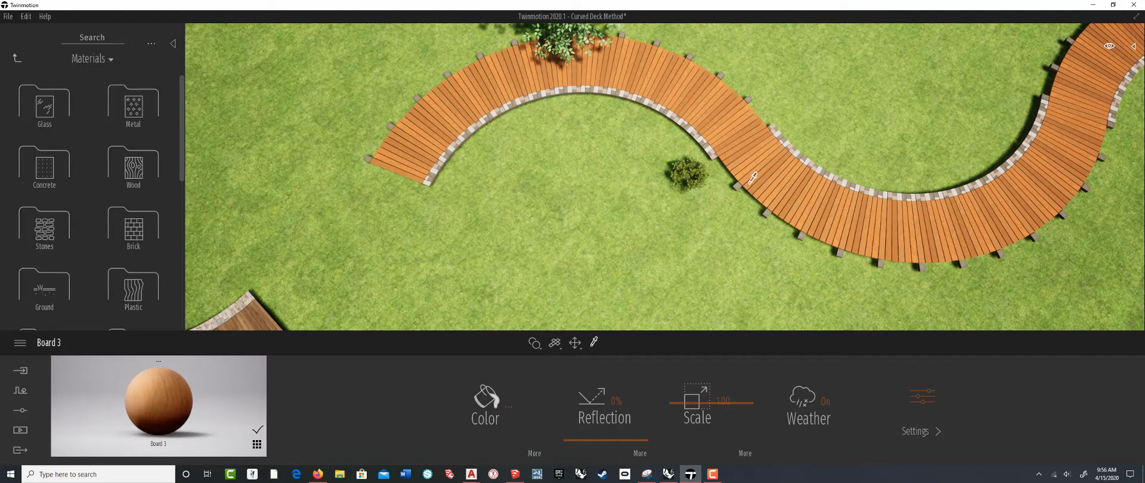
{"action": "middle_click_drag", "start_coordinate": [747, 182], "coordinate": [748, 143], "text": "shift"}
- Switch back to SketchUp and survey all the curved deck variants, including the individual-board boardwalk with stone edging
{"action": "left_click", "coordinate": [516, 474]}
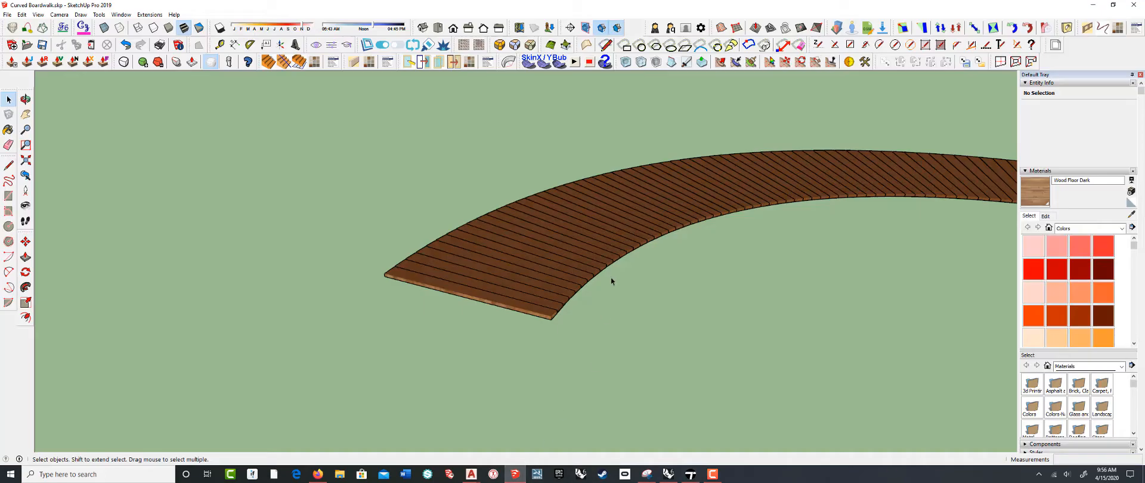
{"action": "scroll", "coordinate": [378, 250], "scroll_direction": "down", "scroll_amount": 12}
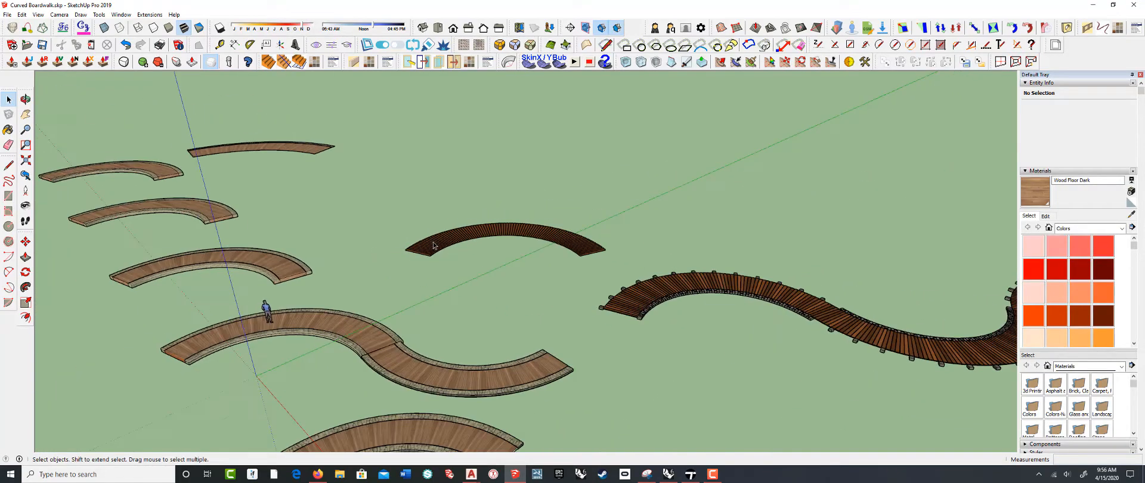
{"action": "scroll", "coordinate": [442, 245], "scroll_direction": "down", "scroll_amount": 8}
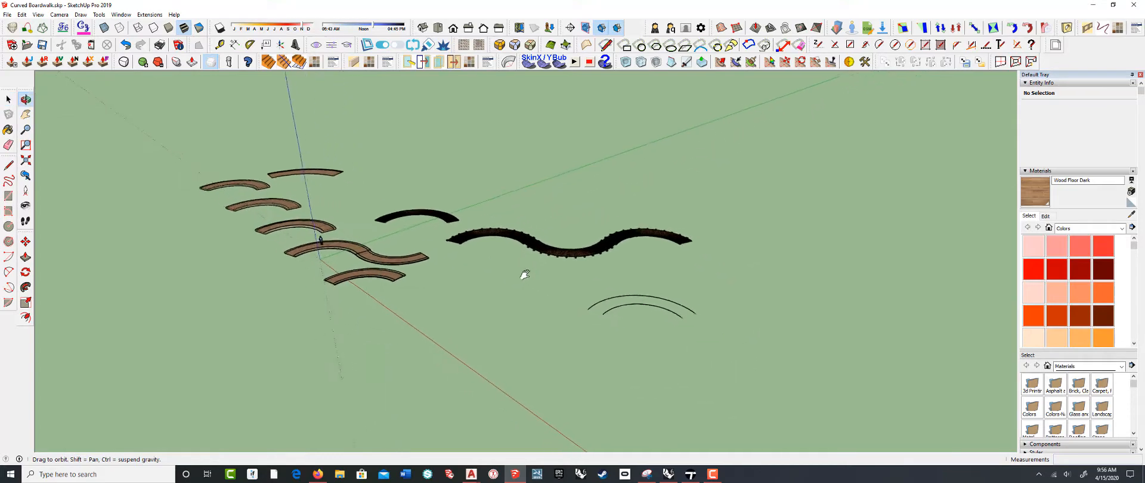
{"action": "scroll", "coordinate": [474, 246], "scroll_direction": "up", "scroll_amount": 10}
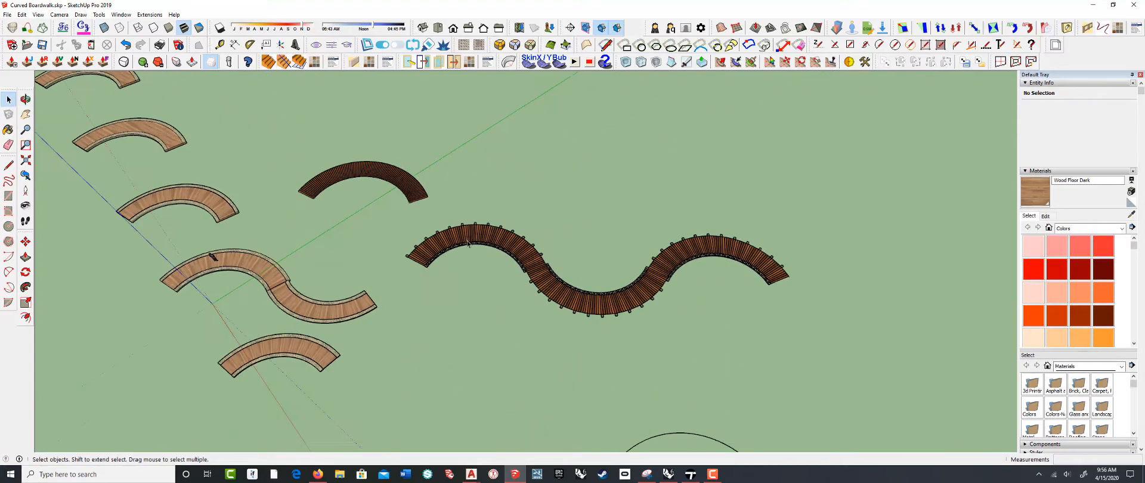
{"action": "scroll", "coordinate": [468, 241], "scroll_direction": "up", "scroll_amount": 3}
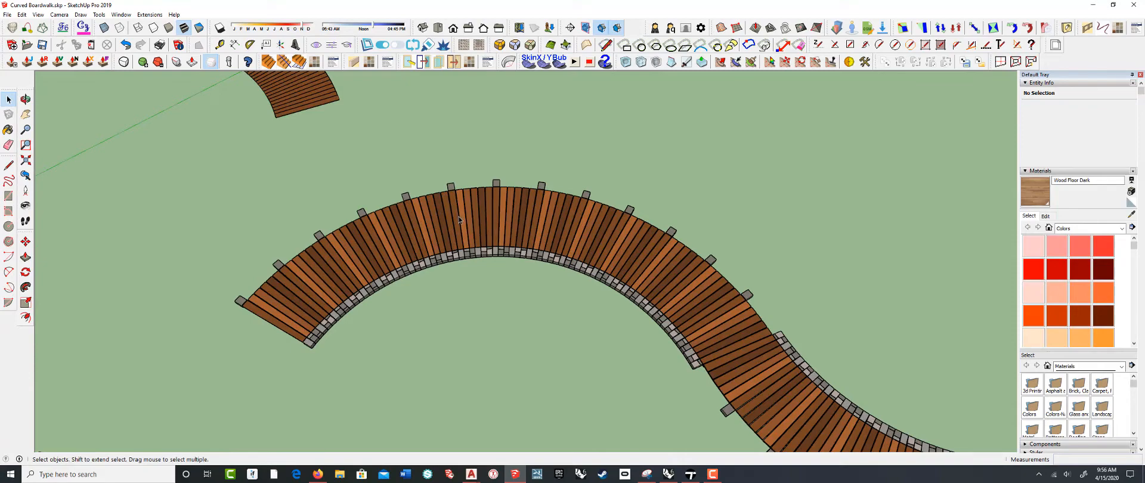
{"action": "scroll", "coordinate": [465, 207], "scroll_direction": "down", "scroll_amount": 10}
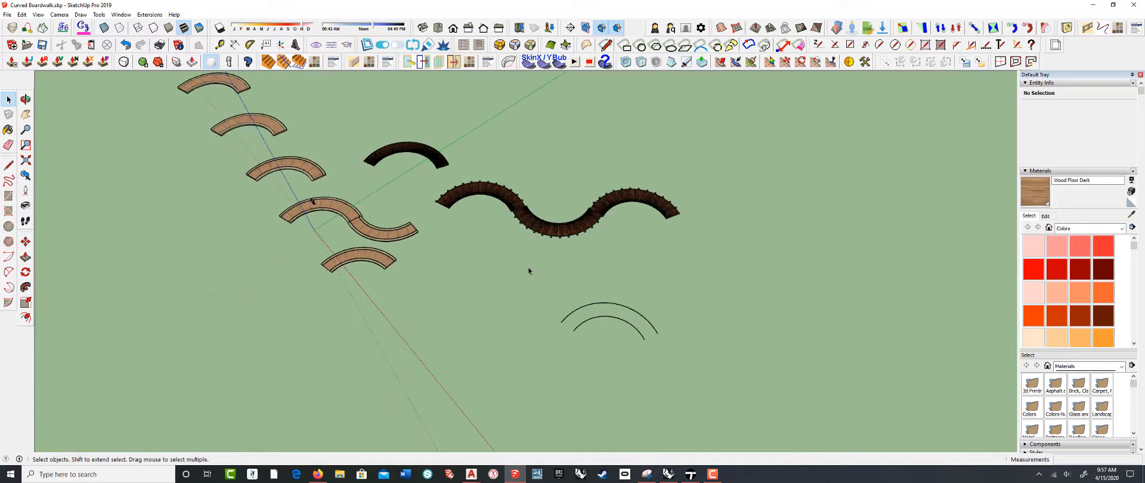
- Draw a line joining the left endpoints of the two open concentric arcs
{"action": "scroll", "coordinate": [592, 339], "scroll_direction": "up", "scroll_amount": 8}
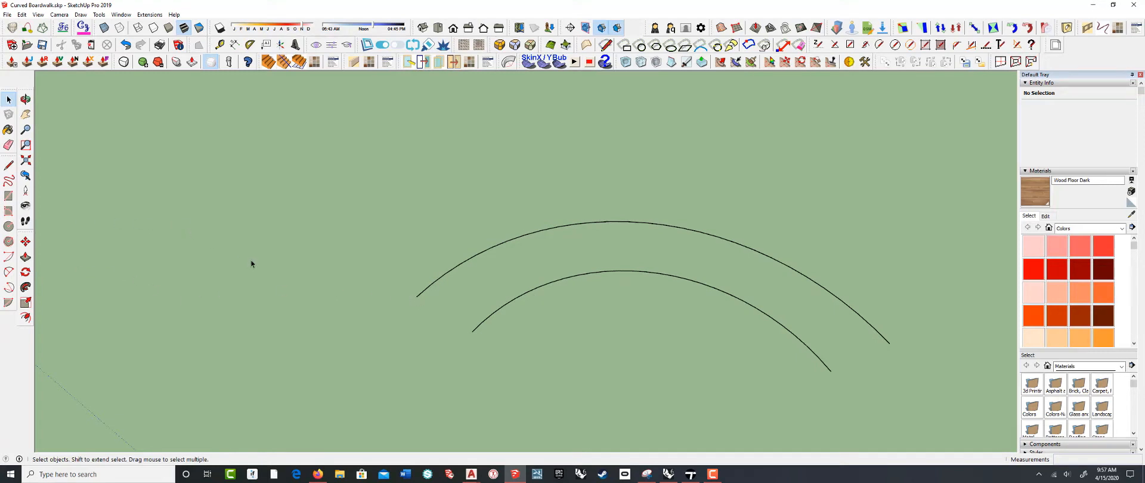
{"action": "key", "text": "l"}
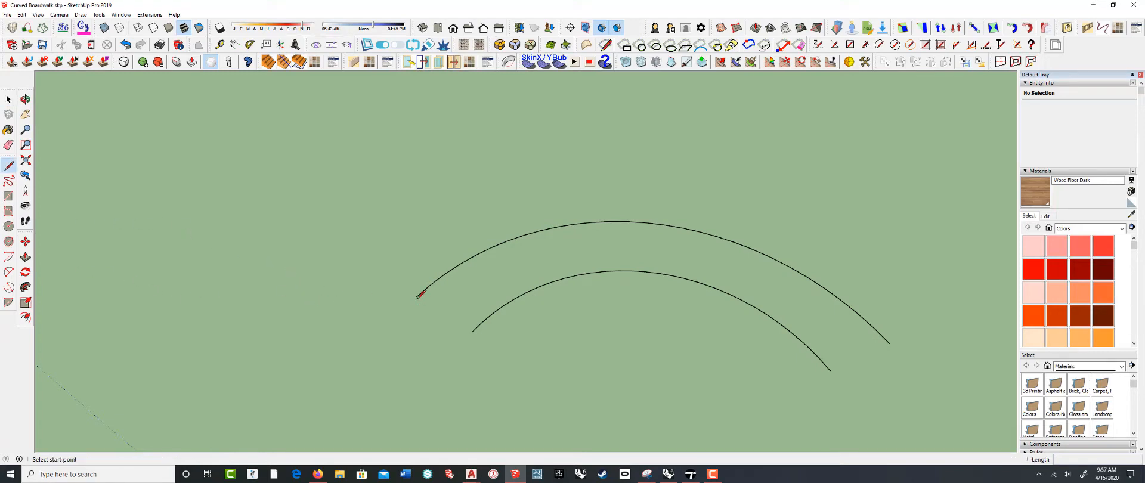
{"action": "left_click", "coordinate": [416, 296]}
{"action": "scroll", "coordinate": [447, 313], "scroll_direction": "up", "scroll_amount": 1}
{"action": "scroll", "coordinate": [450, 311], "scroll_direction": "up", "scroll_amount": 1}
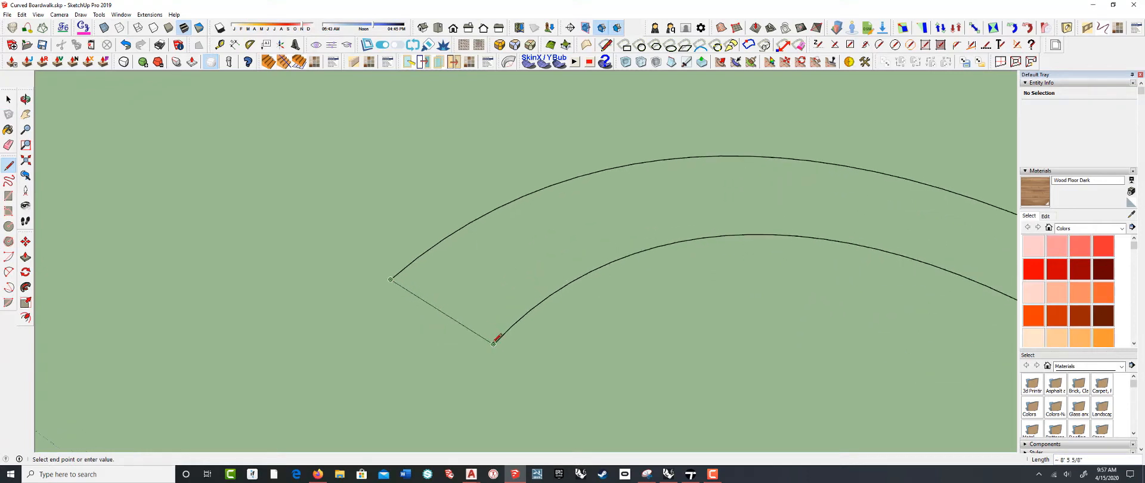
{"action": "left_click", "coordinate": [493, 344]}
{"action": "key", "text": "space"}
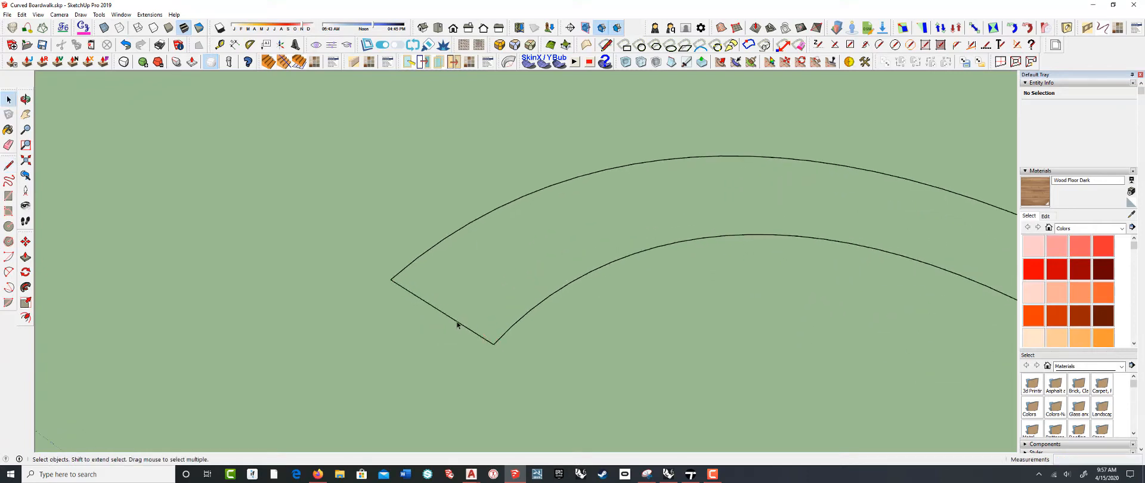
- Make a rotated copy of the end line about the arcs' shared center, ending at the inner arc's far endpoint
{"action": "left_click", "coordinate": [457, 325]}
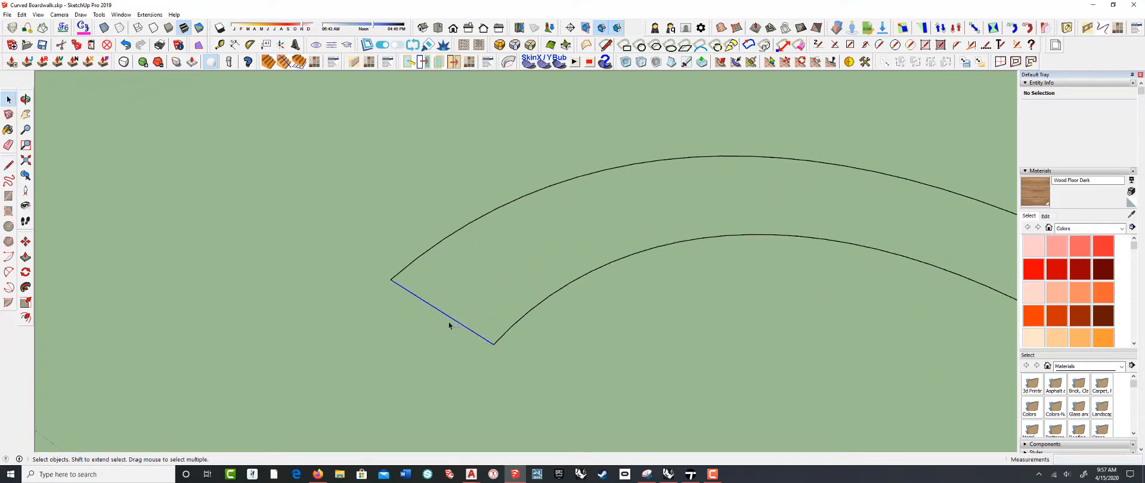
{"action": "left_click", "coordinate": [26, 273]}
{"action": "scroll", "coordinate": [290, 230], "scroll_direction": "down", "scroll_amount": 2}
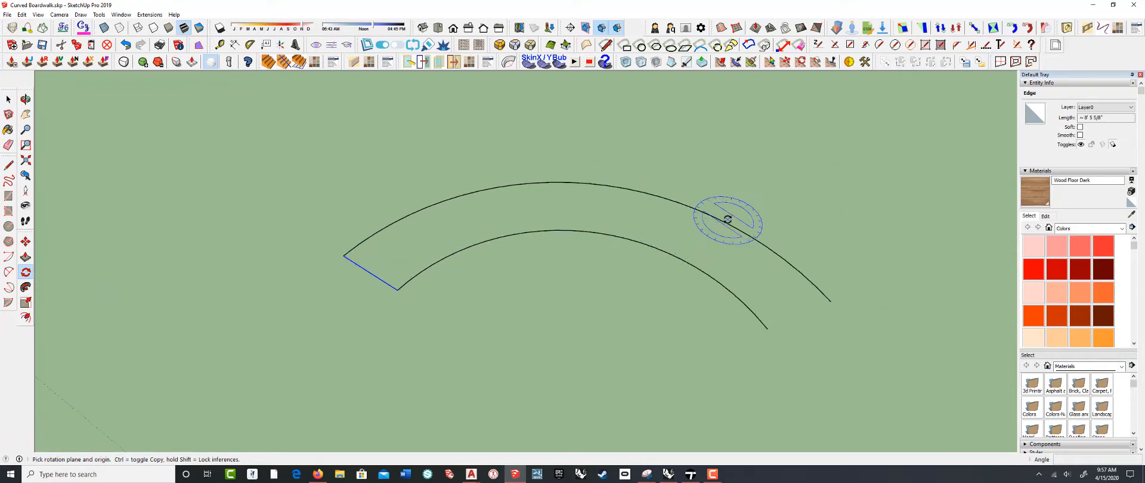
{"action": "left_click_drag", "start_coordinate": [569, 402], "coordinate": [397, 291]}
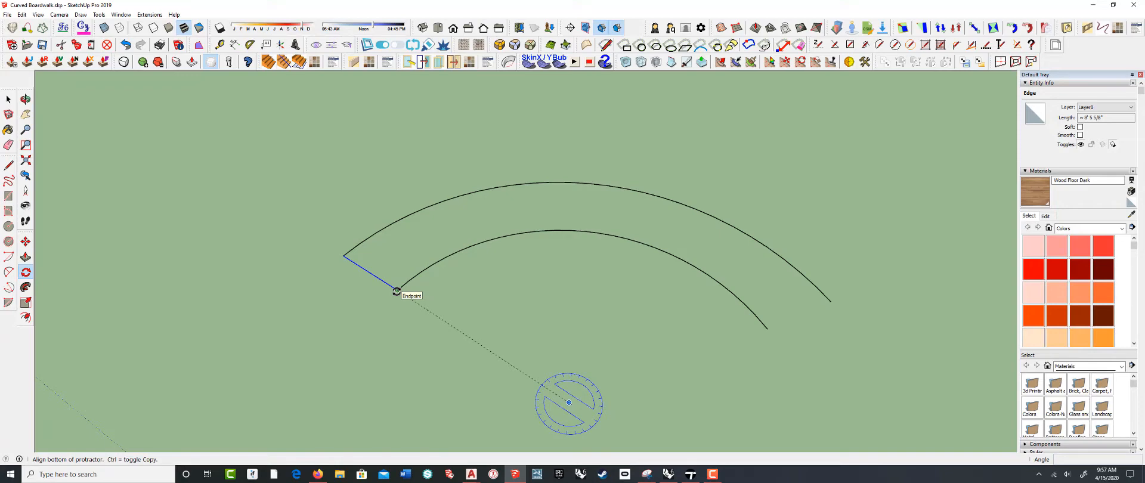
{"action": "left_click_drag", "start_coordinate": [397, 291], "coordinate": [398, 289]}
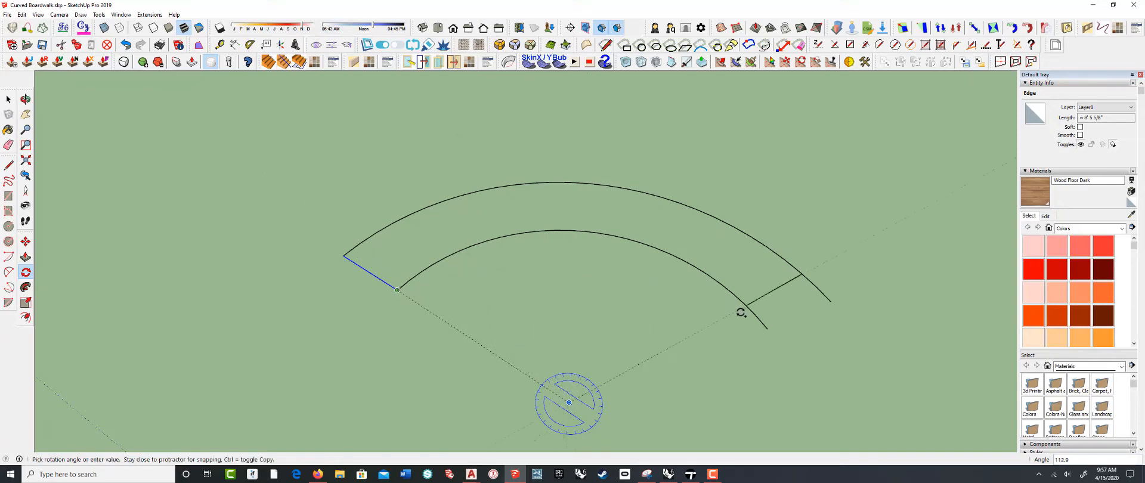
{"action": "left_click", "coordinate": [768, 329]}
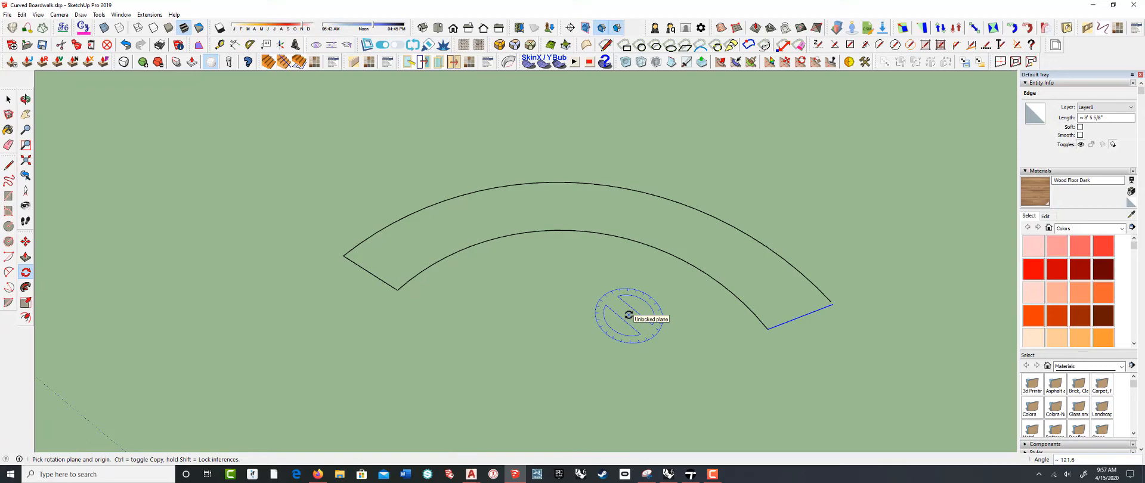
- Fill the span between the two end lines with evenly divided rotated copies, trying 65 and 75 divisions and settling on 90
{"action": "type", "text": "65/"}
{"action": "key", "text": "Return"}
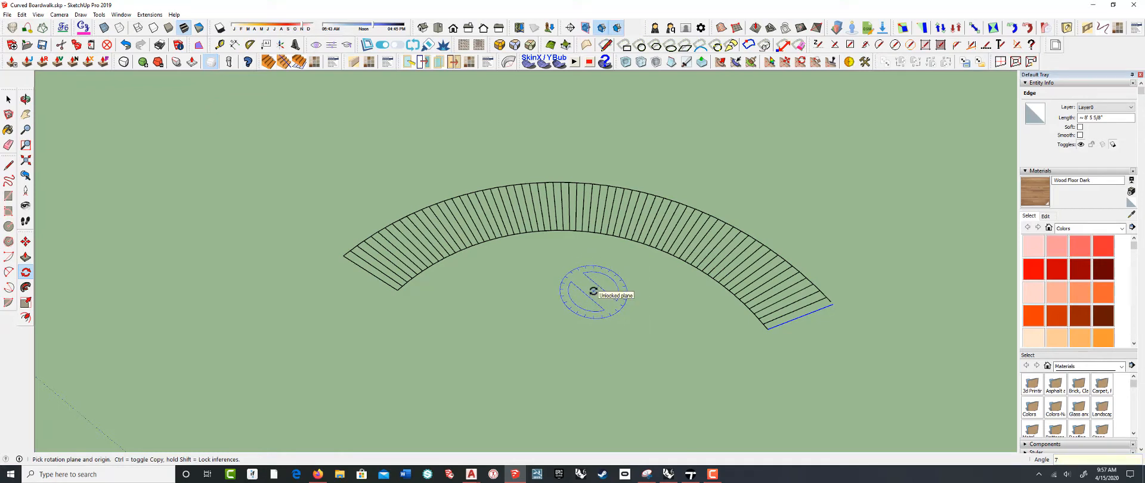
{"action": "key", "text": "Return"}
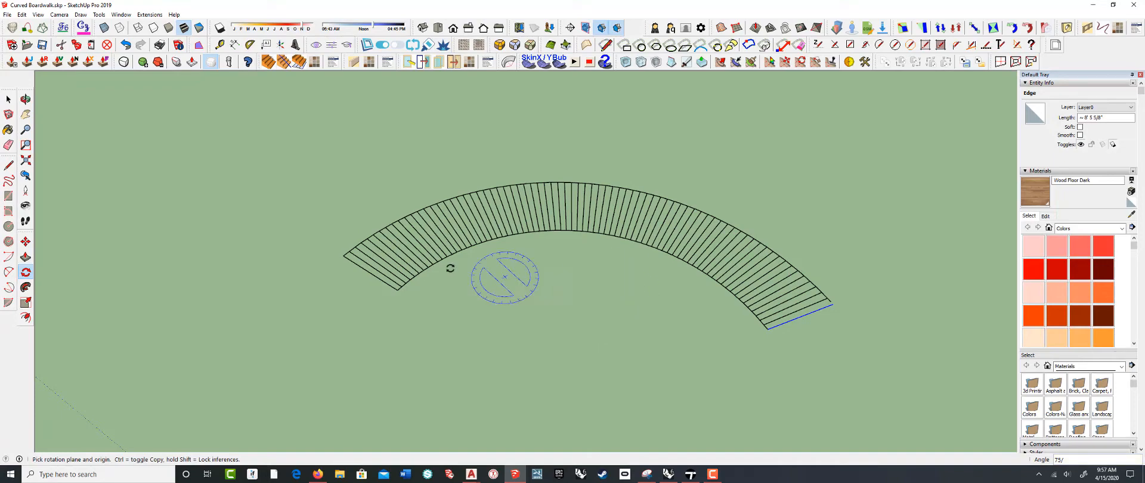
{"action": "scroll", "coordinate": [400, 268], "scroll_direction": "up", "scroll_amount": 4}
{"action": "scroll", "coordinate": [412, 292], "scroll_direction": "down", "scroll_amount": 2}
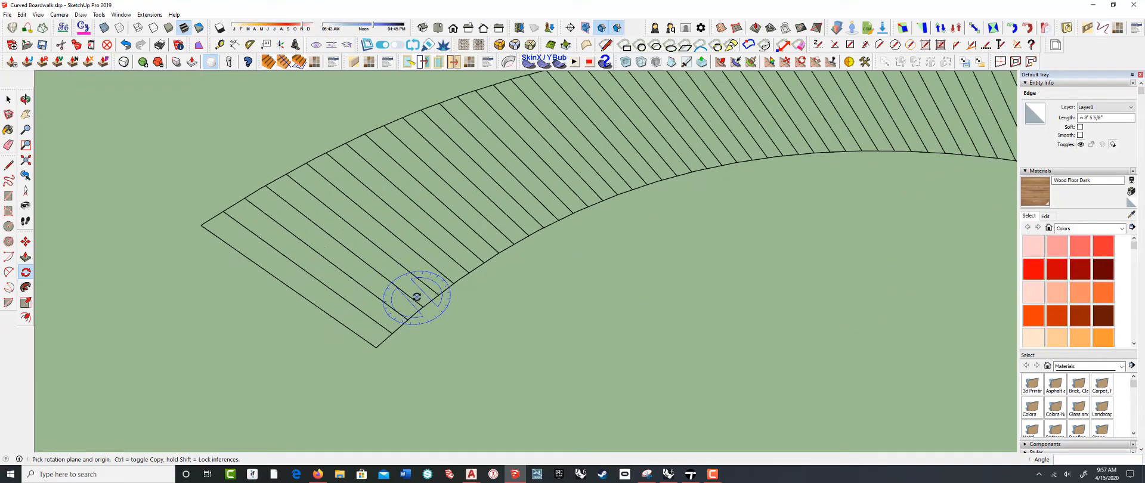
{"action": "mouse_move", "coordinate": [414, 299]}
{"action": "middle_mouse_down"}
{"action": "mouse_move", "coordinate": [332, 234]}
{"action": "mouse_move", "coordinate": [281, 158]}
{"action": "mouse_move", "coordinate": [339, 264]}
{"action": "mouse_move", "coordinate": [388, 304]}
{"action": "mouse_move", "coordinate": [417, 302]}
{"action": "middle_mouse_up"}
{"action": "scroll", "coordinate": [417, 303], "scroll_direction": "down", "scroll_amount": 3}
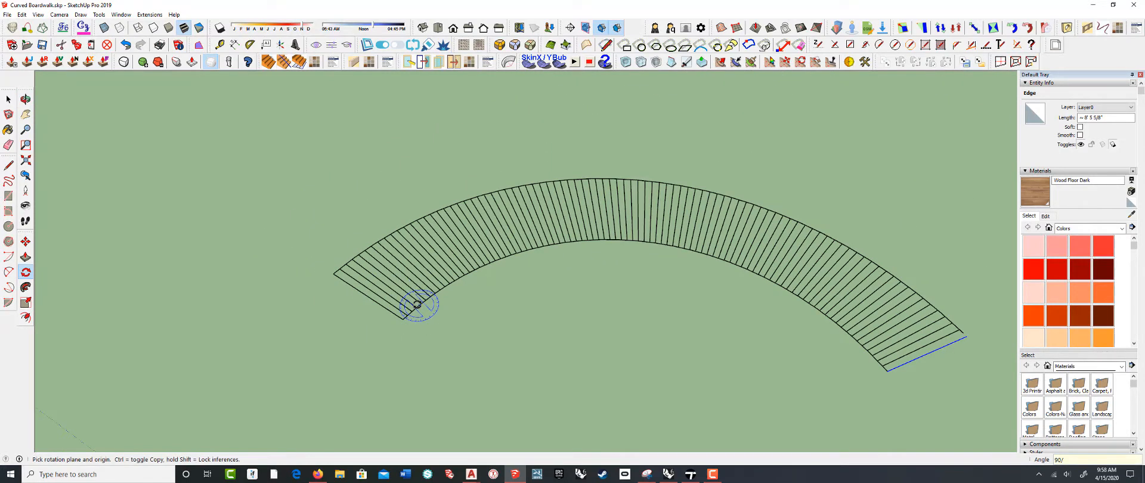
- Measure the first board's width along the inner arc, between the original end line and the neighbouring copied line
{"action": "scroll", "coordinate": [405, 316], "scroll_direction": "up", "scroll_amount": 4}
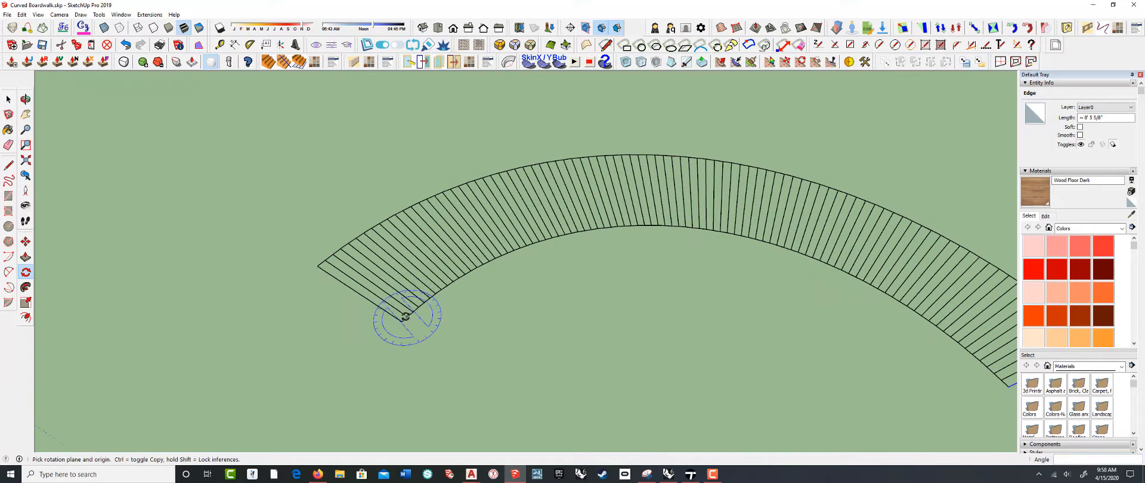
{"action": "middle_click_drag", "start_coordinate": [402, 320], "coordinate": [452, 374]}
{"action": "scroll", "coordinate": [451, 373], "scroll_direction": "down", "scroll_amount": 2}
{"action": "scroll", "coordinate": [453, 368], "scroll_direction": "down", "scroll_amount": 2}
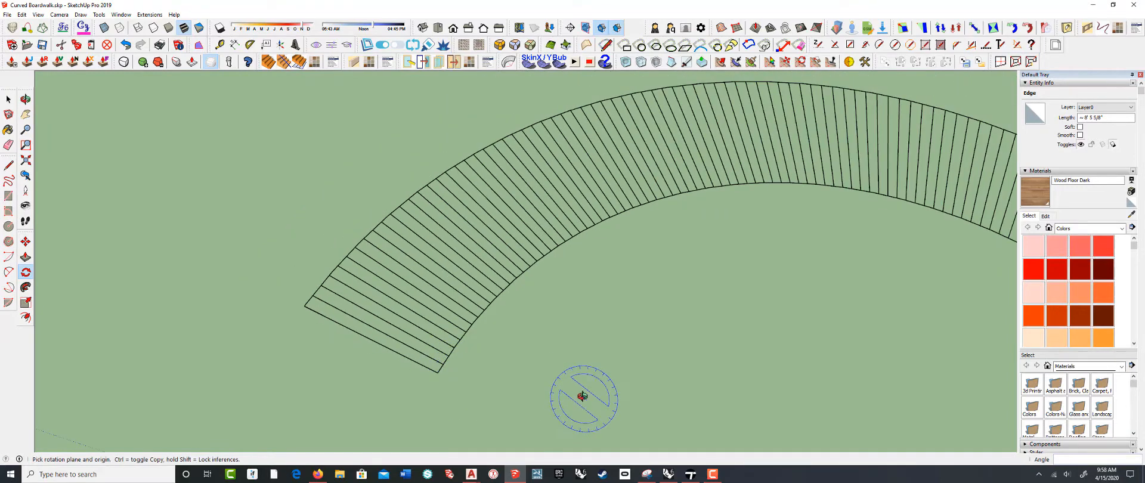
{"action": "middle_click_drag", "start_coordinate": [582, 396], "coordinate": [496, 320]}
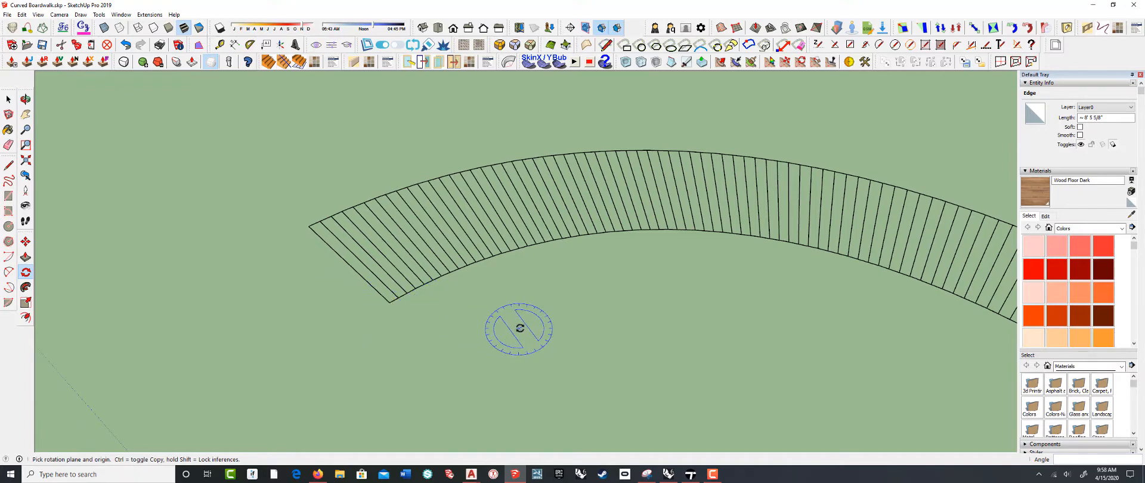
{"action": "key", "text": "space"}
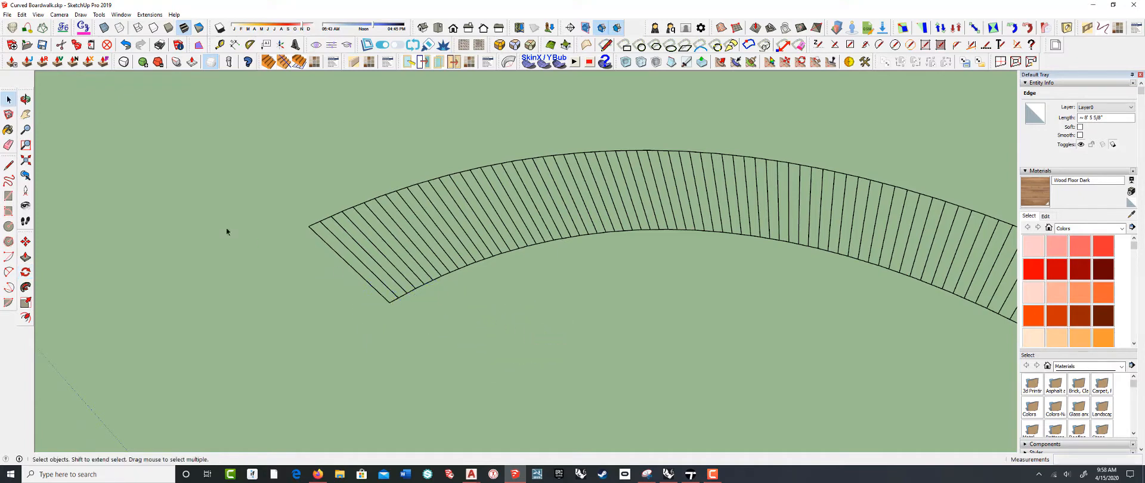
{"action": "left_click", "coordinate": [219, 44]}
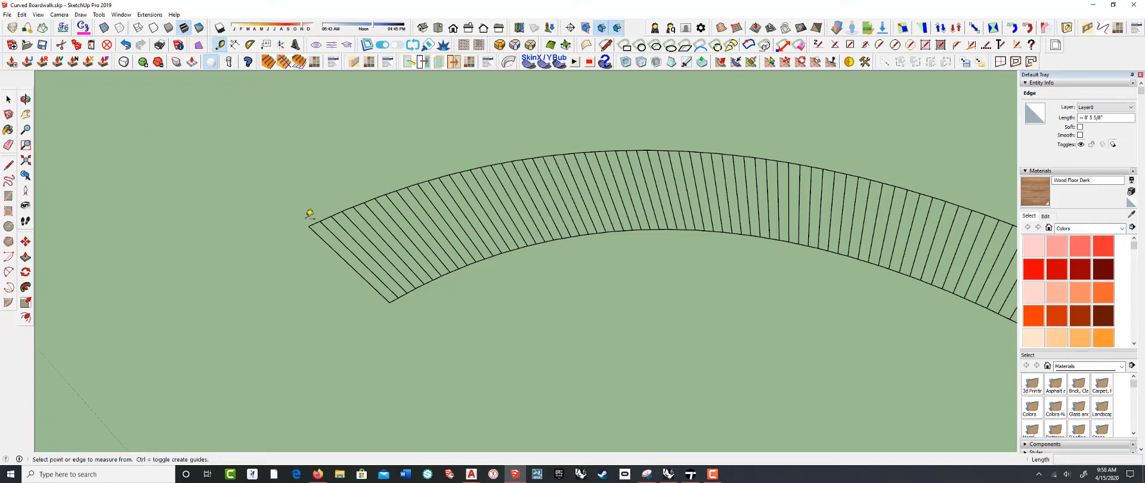
{"action": "scroll", "coordinate": [389, 295], "scroll_direction": "up", "scroll_amount": 2}
{"action": "left_click", "coordinate": [403, 302]}
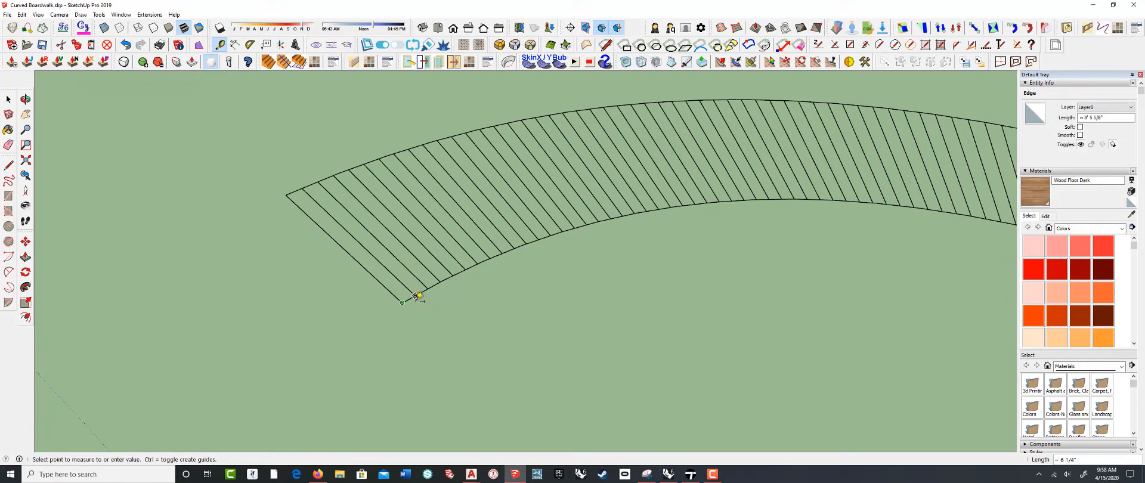
{"action": "left_click", "coordinate": [419, 310]}
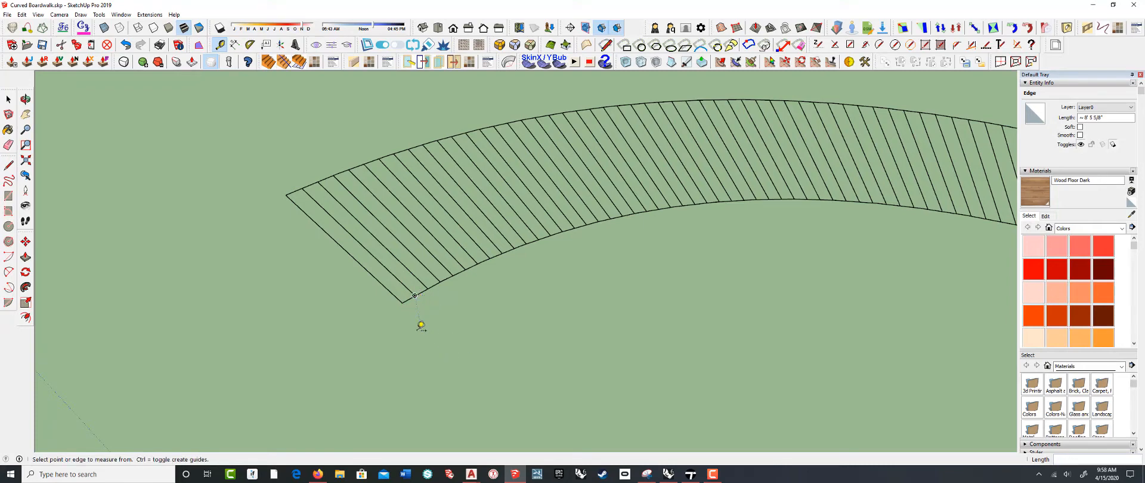
{"action": "scroll", "coordinate": [307, 266], "scroll_direction": "down", "scroll_amount": 3}
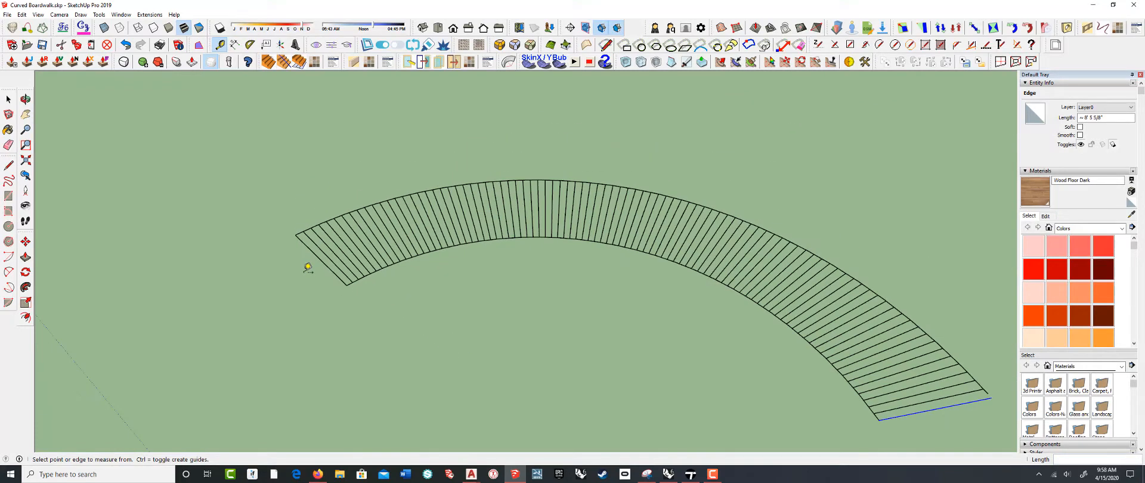
- Erase all the radial lines except the first two, which outline a single board at the arcs' starting end
{"action": "key", "text": "e"}
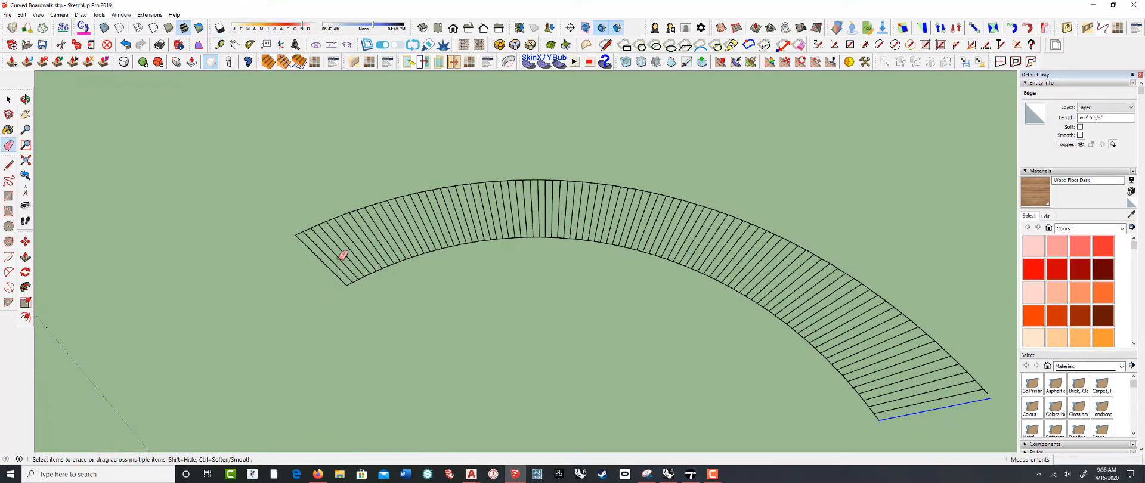
{"action": "mouse_move", "coordinate": [343, 256]}
{"action": "left_mouse_down"}
{"action": "mouse_move", "coordinate": [442, 226]}
{"action": "mouse_move", "coordinate": [601, 224]}
{"action": "left_mouse_up"}
{"action": "mouse_move", "coordinate": [677, 242]}
{"action": "left_mouse_down"}
{"action": "mouse_move", "coordinate": [834, 315]}
{"action": "mouse_move", "coordinate": [935, 414]}
{"action": "left_mouse_up"}
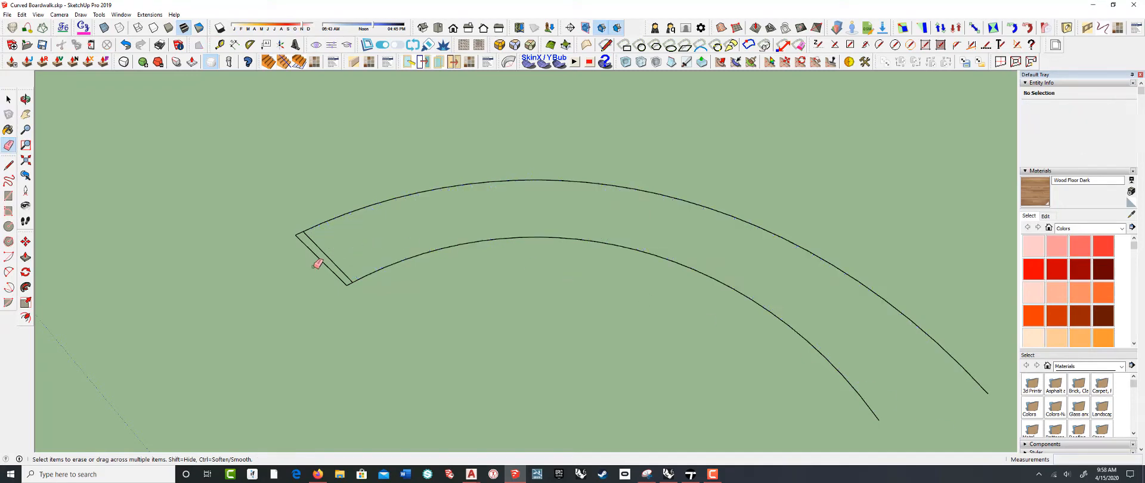
- Move the inner endpoint of the board's second line so that it meets the inner arc
{"action": "scroll", "coordinate": [298, 255], "scroll_direction": "up", "scroll_amount": 2}
{"action": "scroll", "coordinate": [356, 274], "scroll_direction": "up", "scroll_amount": 5}
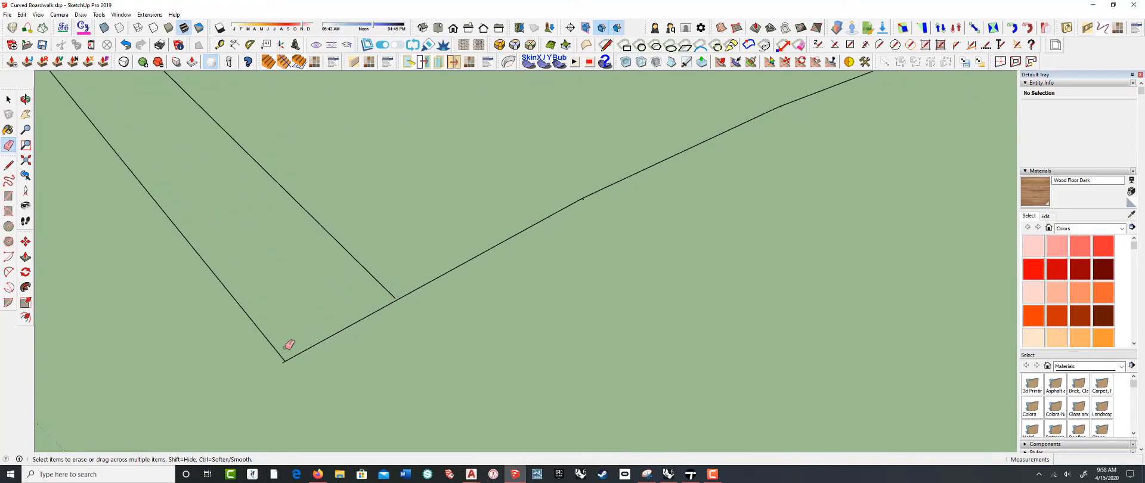
{"action": "scroll", "coordinate": [285, 363], "scroll_direction": "up", "scroll_amount": 1}
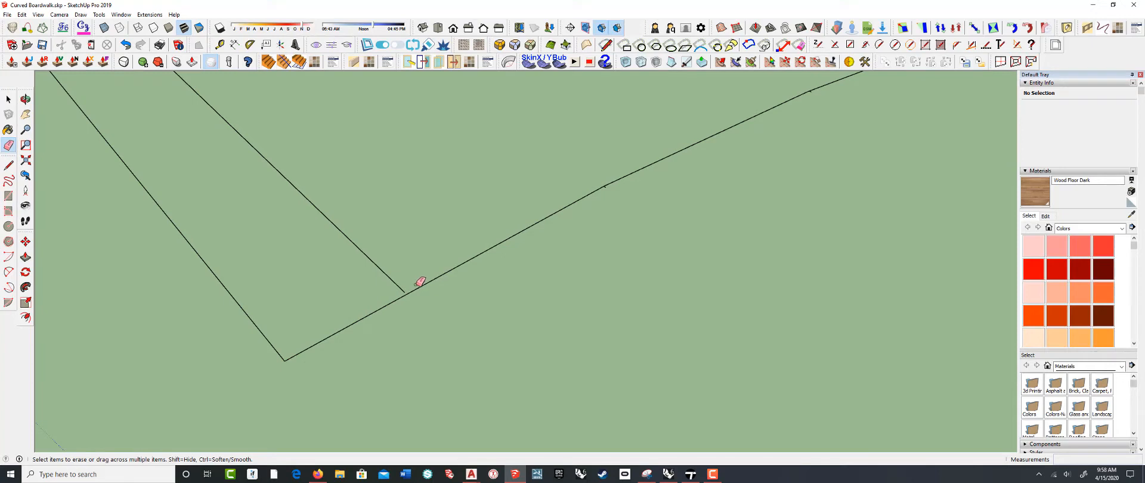
{"action": "key", "text": "m"}
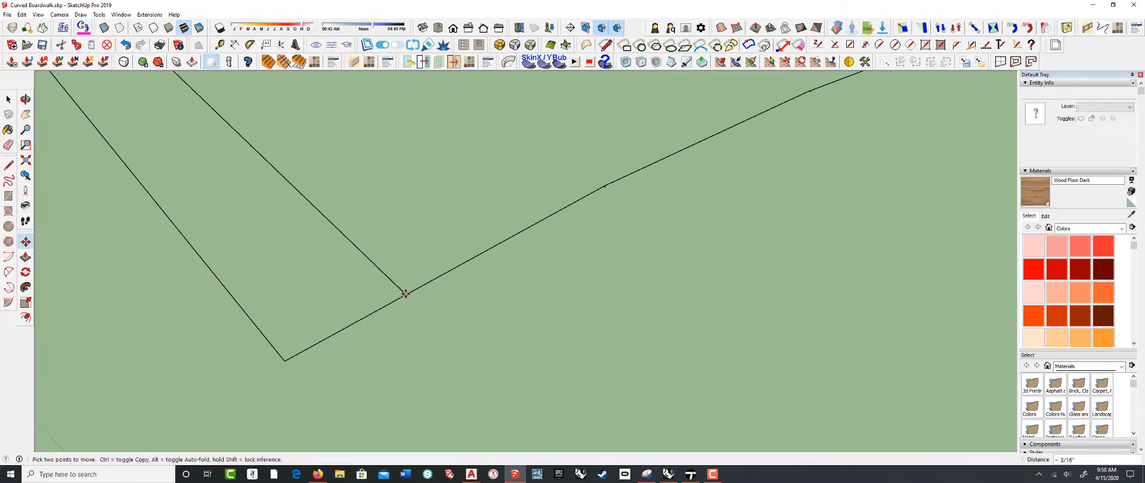
{"action": "left_click", "coordinate": [405, 295]}
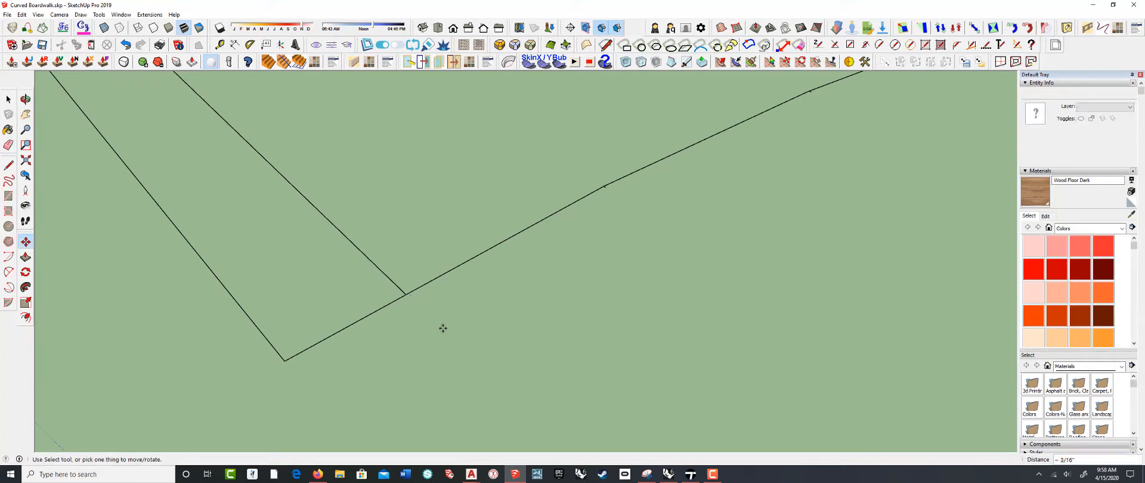
- Examine where the board's second line meets the outer arc, selecting the tiny overhanging edge and the line itself
{"action": "scroll", "coordinate": [488, 352], "scroll_direction": "down", "scroll_amount": 6}
{"action": "scroll", "coordinate": [331, 201], "scroll_direction": "up", "scroll_amount": 6}
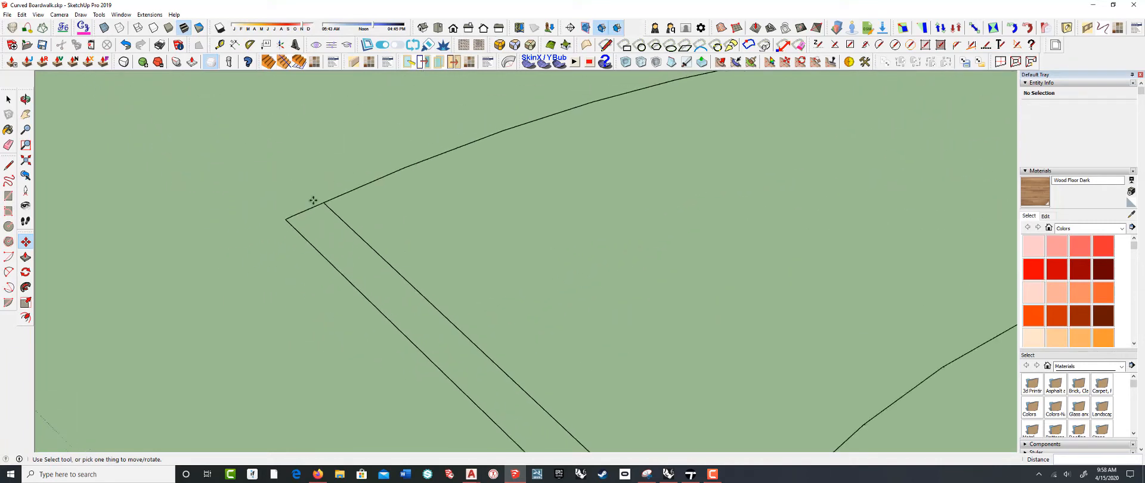
{"action": "key", "text": "space"}
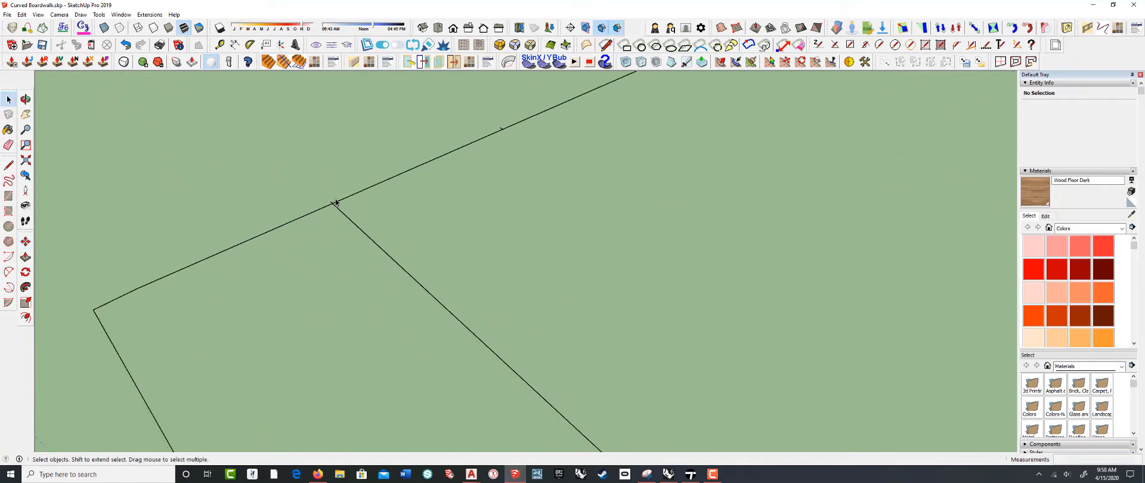
{"action": "left_click", "coordinate": [331, 203]}
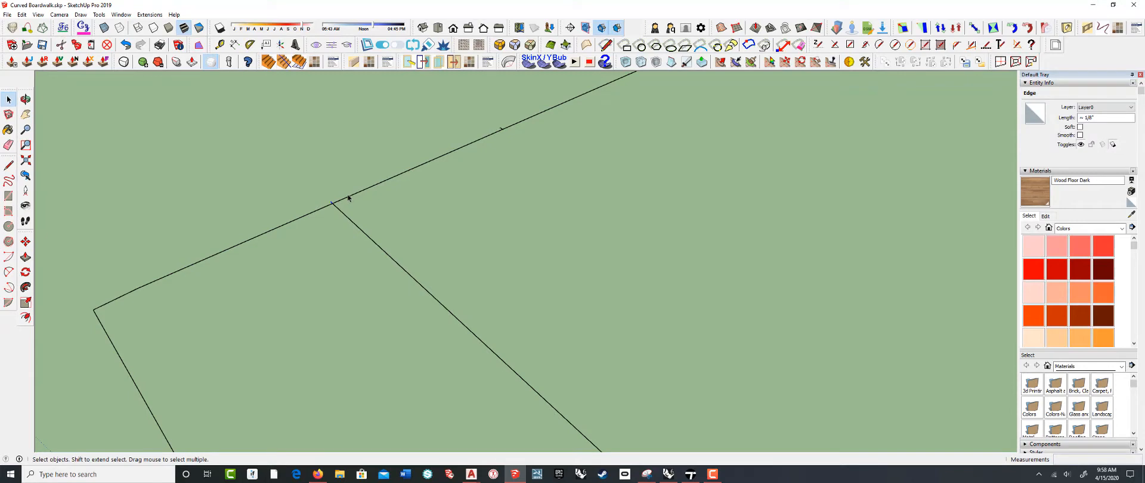
{"action": "left_click", "coordinate": [335, 206]}
{"action": "scroll", "coordinate": [357, 189], "scroll_direction": "down", "scroll_amount": 3}
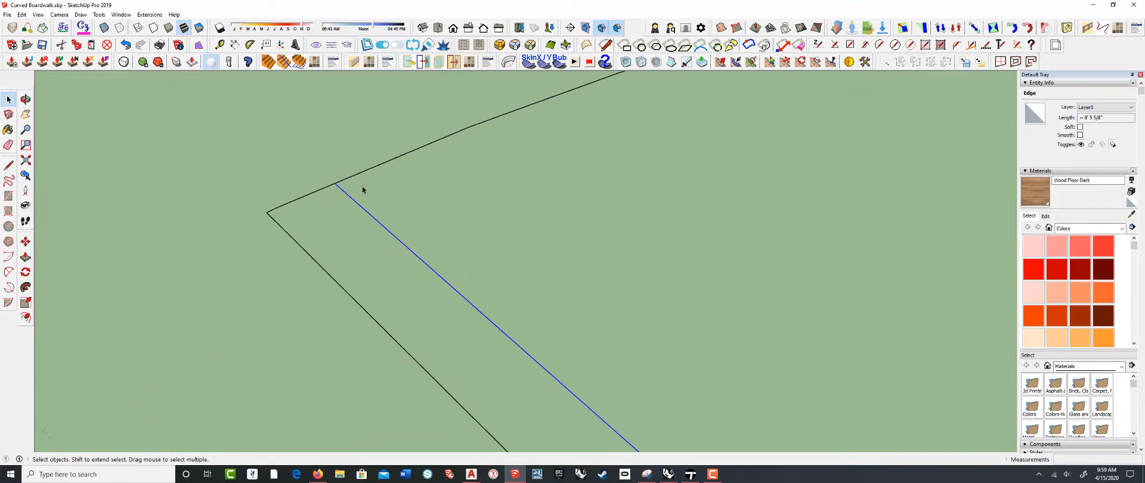
{"action": "scroll", "coordinate": [363, 190], "scroll_direction": "down", "scroll_amount": 5}
{"action": "middle_click_drag", "start_coordinate": [560, 319], "coordinate": [442, 310]}
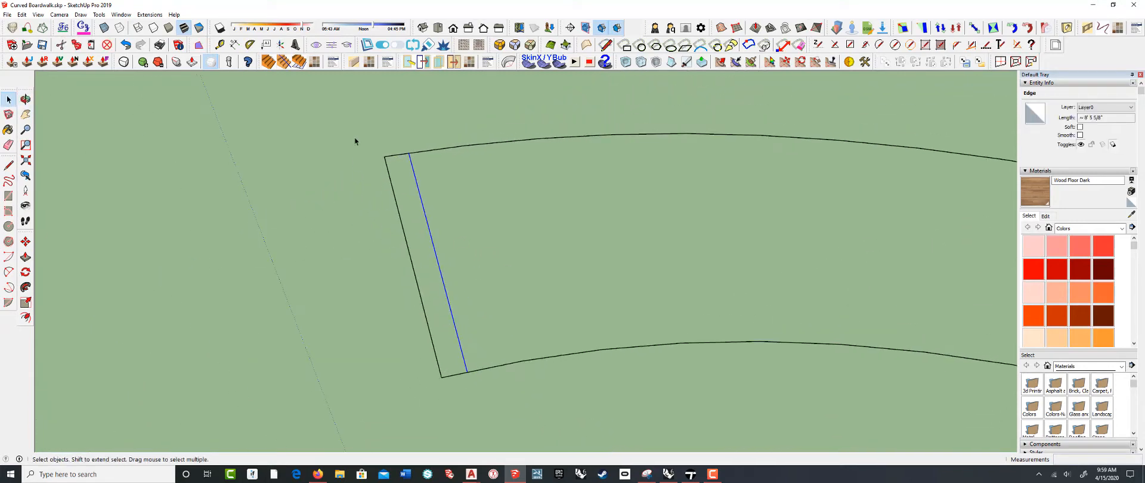
- Select the edges outlining the single board and fill them with a face using Suforyou's Make Face
{"action": "left_click_drag", "start_coordinate": [357, 135], "coordinate": [472, 410]}
{"action": "left_click", "coordinate": [150, 15]}
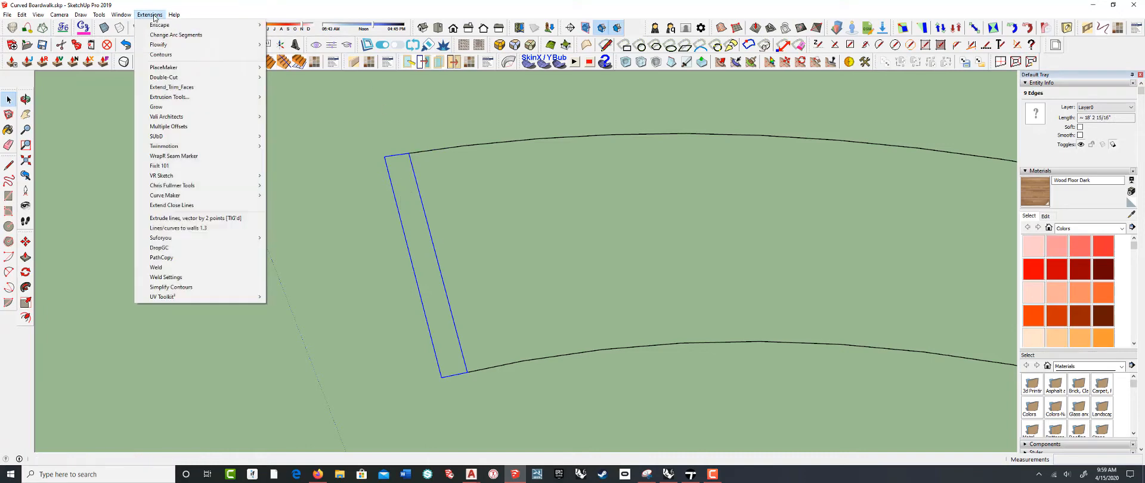
{"action": "mouse_move", "coordinate": [153, 26]}
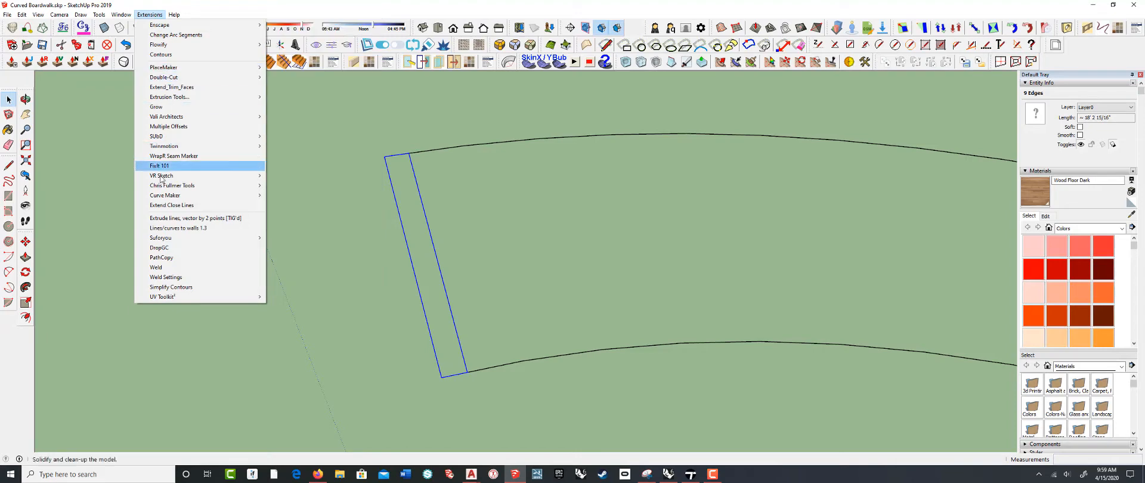
{"action": "mouse_move", "coordinate": [167, 238]}
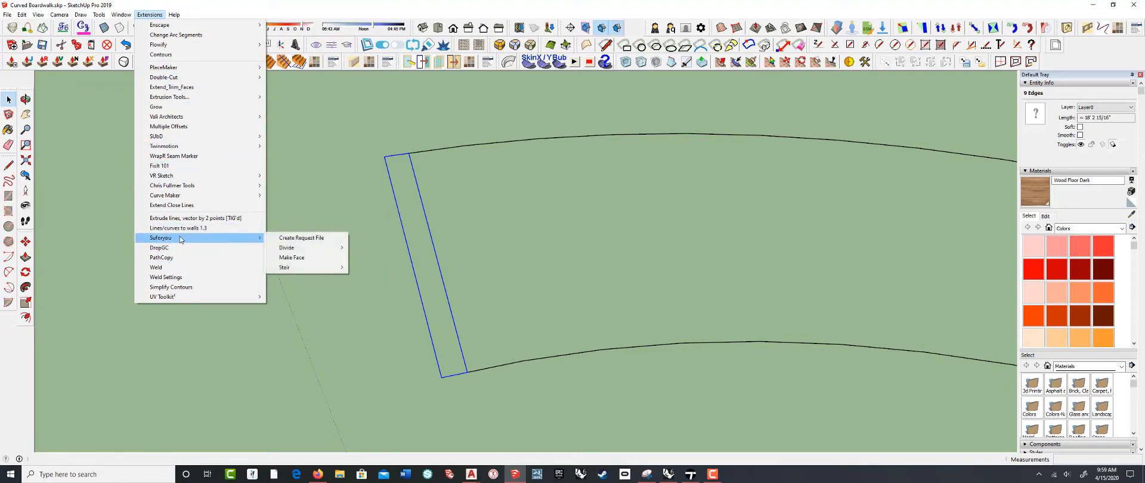
{"action": "left_click", "coordinate": [297, 263]}
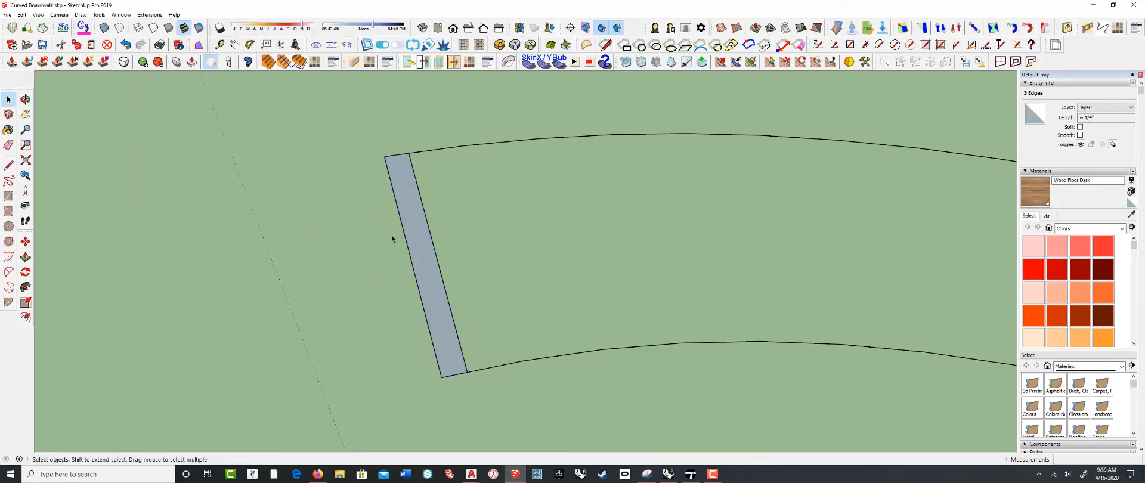
- Reverse the board's face and select it together with its bounding edges
{"action": "middle_click_drag", "start_coordinate": [391, 235], "coordinate": [460, 204]}
{"action": "key", "text": "space"}
{"action": "right_click", "coordinate": [416, 248]}
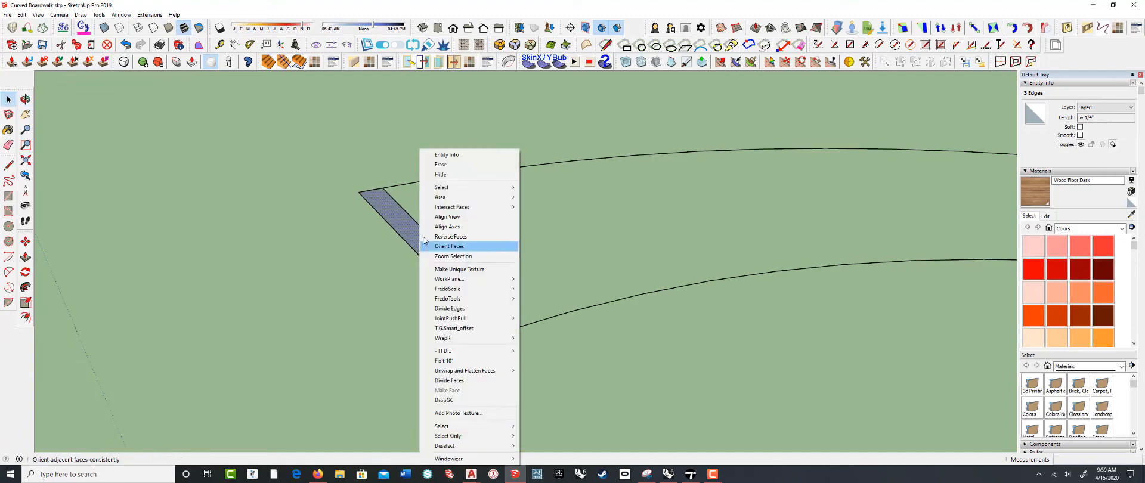
{"action": "left_click", "coordinate": [420, 238]}
{"action": "scroll", "coordinate": [421, 235], "scroll_direction": "up", "scroll_amount": 3}
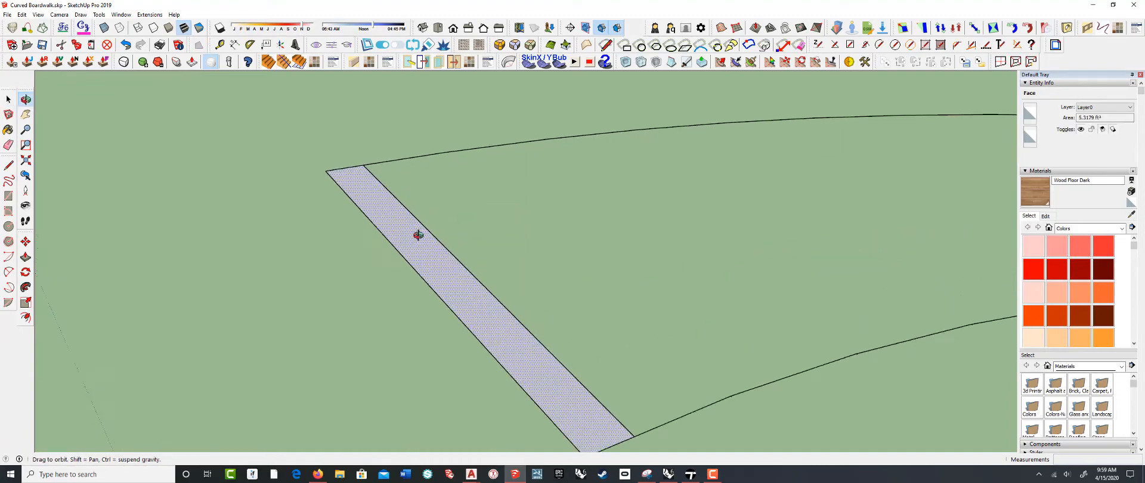
{"action": "double_click", "coordinate": [412, 237]}
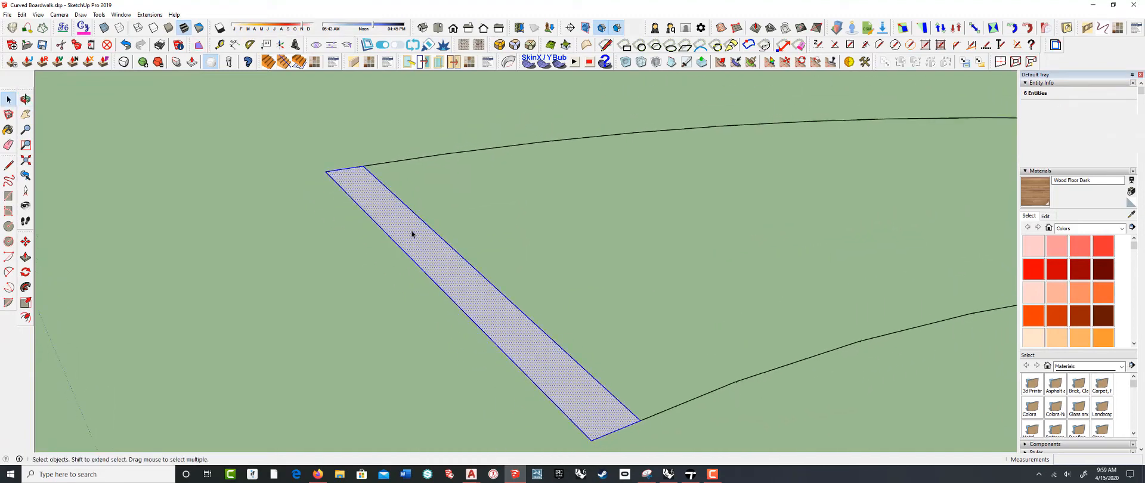
- Make the selected board face and edges into a component with the definition name "Deck 1"
{"action": "right_click", "coordinate": [396, 217]}
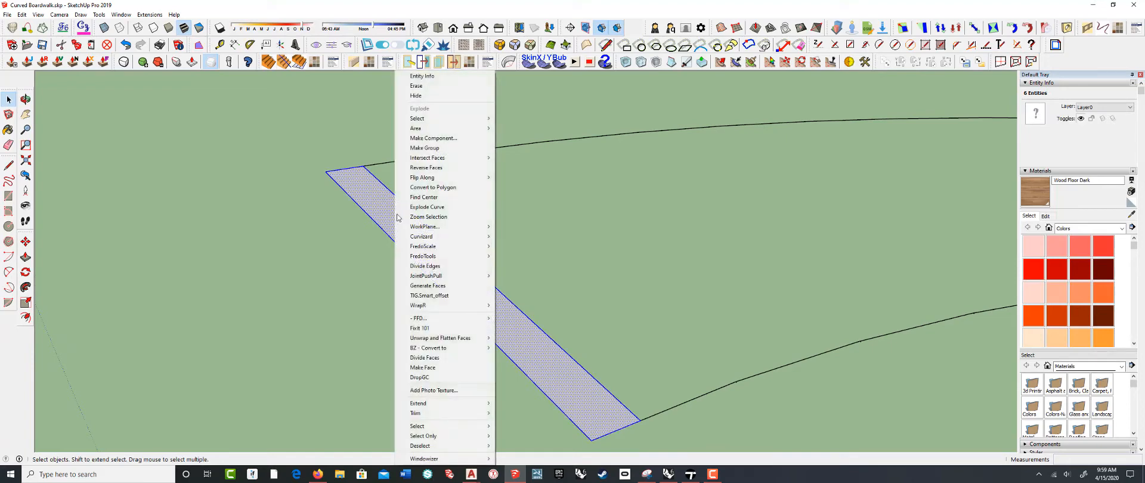
{"action": "left_click", "coordinate": [428, 138]}
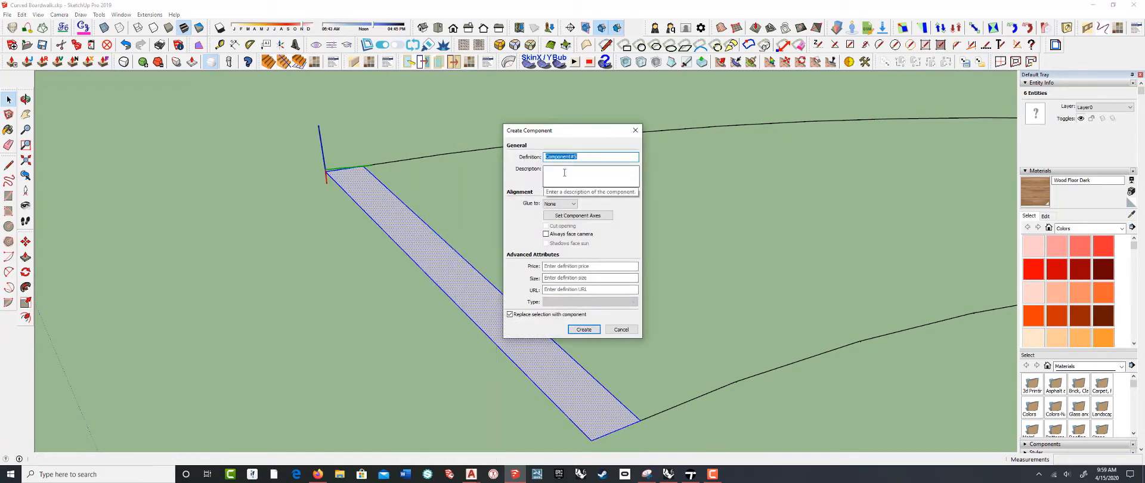
{"action": "type", "text": "Deck 1"}
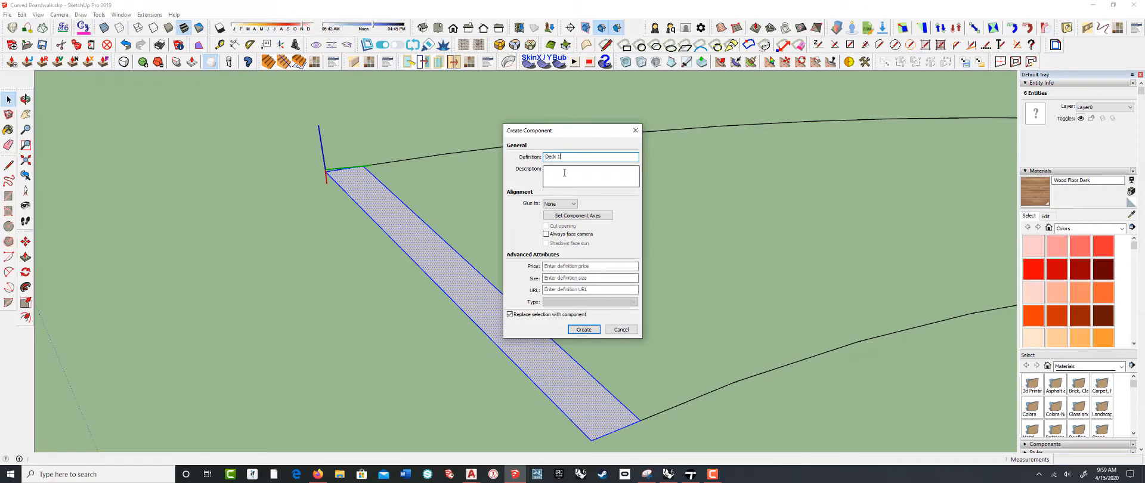
{"action": "left_click", "coordinate": [584, 330]}
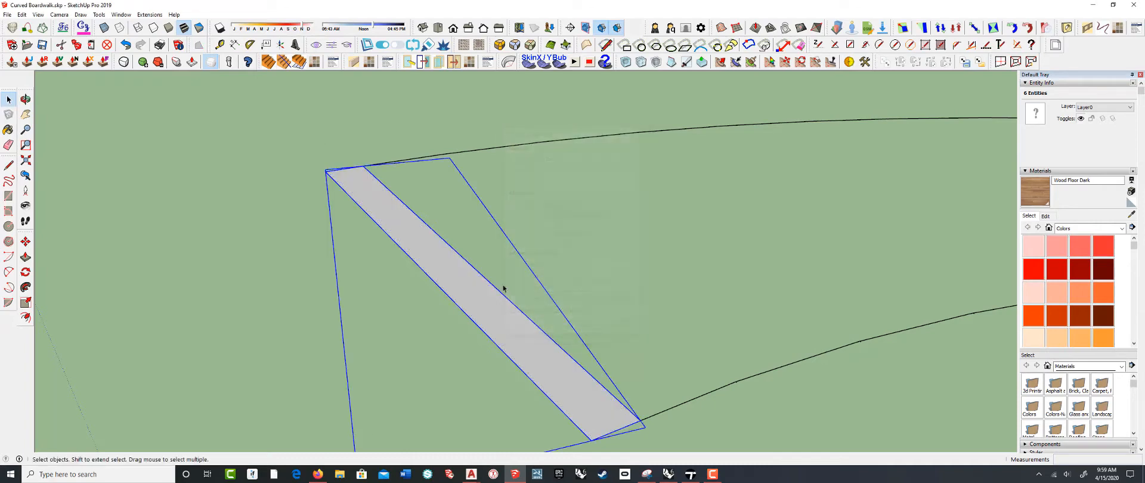
- Inside the Deck 1 component, extrude the board face upward 1.5 inches with Push/Pull and leave the component
{"action": "scroll", "coordinate": [360, 187], "scroll_direction": "down", "scroll_amount": 3}
{"action": "middle_click_drag", "start_coordinate": [381, 225], "coordinate": [401, 270]}
{"action": "double_click", "coordinate": [414, 258]}
{"action": "left_click", "coordinate": [415, 260]}
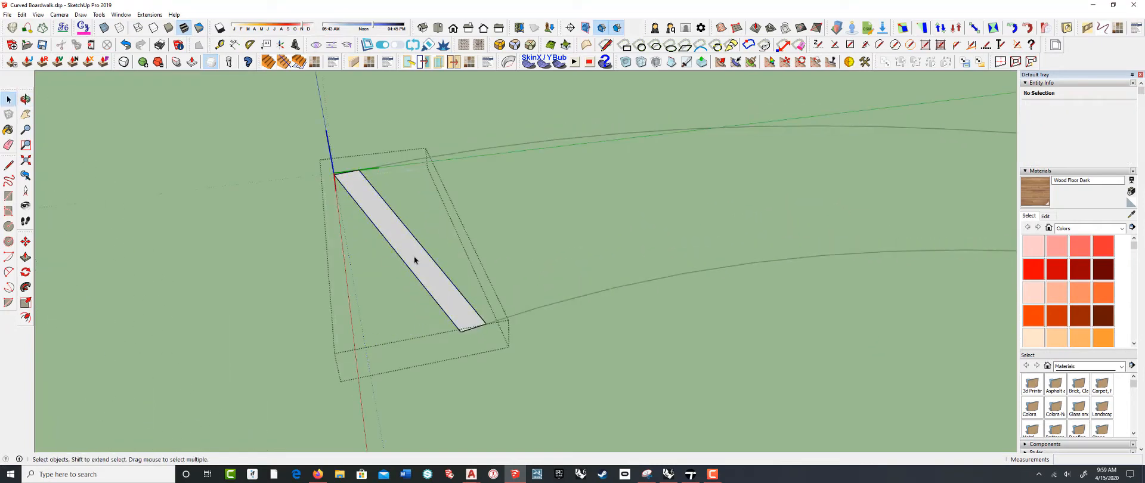
{"action": "type", "text": "p1.5"}
{"action": "key", "text": "Return"}
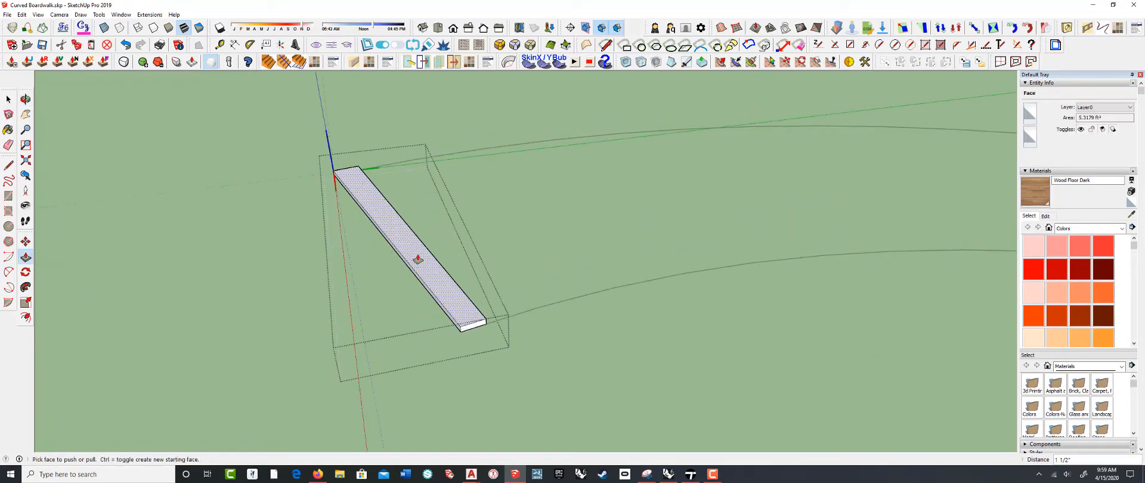
{"action": "key", "text": "Return"}
{"action": "middle_click_drag", "start_coordinate": [417, 266], "coordinate": [394, 272]}
{"action": "key", "text": "space"}
{"action": "left_click", "coordinate": [554, 319]}
- Rotate a copy of the board component around the arcs' center, from its inner corner to the far endpoint of the inner arc
{"action": "scroll", "coordinate": [405, 251], "scroll_direction": "down", "scroll_amount": 2}
{"action": "left_click", "coordinate": [424, 279]}
{"action": "scroll", "coordinate": [434, 289], "scroll_direction": "up", "scroll_amount": 3}
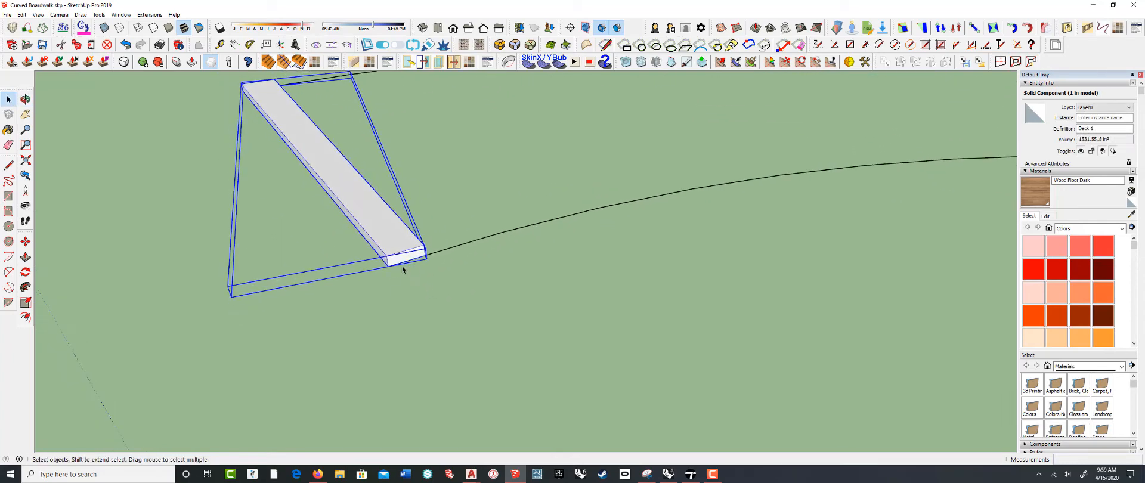
{"action": "scroll", "coordinate": [403, 270], "scroll_direction": "down", "scroll_amount": 5}
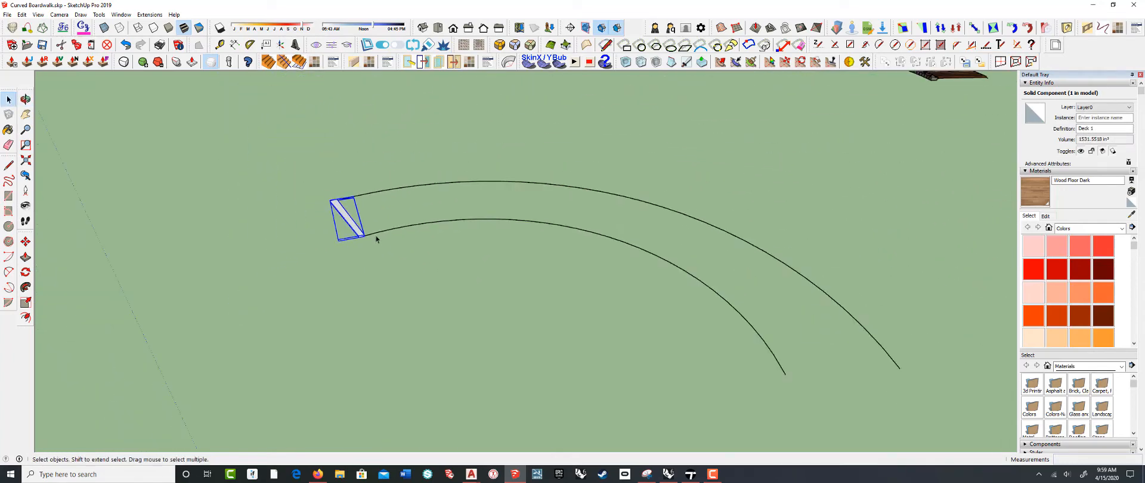
{"action": "left_click", "coordinate": [25, 272]}
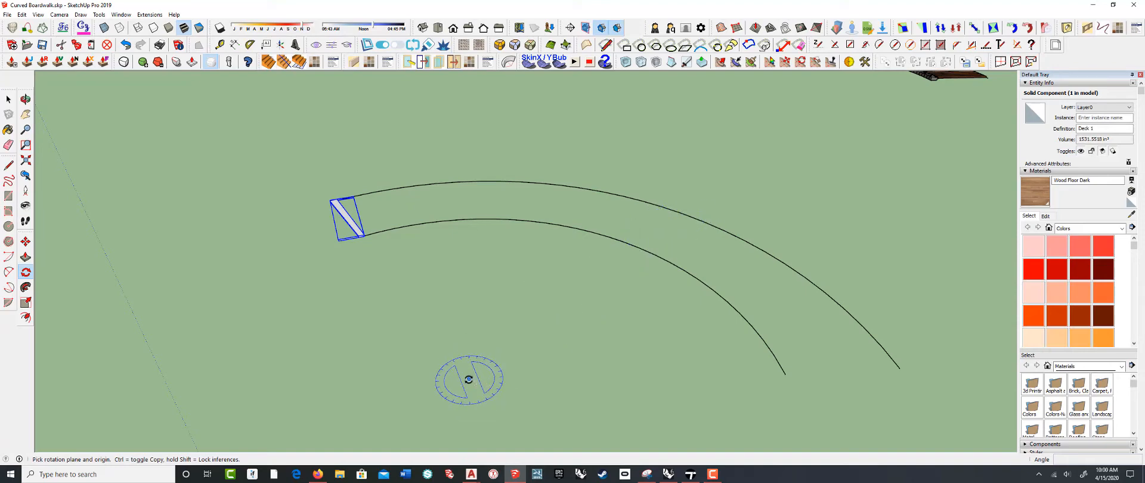
{"action": "left_click_drag", "start_coordinate": [469, 378], "coordinate": [336, 215]}
{"action": "scroll", "coordinate": [369, 242], "scroll_direction": "up", "scroll_amount": 5}
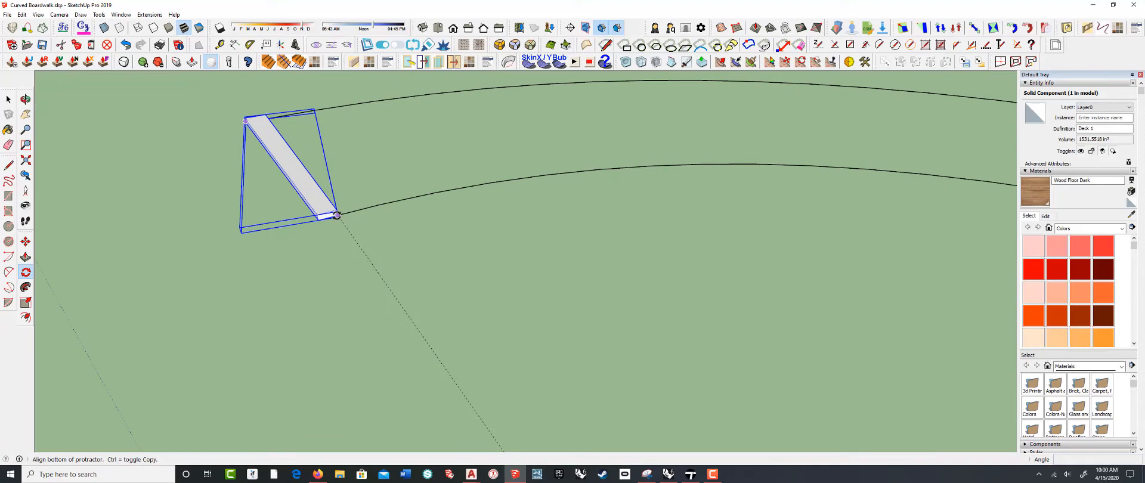
{"action": "left_click", "coordinate": [337, 215]}
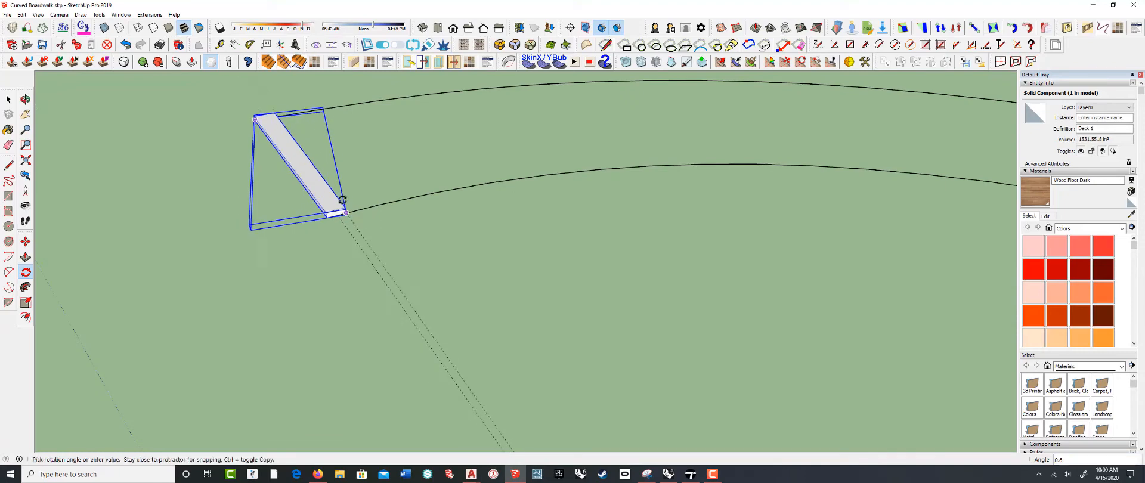
{"action": "scroll", "coordinate": [337, 214], "scroll_direction": "down", "scroll_amount": 3}
{"action": "scroll", "coordinate": [651, 231], "scroll_direction": "down", "scroll_amount": 3}
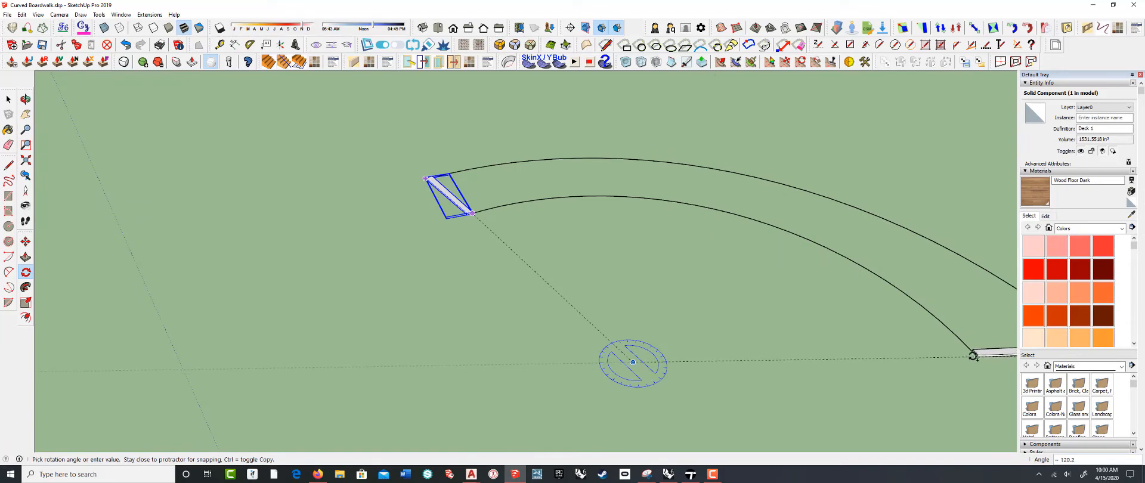
{"action": "left_click", "coordinate": [972, 356]}
{"action": "mouse_move", "coordinate": [524, 294]}
{"action": "middle_mouse_down"}
{"action": "mouse_move", "coordinate": [520, 311]}
{"action": "mouse_move", "coordinate": [571, 332]}
{"action": "middle_mouse_up"}
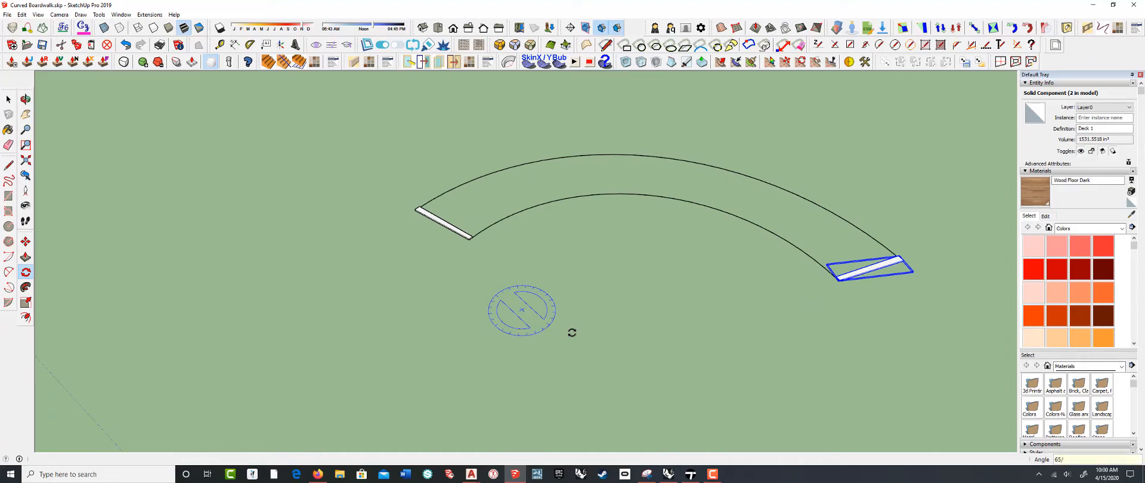
- Divide the rotated copy into an evenly spaced array between both ends, trying 65/ and 75/ before settling on 85/ for narrow gaps
{"action": "key", "text": "Return"}
{"action": "scroll", "coordinate": [477, 227], "scroll_direction": "up", "scroll_amount": 6}
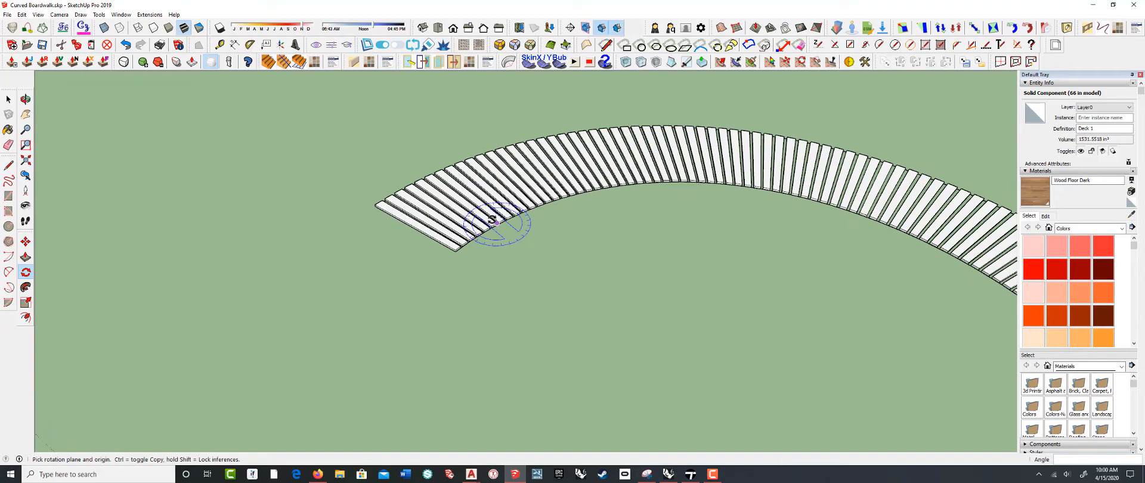
{"action": "scroll", "coordinate": [459, 231], "scroll_direction": "up", "scroll_amount": 3}
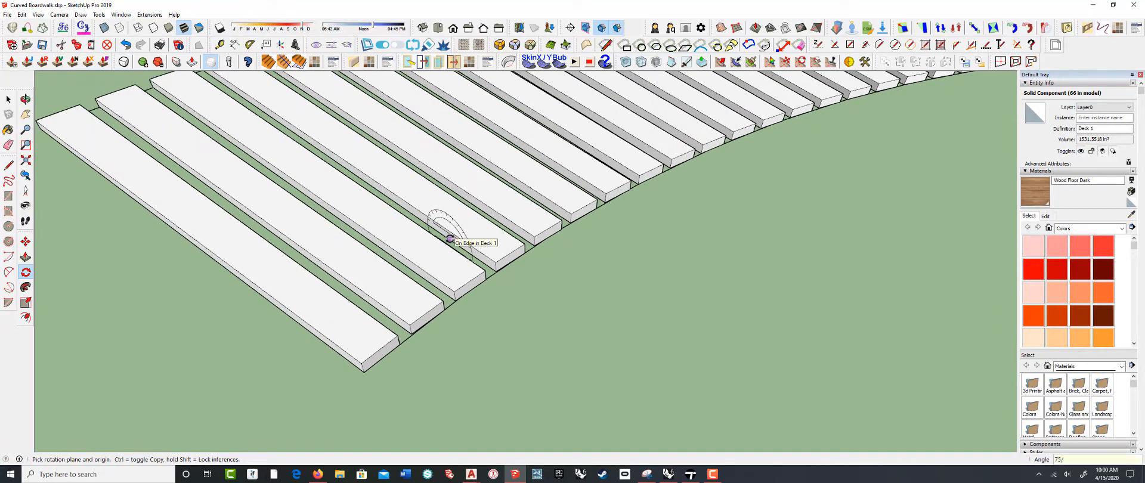
{"action": "key", "text": "Return"}
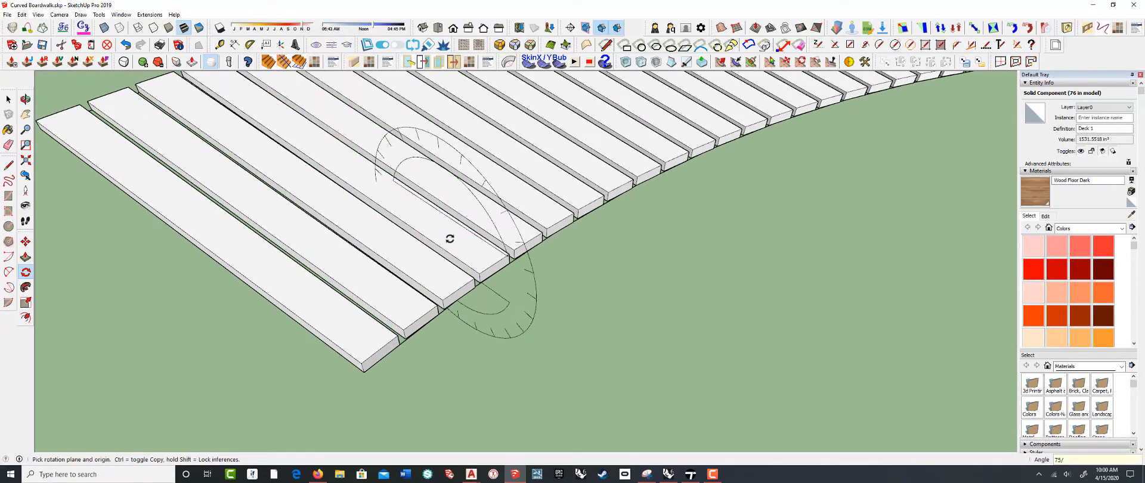
{"action": "key", "text": "Return"}
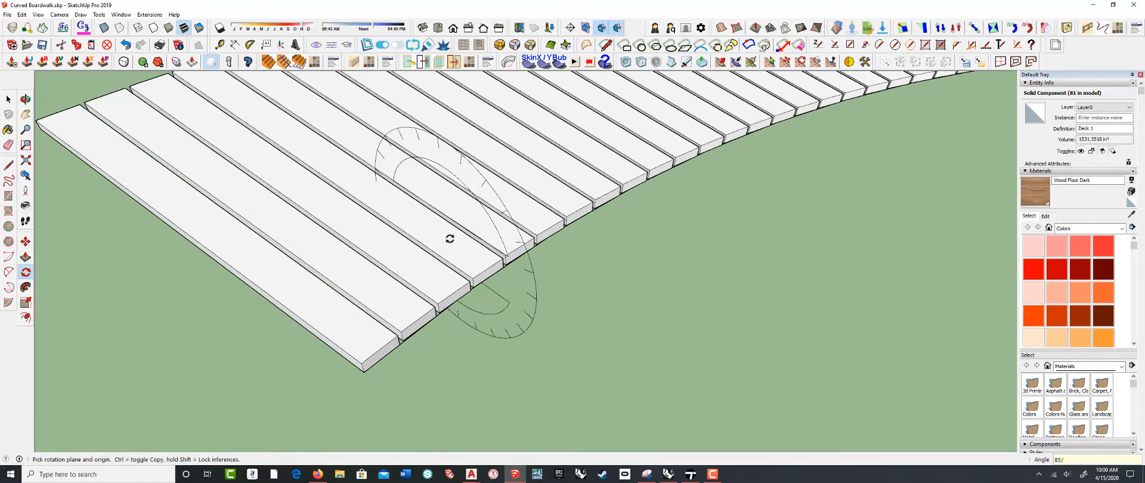
{"action": "key", "text": "Return"}
{"action": "middle_click_drag", "start_coordinate": [465, 225], "coordinate": [343, 369]}
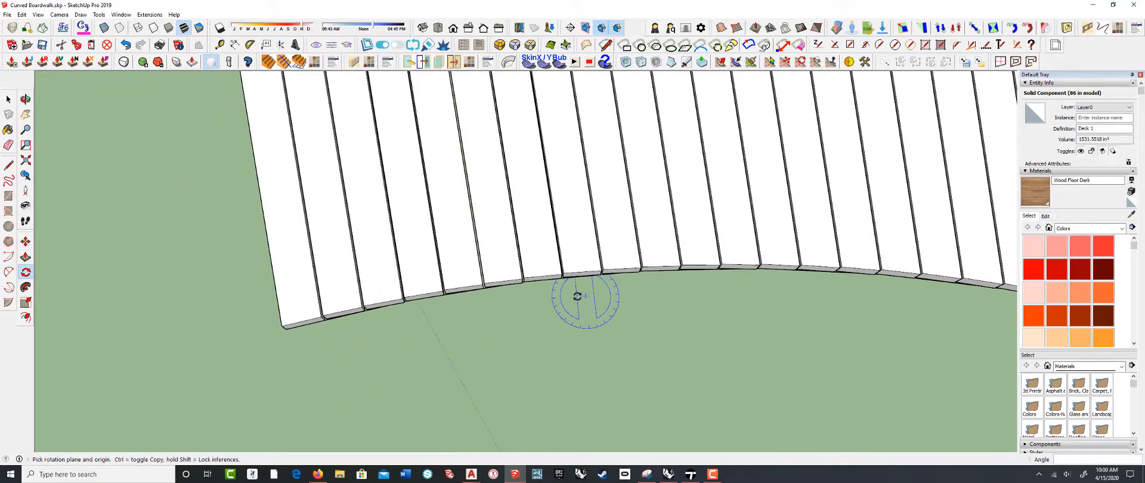
{"action": "middle_click_drag", "start_coordinate": [289, 299], "coordinate": [463, 235]}
{"action": "scroll", "coordinate": [447, 237], "scroll_direction": "down", "scroll_amount": 4}
{"action": "scroll", "coordinate": [438, 233], "scroll_direction": "down", "scroll_amount": 4}
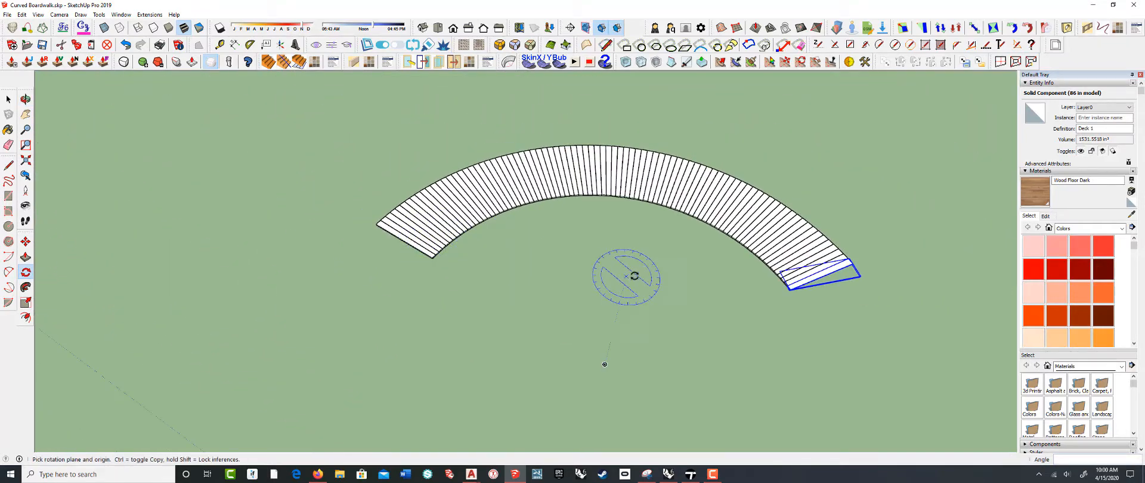
{"action": "middle_click_drag", "start_coordinate": [631, 274], "coordinate": [607, 268]}
{"action": "scroll", "coordinate": [607, 270], "scroll_direction": "up", "scroll_amount": 1}
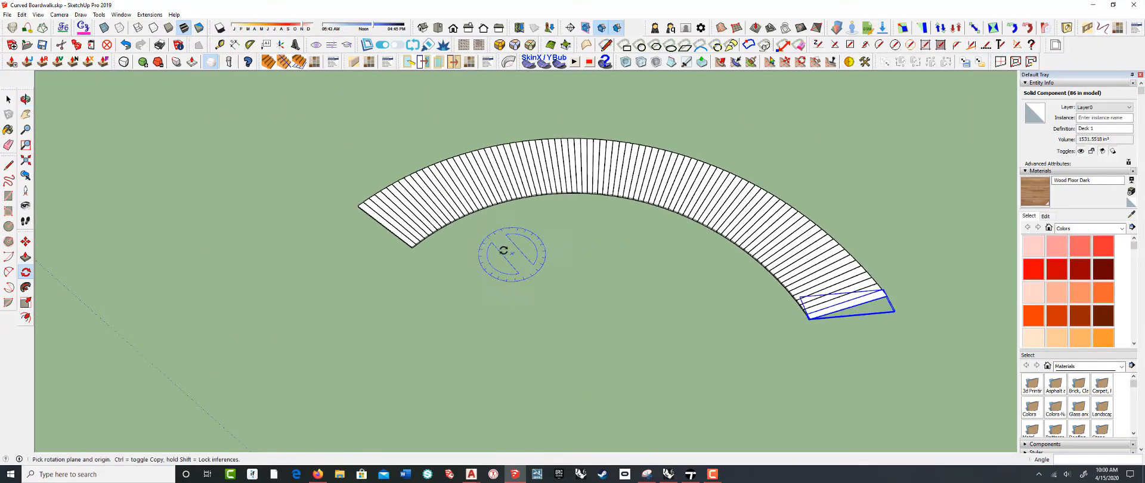
- Erase the arrayed boards from the far end back so that only the first six remain at the start of the arcs
{"action": "key", "text": "space"}
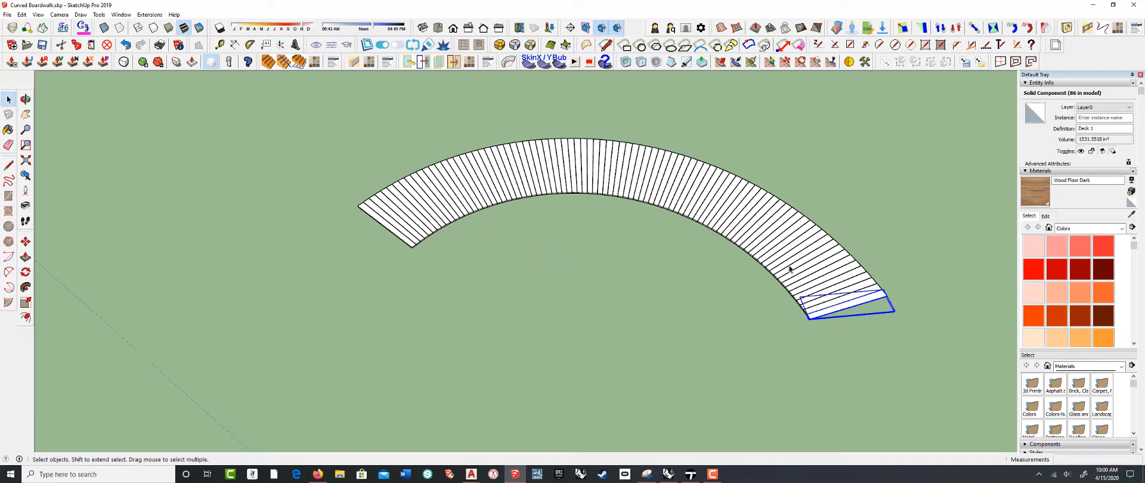
{"action": "left_click", "coordinate": [578, 247]}
{"action": "key", "text": "e"}
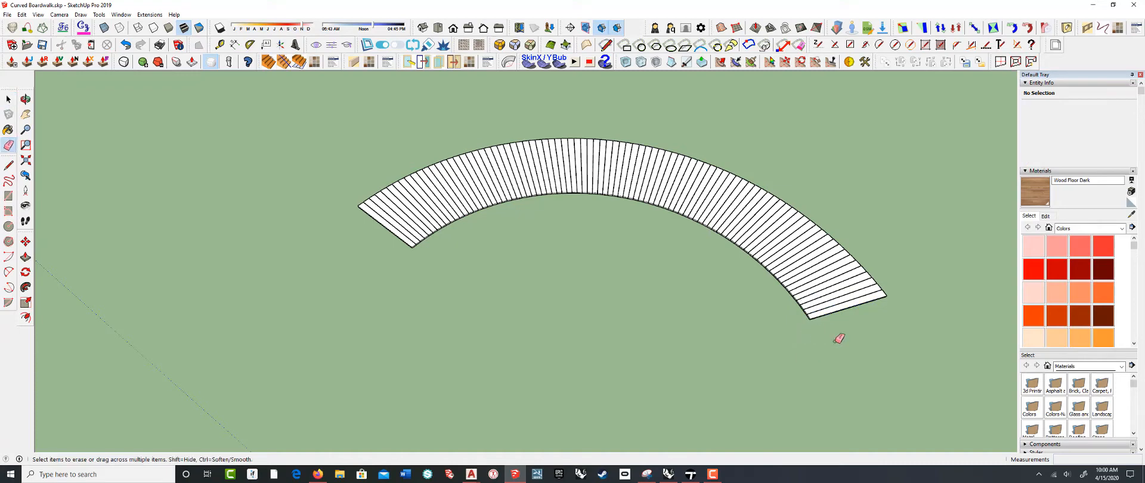
{"action": "mouse_move", "coordinate": [859, 307]}
{"action": "left_mouse_down"}
{"action": "mouse_move", "coordinate": [769, 227]}
{"action": "mouse_move", "coordinate": [697, 190]}
{"action": "mouse_move", "coordinate": [590, 166]}
{"action": "mouse_move", "coordinate": [519, 167]}
{"action": "mouse_move", "coordinate": [455, 193]}
{"action": "left_mouse_up"}
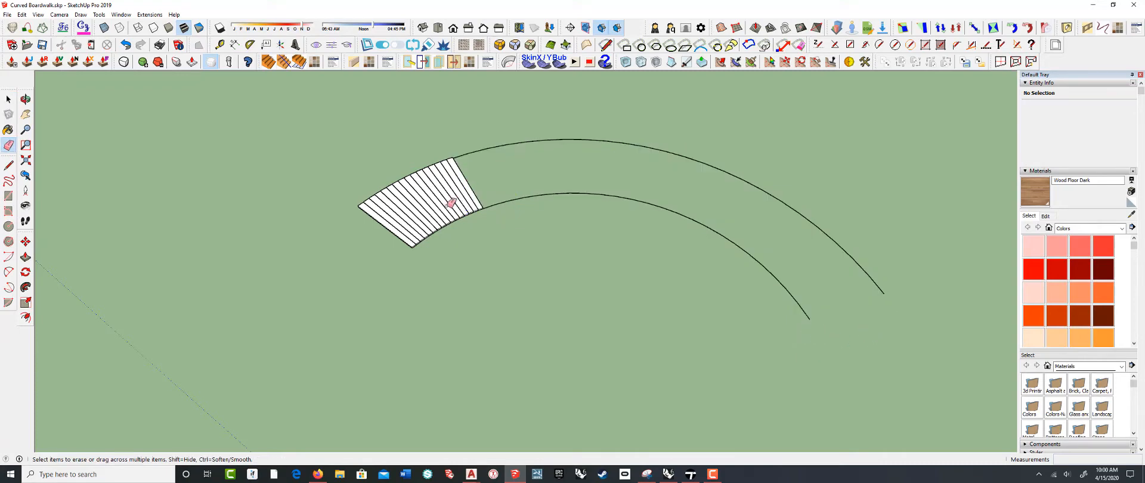
{"action": "scroll", "coordinate": [406, 236], "scroll_direction": "up", "scroll_amount": 4}
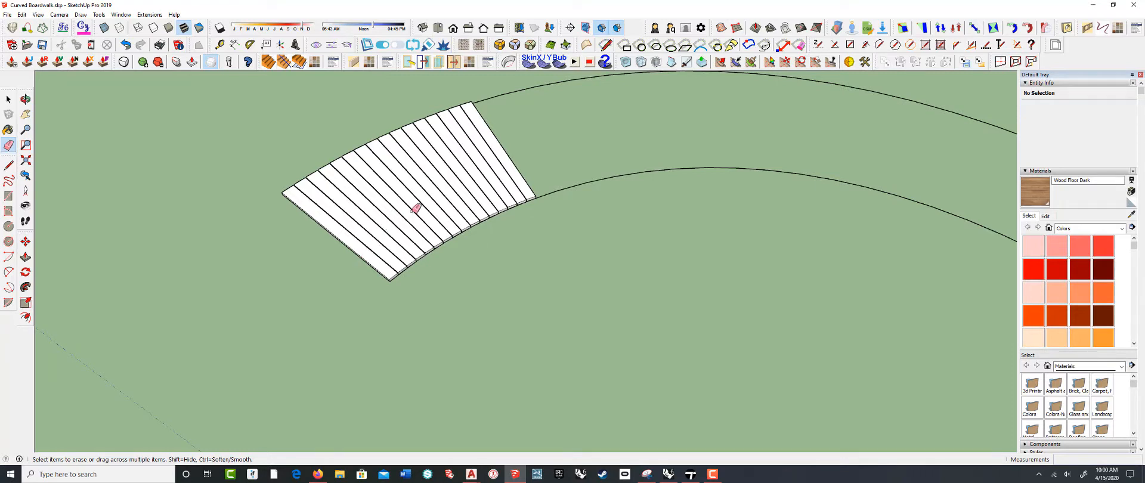
{"action": "mouse_move", "coordinate": [421, 201]}
{"action": "left_mouse_down"}
{"action": "mouse_move", "coordinate": [518, 154]}
{"action": "mouse_move", "coordinate": [539, 179]}
{"action": "left_mouse_up"}
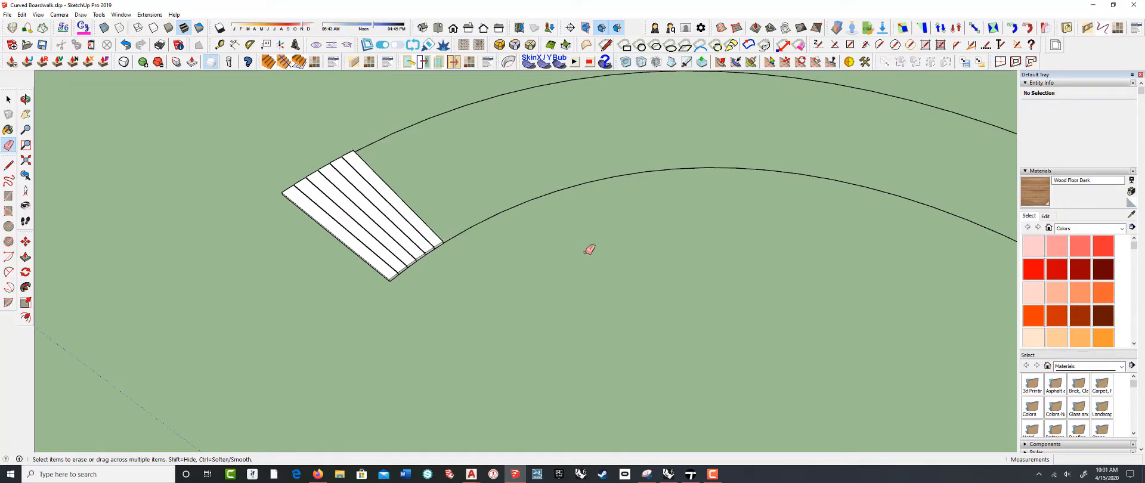
- Make the second through sixth boards unique one by one, leaving the first as the original Deck 1 component
{"action": "mouse_move", "coordinate": [588, 248]}
{"action": "middle_mouse_down"}
{"action": "mouse_move", "coordinate": [493, 242]}
{"action": "mouse_move", "coordinate": [493, 212]}
{"action": "mouse_move", "coordinate": [447, 218]}
{"action": "middle_mouse_up"}
{"action": "scroll", "coordinate": [397, 236], "scroll_direction": "up", "scroll_amount": 5}
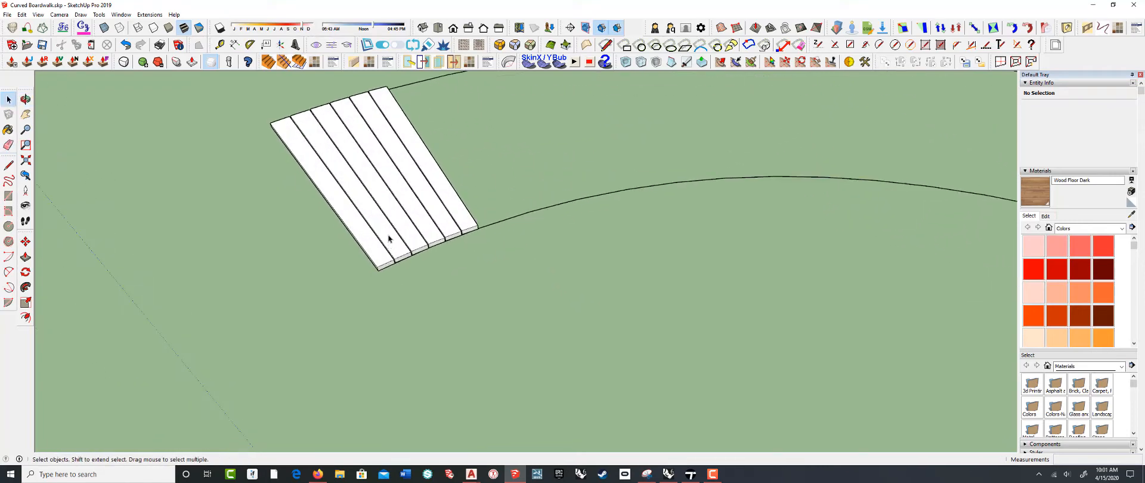
{"action": "right_click", "coordinate": [388, 239]}
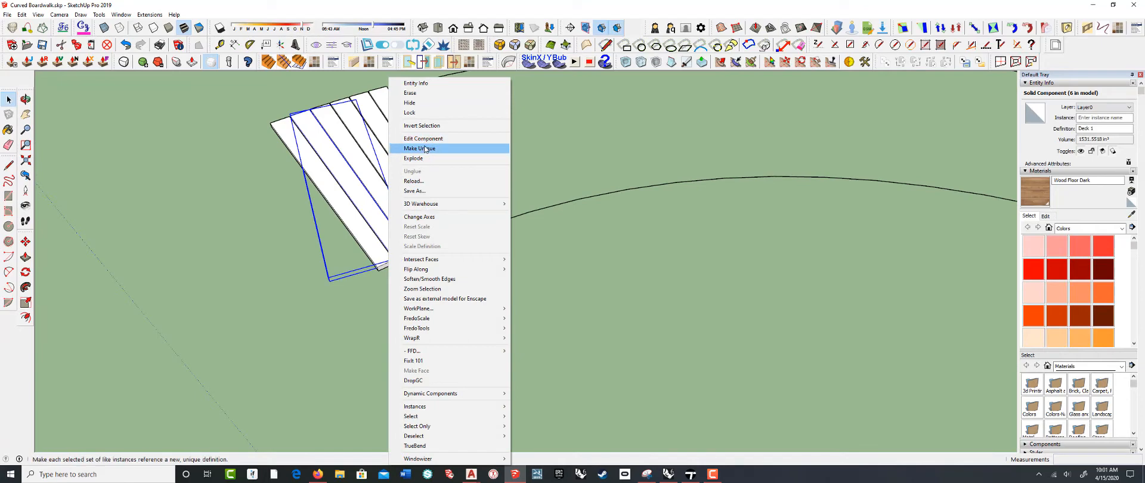
{"action": "left_click", "coordinate": [425, 149]}
{"action": "right_click", "coordinate": [413, 239]}
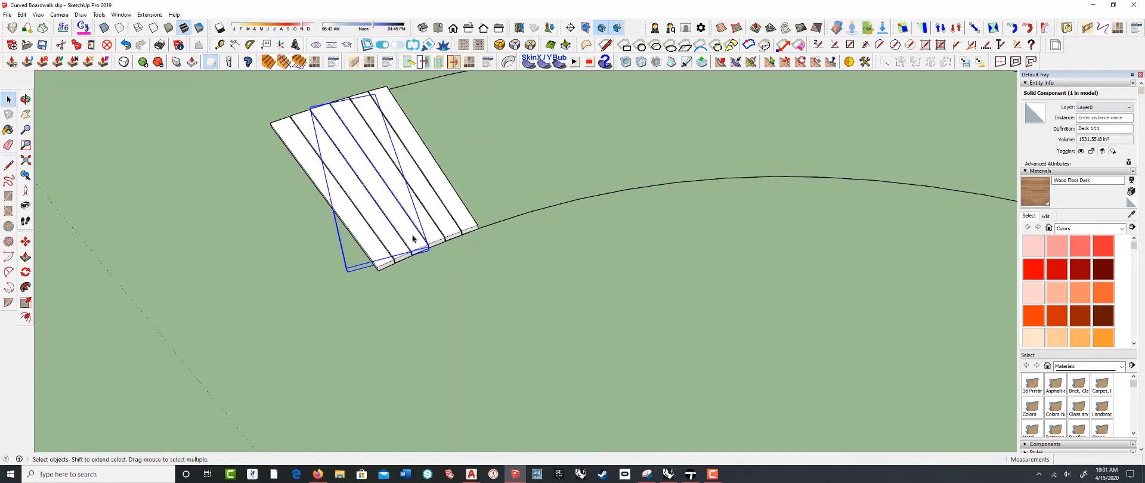
{"action": "left_click", "coordinate": [451, 149]}
{"action": "right_click", "coordinate": [428, 230]}
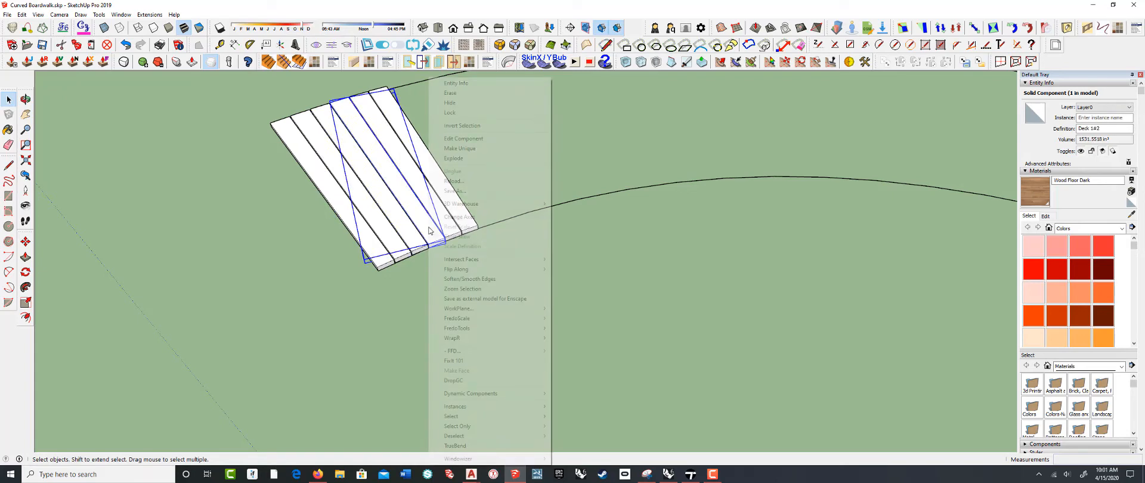
{"action": "left_click", "coordinate": [456, 151]}
{"action": "left_click", "coordinate": [444, 221]}
{"action": "right_click", "coordinate": [445, 221]}
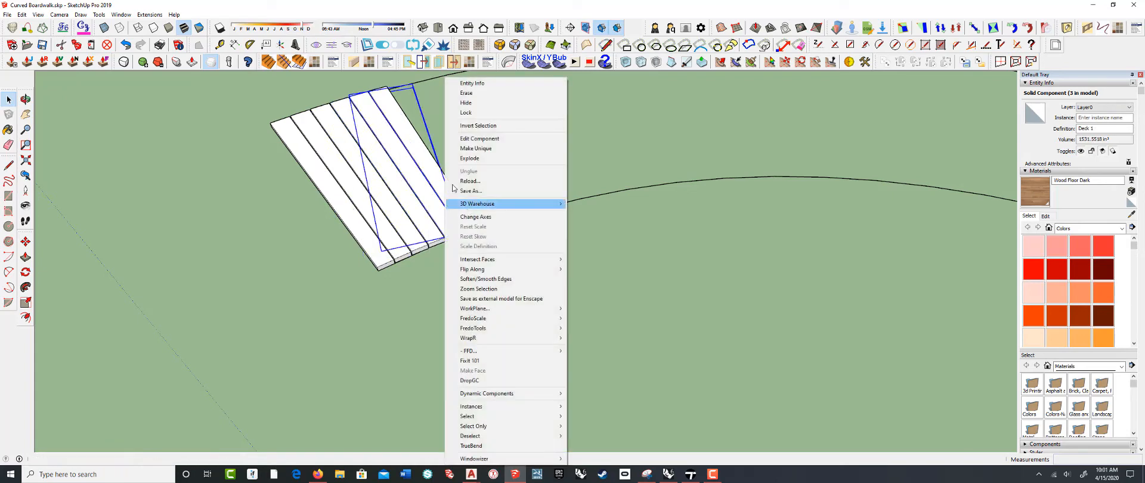
{"action": "left_click", "coordinate": [459, 149]}
{"action": "left_click", "coordinate": [461, 207]}
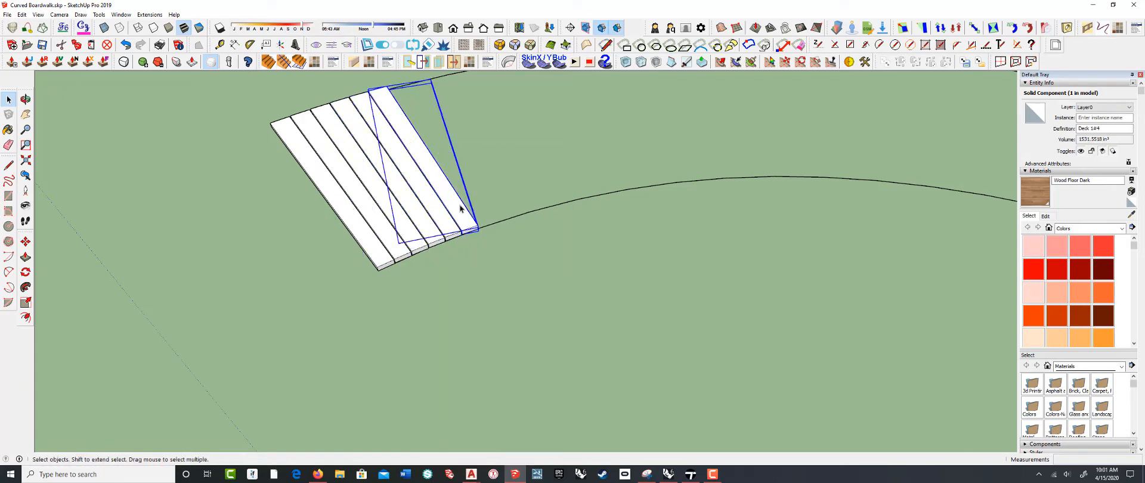
{"action": "right_click", "coordinate": [462, 210]}
{"action": "left_click", "coordinate": [494, 149]}
{"action": "left_click", "coordinate": [570, 173]}
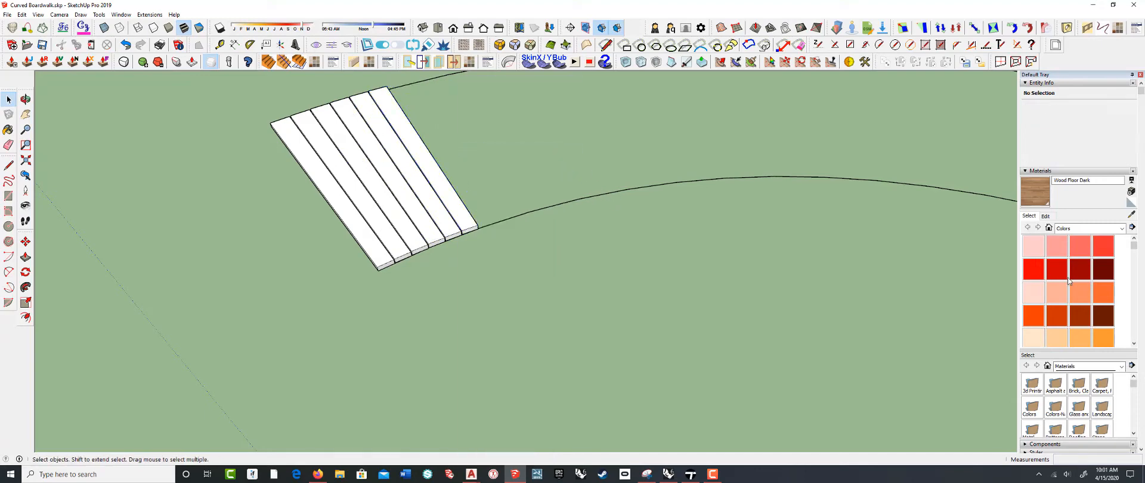
- Paint the six unique boards in order from first to sixth with Color B01, B02, B03, B04, B05 and B06
{"action": "left_click", "coordinate": [1034, 297]}
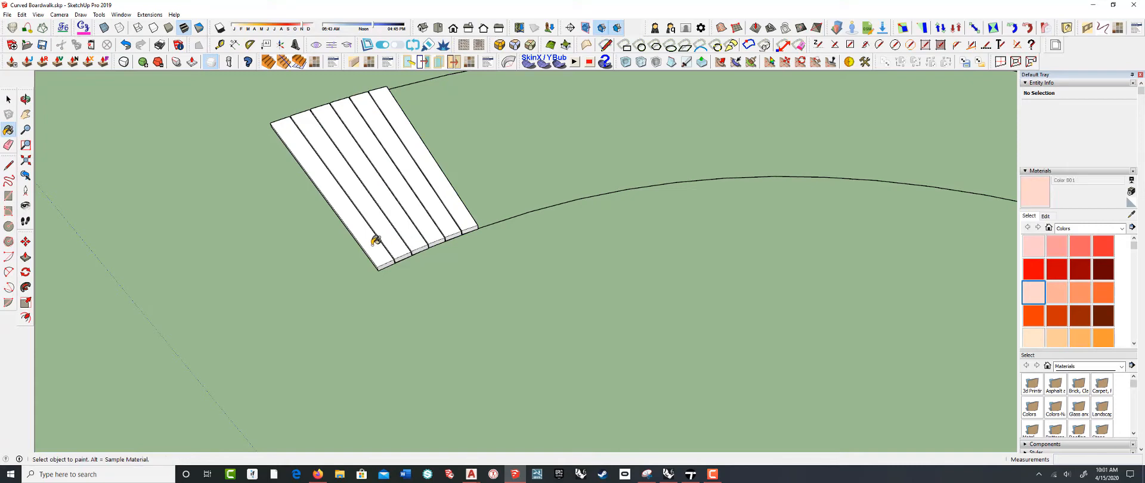
{"action": "left_click", "coordinate": [375, 243]}
{"action": "left_click", "coordinate": [1056, 293]}
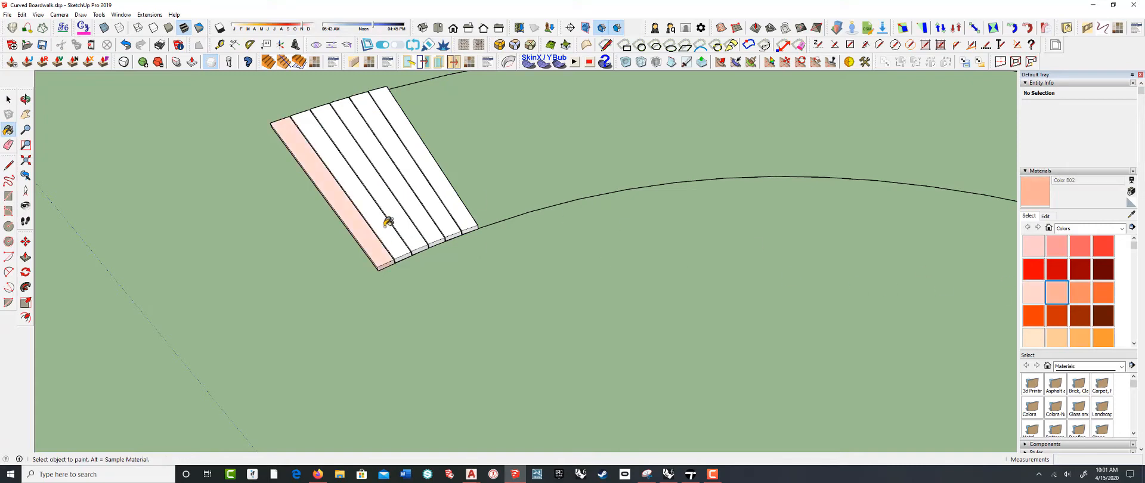
{"action": "left_click", "coordinate": [386, 224]}
{"action": "left_click", "coordinate": [1079, 293]}
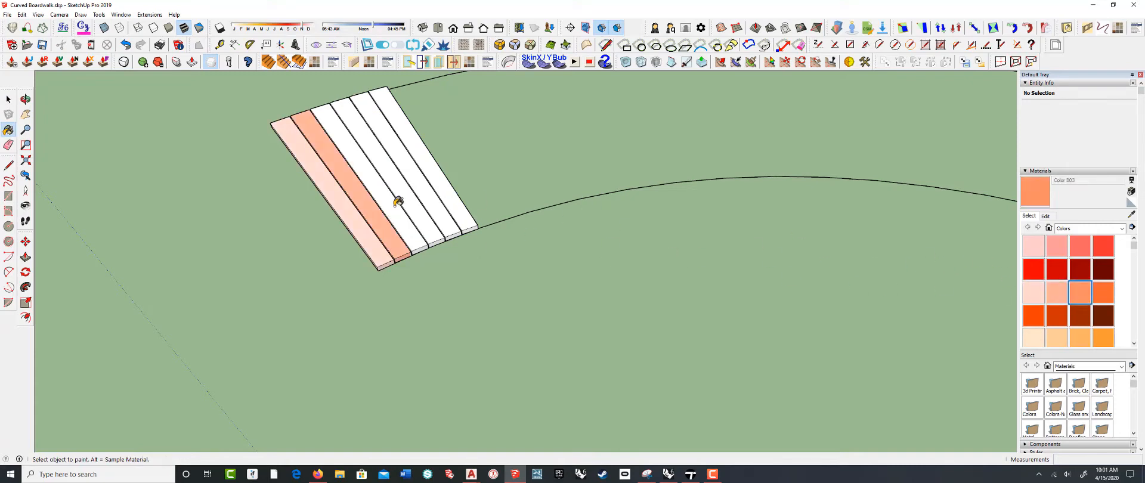
{"action": "left_click", "coordinate": [394, 203]}
{"action": "left_click", "coordinate": [1102, 290]}
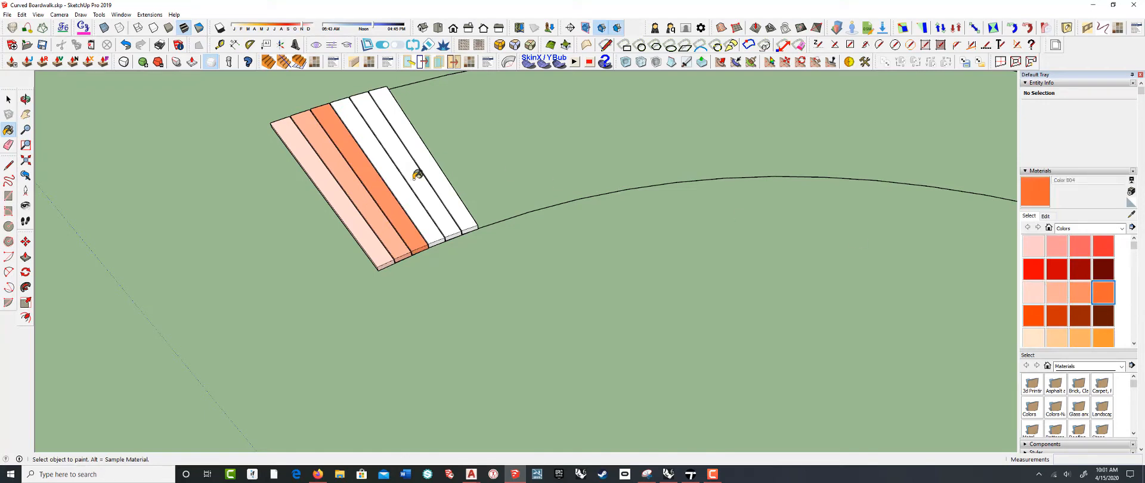
{"action": "left_click", "coordinate": [411, 188]}
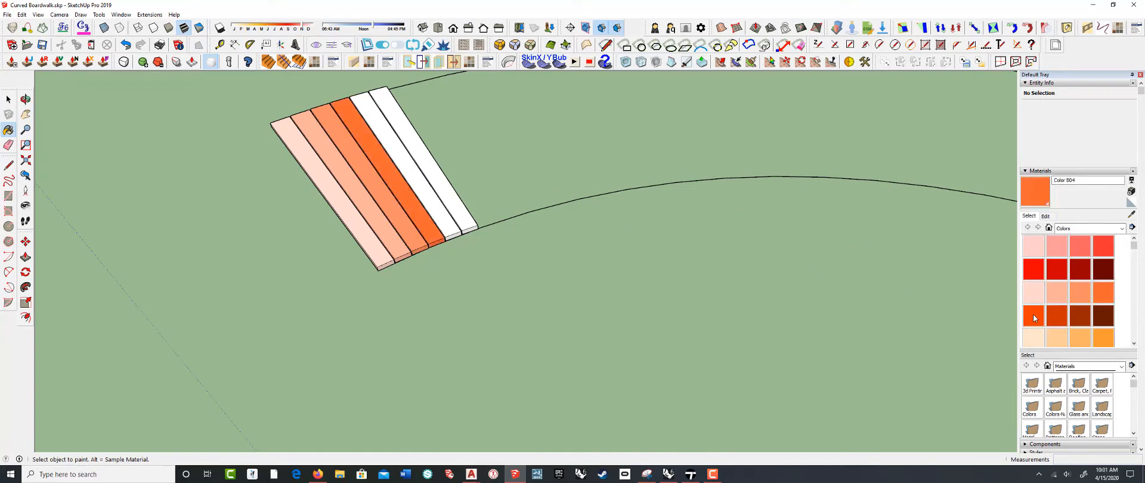
{"action": "left_click", "coordinate": [1056, 314]}
{"action": "left_click", "coordinate": [417, 171]}
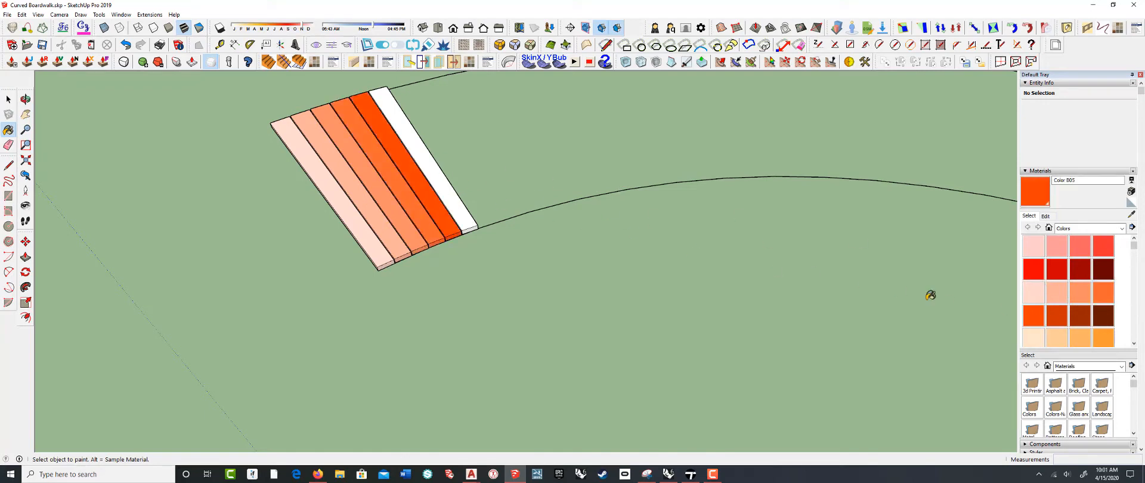
{"action": "left_click", "coordinate": [447, 174]}
{"action": "scroll", "coordinate": [283, 167], "scroll_direction": "down", "scroll_amount": 3}
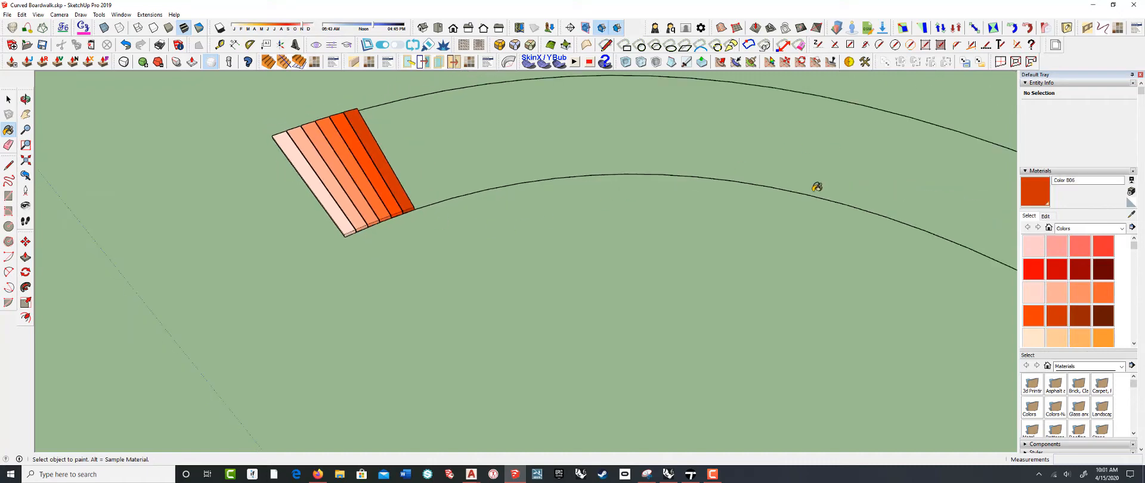
{"action": "scroll", "coordinate": [311, 158], "scroll_direction": "up", "scroll_amount": 3}
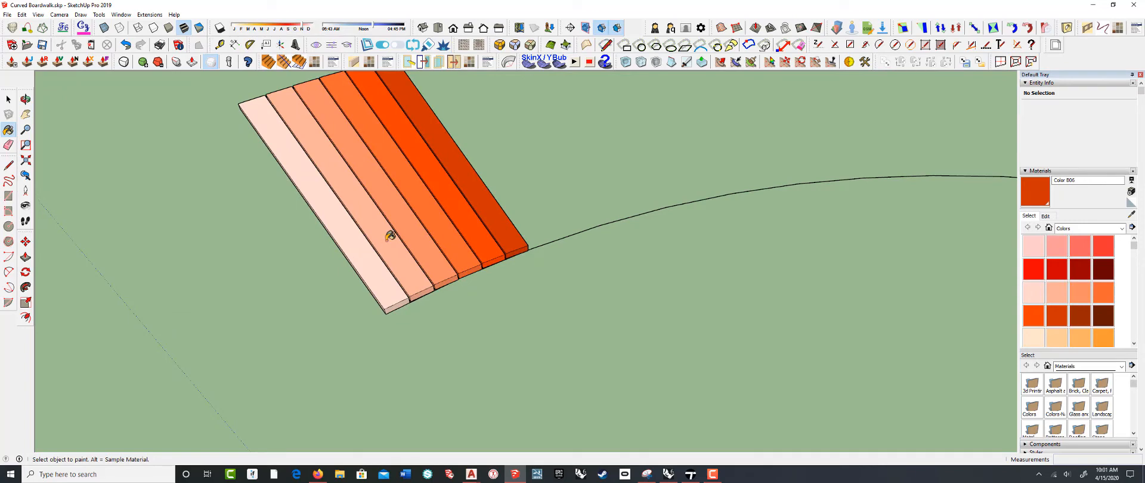
{"action": "mouse_move", "coordinate": [431, 245]}
{"action": "middle_mouse_down"}
{"action": "mouse_move", "coordinate": [432, 135]}
{"action": "mouse_move", "coordinate": [345, 122]}
{"action": "mouse_move", "coordinate": [434, 195]}
{"action": "middle_mouse_up"}
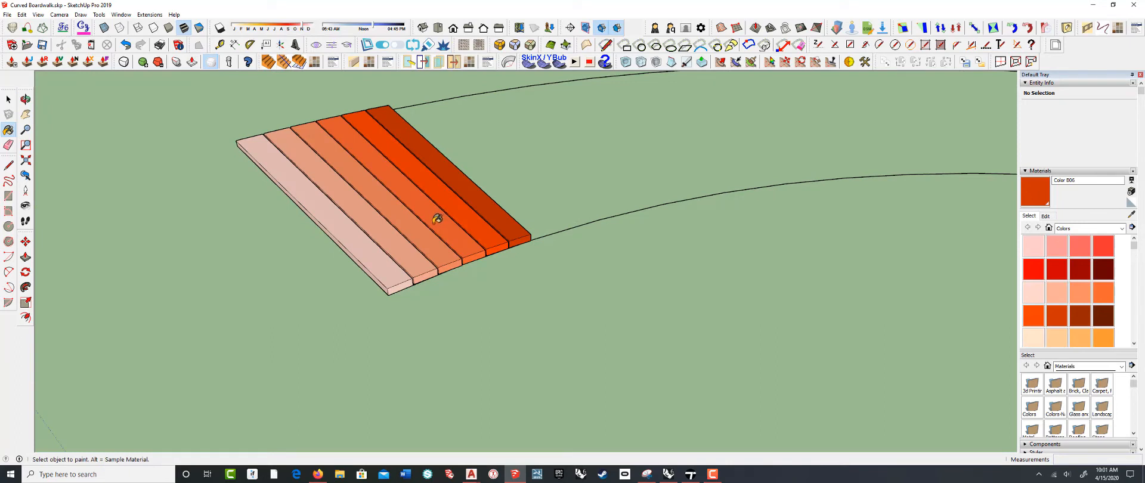
{"action": "mouse_move", "coordinate": [436, 212]}
{"action": "middle_mouse_down"}
{"action": "mouse_move", "coordinate": [462, 266]}
{"action": "mouse_move", "coordinate": [447, 190]}
{"action": "mouse_move", "coordinate": [459, 242]}
{"action": "middle_mouse_up"}
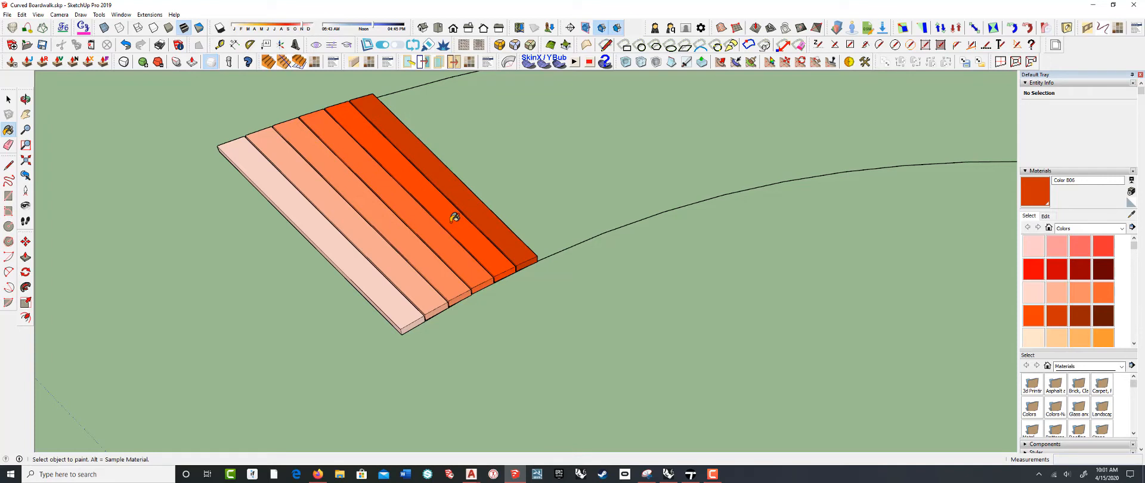
{"action": "scroll", "coordinate": [417, 216], "scroll_direction": "down", "scroll_amount": 2}
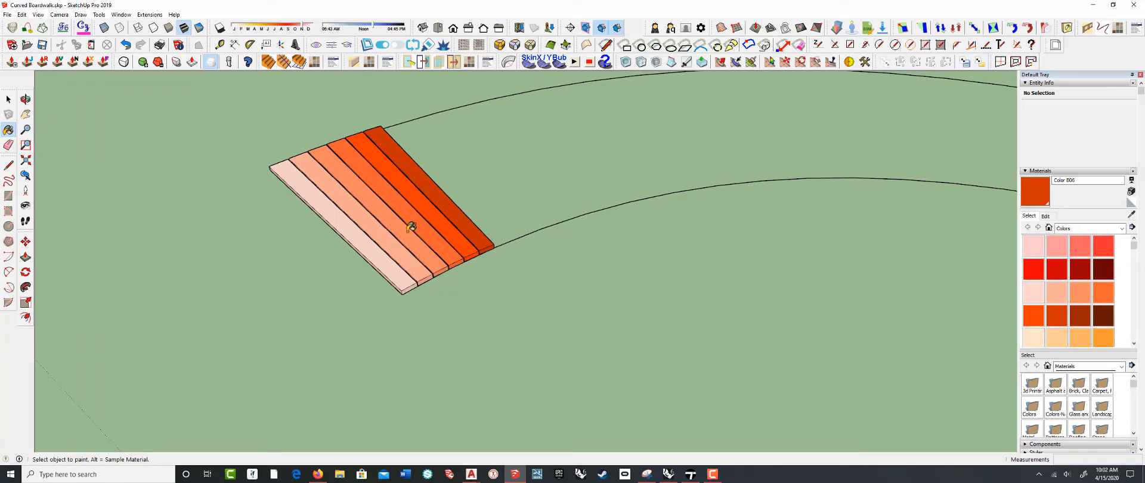
- Rotate a copy of all six coloured boards around the arcs' center, from the sixth board's inner corner to the inner arc's far endpoint
{"action": "key", "text": "space"}
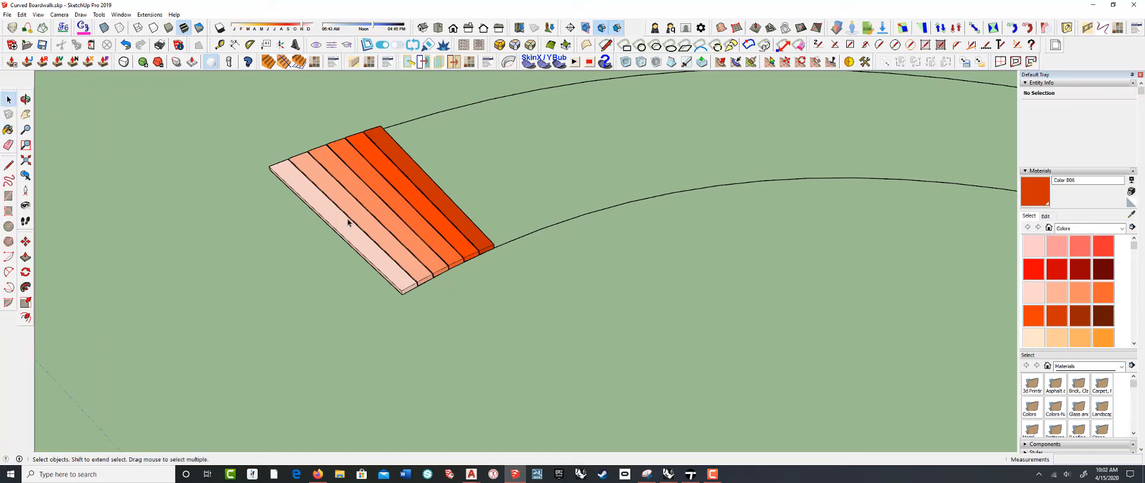
{"action": "left_click", "coordinate": [361, 231]}
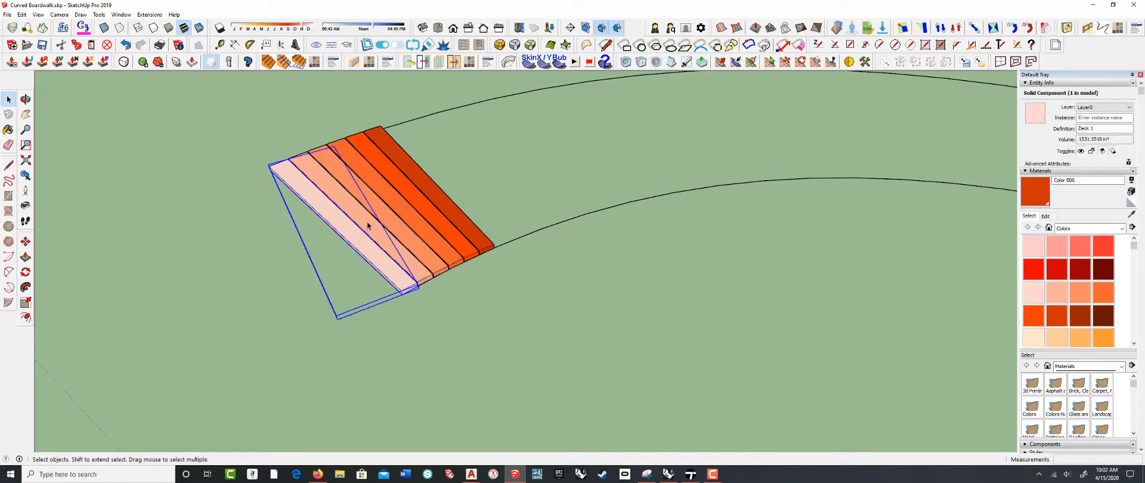
{"action": "left_click", "coordinate": [387, 218], "text": "shift"}
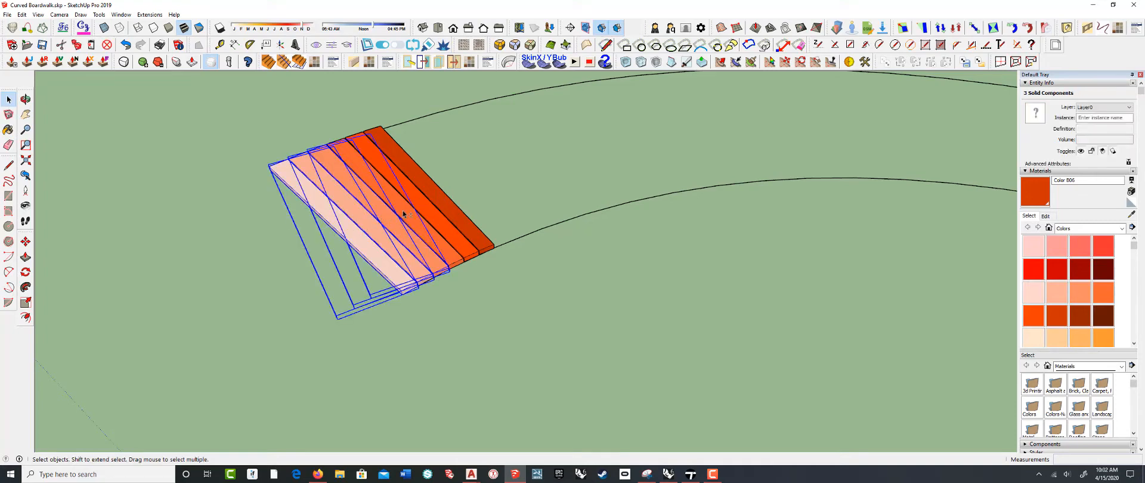
{"action": "left_click", "coordinate": [403, 214], "text": "shift"}
{"action": "left_click", "coordinate": [424, 209], "text": "shift"}
{"action": "left_click", "coordinate": [440, 201], "text": "shift"}
{"action": "scroll", "coordinate": [298, 162], "scroll_direction": "down", "scroll_amount": 5}
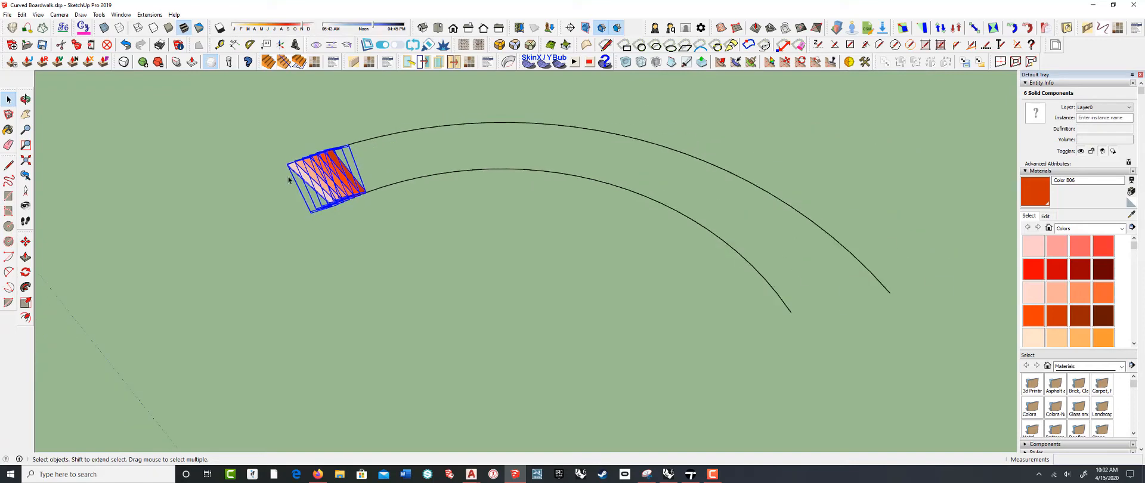
{"action": "left_click", "coordinate": [25, 272]}
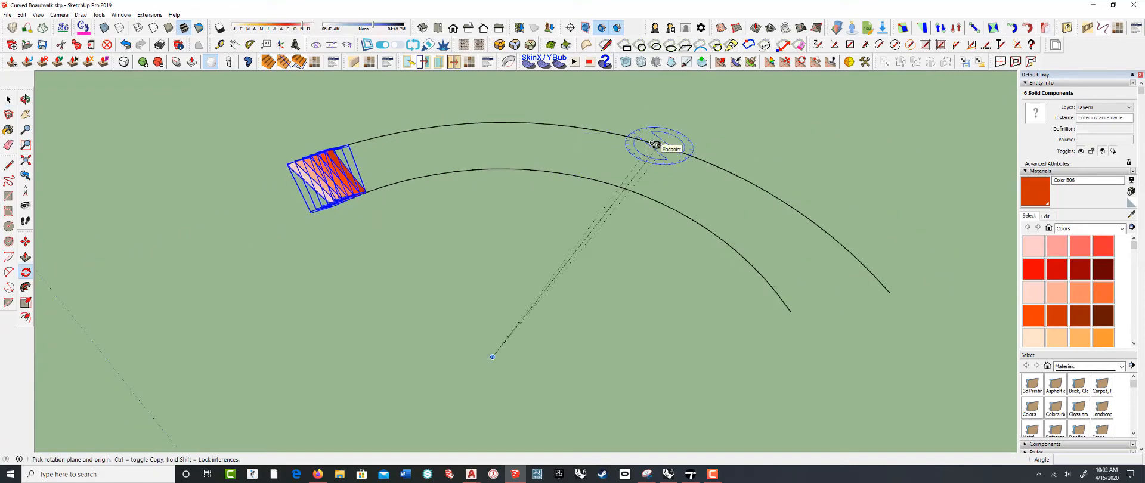
{"action": "left_click", "coordinate": [491, 358]}
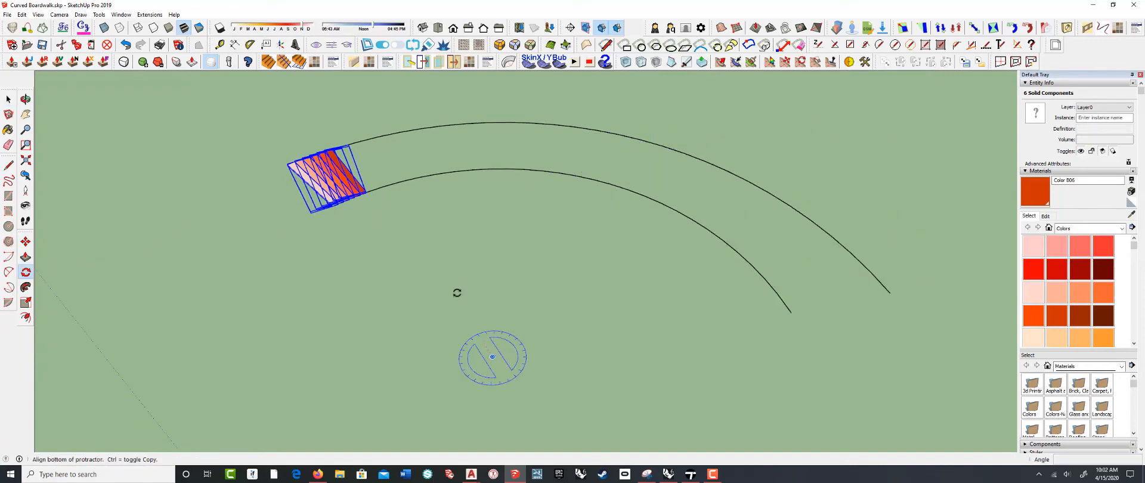
{"action": "scroll", "coordinate": [395, 224], "scroll_direction": "up", "scroll_amount": 3}
{"action": "scroll", "coordinate": [358, 178], "scroll_direction": "up", "scroll_amount": 4}
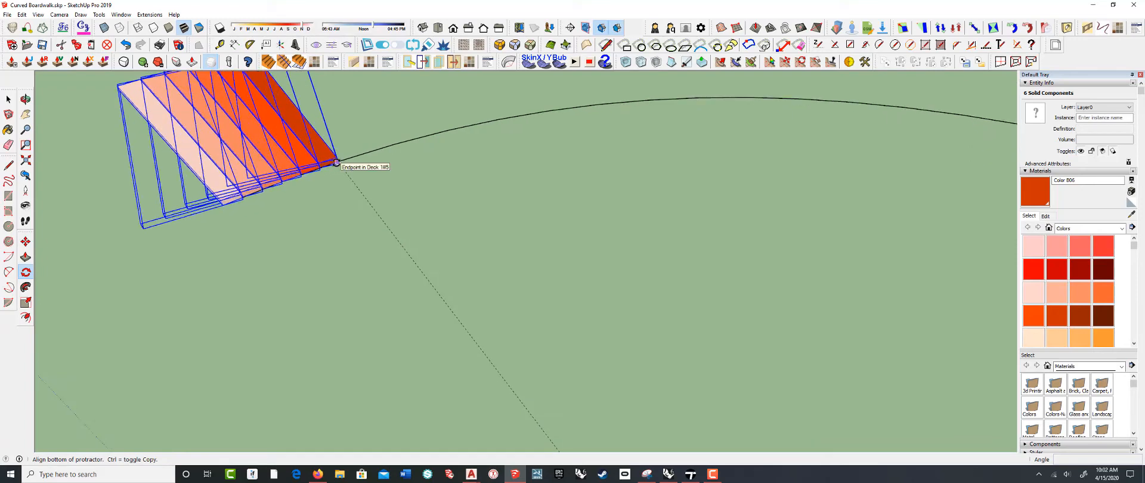
{"action": "left_click", "coordinate": [336, 162]}
{"action": "scroll", "coordinate": [346, 160], "scroll_direction": "down", "scroll_amount": 5}
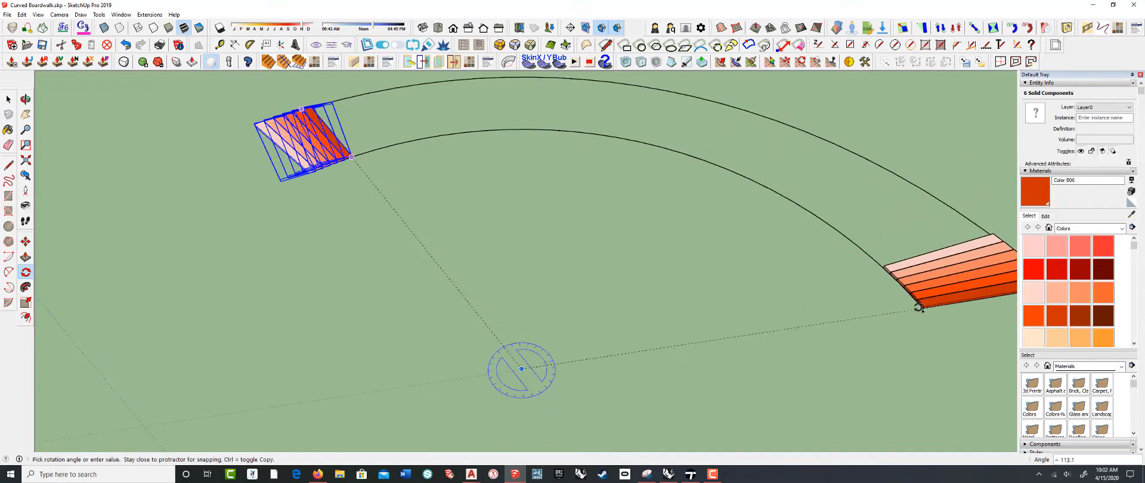
{"action": "left_click", "coordinate": [920, 307]}
{"action": "scroll", "coordinate": [575, 257], "scroll_direction": "down", "scroll_amount": 5}
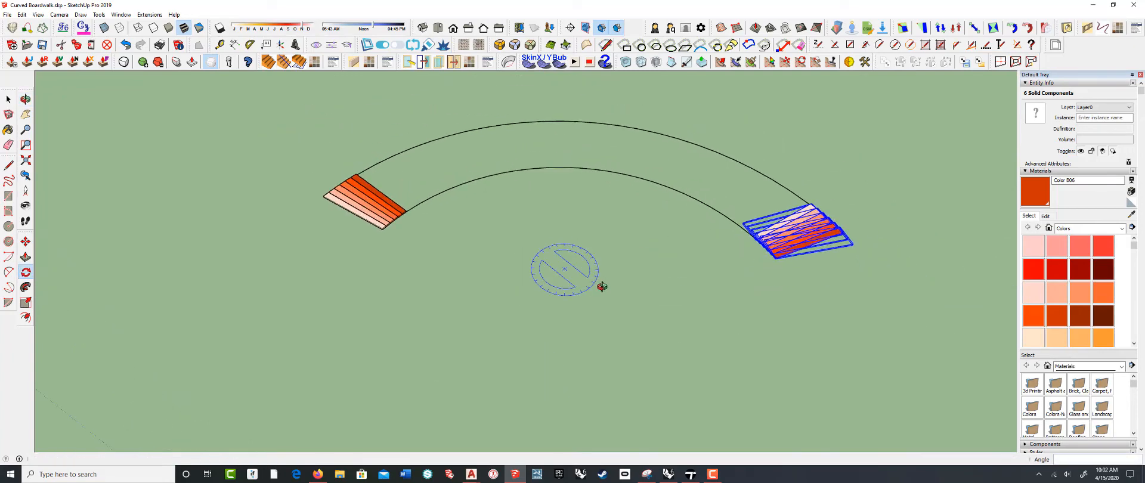
- Divide the rotated six-board copy into an array between both ends, trying 25/ and 12/ before settling on 16/, and clear the selection
{"action": "key", "text": "Return"}
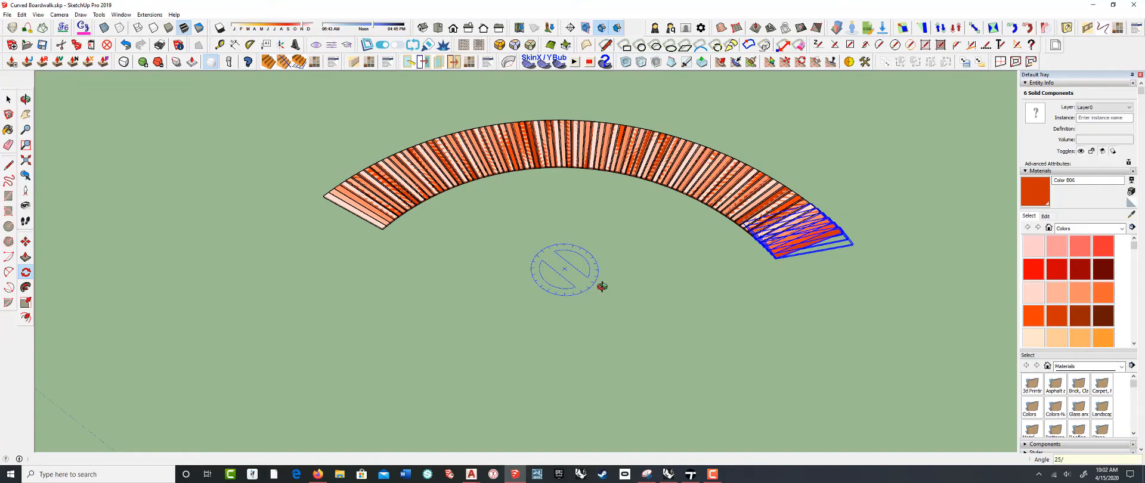
{"action": "scroll", "coordinate": [398, 206], "scroll_direction": "up", "scroll_amount": 5}
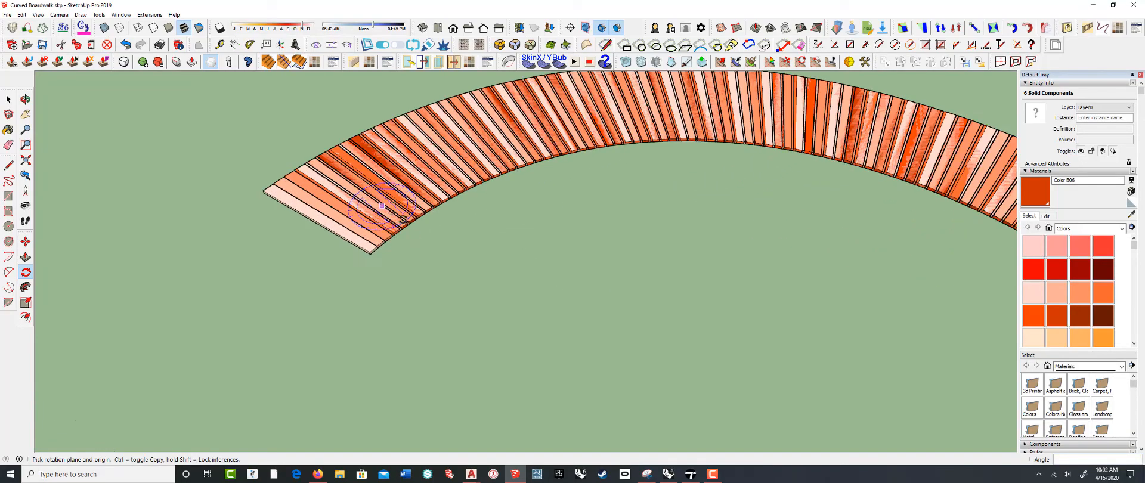
{"action": "scroll", "coordinate": [411, 230], "scroll_direction": "up", "scroll_amount": 2}
{"action": "middle_click_drag", "start_coordinate": [410, 235], "coordinate": [397, 216]}
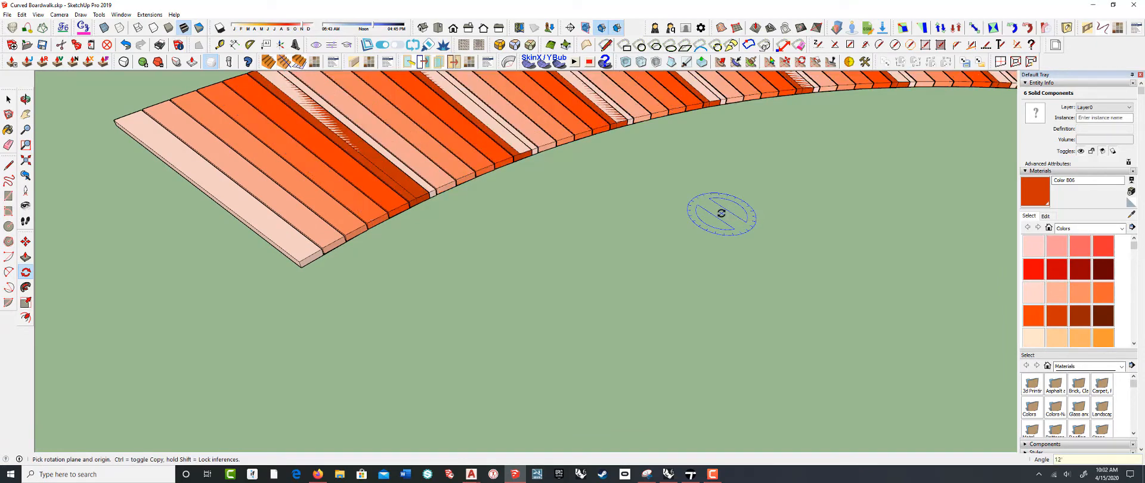
{"action": "key", "text": "Return"}
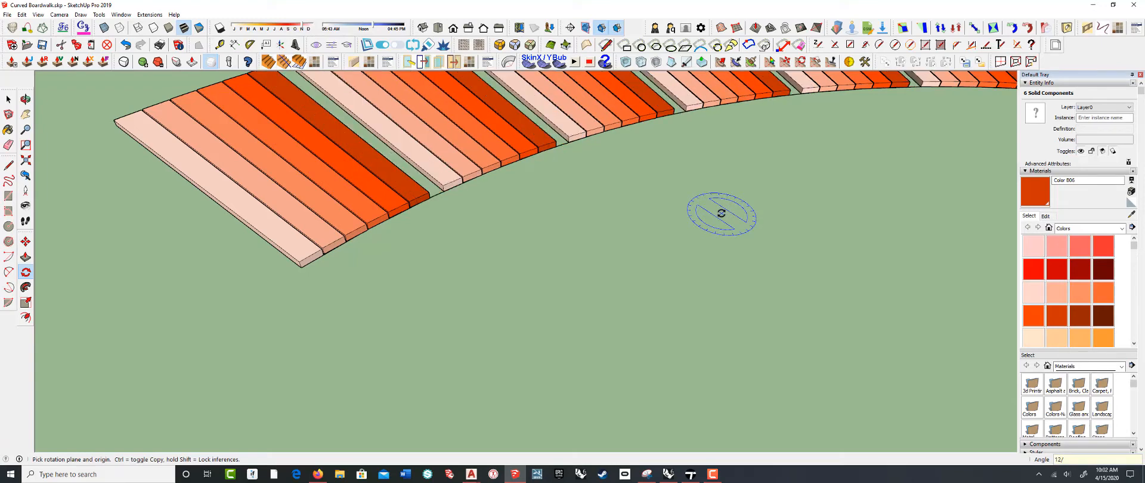
{"action": "key", "text": "Return"}
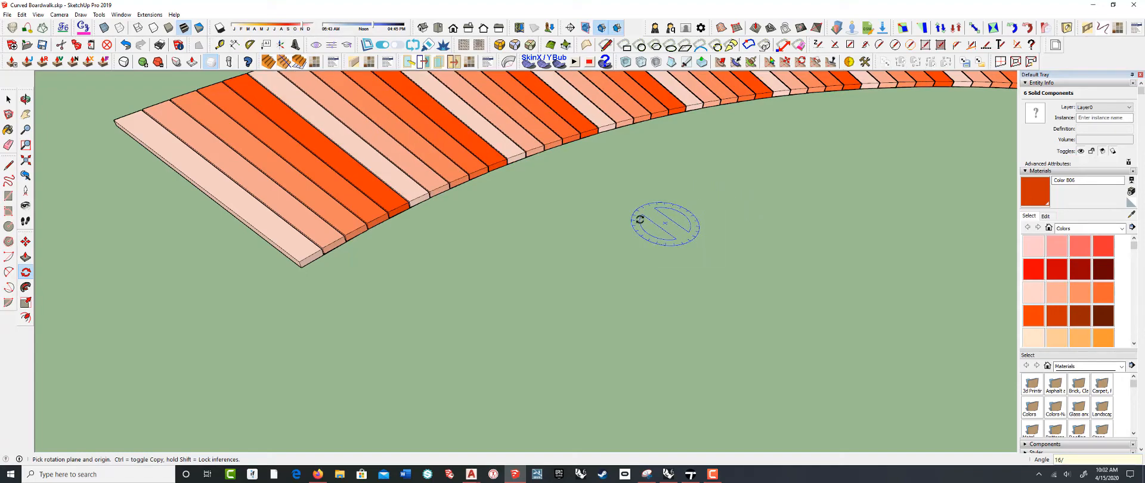
{"action": "middle_click_drag", "start_coordinate": [638, 217], "coordinate": [614, 189]}
{"action": "key", "text": "q"}
{"action": "middle_click_drag", "start_coordinate": [701, 218], "coordinate": [294, 248]}
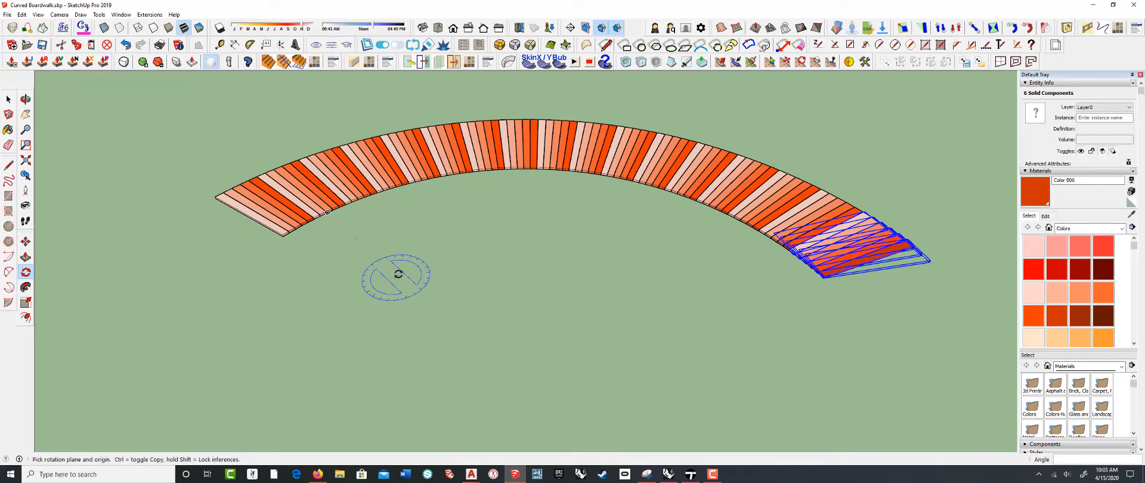
{"action": "middle_click_drag", "start_coordinate": [499, 237], "coordinate": [556, 251]}
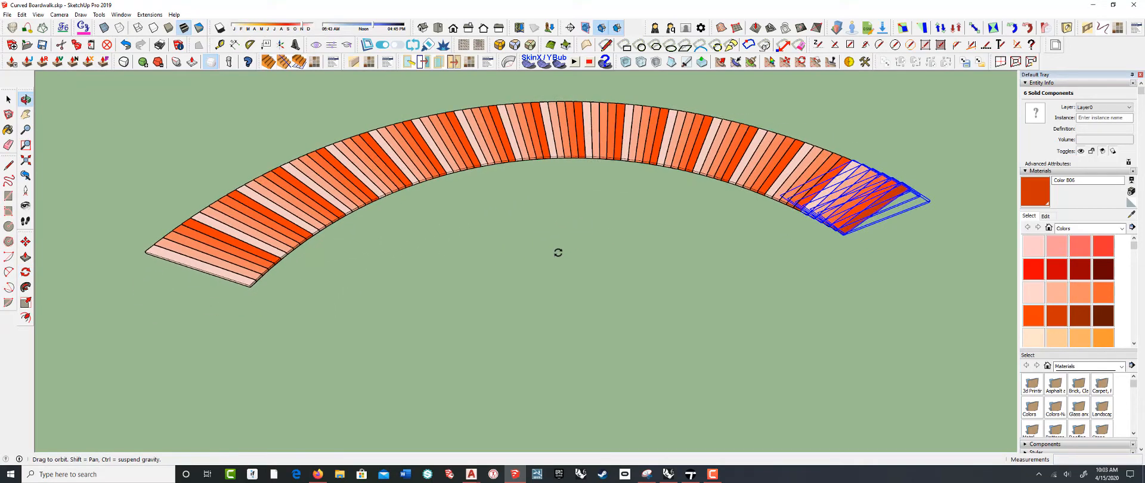
{"action": "key", "text": "space"}
{"action": "left_click", "coordinate": [562, 207]}
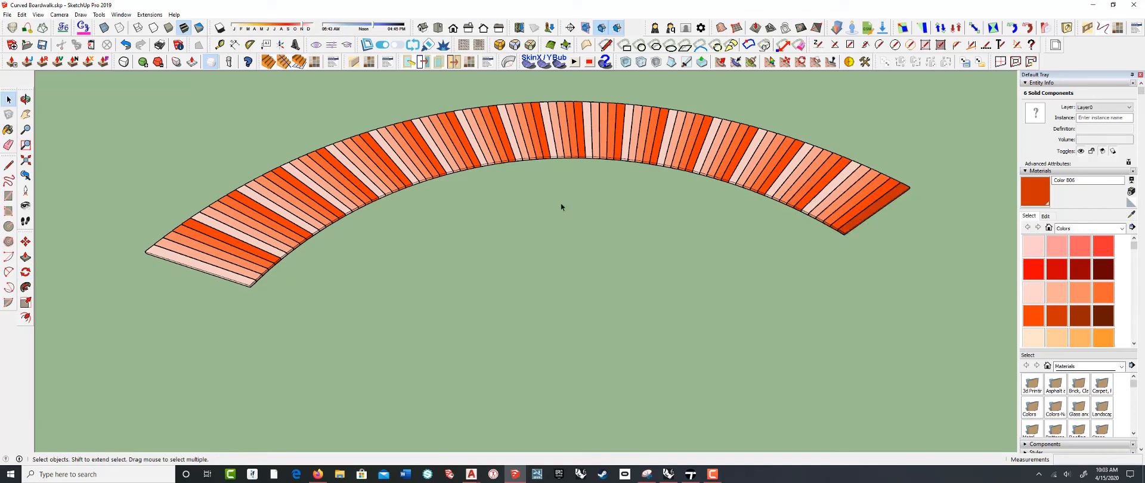
- Open the first board component for editing and copy its inner end face about 7/16" outward from the board's end
{"action": "middle_click_drag", "start_coordinate": [562, 207], "coordinate": [348, 264]}
{"action": "middle_click_drag", "start_coordinate": [247, 266], "coordinate": [333, 248]}
{"action": "scroll", "coordinate": [334, 251], "scroll_direction": "up", "scroll_amount": 5}
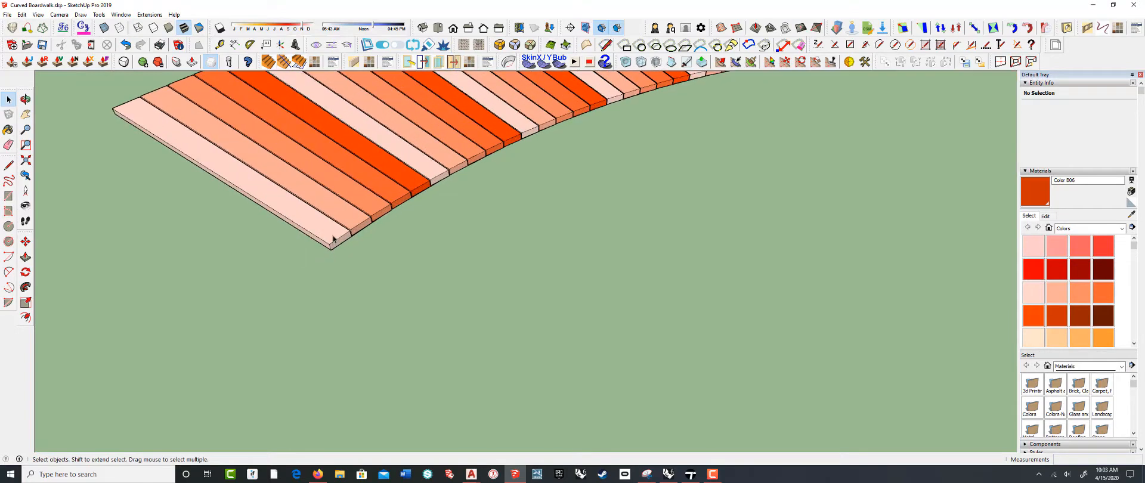
{"action": "double_click", "coordinate": [334, 239]}
{"action": "scroll", "coordinate": [333, 244], "scroll_direction": "up", "scroll_amount": 5}
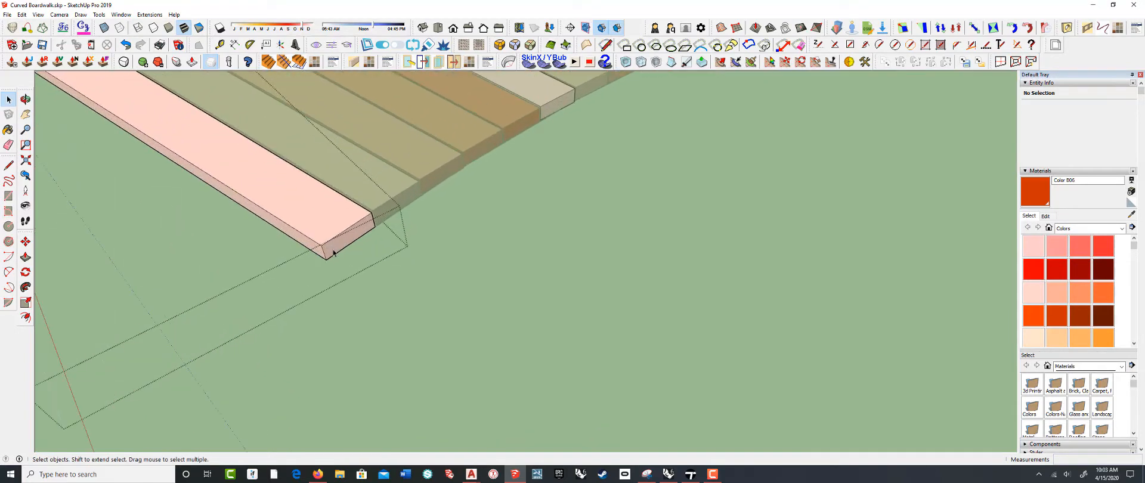
{"action": "scroll", "coordinate": [334, 253], "scroll_direction": "up", "scroll_amount": 3}
{"action": "left_click", "coordinate": [321, 260]}
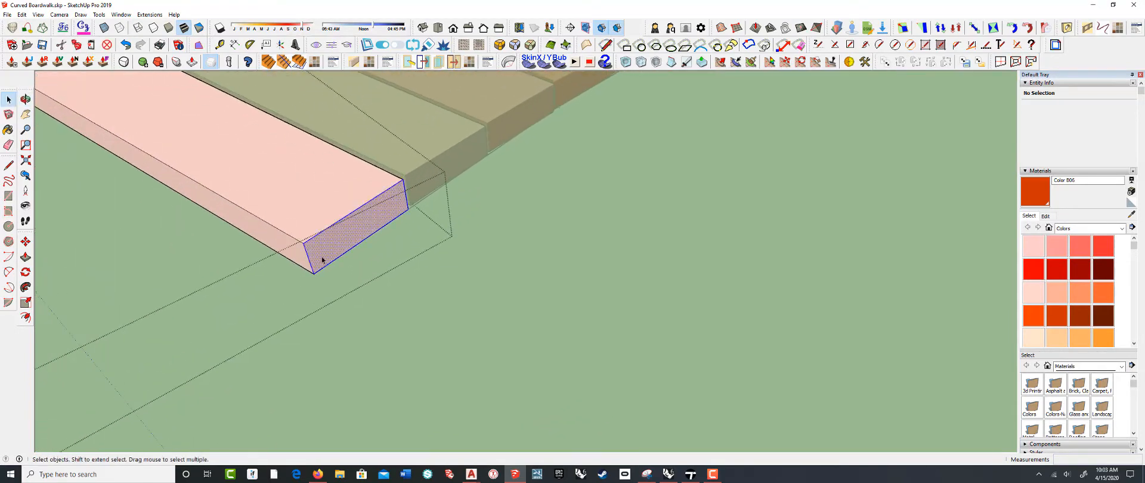
{"action": "key", "text": "m"}
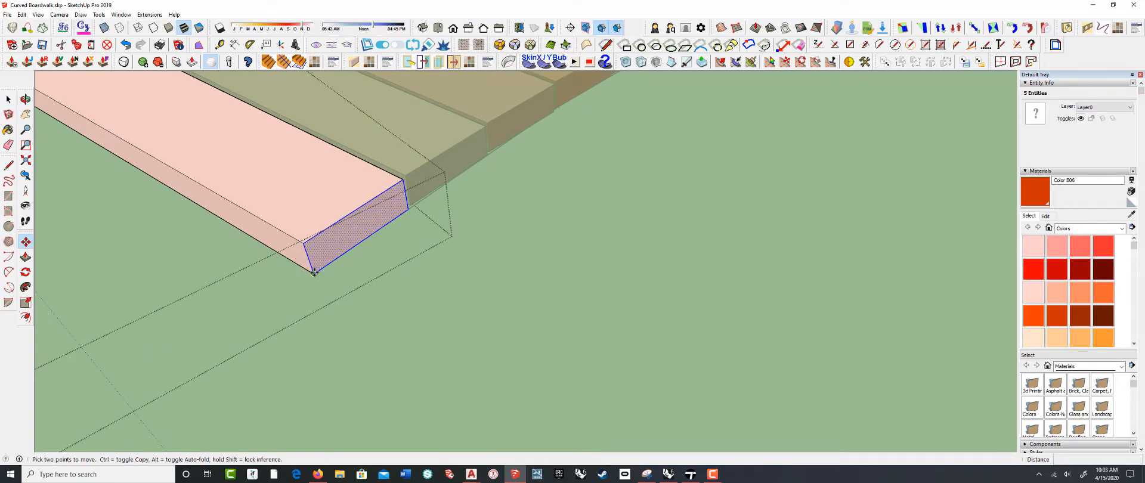
{"action": "left_click", "coordinate": [314, 272]}
{"action": "key", "text": "ctrl"}
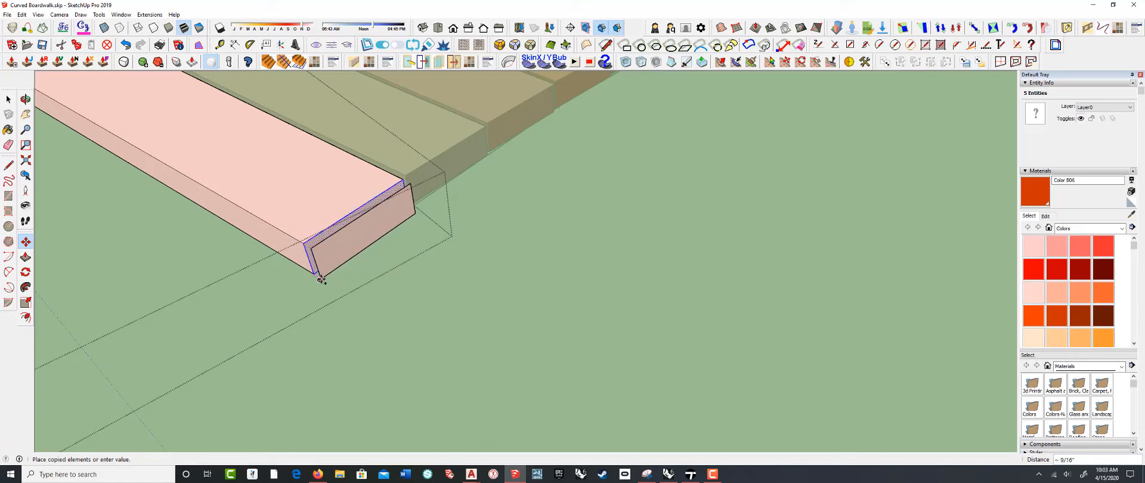
{"action": "left_click", "coordinate": [322, 269]}
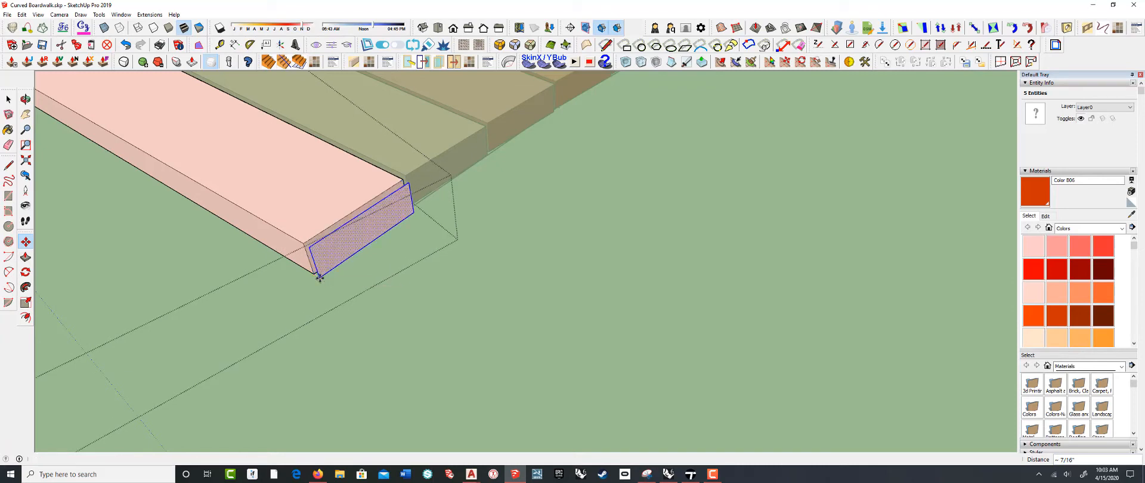
- Push/Pull the copied end face outward about 4 5/16" to form a small block beyond the first board's inner end
{"action": "key", "text": "p"}
{"action": "left_click", "coordinate": [325, 265]}
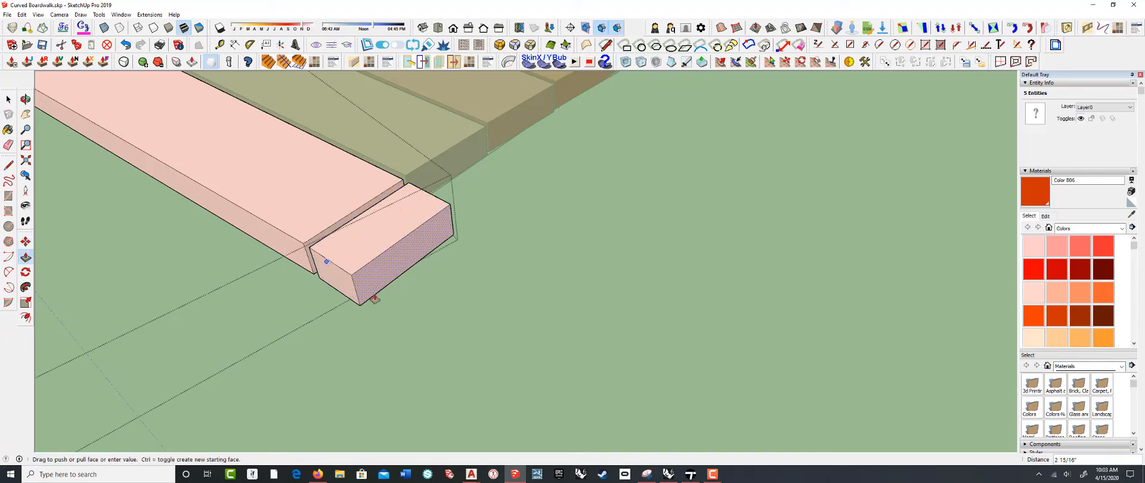
{"action": "left_click", "coordinate": [385, 308]}
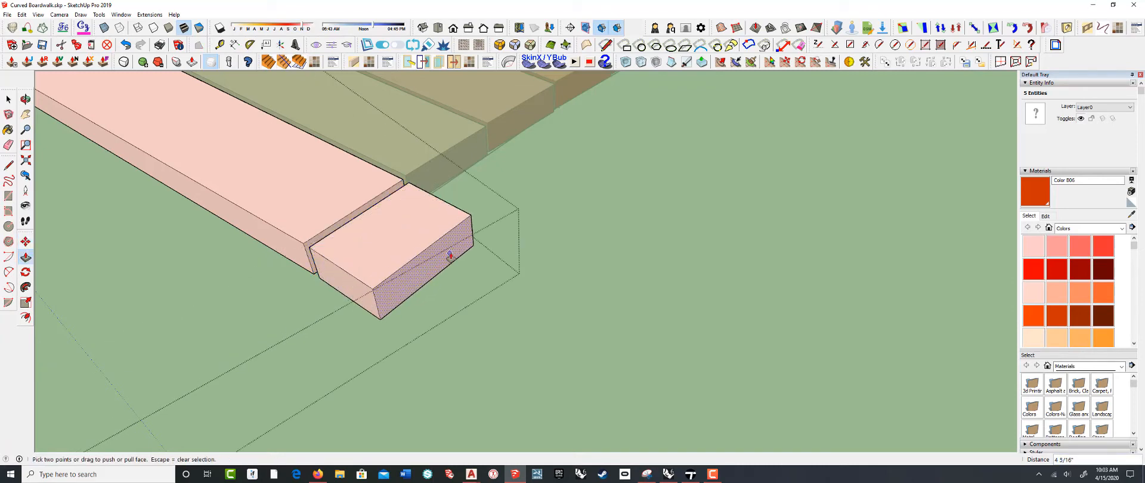
{"action": "middle_click_drag", "start_coordinate": [450, 255], "coordinate": [316, 270]}
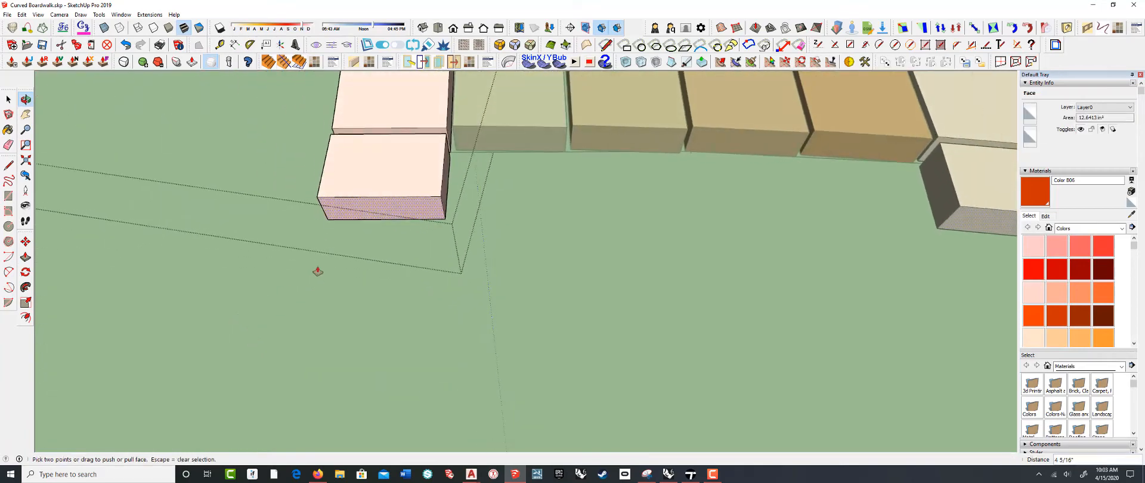
- Widen the block by moving its outer vertical edge on the neighbouring board's side about 1/4" outward
{"action": "scroll", "coordinate": [418, 201], "scroll_direction": "up", "scroll_amount": 2}
{"action": "key", "text": "space"}
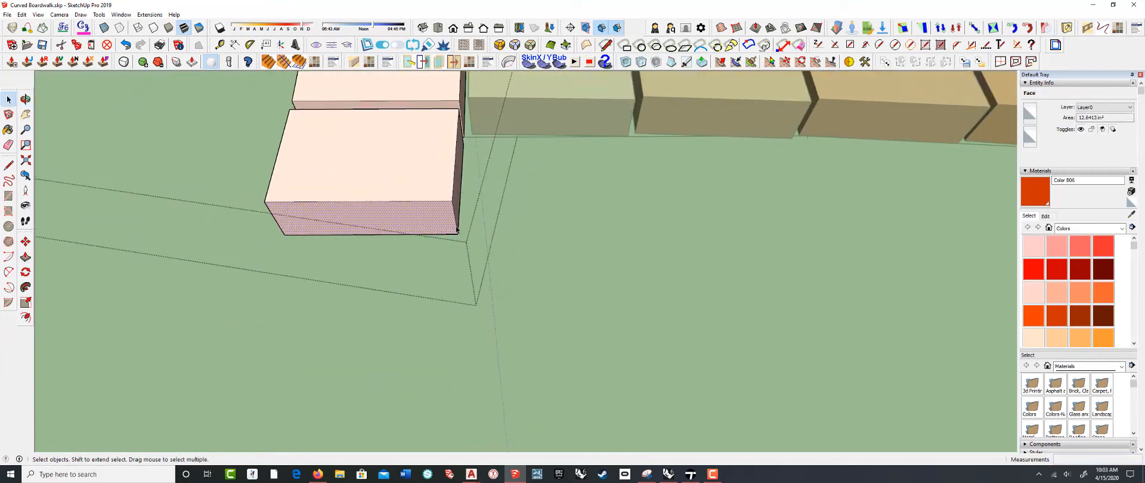
{"action": "left_click", "coordinate": [457, 226]}
{"action": "key", "text": "m"}
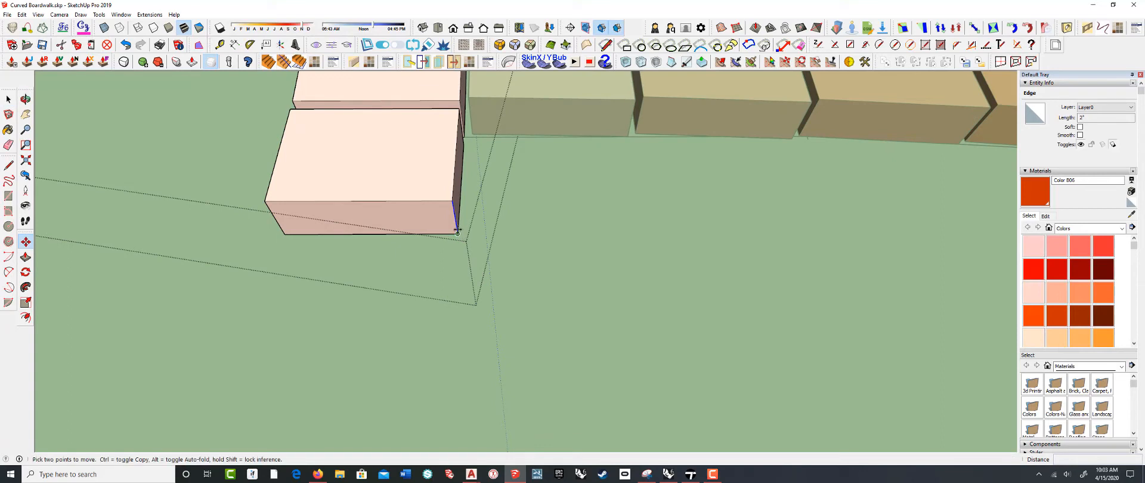
{"action": "left_click", "coordinate": [457, 231]}
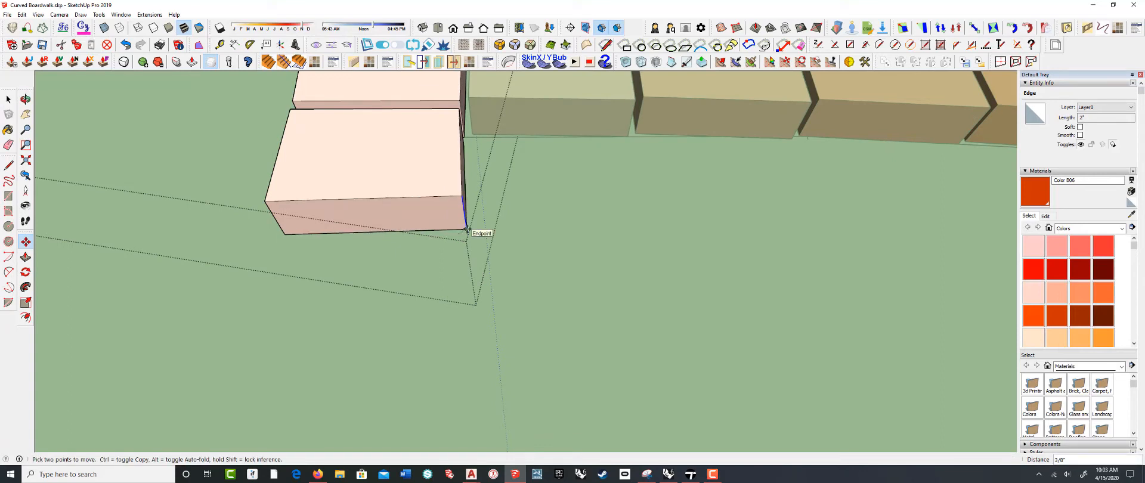
{"action": "scroll", "coordinate": [464, 234], "scroll_direction": "up", "scroll_amount": 3}
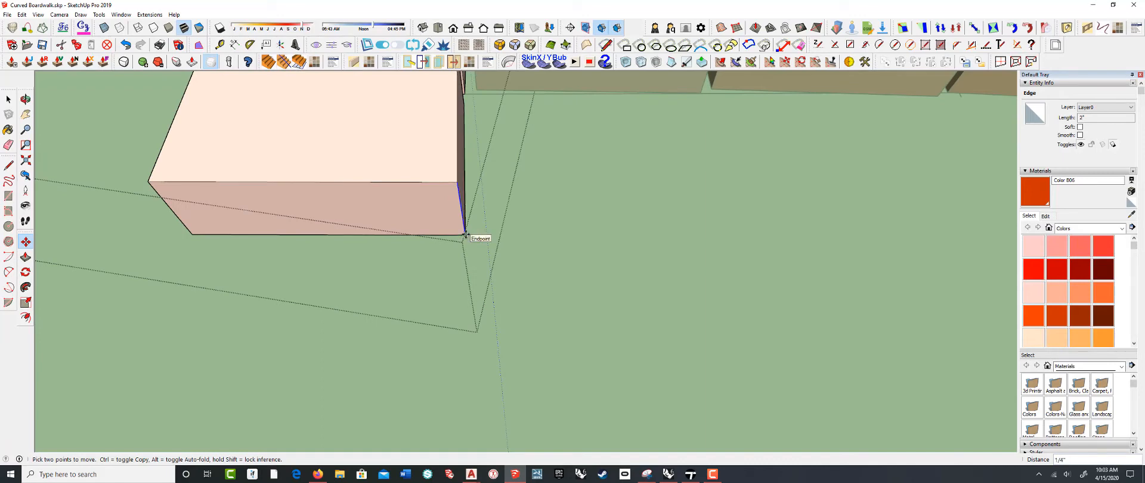
{"action": "scroll", "coordinate": [465, 237], "scroll_direction": "down", "scroll_amount": 5}
{"action": "key", "text": "space"}
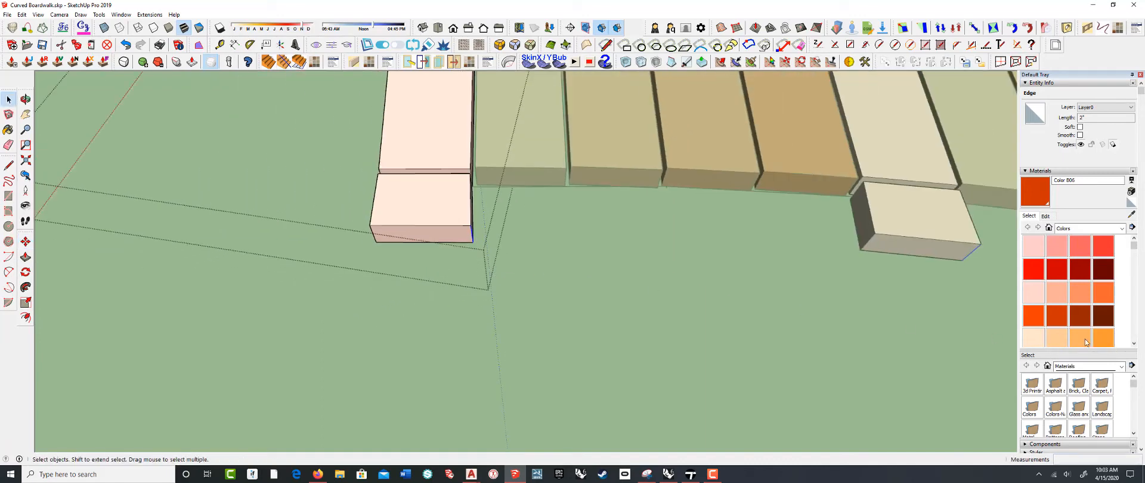
- Paint the end block's faces with Color M04 and leave the board component
{"action": "scroll", "coordinate": [1060, 309], "scroll_direction": "down", "scroll_amount": 5}
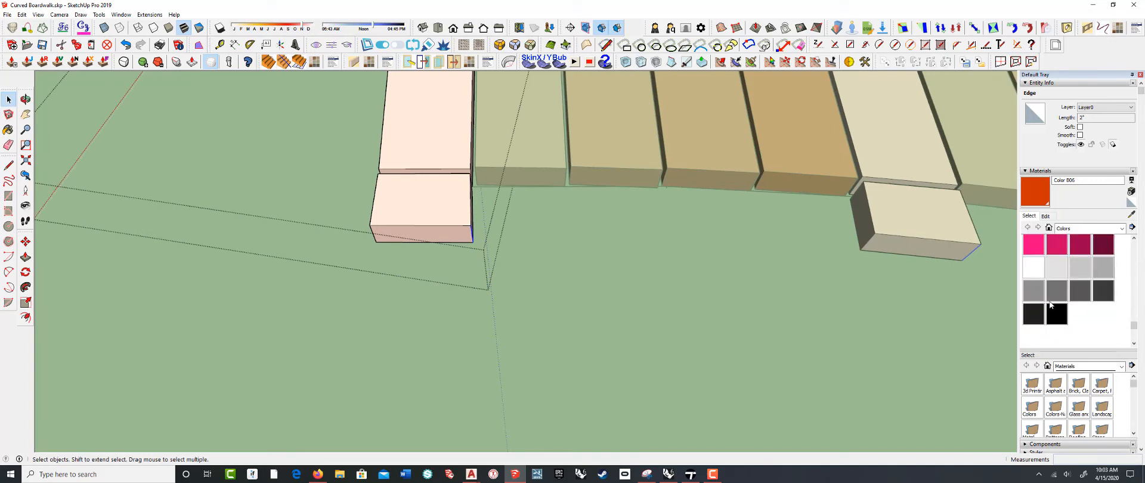
{"action": "left_click", "coordinate": [1033, 290]}
{"action": "left_click", "coordinate": [444, 222]}
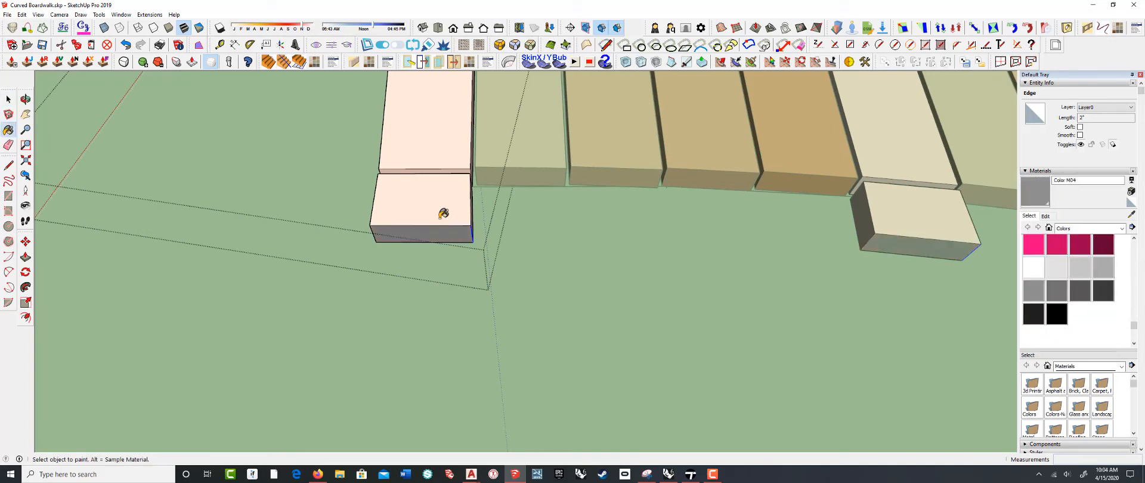
{"action": "mouse_move", "coordinate": [383, 225]}
{"action": "middle_mouse_down"}
{"action": "mouse_move", "coordinate": [382, 246]}
{"action": "mouse_move", "coordinate": [455, 221]}
{"action": "middle_mouse_up"}
{"action": "left_click", "coordinate": [370, 257]}
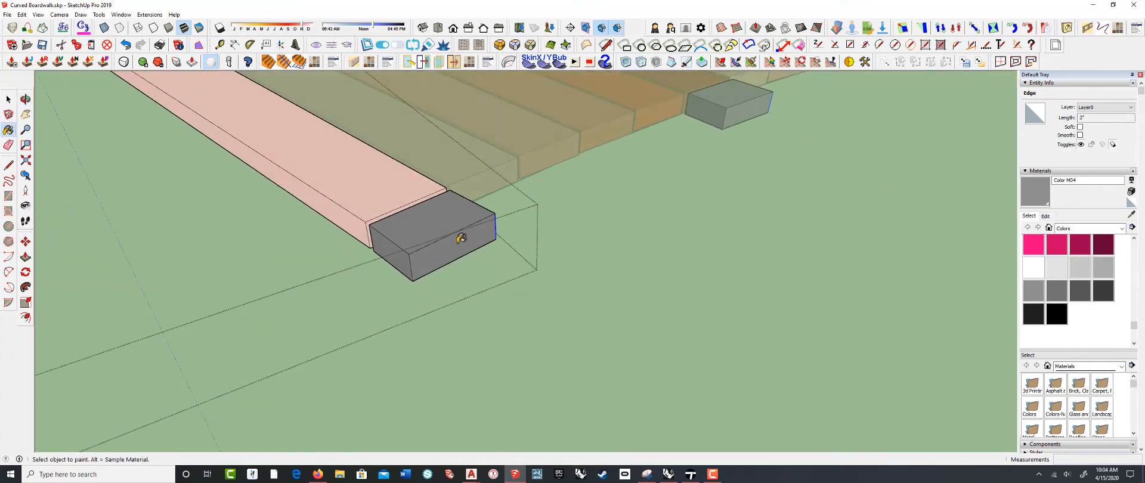
{"action": "scroll", "coordinate": [475, 265], "scroll_direction": "down", "scroll_amount": 4}
{"action": "scroll", "coordinate": [476, 265], "scroll_direction": "down", "scroll_amount": 3}
{"action": "key", "text": "space"}
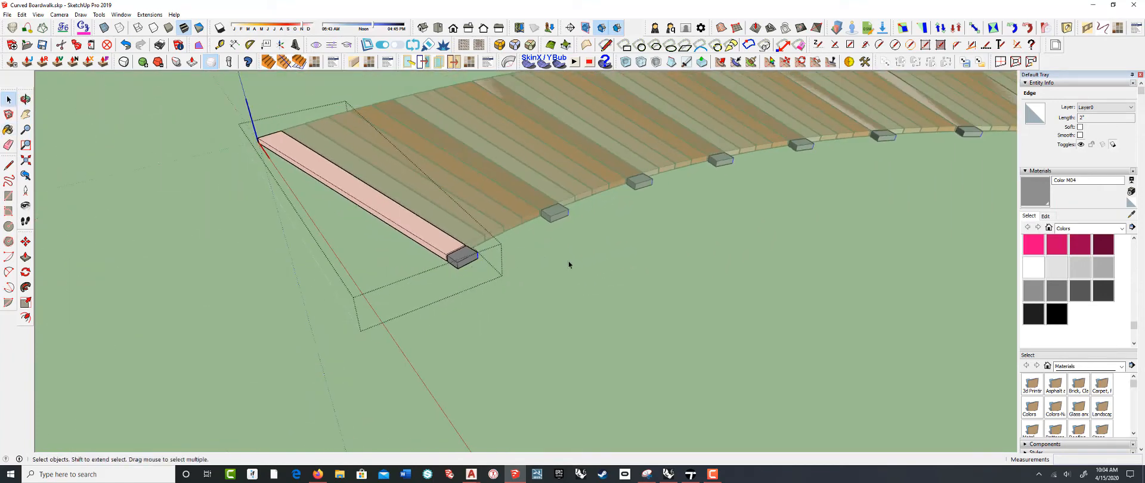
{"action": "left_click", "coordinate": [455, 288]}
- Examine the repeated gray end blocks along the inner curve of the coloured boardwalk, close up and as a whole
{"action": "scroll", "coordinate": [456, 286], "scroll_direction": "down", "scroll_amount": 4}
{"action": "middle_click_drag", "start_coordinate": [483, 285], "coordinate": [585, 296]}
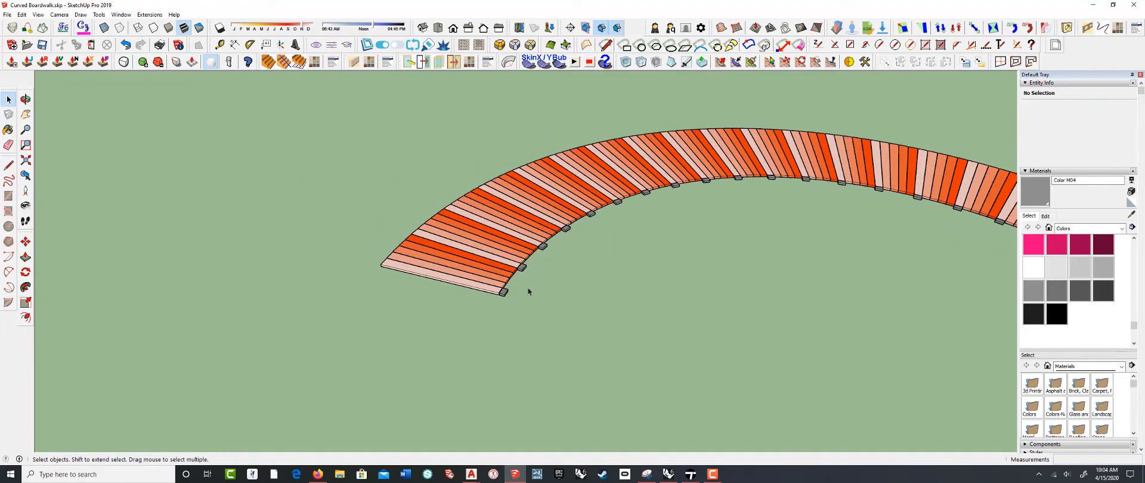
{"action": "scroll", "coordinate": [528, 291], "scroll_direction": "up", "scroll_amount": 4}
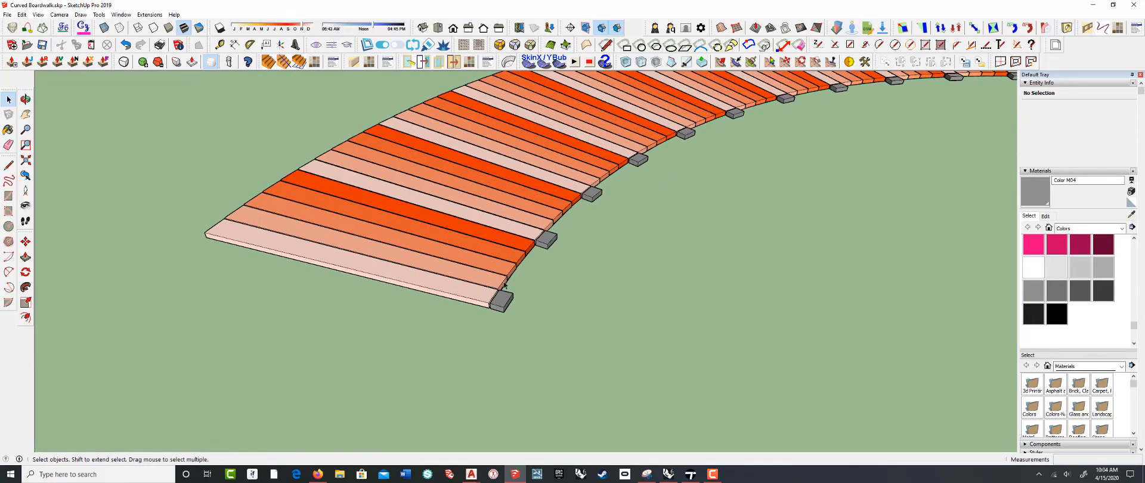
{"action": "scroll", "coordinate": [504, 300], "scroll_direction": "up", "scroll_amount": 4}
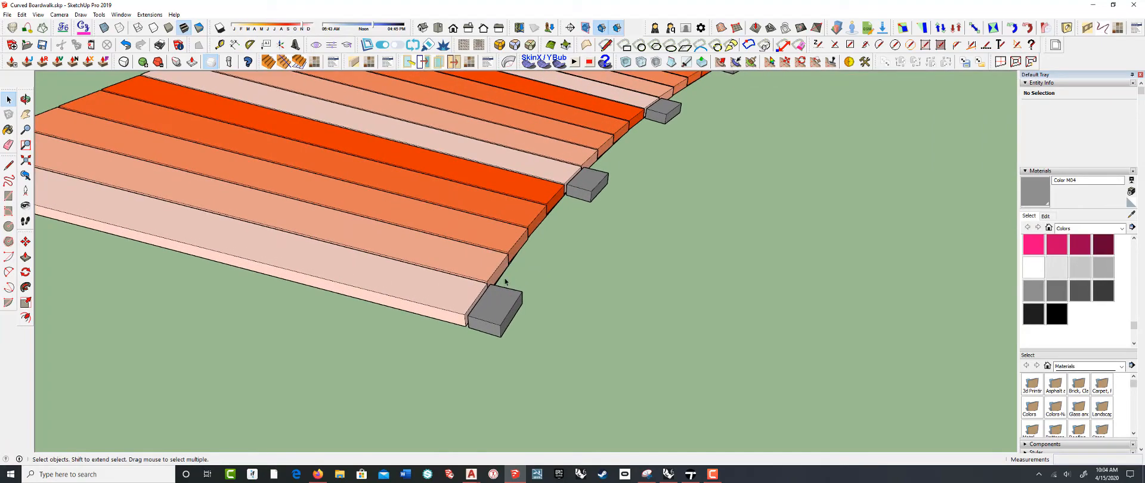
{"action": "middle_click_drag", "start_coordinate": [507, 285], "coordinate": [586, 184]}
{"action": "scroll", "coordinate": [454, 275], "scroll_direction": "down", "scroll_amount": 2}
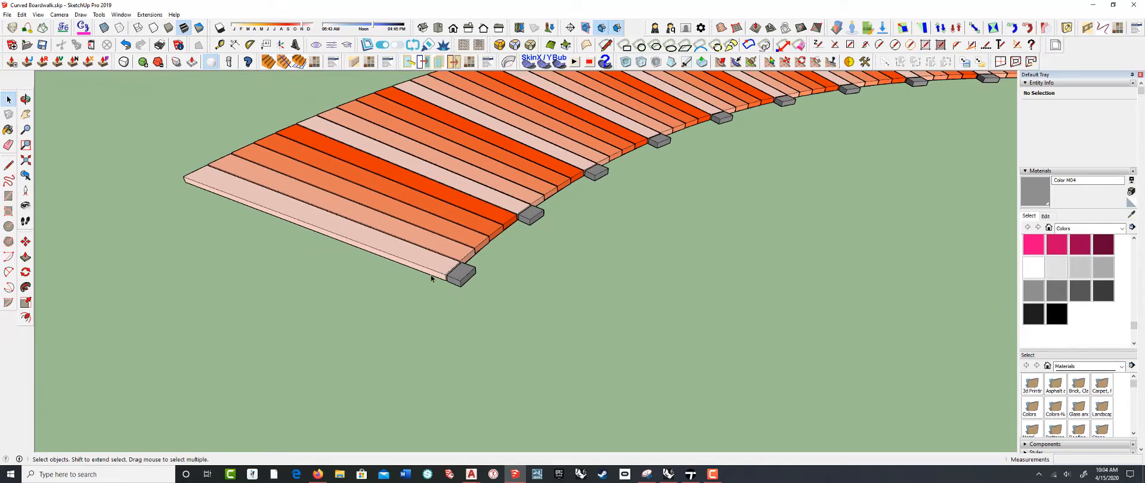
{"action": "scroll", "coordinate": [375, 289], "scroll_direction": "down", "scroll_amount": 4}
{"action": "scroll", "coordinate": [375, 288], "scroll_direction": "down", "scroll_amount": 2}
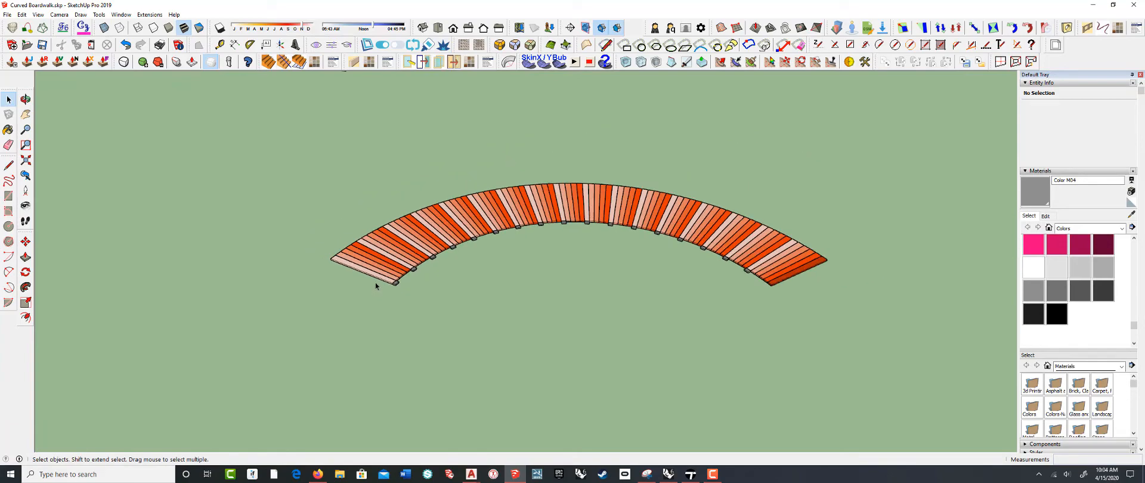
{"action": "middle_click_drag", "start_coordinate": [374, 281], "coordinate": [495, 381]}
- Switch to Twinmotion and examine the rendered S-shaped boardwalk's stone-block edging and projecting supports up close
{"action": "left_click", "coordinate": [694, 473]}
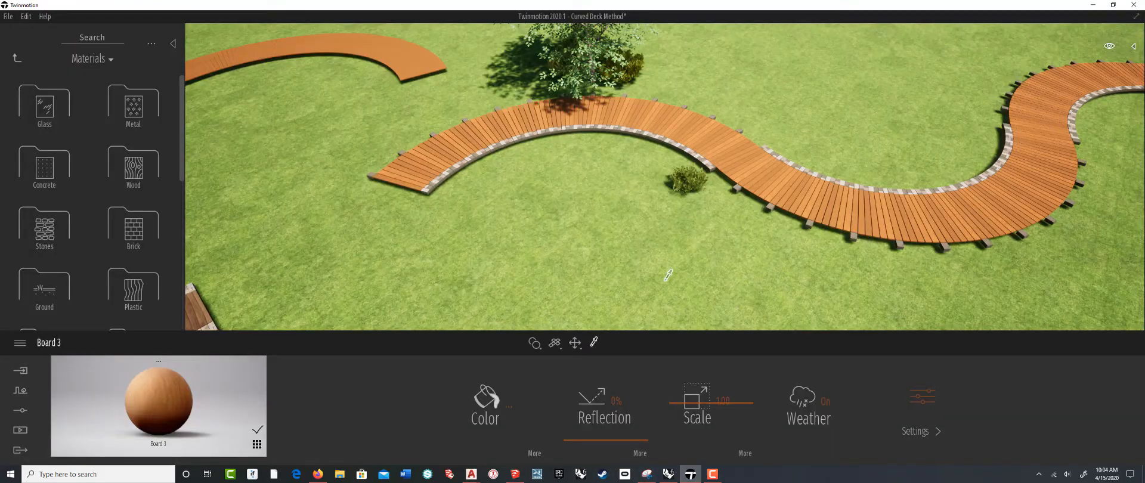
{"action": "scroll", "coordinate": [524, 177], "scroll_direction": "up", "scroll_amount": 3}
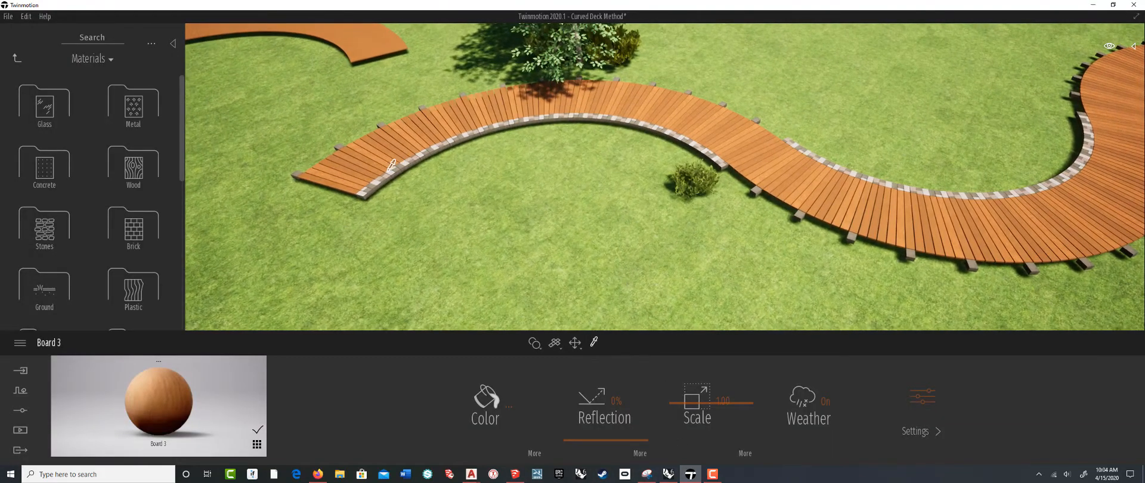
{"action": "middle_click_drag", "start_coordinate": [392, 174], "coordinate": [543, 249]}
{"action": "scroll", "coordinate": [504, 256], "scroll_direction": "up", "scroll_amount": 3}
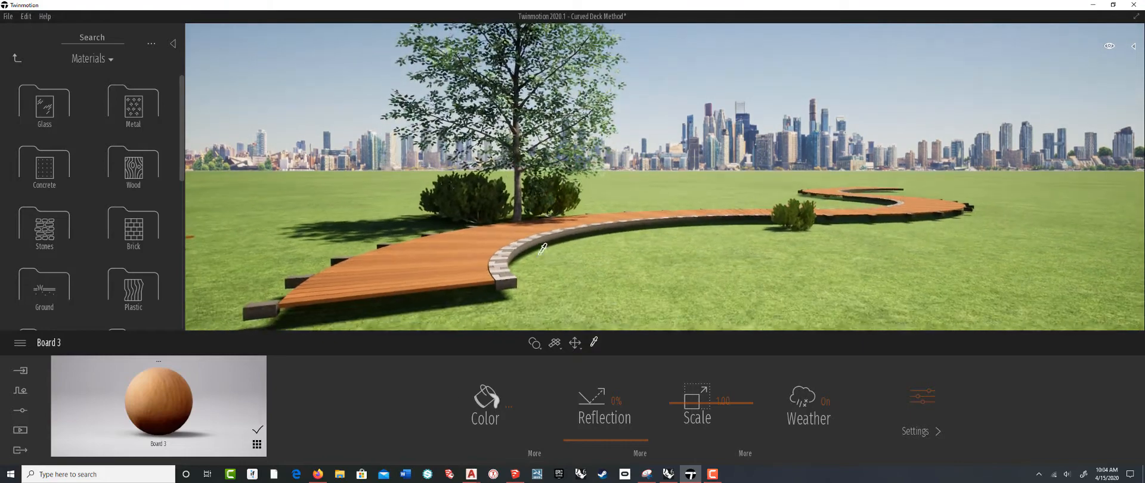
- Switch back to SketchUp and toggle the display of hidden geometry for the curved boardwalk models
{"action": "left_click", "coordinate": [515, 474]}
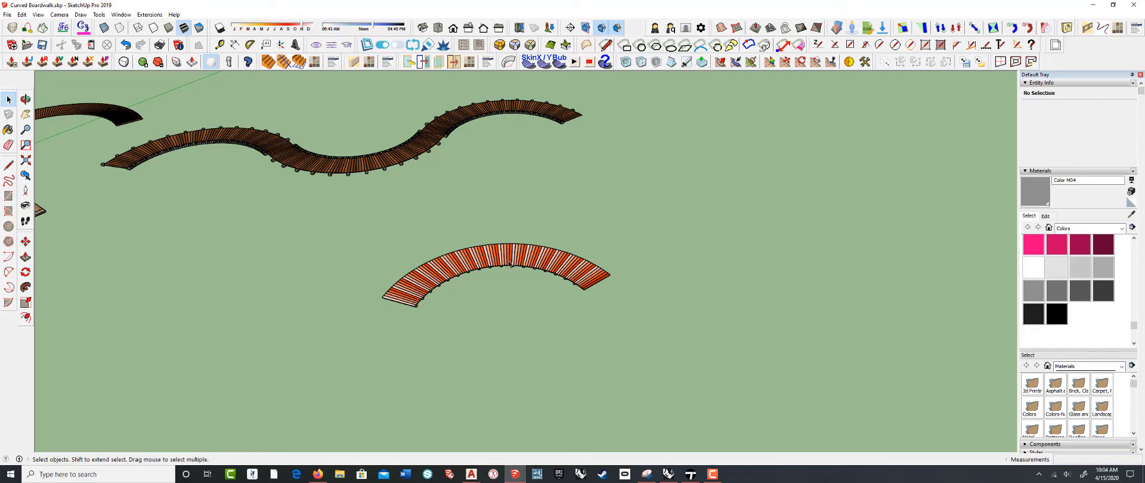
{"action": "middle_click_drag", "start_coordinate": [510, 264], "coordinate": [420, 245]}
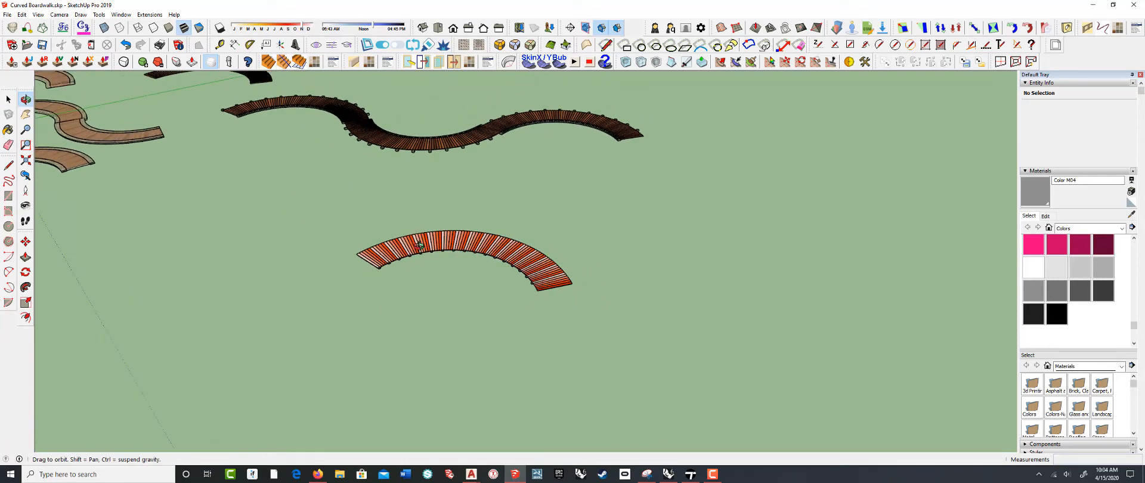
{"action": "scroll", "coordinate": [421, 244], "scroll_direction": "down", "scroll_amount": 3}
{"action": "middle_click_drag", "start_coordinate": [310, 223], "coordinate": [595, 331], "text": "shift"}
{"action": "middle_click_drag", "start_coordinate": [257, 247], "coordinate": [314, 251]}
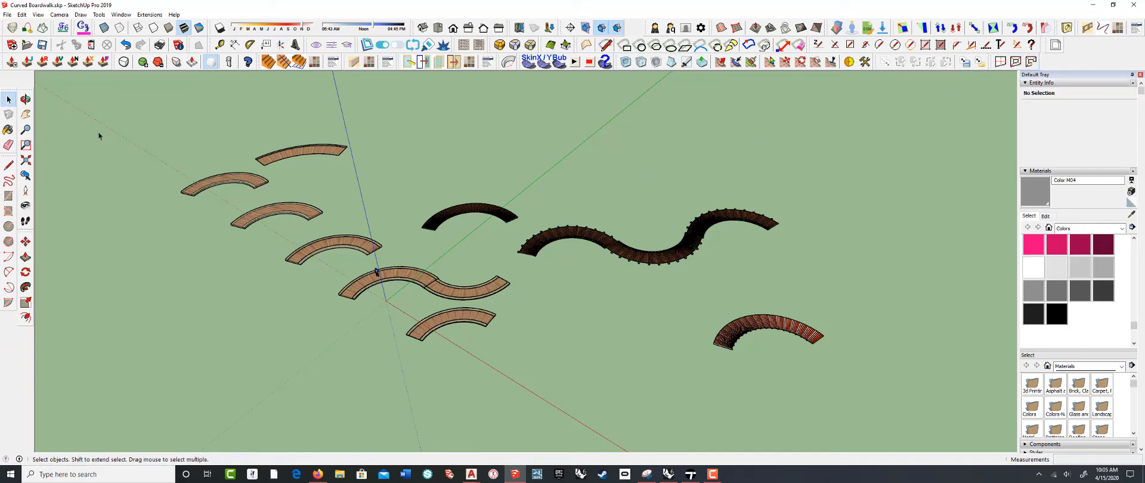
{"action": "left_click", "coordinate": [37, 14]}
{"action": "left_click", "coordinate": [66, 48]}
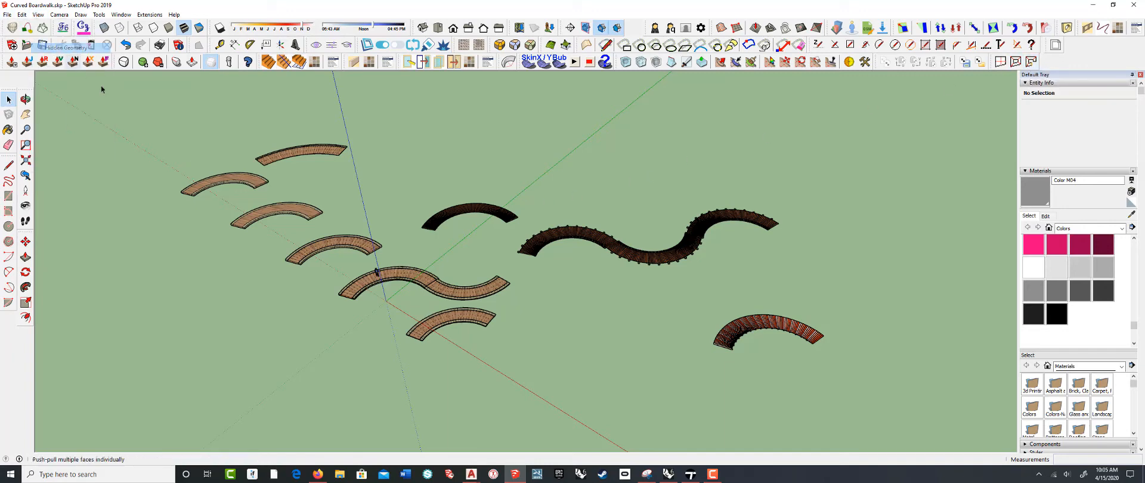
{"action": "scroll", "coordinate": [360, 309], "scroll_direction": "up", "scroll_amount": 5}
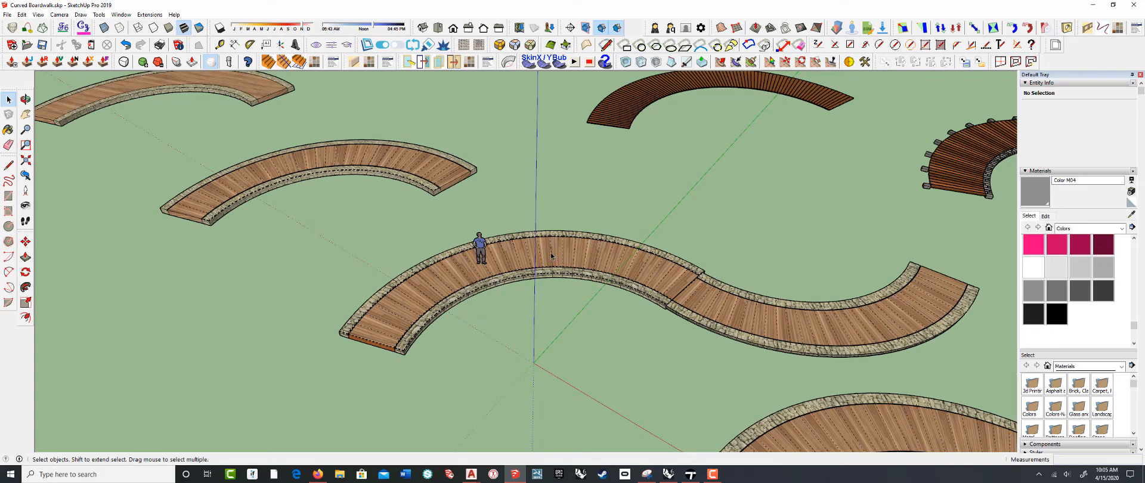
- Review the Fredo Tools collection and the list of installed extensions, closing each without running anything
{"action": "left_click", "coordinate": [62, 28]}
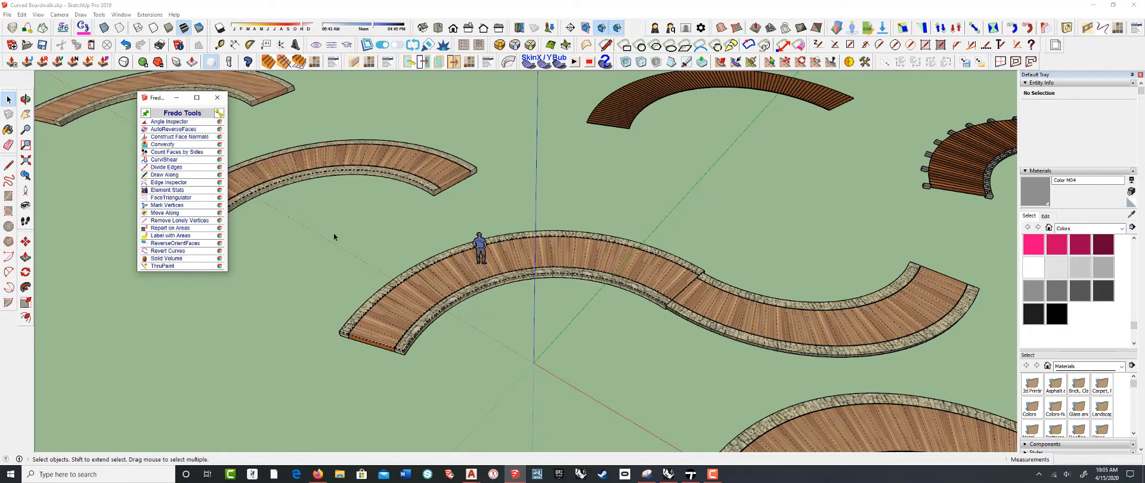
{"action": "left_click", "coordinate": [218, 98]}
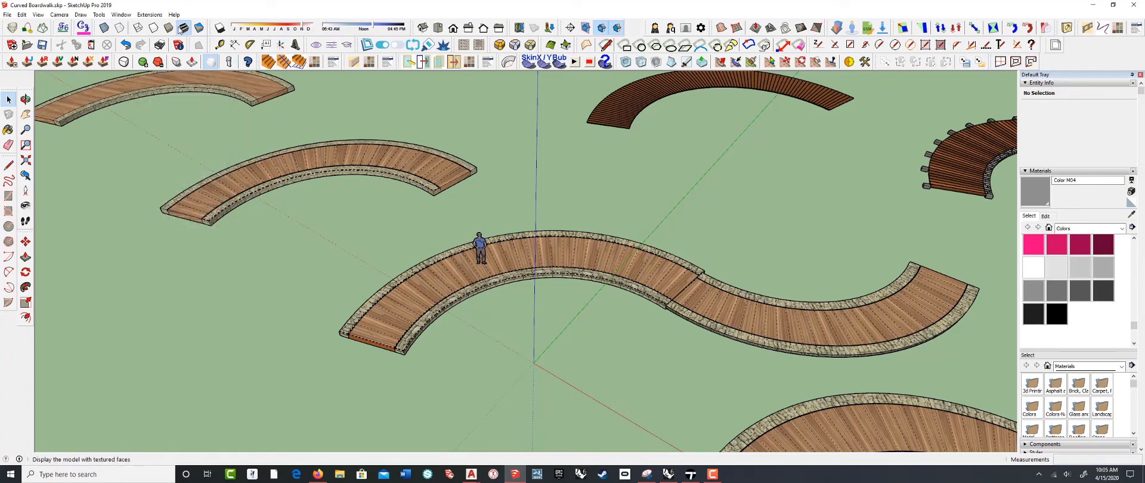
{"action": "left_click", "coordinate": [149, 14]}
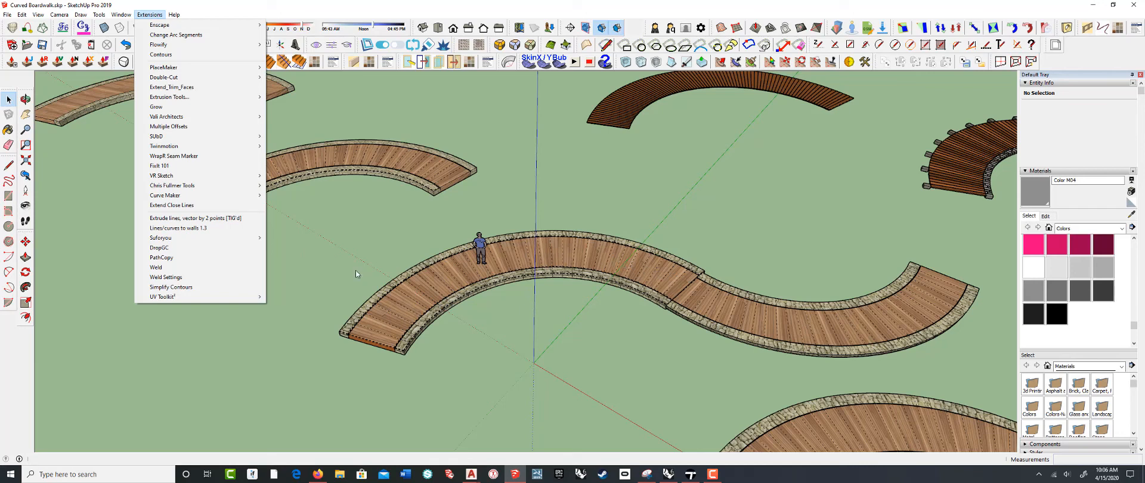
{"action": "left_click", "coordinate": [330, 262]}
- Look over the stone-bordered boardwalk variants and the S-shaped plank boardwalk with projecting supports
{"action": "scroll", "coordinate": [332, 261], "scroll_direction": "down", "scroll_amount": 4}
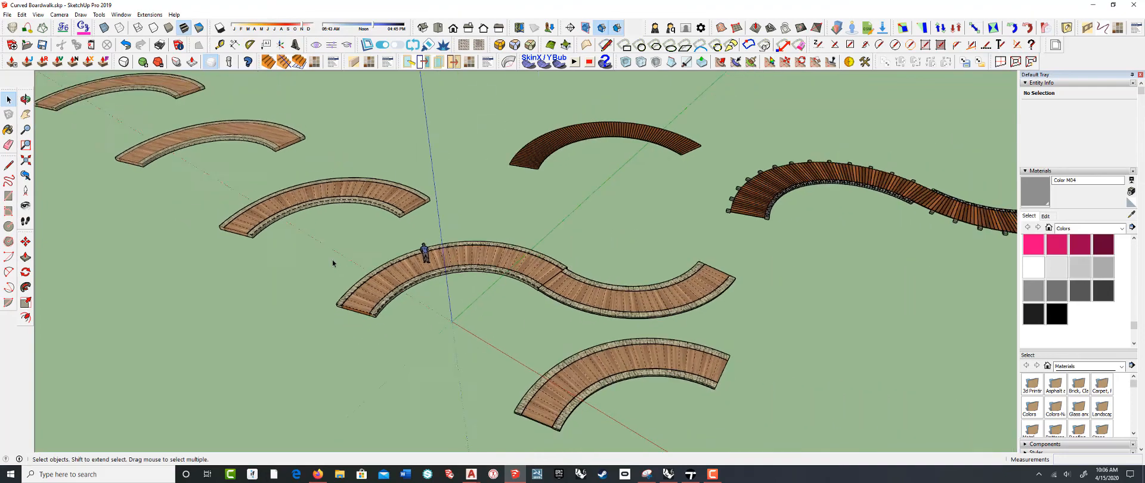
{"action": "scroll", "coordinate": [695, 219], "scroll_direction": "up", "scroll_amount": 5}
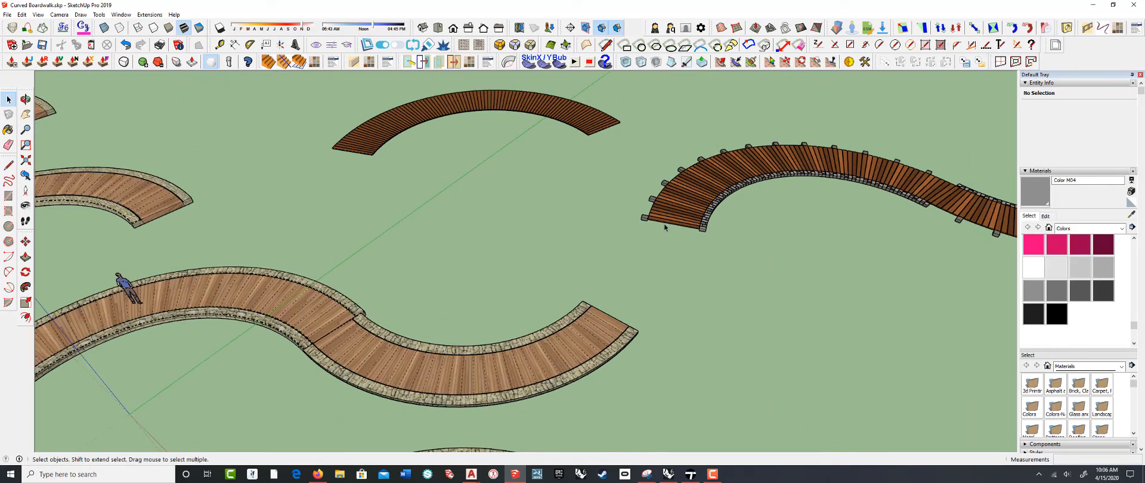
{"action": "scroll", "coordinate": [666, 228], "scroll_direction": "down", "scroll_amount": 2}
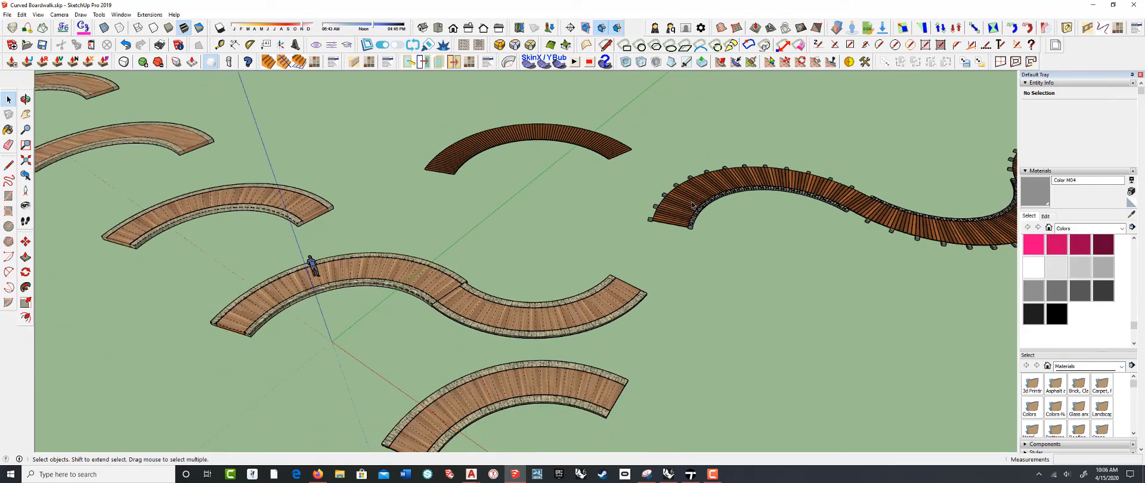
{"action": "scroll", "coordinate": [671, 231], "scroll_direction": "up", "scroll_amount": 5}
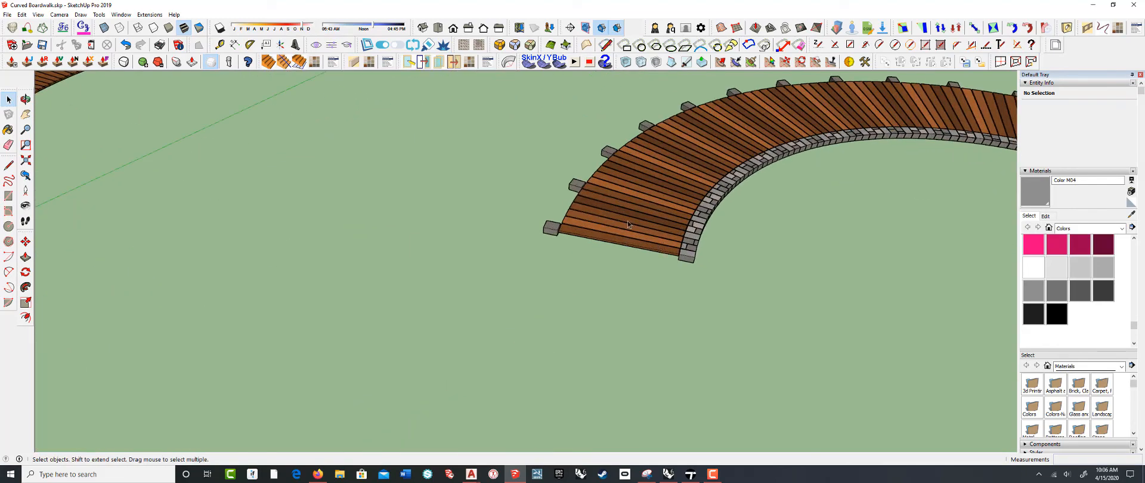
{"action": "scroll", "coordinate": [536, 212], "scroll_direction": "down", "scroll_amount": 7}
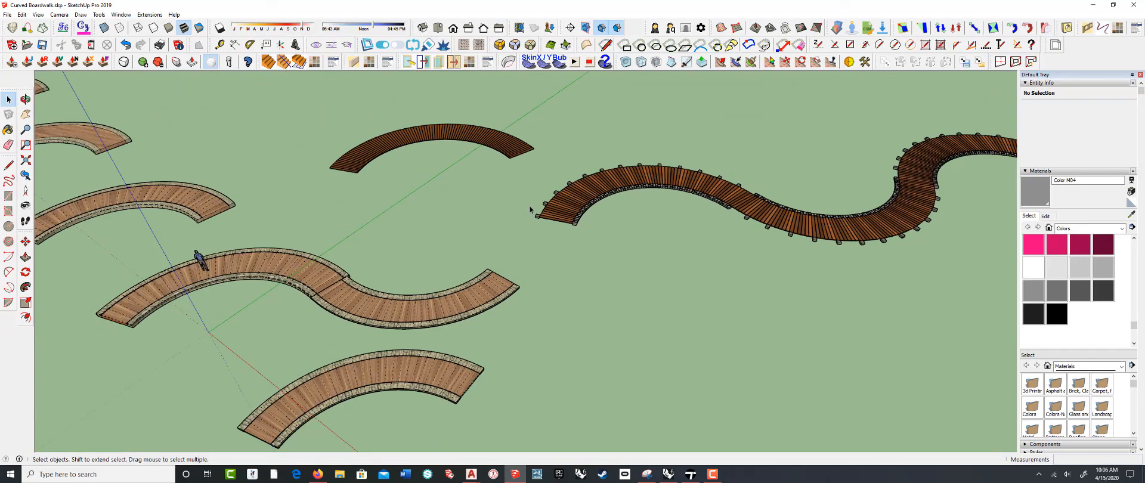
{"action": "middle_click_drag", "start_coordinate": [530, 209], "coordinate": [518, 177]}
{"action": "scroll", "coordinate": [462, 148], "scroll_direction": "up", "scroll_amount": 3}
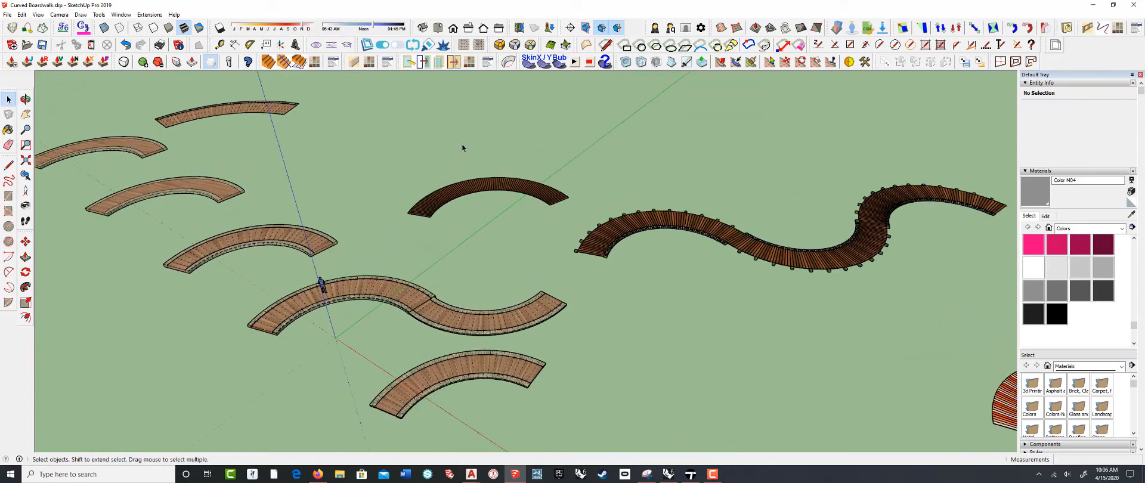